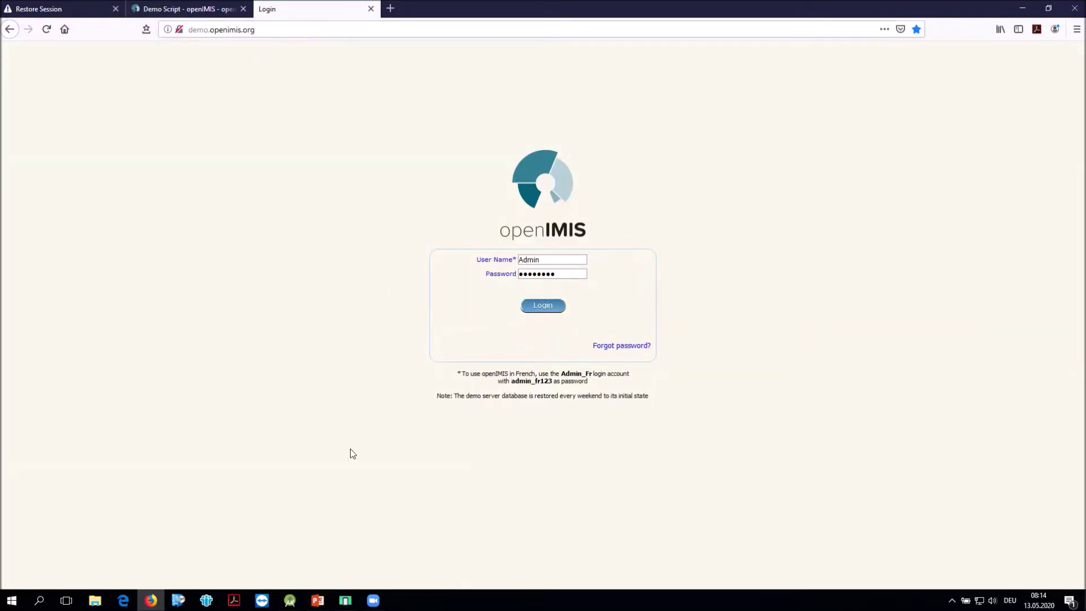
Log in to the openIMIS demo site as administrator and show the Administration menu.
{"action": "left_click", "coordinate": [214, 31]}
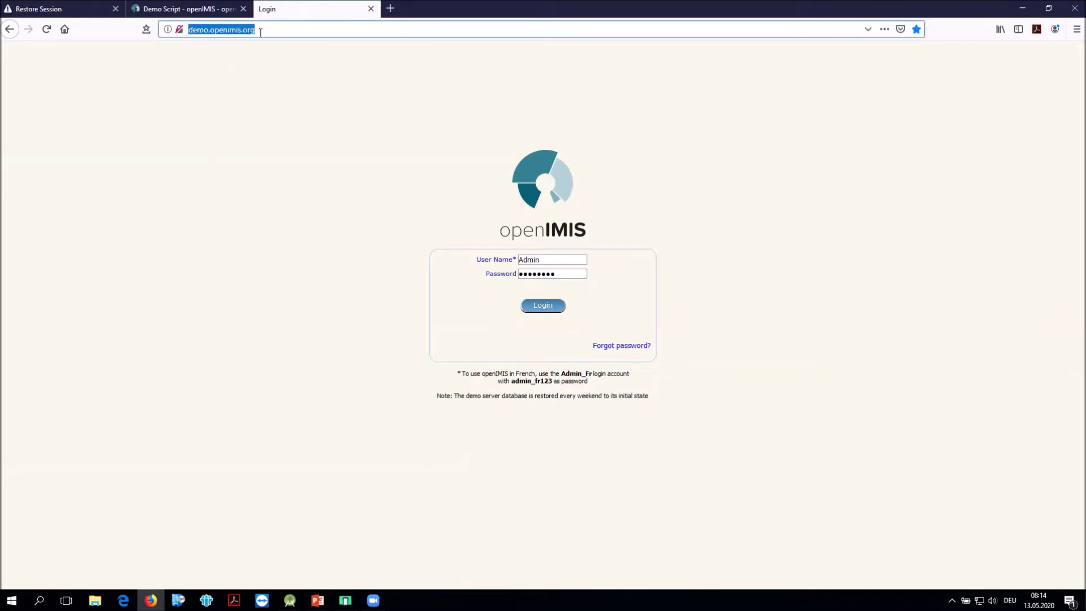
{"action": "left_click", "coordinate": [543, 306]}
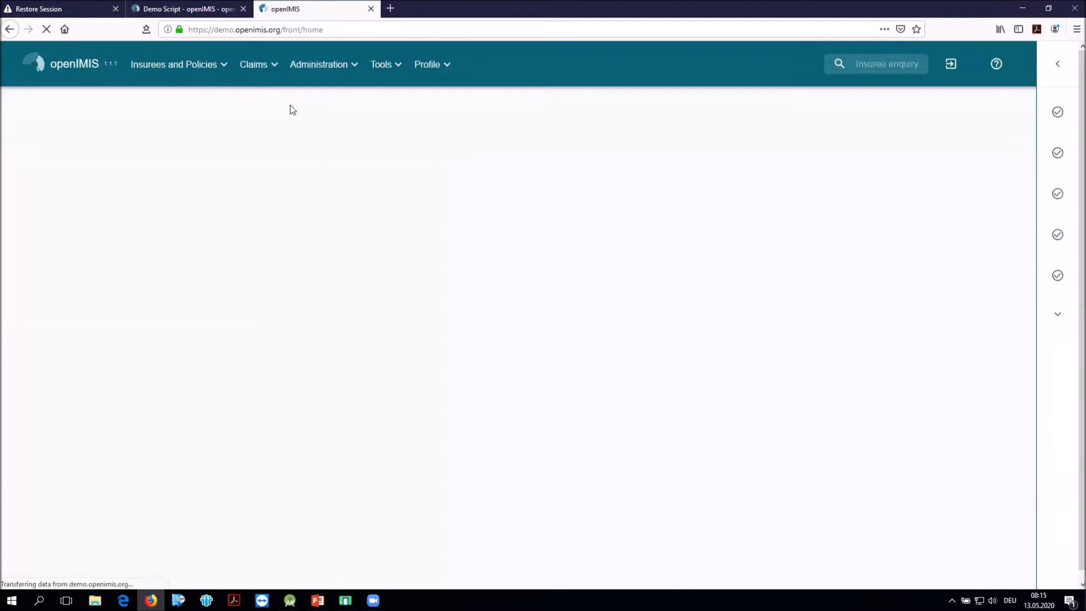
{"action": "left_click", "coordinate": [352, 67]}
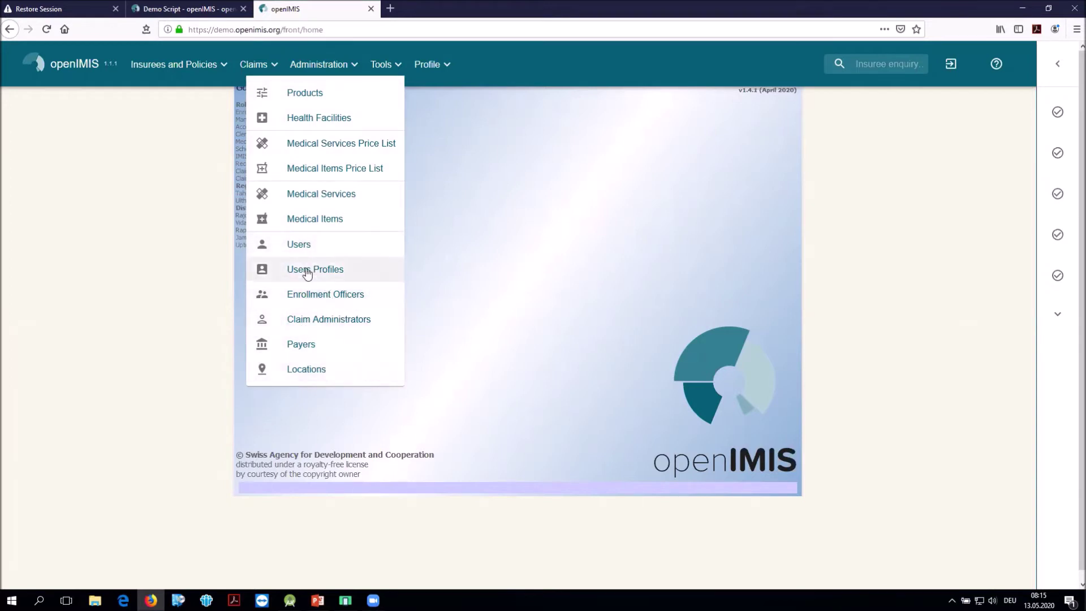
Open the Coffee Farmers Association payer from Administration > Payers, keeping its type as Co-operative.
{"action": "left_click", "coordinate": [315, 349]}
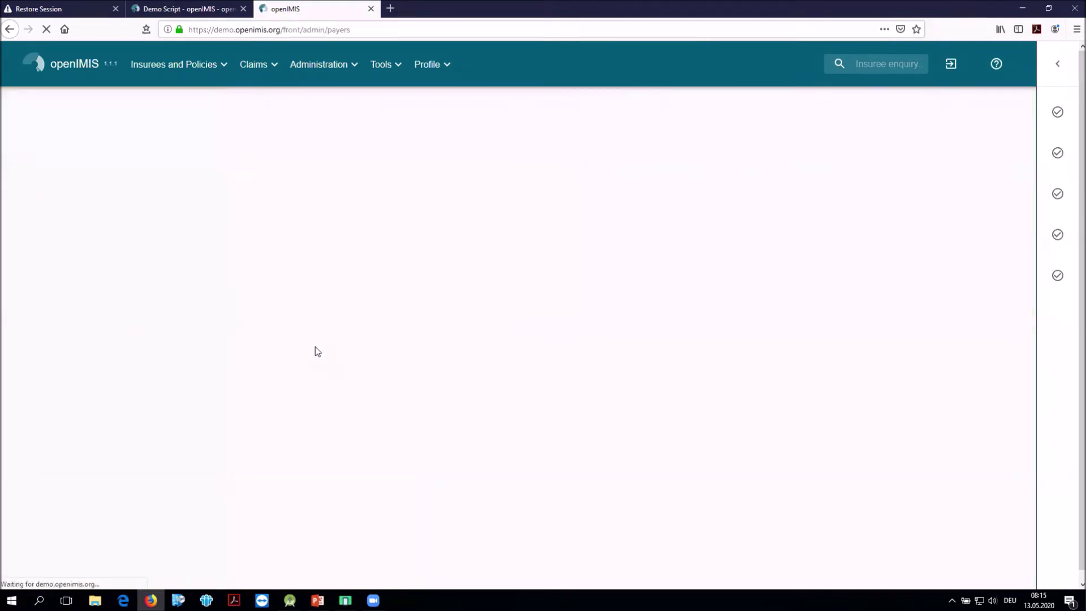
{"action": "left_click", "coordinate": [299, 226]}
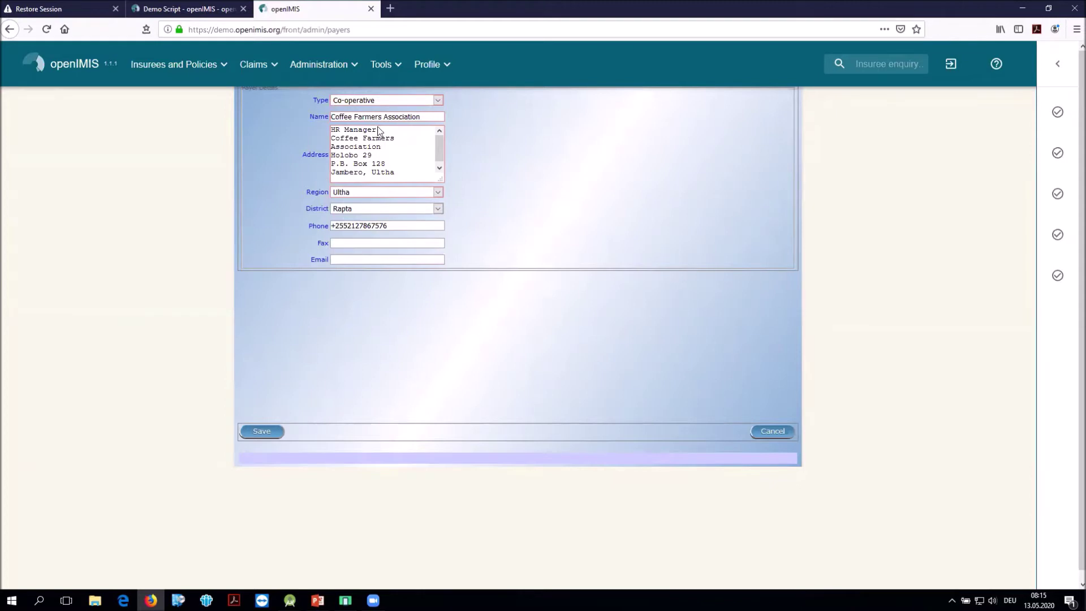
{"action": "left_click", "coordinate": [370, 102]}
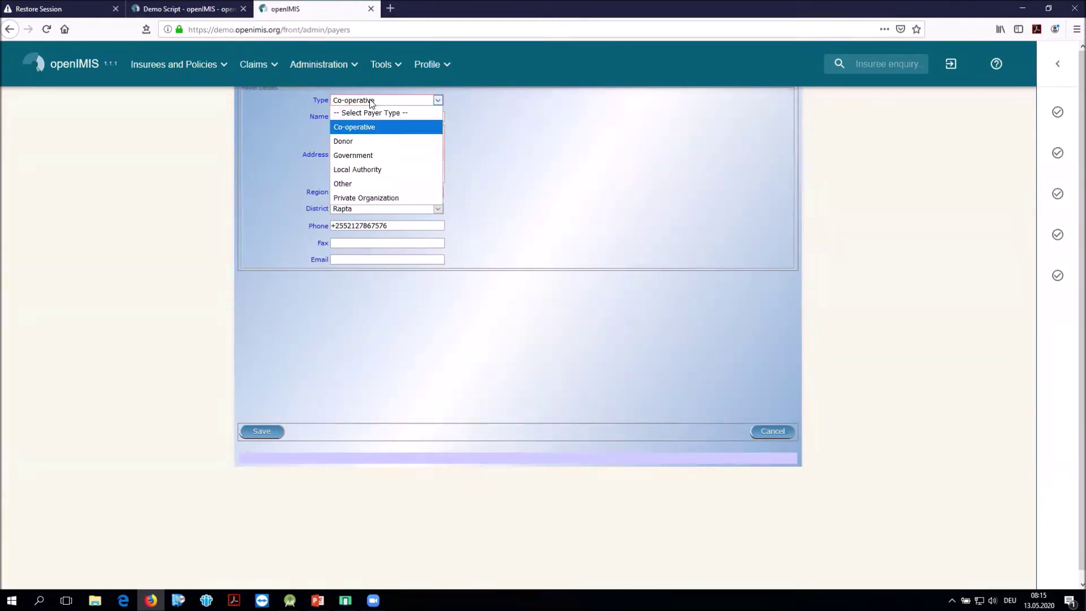
{"action": "left_click", "coordinate": [370, 101]}
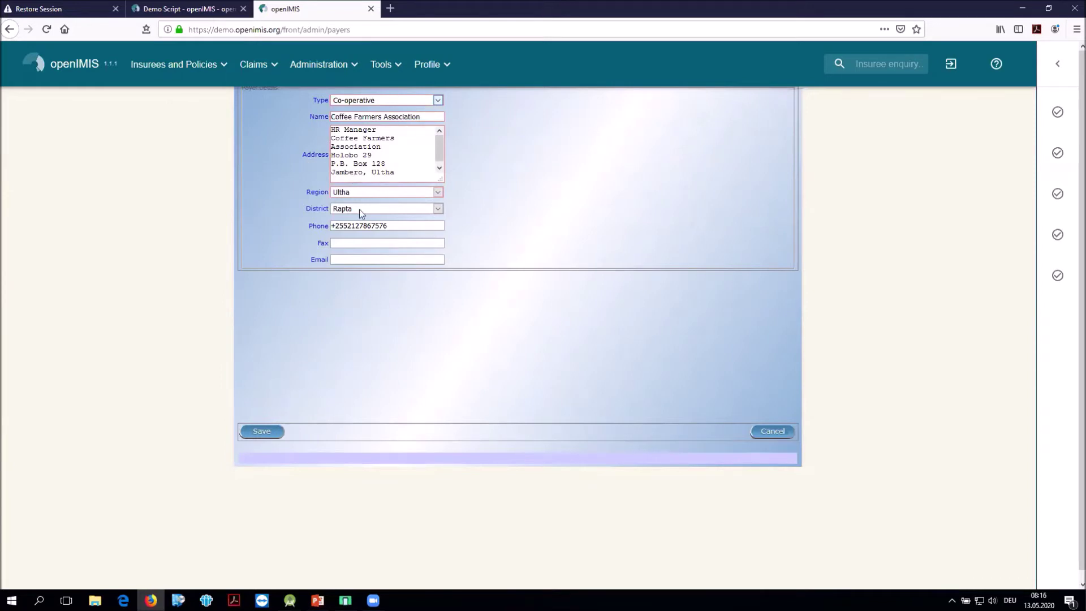
{"action": "left_click", "coordinate": [399, 68]}
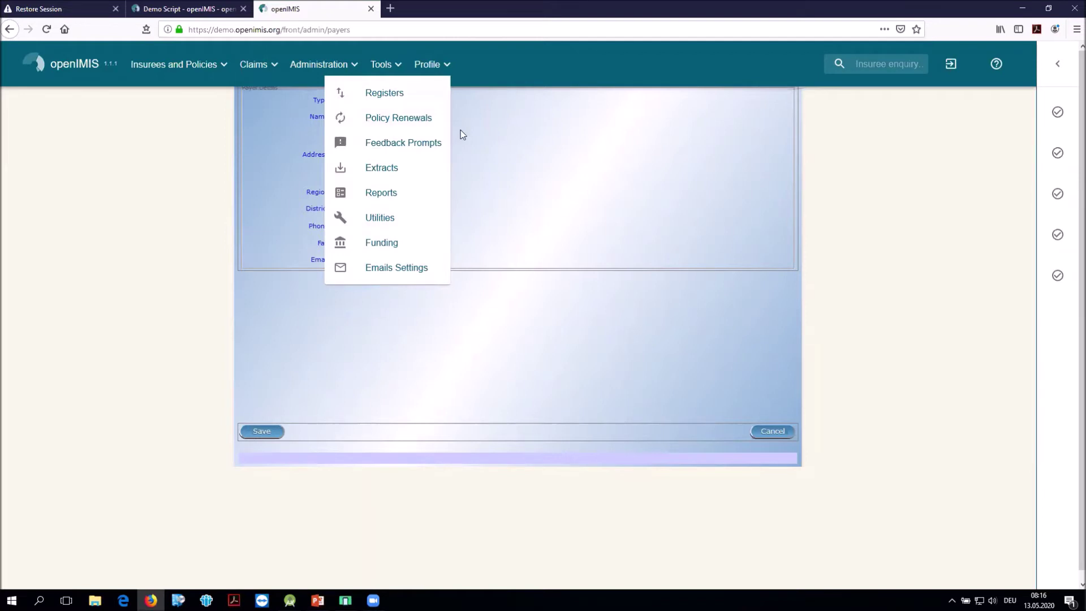
Go to the Tools > Registers page and view the Upload Diagnoses strategy options.
{"action": "left_click", "coordinate": [426, 92]}
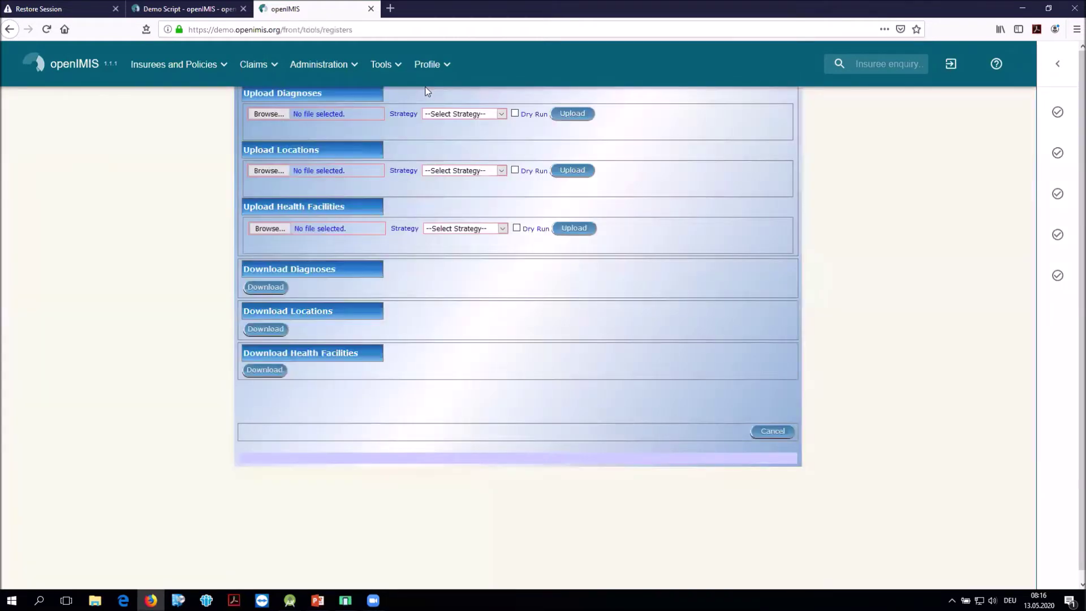
{"action": "left_click", "coordinate": [398, 65]}
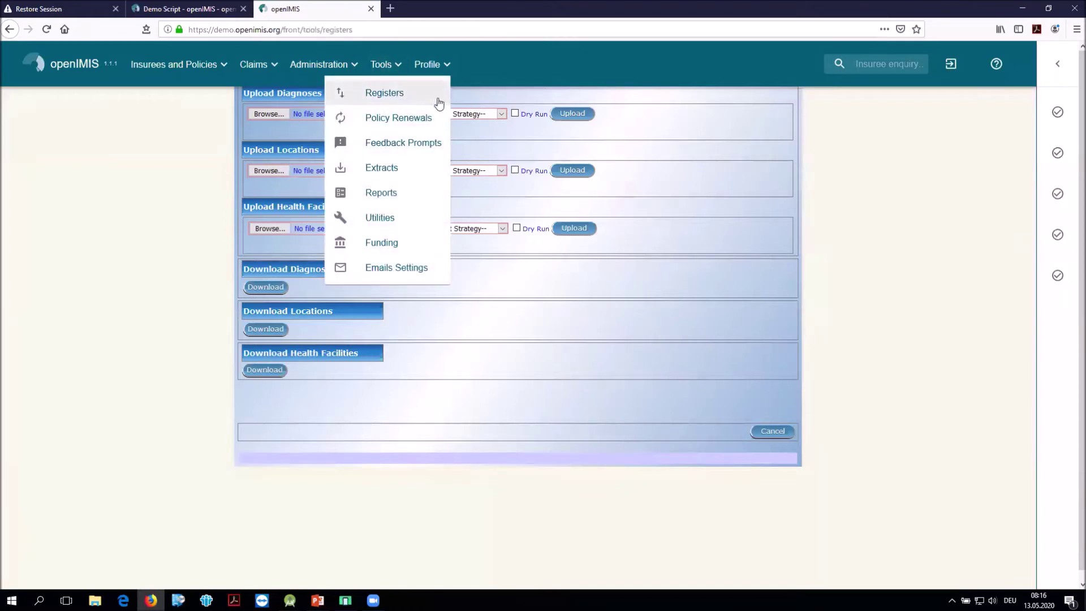
{"action": "left_click", "coordinate": [387, 68]}
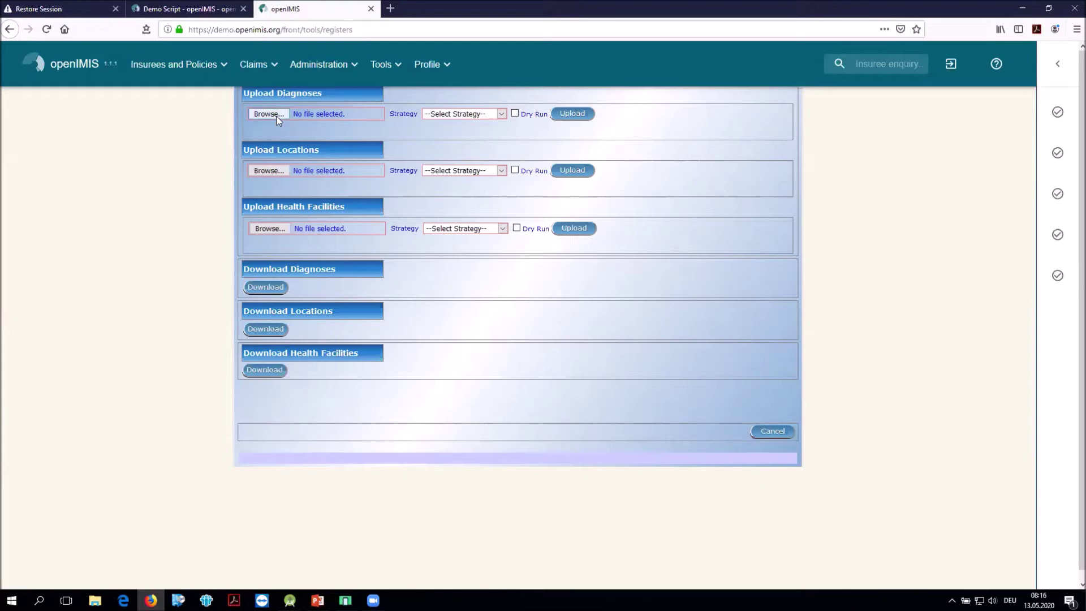
{"action": "left_click", "coordinate": [475, 113]}
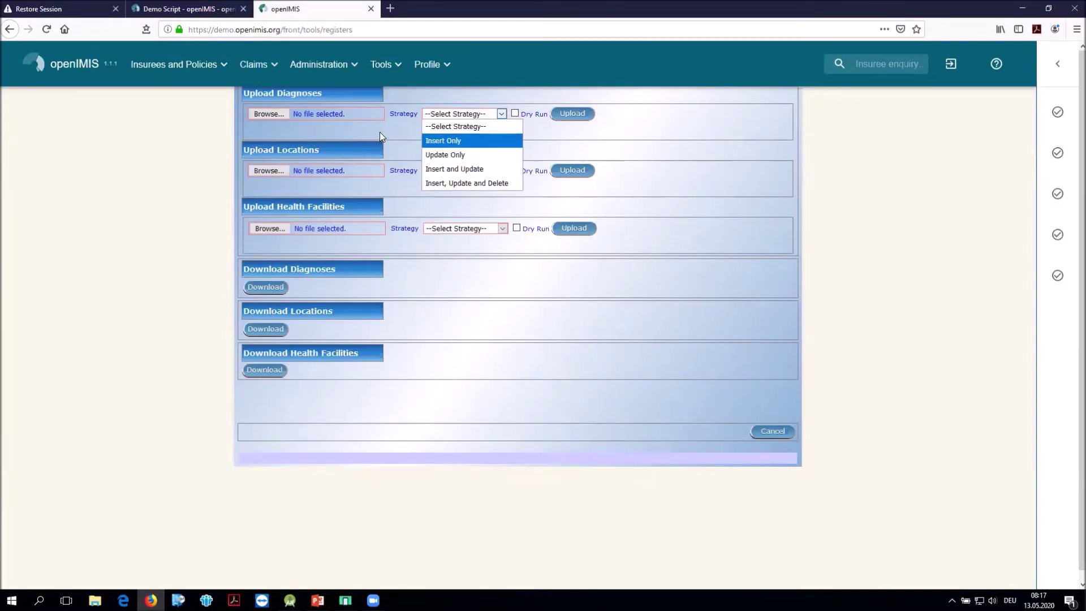
Download Diagnosis202005122317.xml, view its diagnosis codes in Internet Explorer, then close it.
{"action": "left_click", "coordinate": [269, 291]}
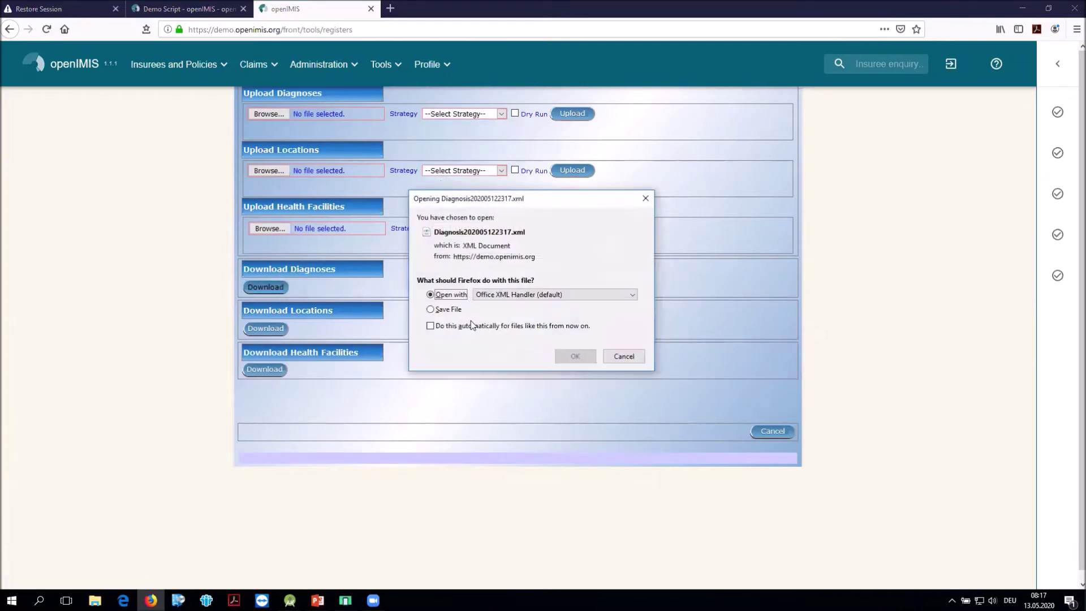
{"action": "left_click", "coordinate": [574, 356]}
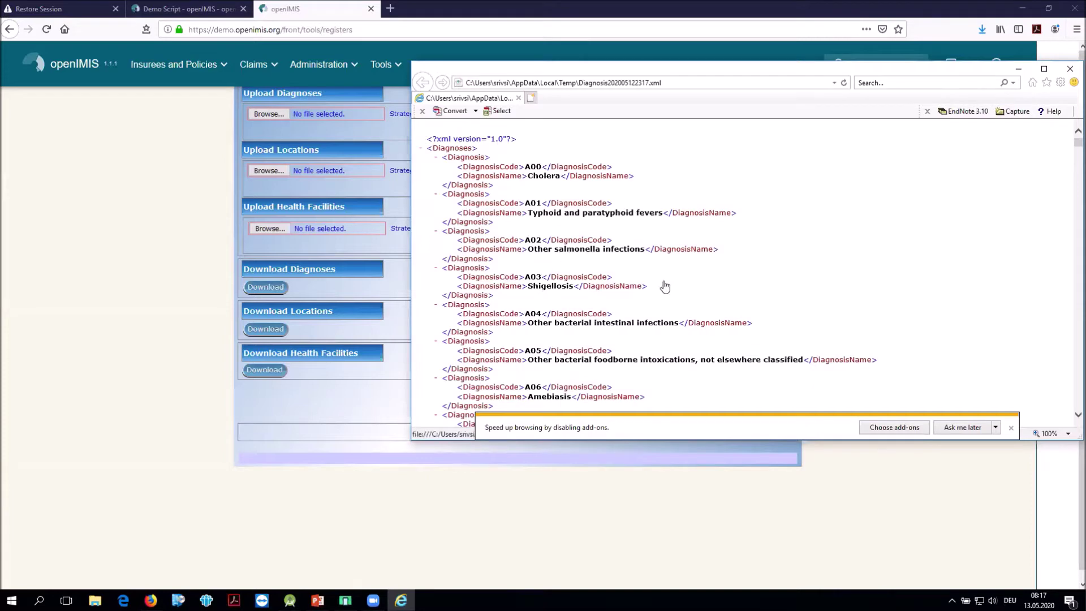
{"action": "scroll", "coordinate": [664, 286], "scroll_direction": "down", "scroll_amount": 20}
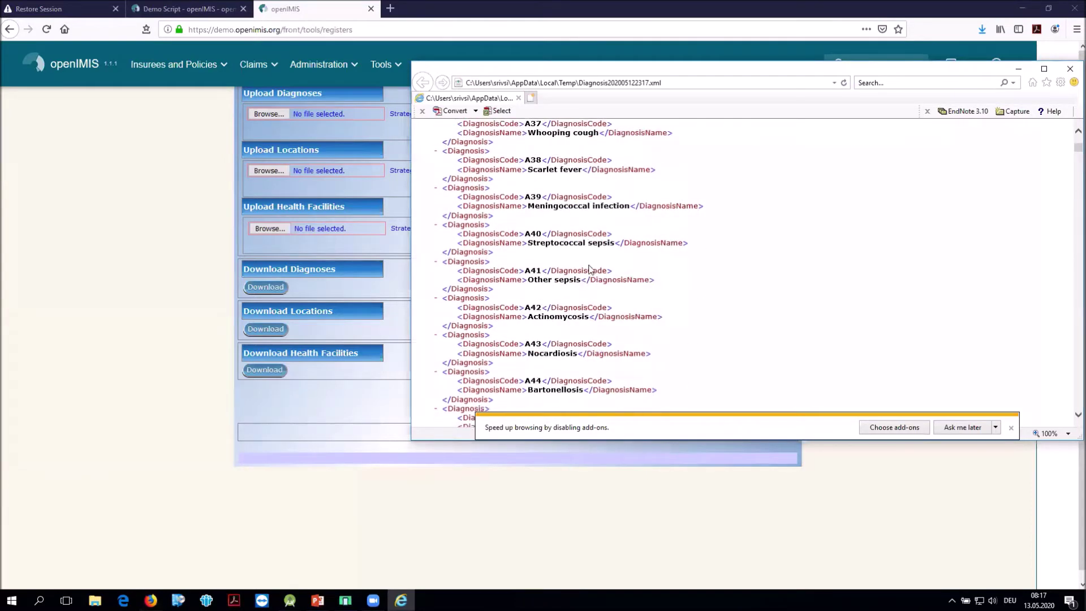
{"action": "scroll", "coordinate": [590, 269], "scroll_direction": "down", "scroll_amount": 5}
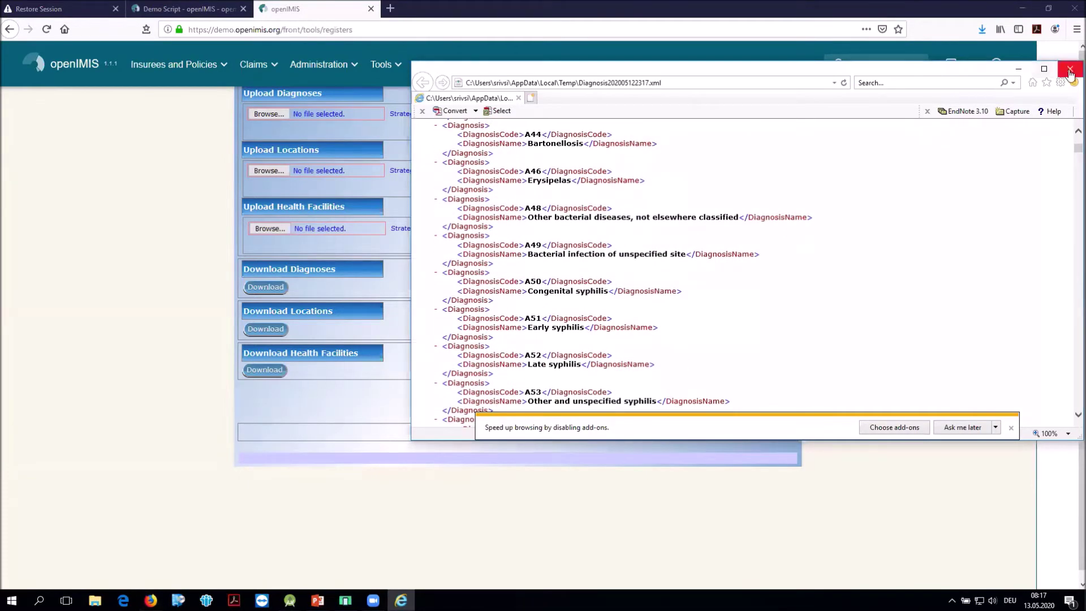
{"action": "left_click", "coordinate": [1069, 72]}
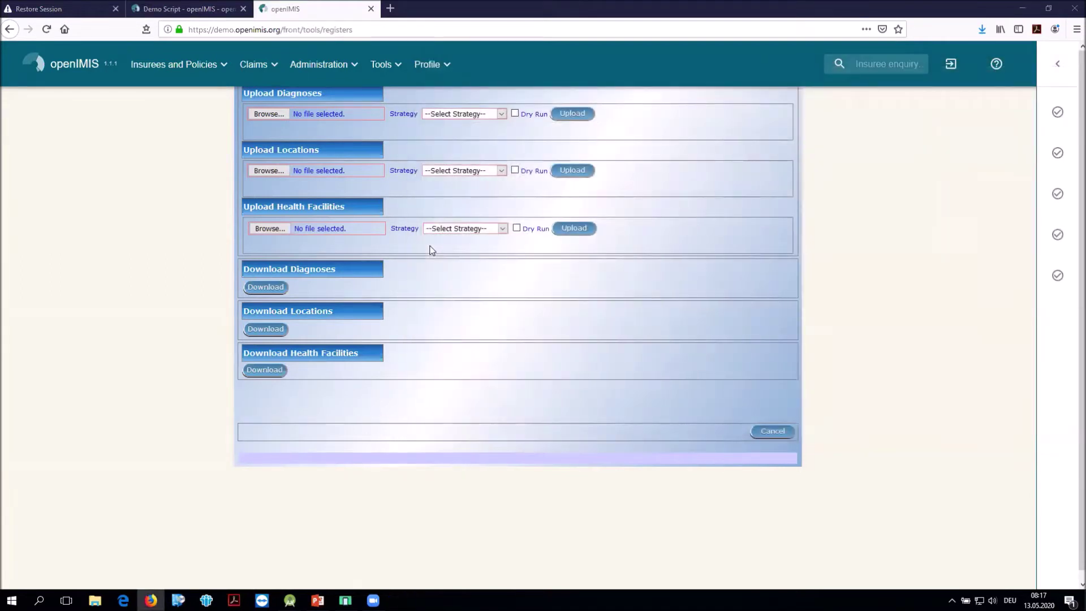
Leave the Upload Diagnoses strategy unset and move from Tools to the Administration menu.
{"action": "left_click", "coordinate": [499, 117]}
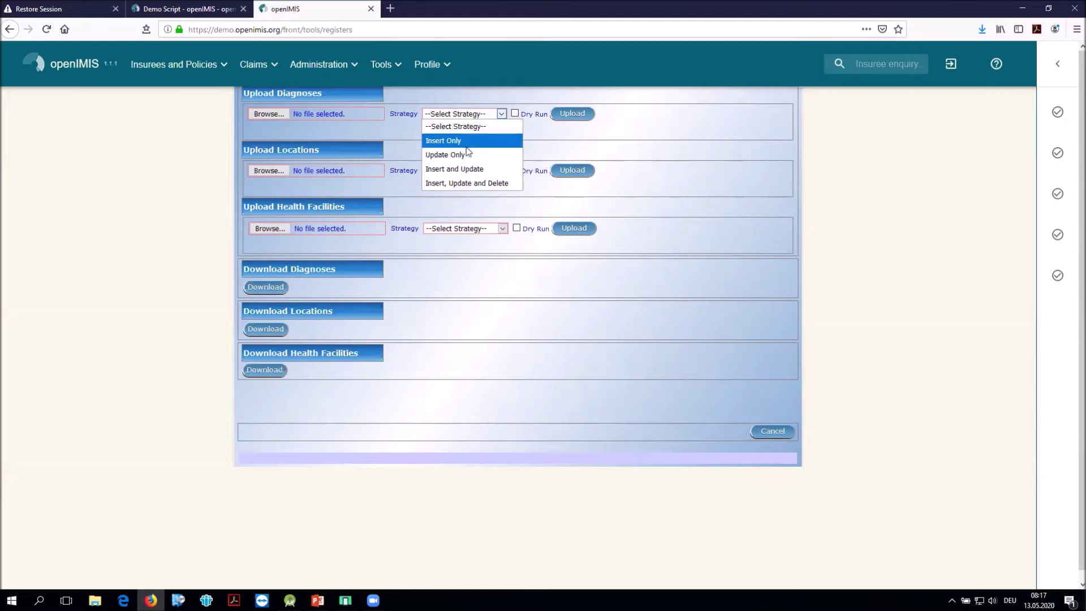
{"action": "left_click", "coordinate": [458, 293]}
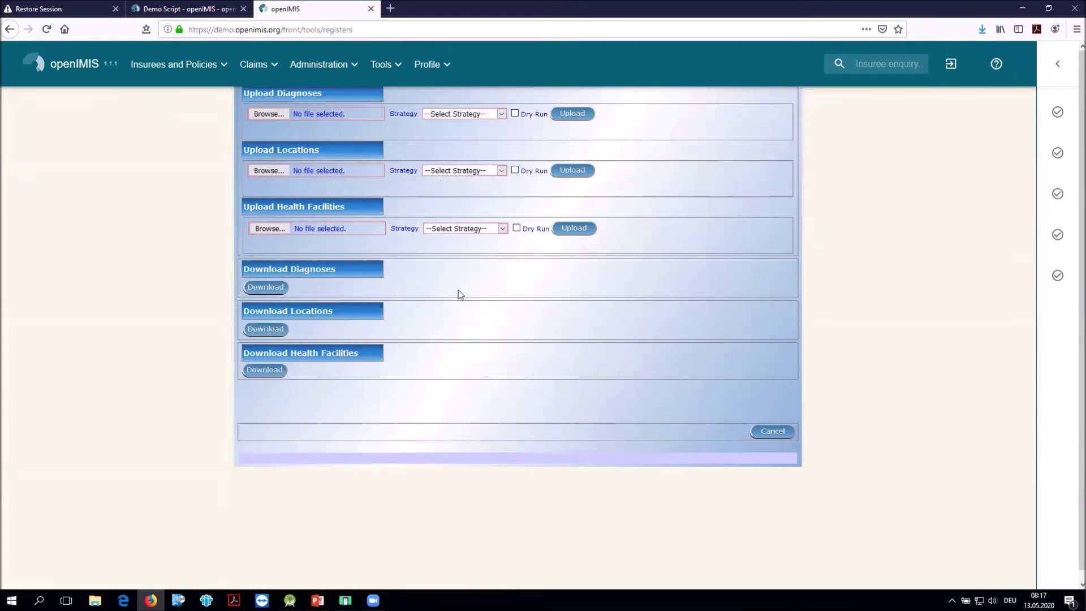
{"action": "left_click", "coordinate": [399, 72]}
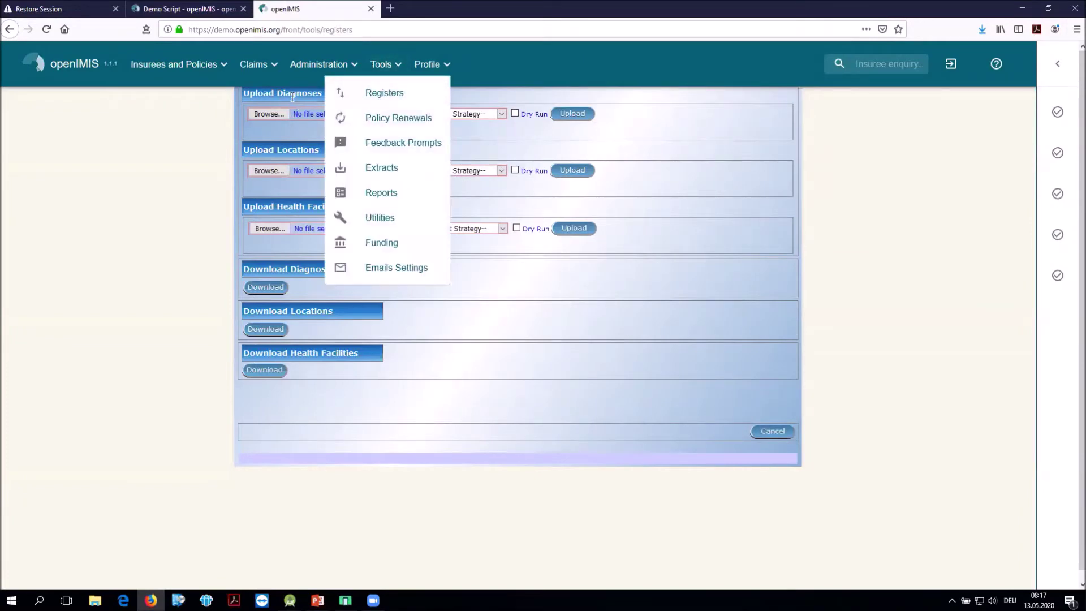
{"action": "left_click", "coordinate": [354, 66]}
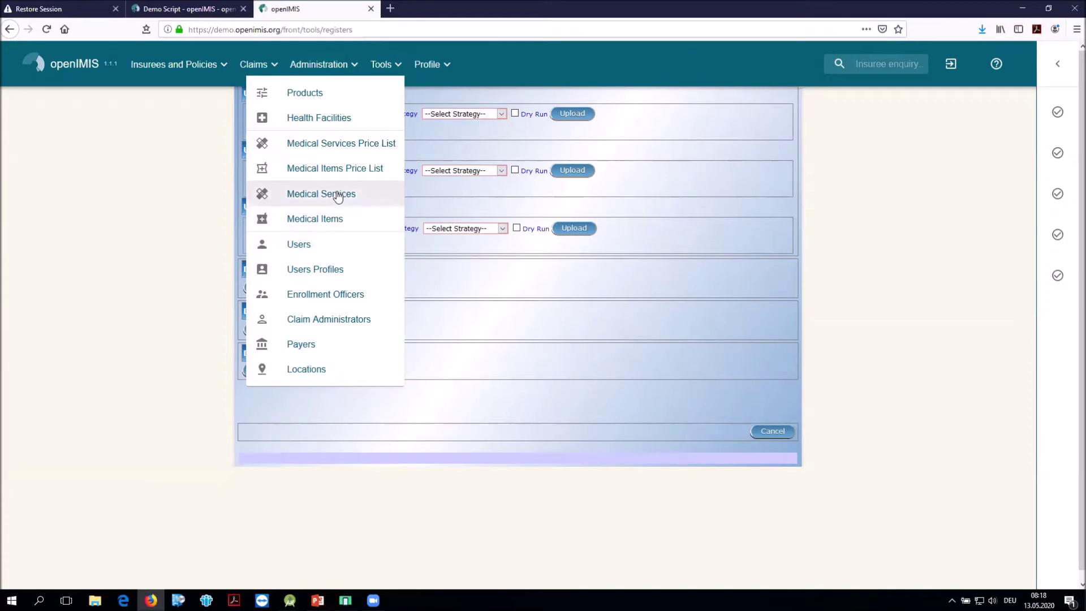
{"action": "left_click", "coordinate": [337, 193]}
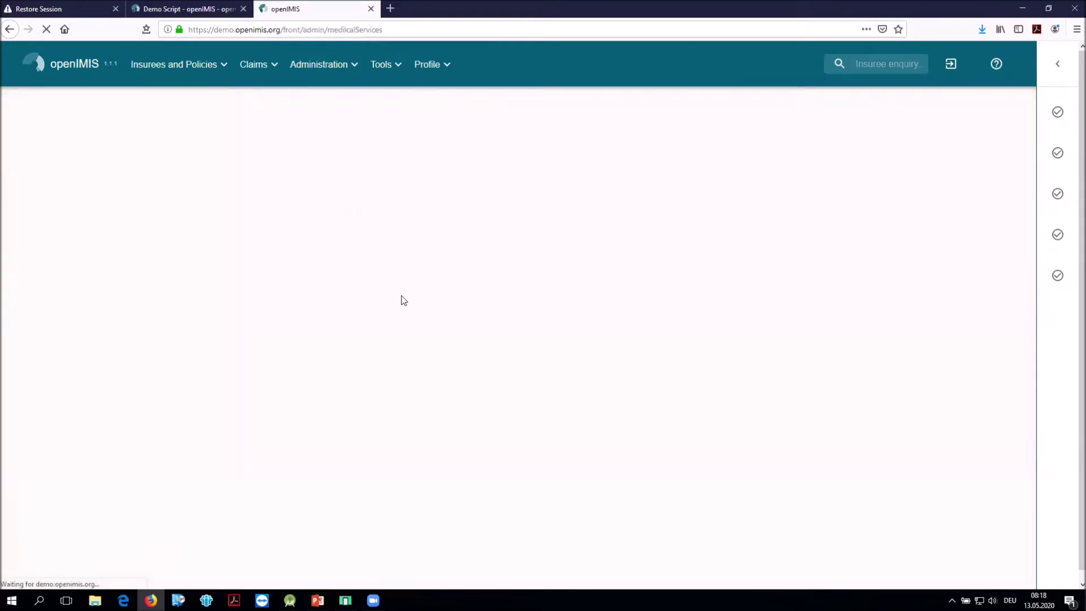
{"action": "left_click", "coordinate": [246, 198]}
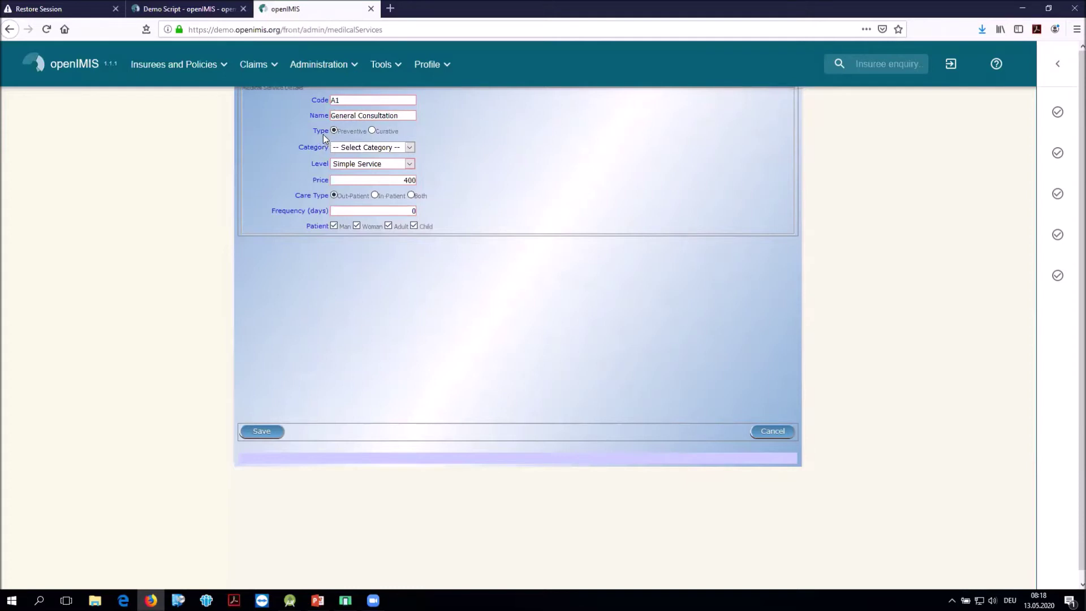
{"action": "left_click", "coordinate": [391, 149]}
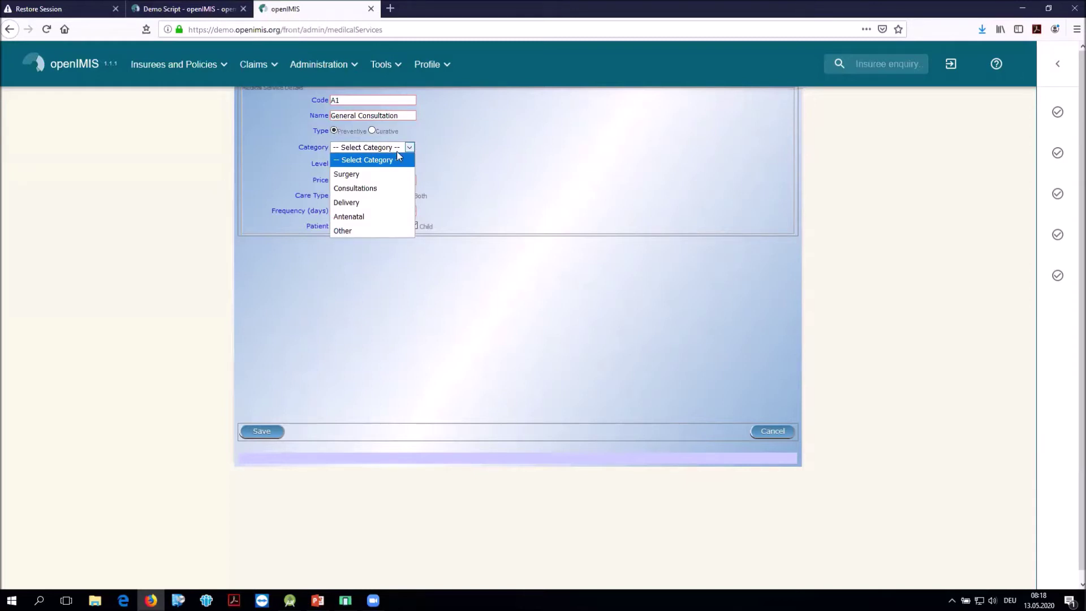
{"action": "left_click", "coordinate": [467, 150]}
{"action": "left_click", "coordinate": [394, 165]}
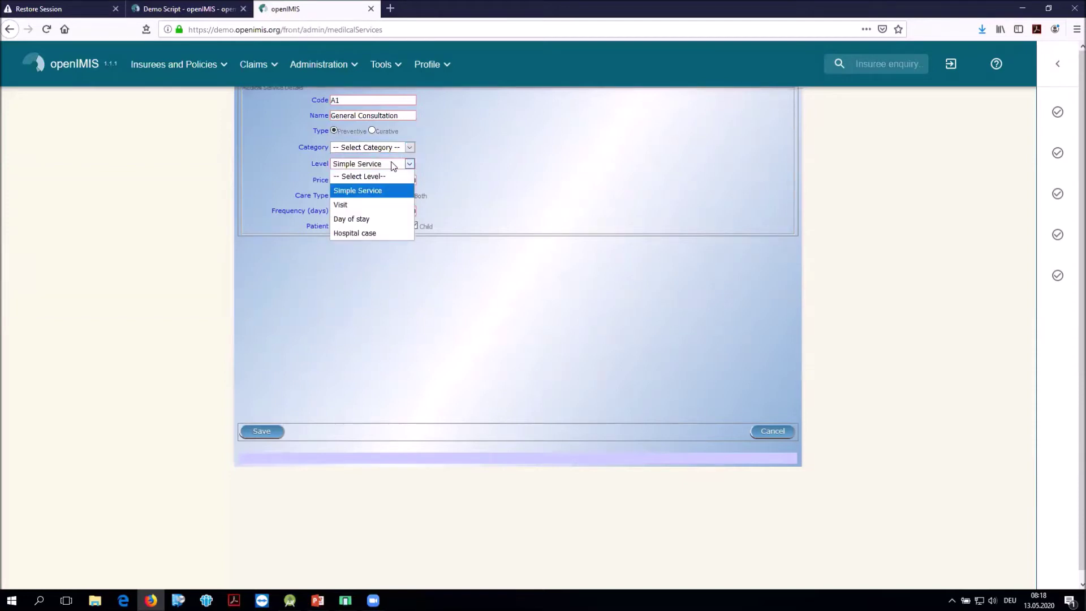
{"action": "left_click", "coordinate": [488, 163]}
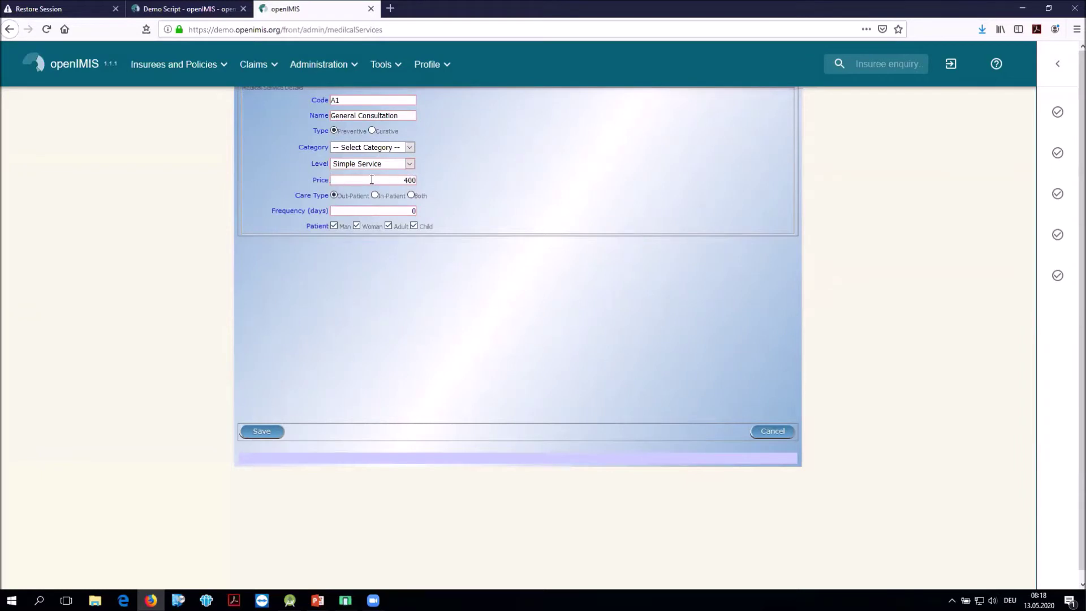
{"action": "left_click_drag", "start_coordinate": [386, 180], "coordinate": [435, 180]}
{"action": "key", "text": "Tab"}
{"action": "key", "text": "Tab"}
Return to the Tools > Registers page for diagnoses, locations and health facilities.
{"action": "left_click", "coordinate": [354, 72]}
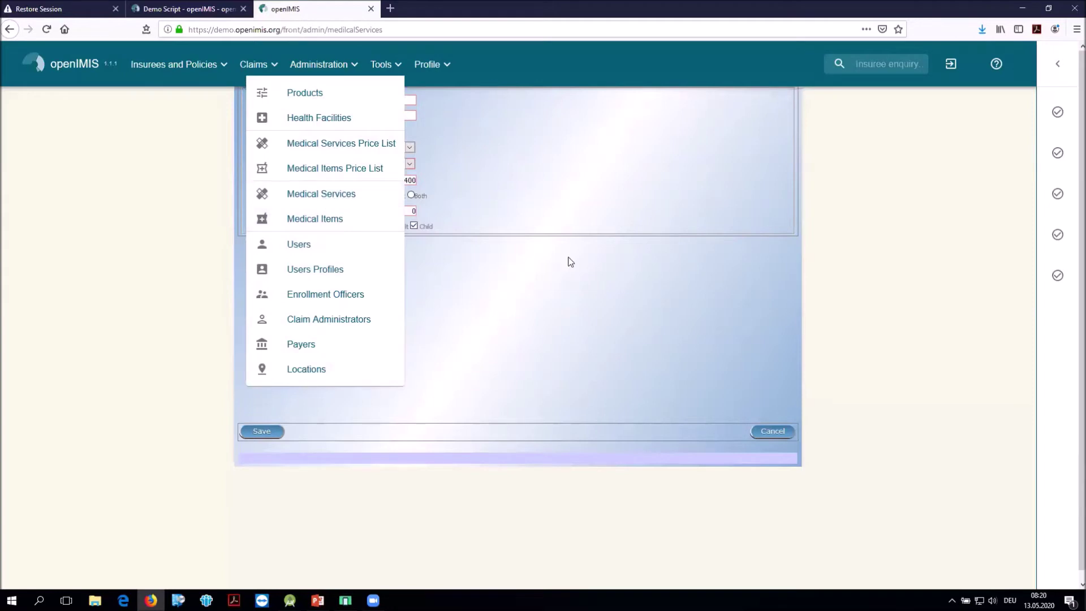
{"action": "left_click", "coordinate": [343, 66]}
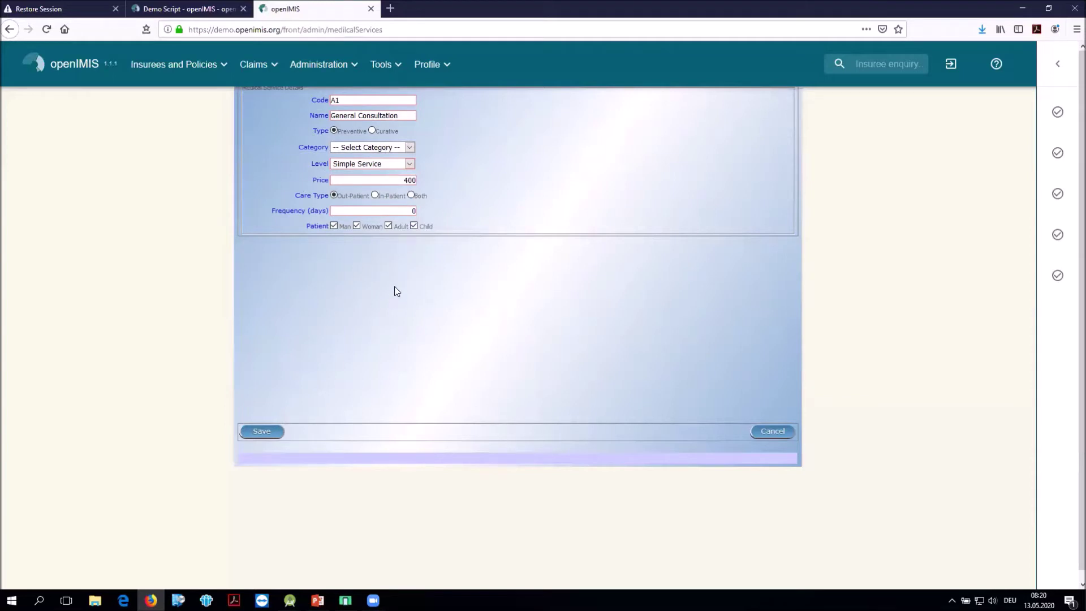
{"action": "left_click", "coordinate": [387, 70]}
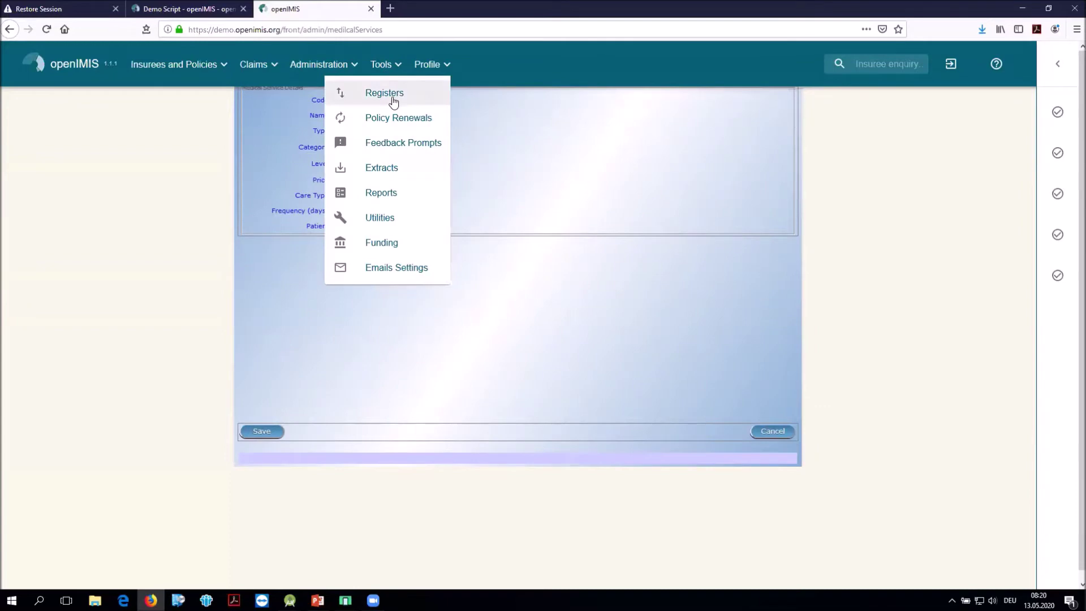
{"action": "left_click", "coordinate": [387, 97]}
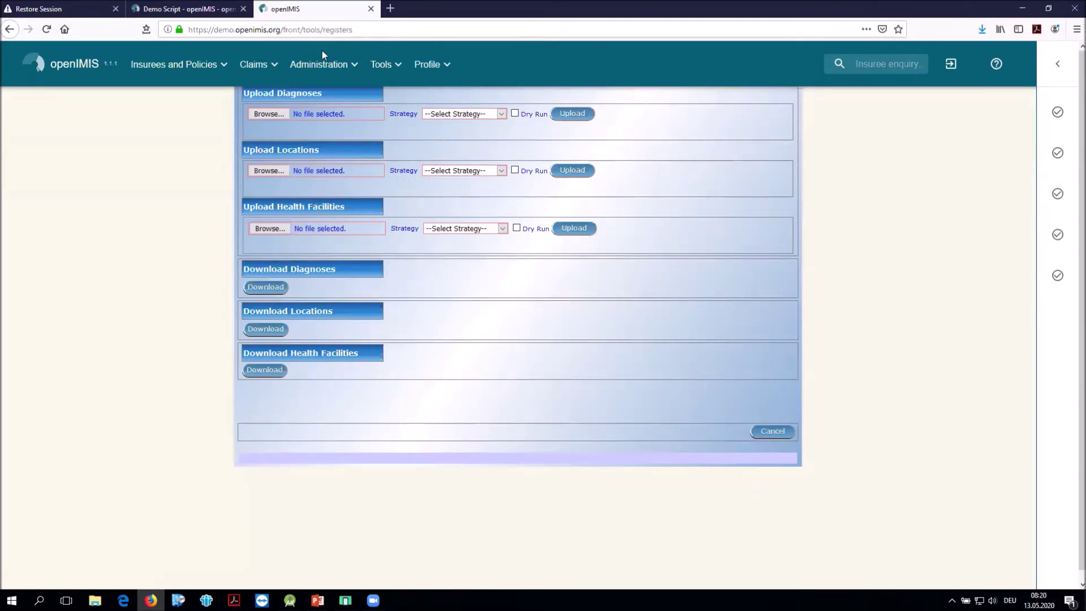
{"action": "left_click", "coordinate": [320, 65]}
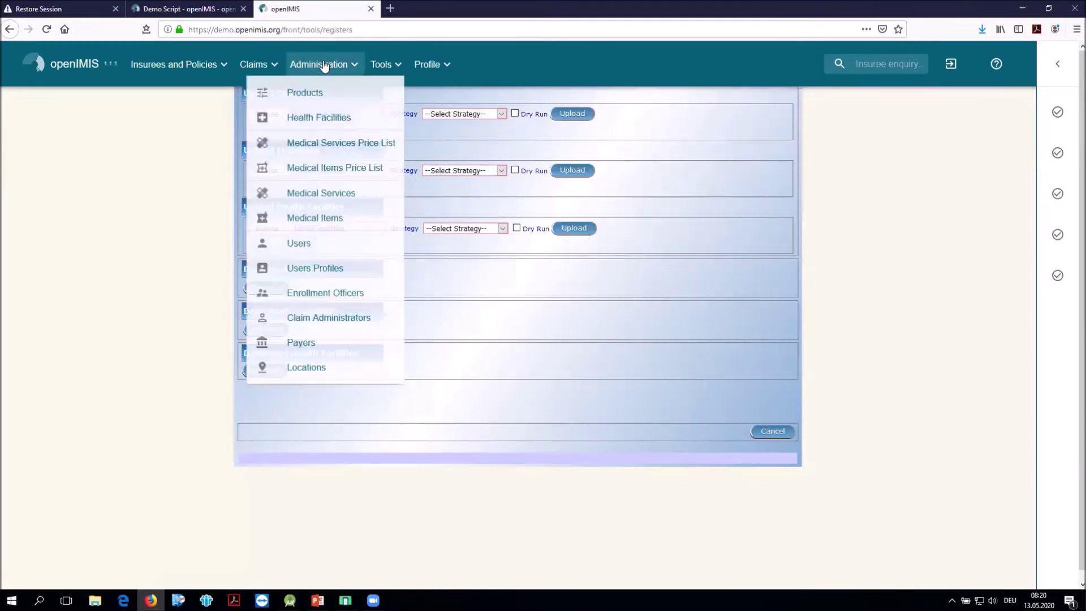
Show the Medical Services list of 81 services, starting with A1 General Consultation.
{"action": "left_click", "coordinate": [325, 195]}
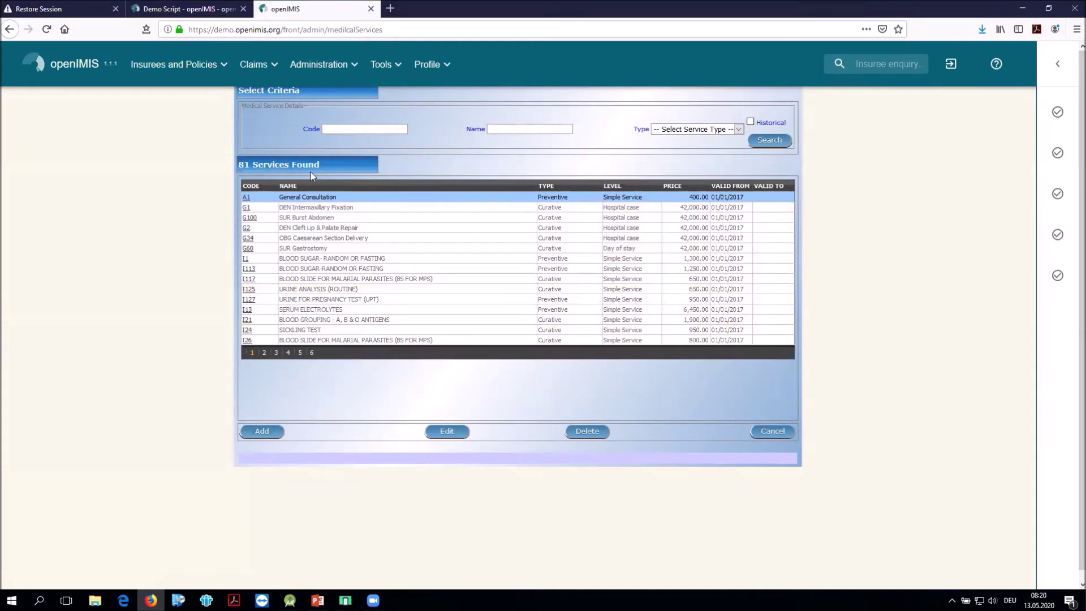
{"action": "left_click", "coordinate": [355, 67]}
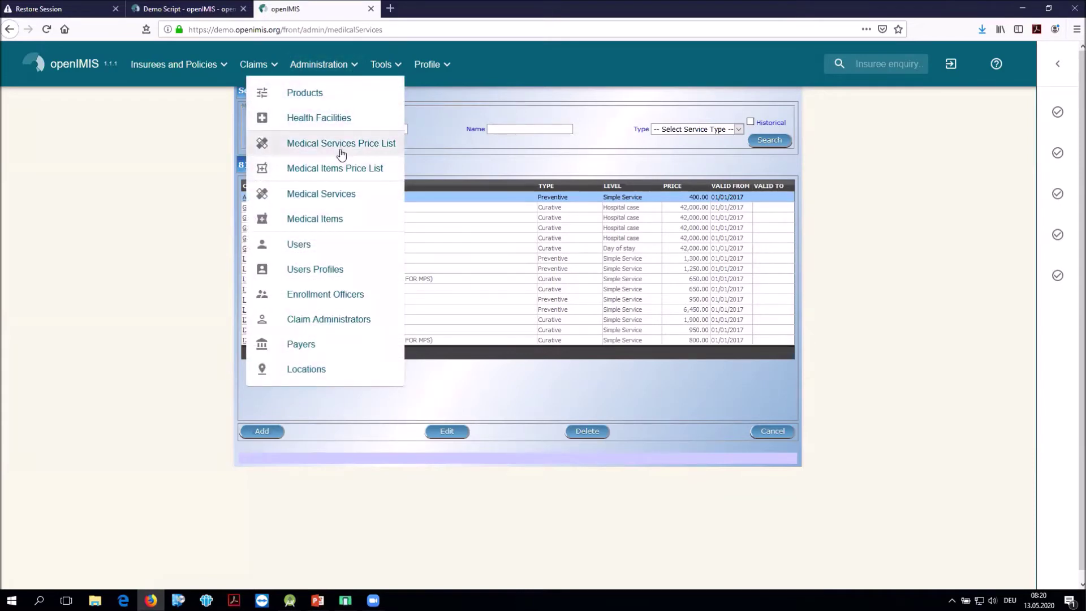
Open the Medical Services Price List page and select the Tahida Govt. Dispensary List.
{"action": "left_click", "coordinate": [341, 151]}
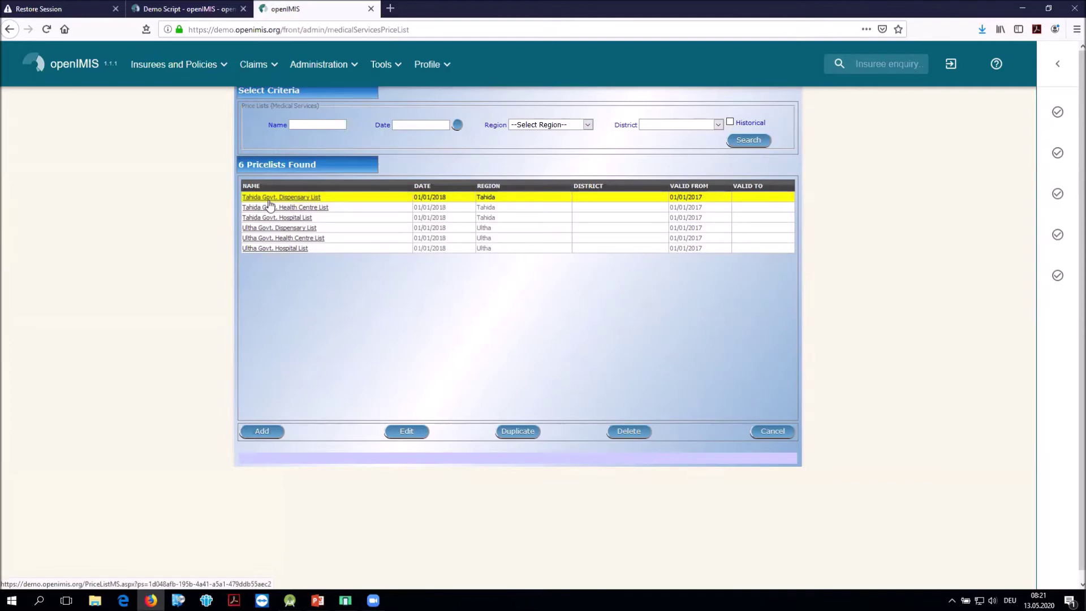
{"action": "left_click", "coordinate": [305, 201]}
Open the Tahida Govt. Dispensary List and review its services A1, I113, I117 and I125.
{"action": "left_click", "coordinate": [264, 199]}
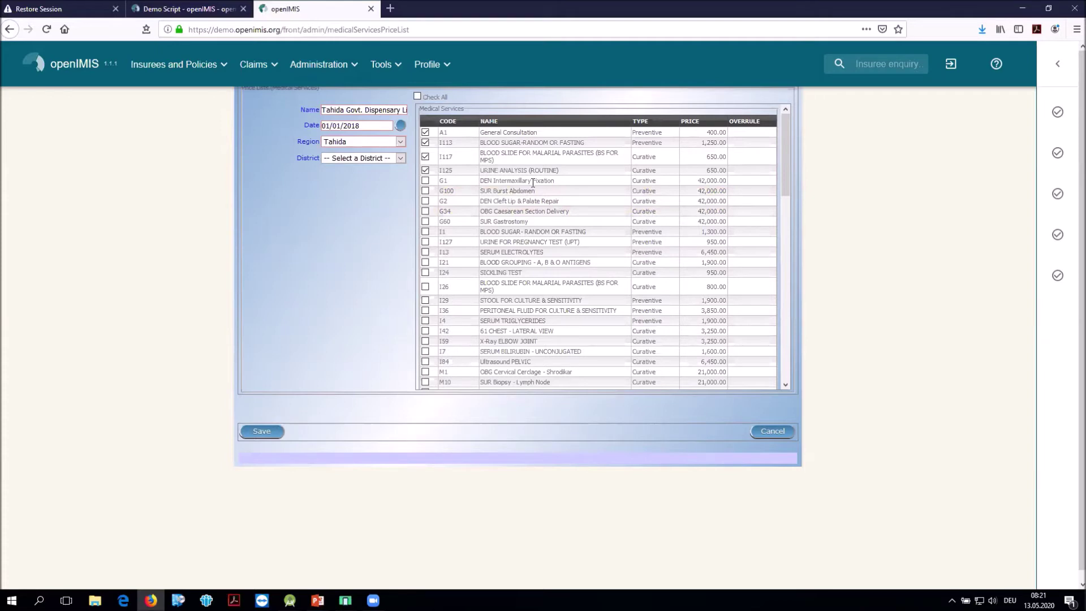
{"action": "scroll", "coordinate": [533, 183], "scroll_direction": "down", "scroll_amount": 15}
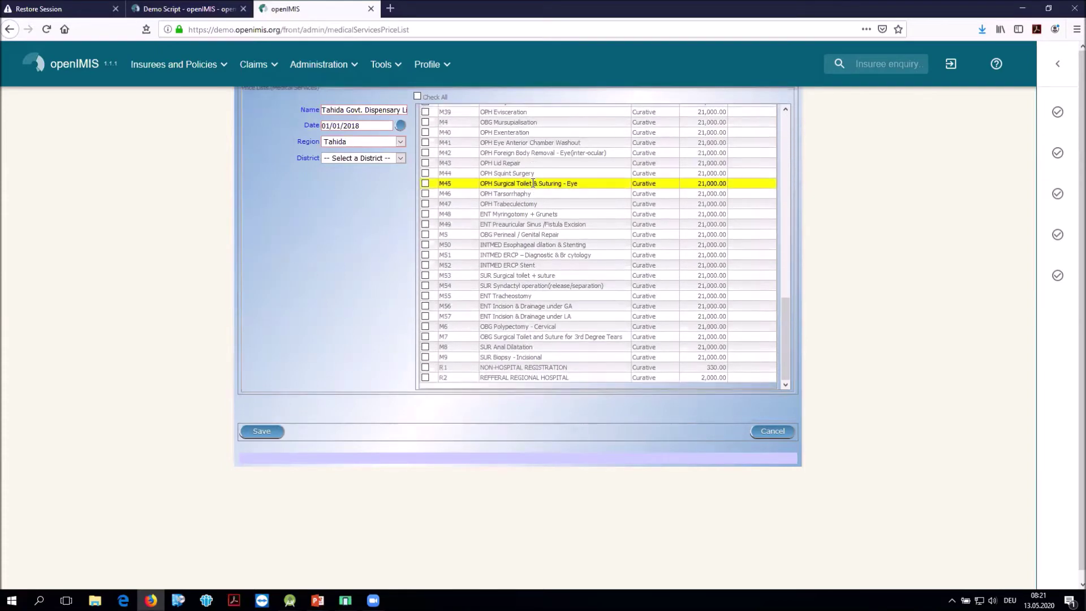
{"action": "scroll", "coordinate": [568, 314], "scroll_direction": "down", "scroll_amount": 1}
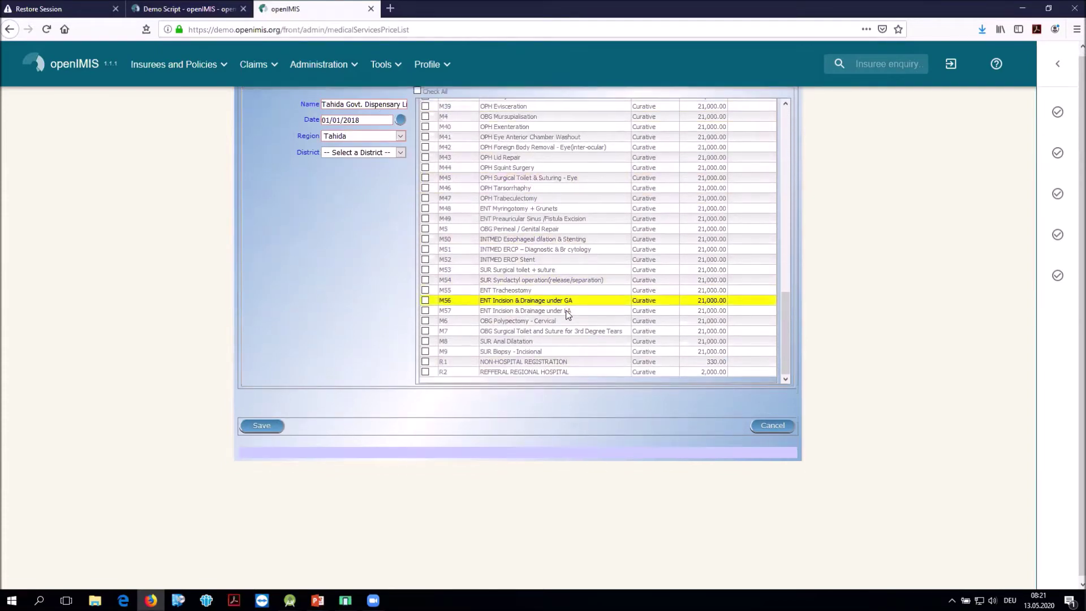
{"action": "scroll", "coordinate": [568, 314], "scroll_direction": "up", "scroll_amount": 7}
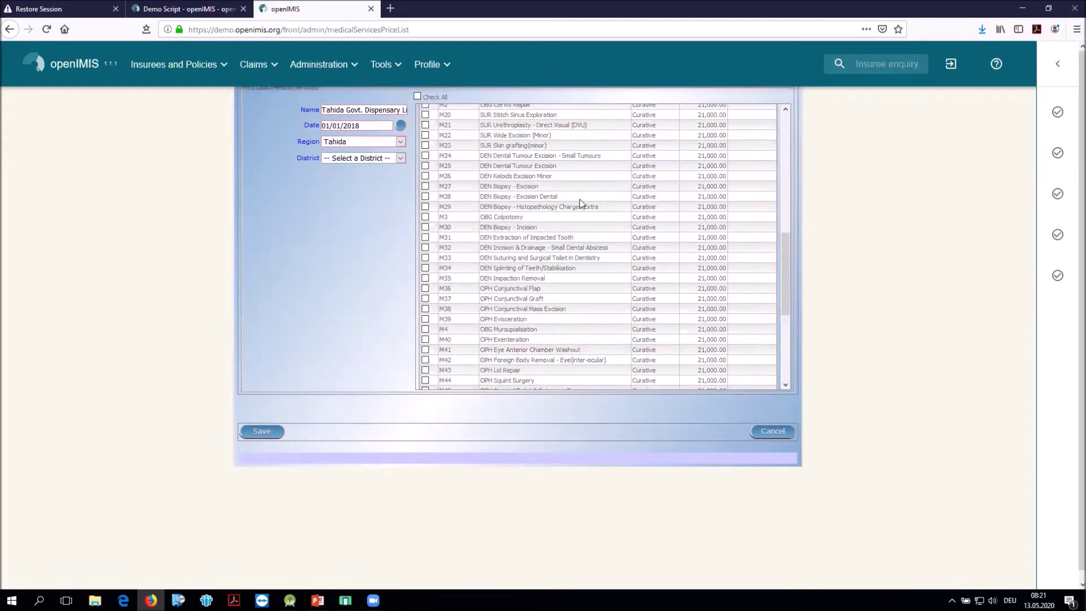
{"action": "scroll", "coordinate": [619, 284], "scroll_direction": "up", "scroll_amount": 7}
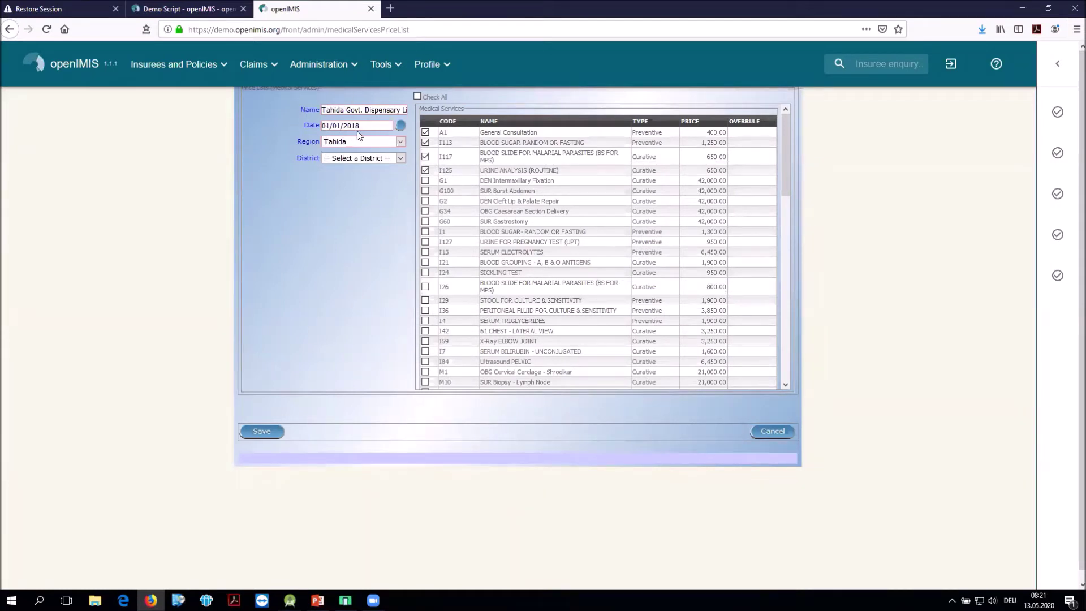
{"action": "left_click", "coordinate": [387, 146]}
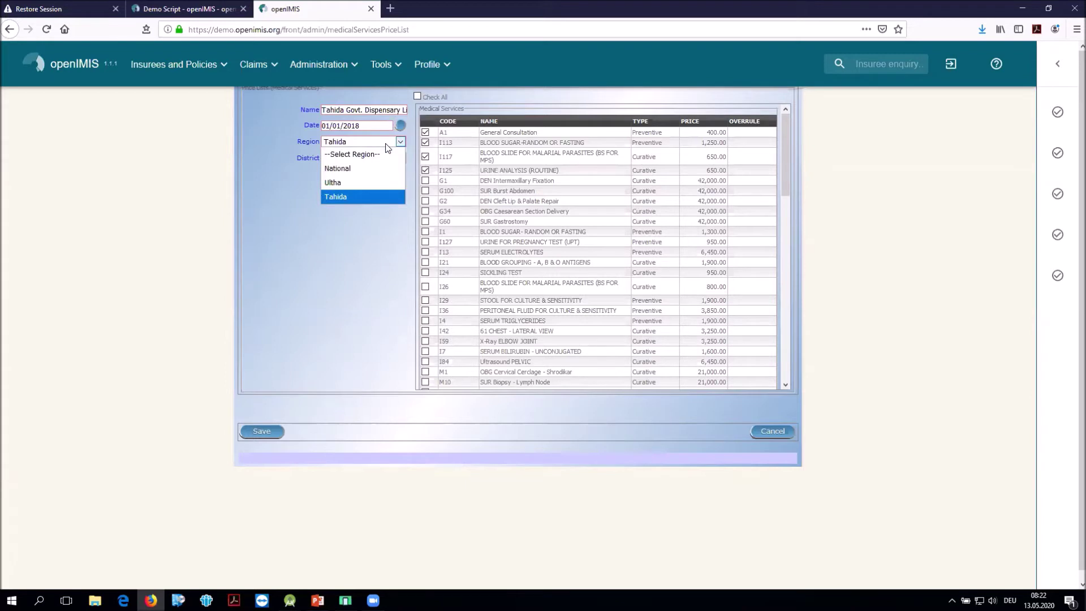
{"action": "left_click", "coordinate": [273, 184]}
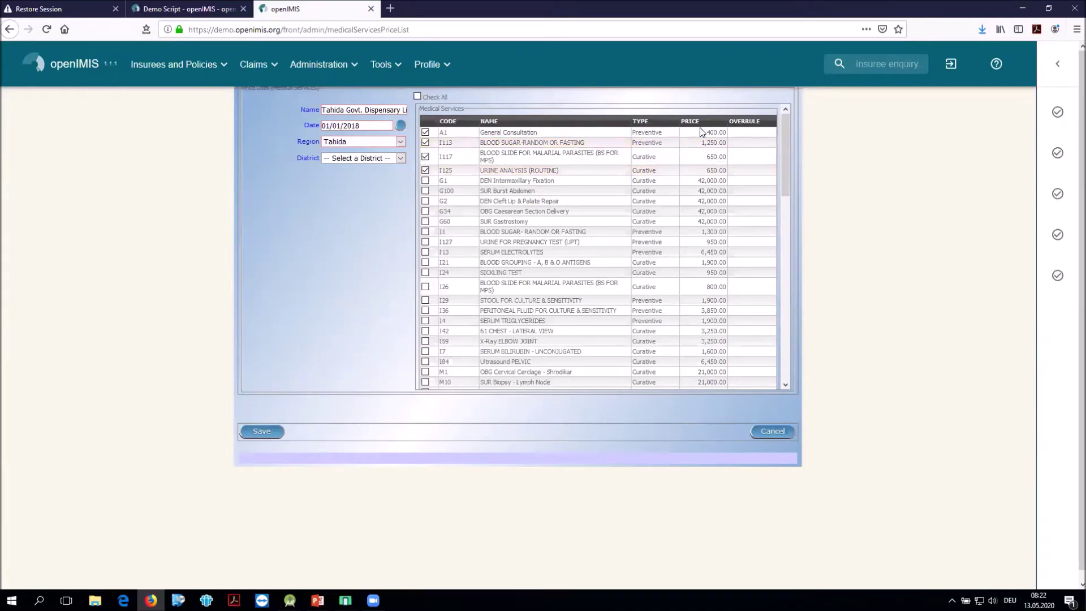
{"action": "left_click", "coordinate": [758, 130]}
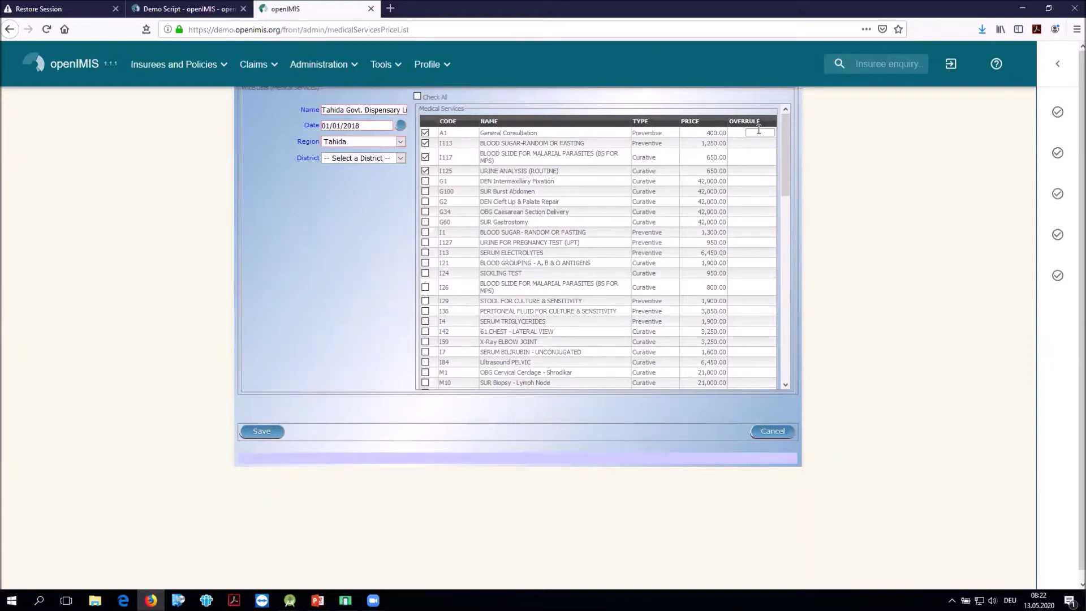
{"action": "type", "text": "450"}
{"action": "left_click", "coordinate": [762, 143]}
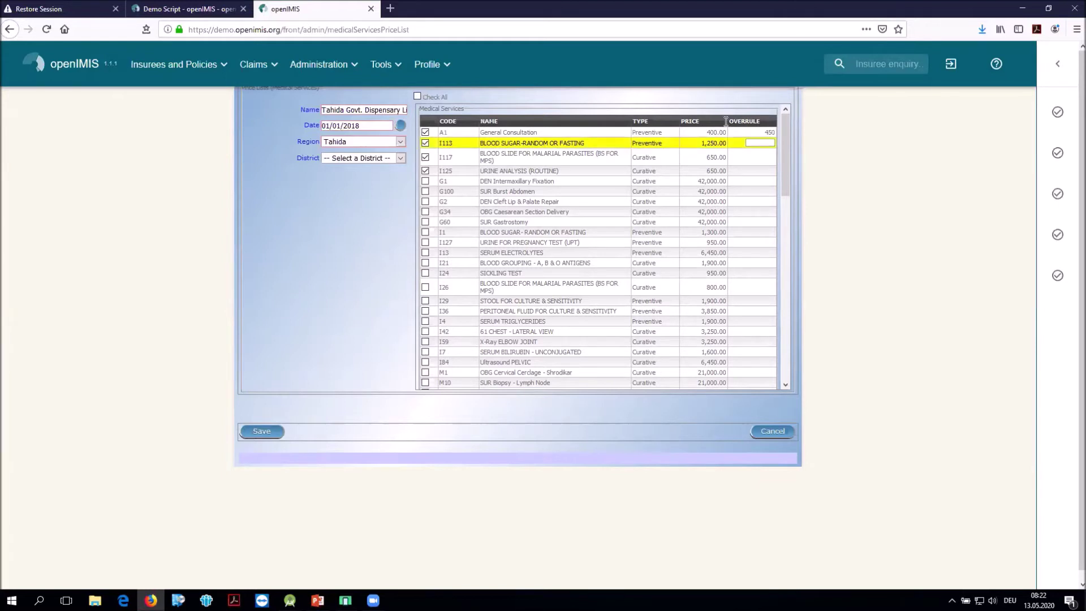
{"action": "left_click", "coordinate": [763, 132]}
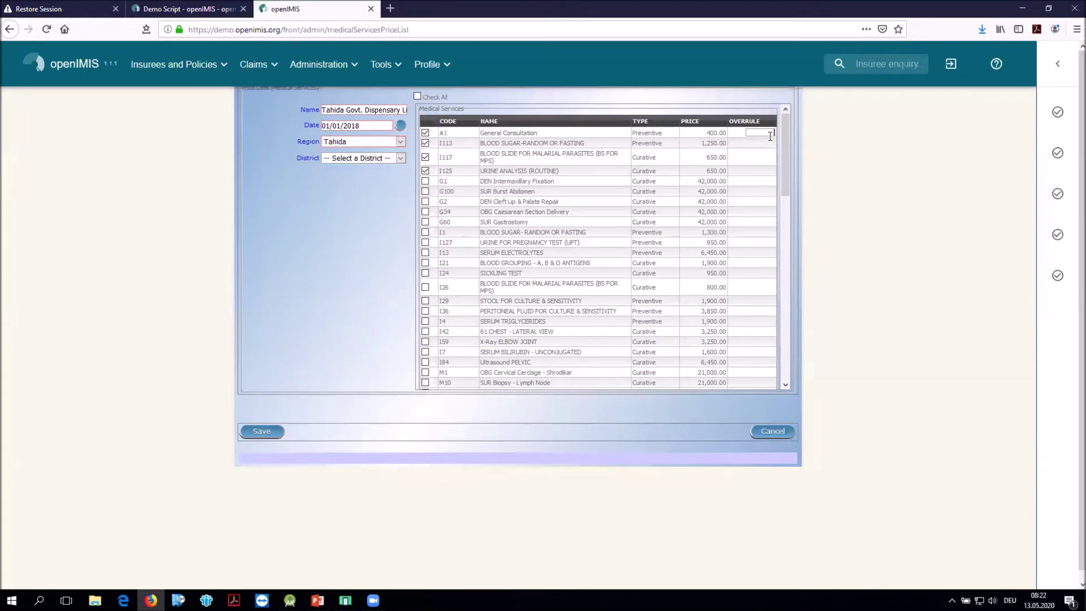
{"action": "left_click", "coordinate": [812, 155]}
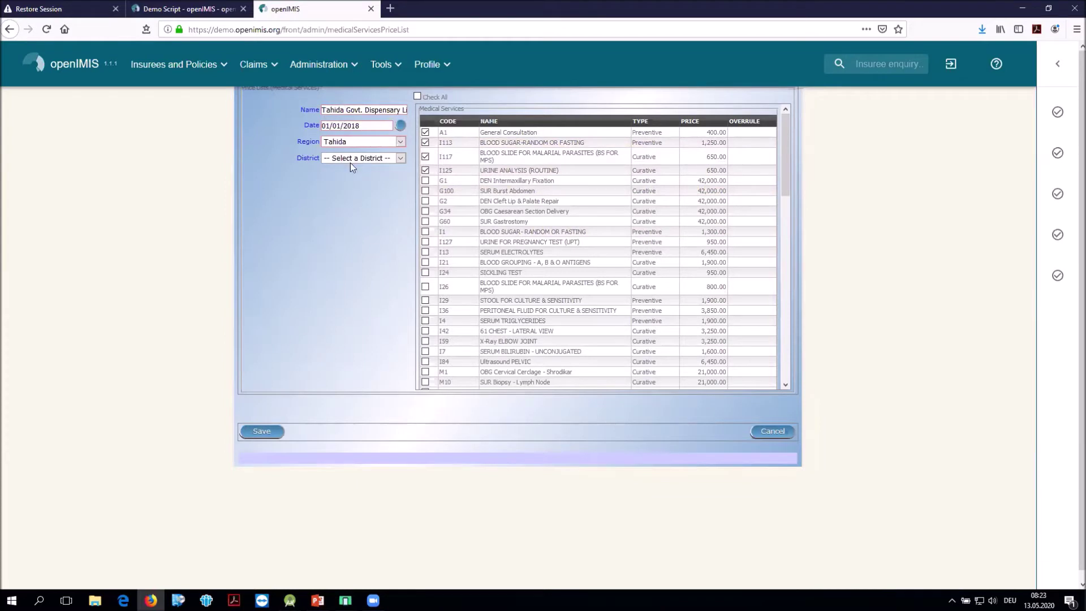
{"action": "left_click", "coordinate": [319, 64]}
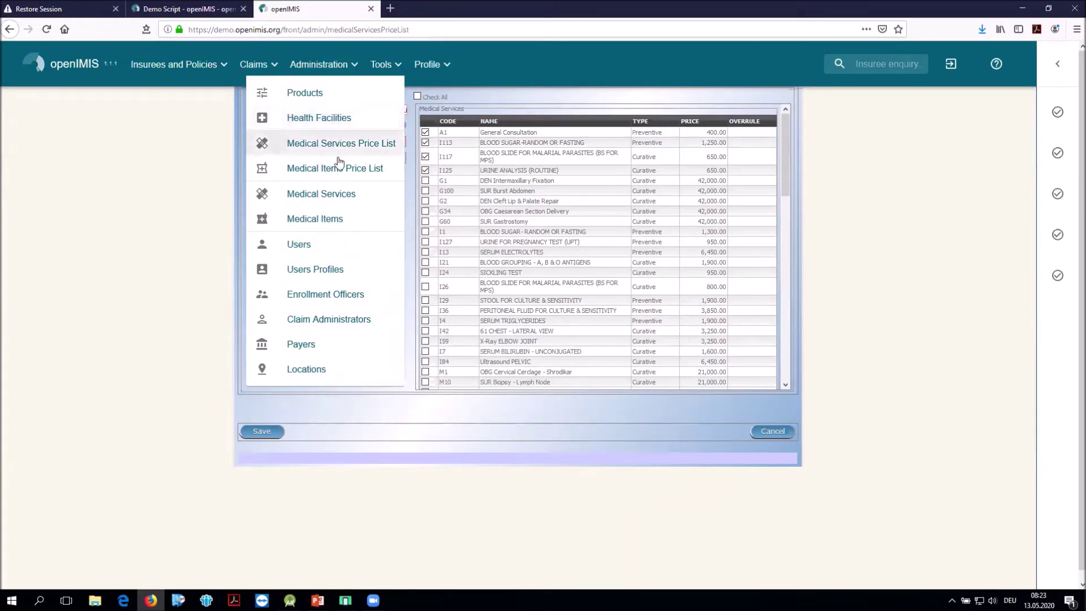
Open the list of 15 health facilities and add a new facility with the + button.
{"action": "left_click", "coordinate": [331, 118]}
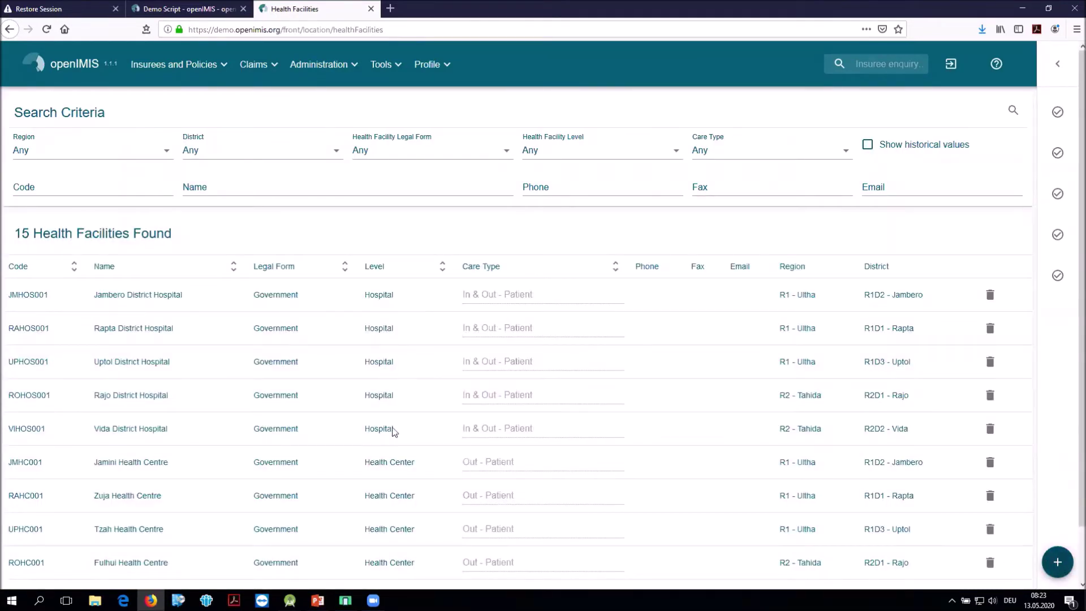
{"action": "scroll", "coordinate": [116, 334], "scroll_direction": "down", "scroll_amount": 2}
{"action": "scroll", "coordinate": [120, 333], "scroll_direction": "up", "scroll_amount": 1}
{"action": "scroll", "coordinate": [117, 332], "scroll_direction": "up", "scroll_amount": 1}
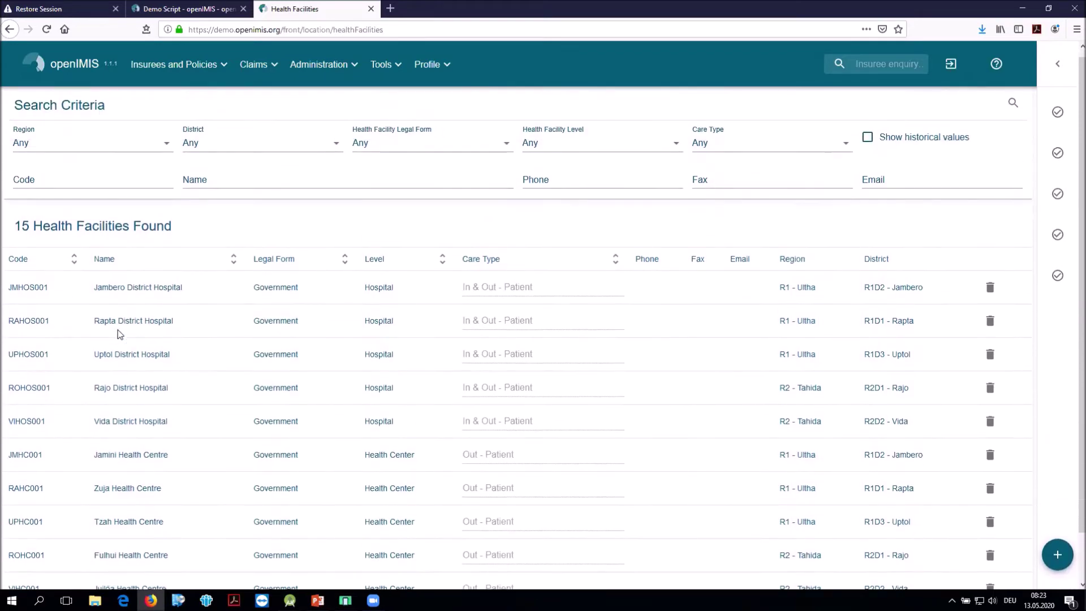
{"action": "left_click", "coordinate": [1057, 561]}
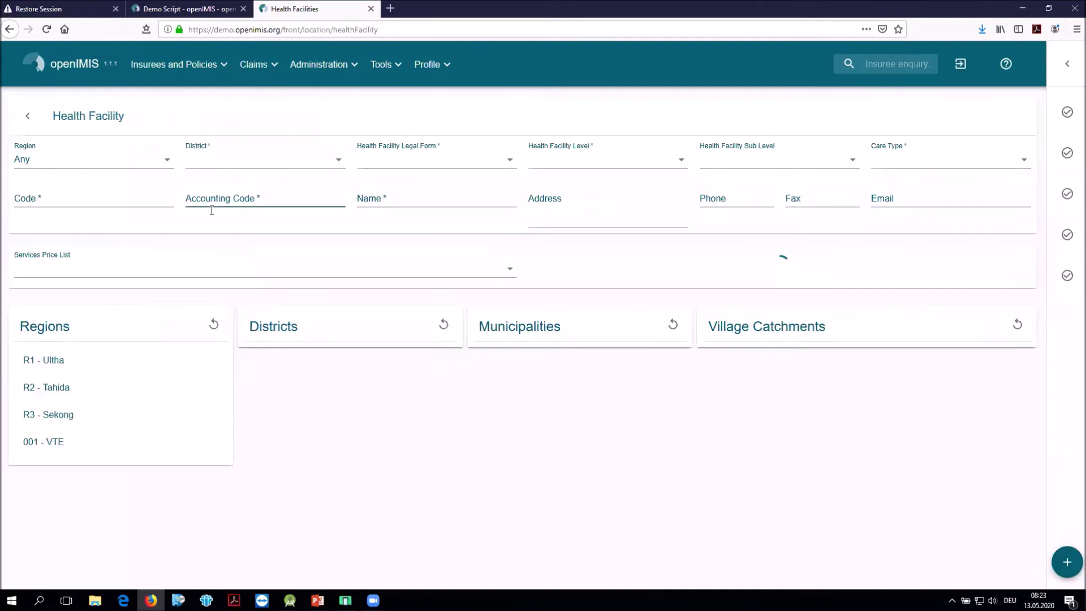
Set region R1 Ultha, district R1D2 Jambero, District Organization, Dispensary, In & Out - Patient, no sub level.
{"action": "left_click", "coordinate": [166, 155]}
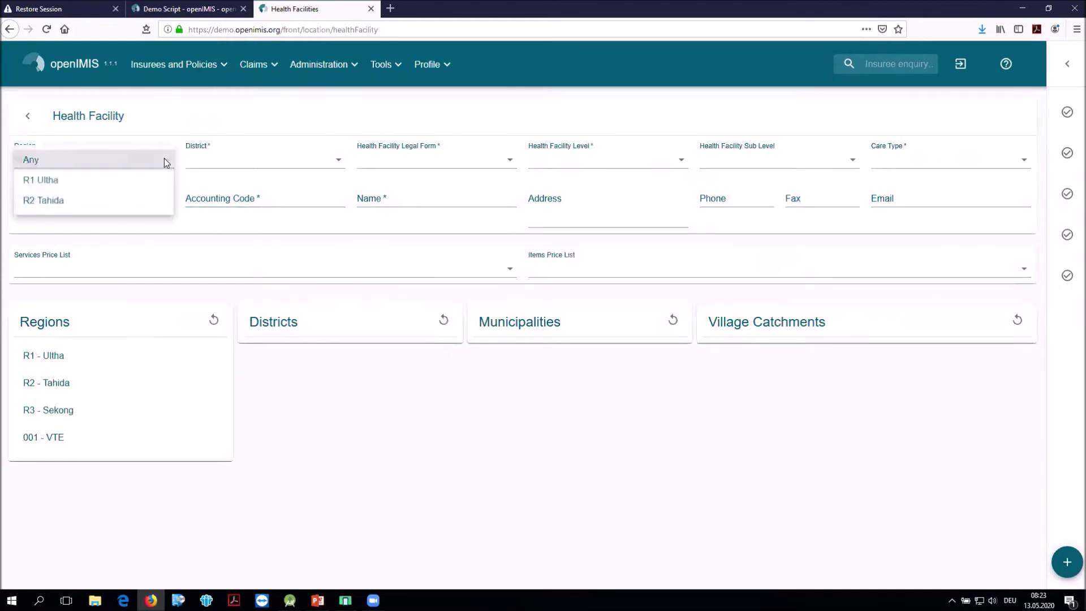
{"action": "left_click", "coordinate": [118, 182]}
{"action": "left_click", "coordinate": [260, 164]}
{"action": "left_click", "coordinate": [254, 180]}
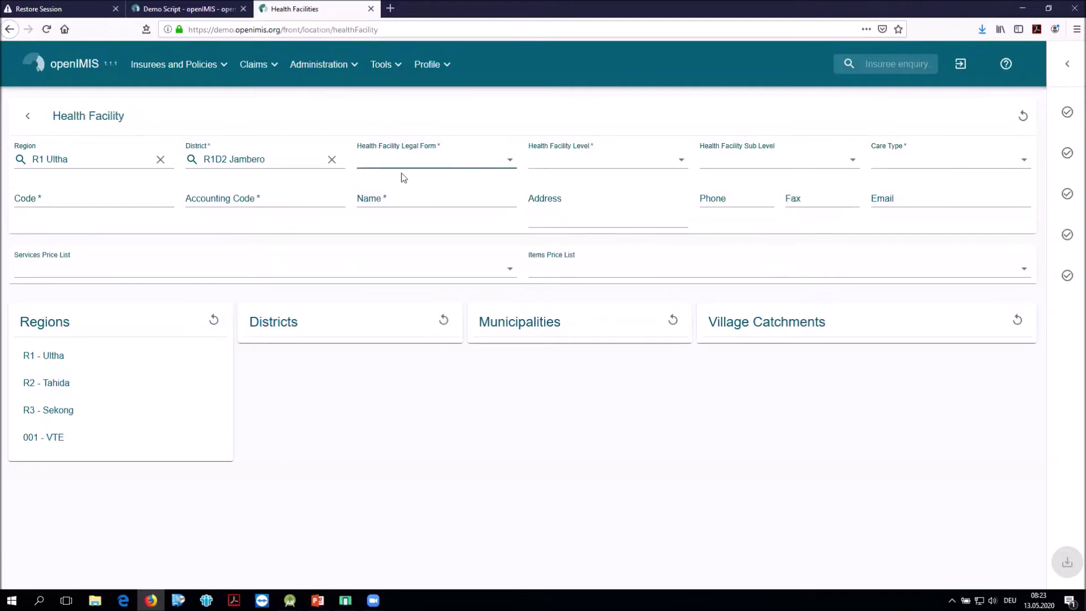
{"action": "left_click", "coordinate": [502, 161]}
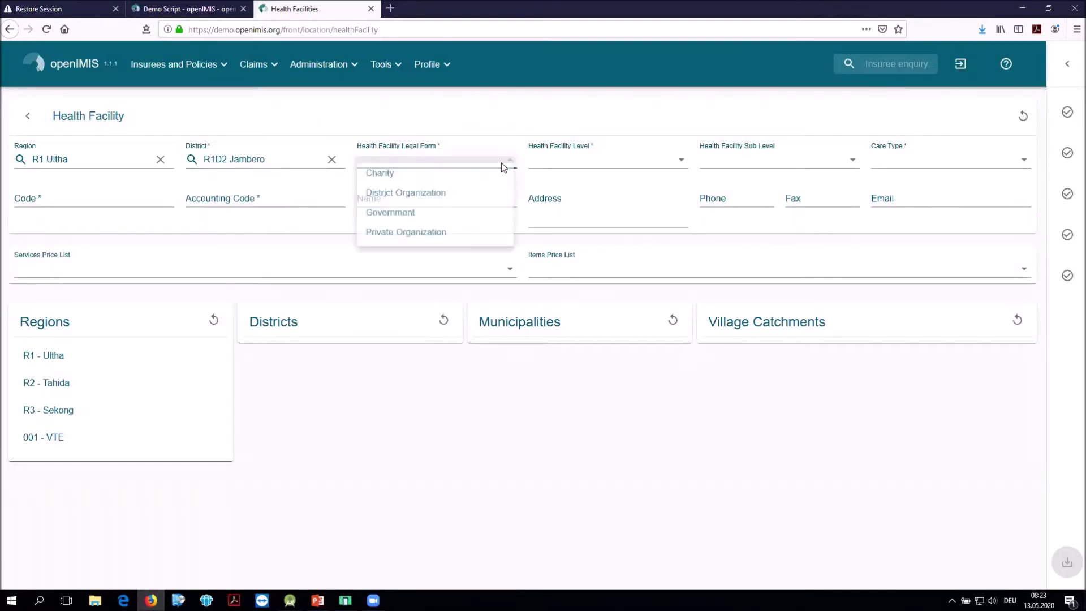
{"action": "left_click", "coordinate": [469, 196]}
{"action": "left_click", "coordinate": [634, 164]}
{"action": "left_click", "coordinate": [624, 201]}
{"action": "left_click", "coordinate": [797, 165]}
{"action": "left_click", "coordinate": [798, 166]}
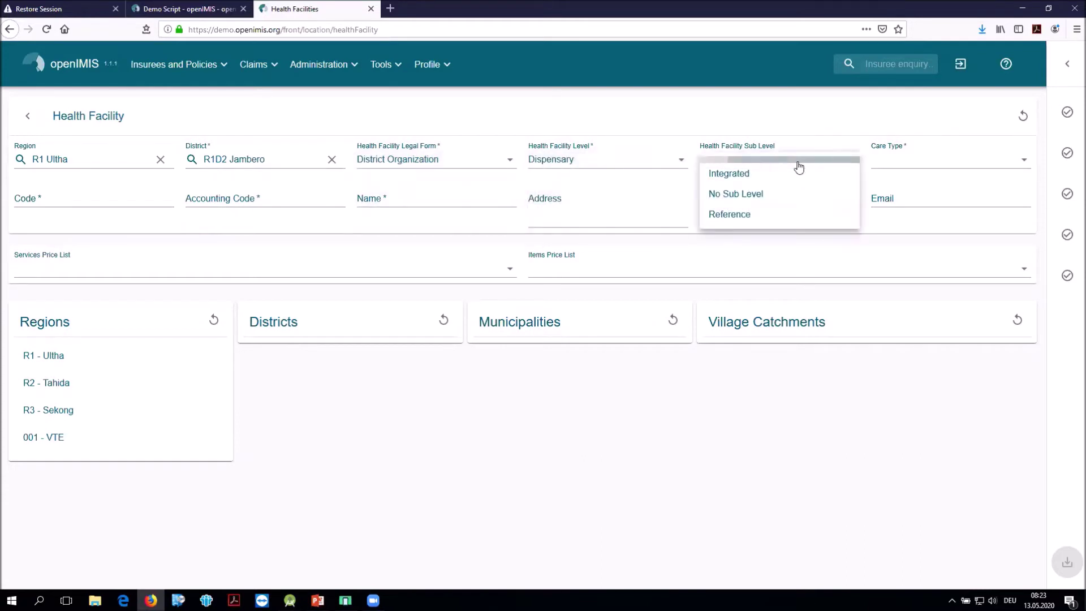
{"action": "left_click", "coordinate": [912, 160]}
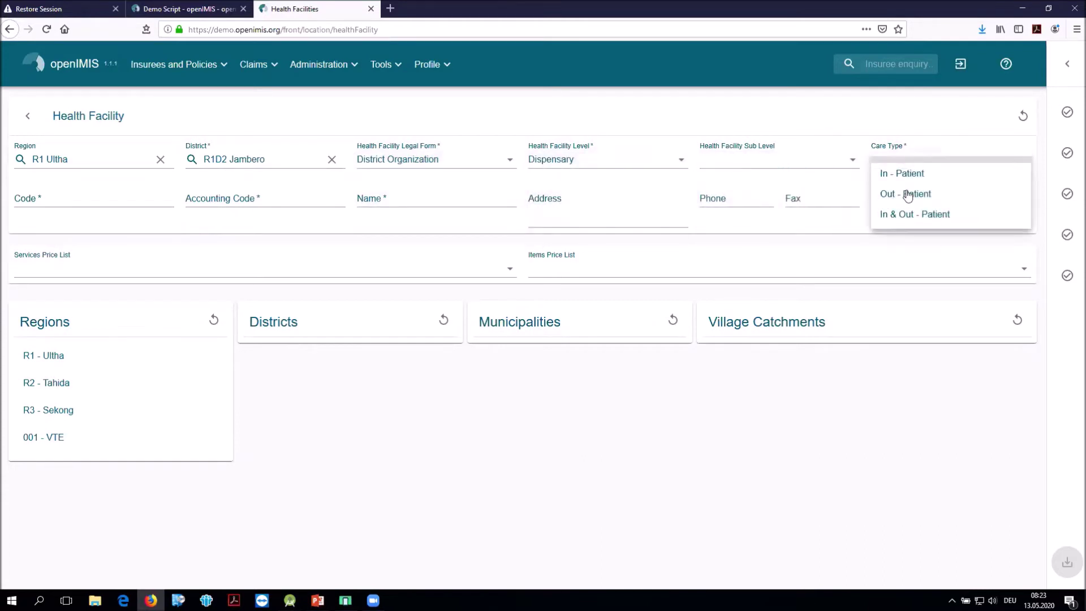
{"action": "left_click", "coordinate": [905, 213]}
Enter code 5242, accounting code 14251413 and name 'Test Facility'.
{"action": "left_click", "coordinate": [87, 193]}
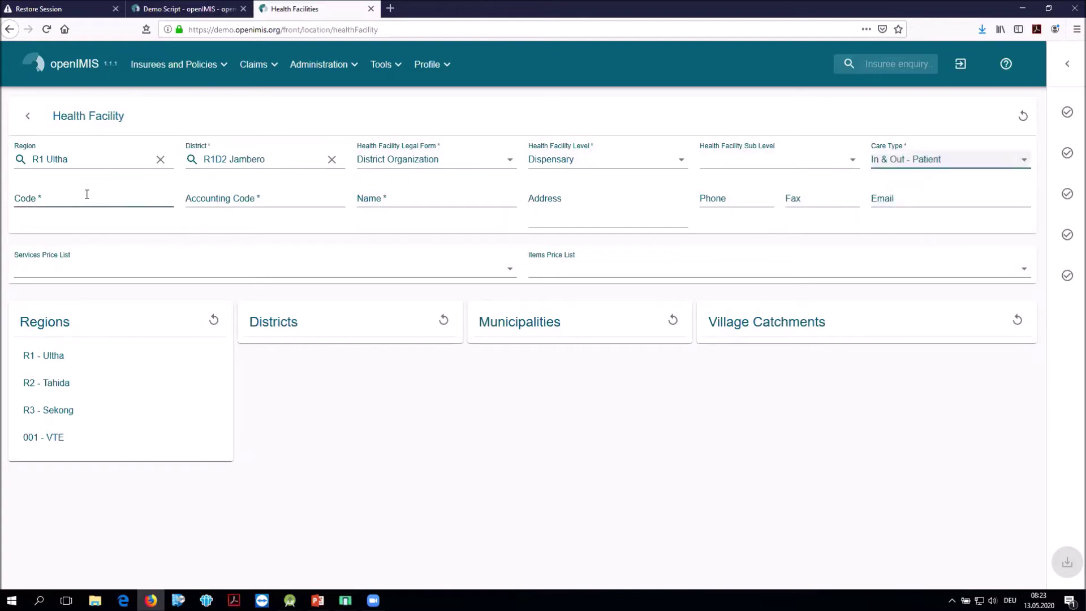
{"action": "type", "text": "5242"}
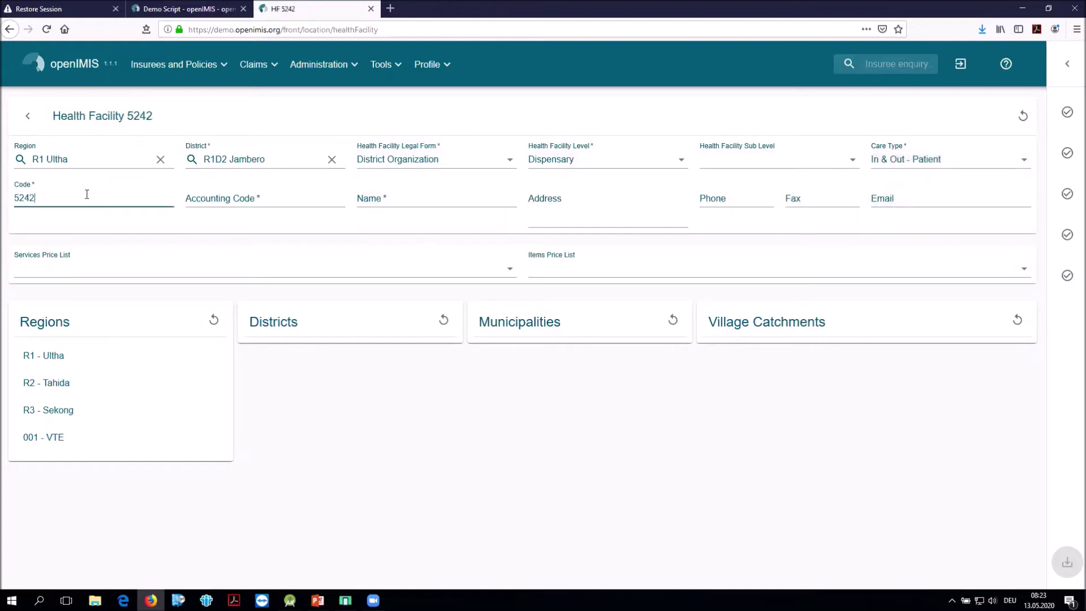
{"action": "left_click", "coordinate": [274, 200]}
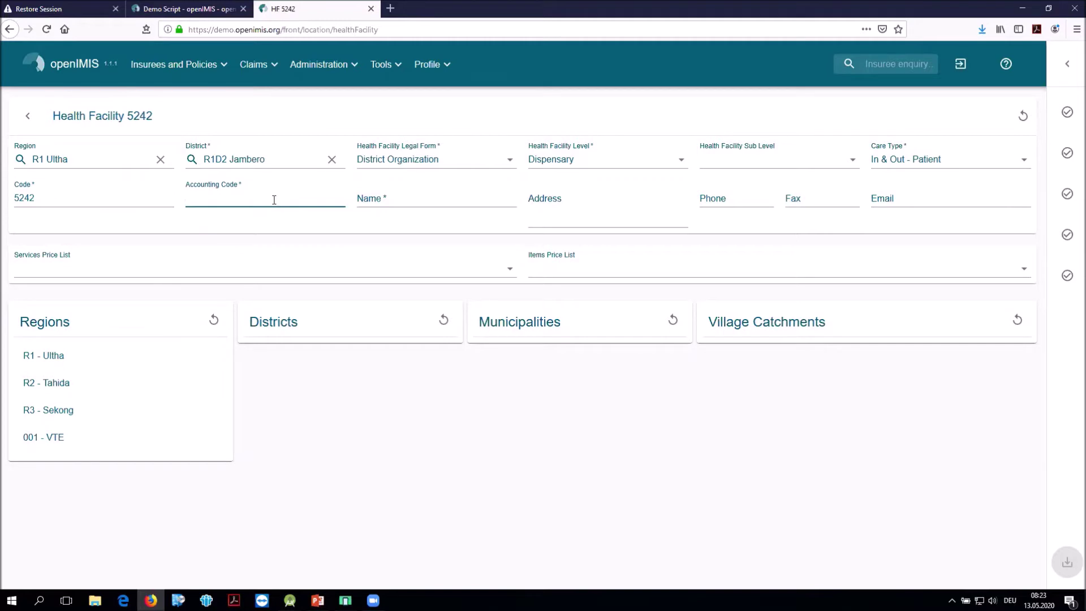
{"action": "type", "text": "14251413"}
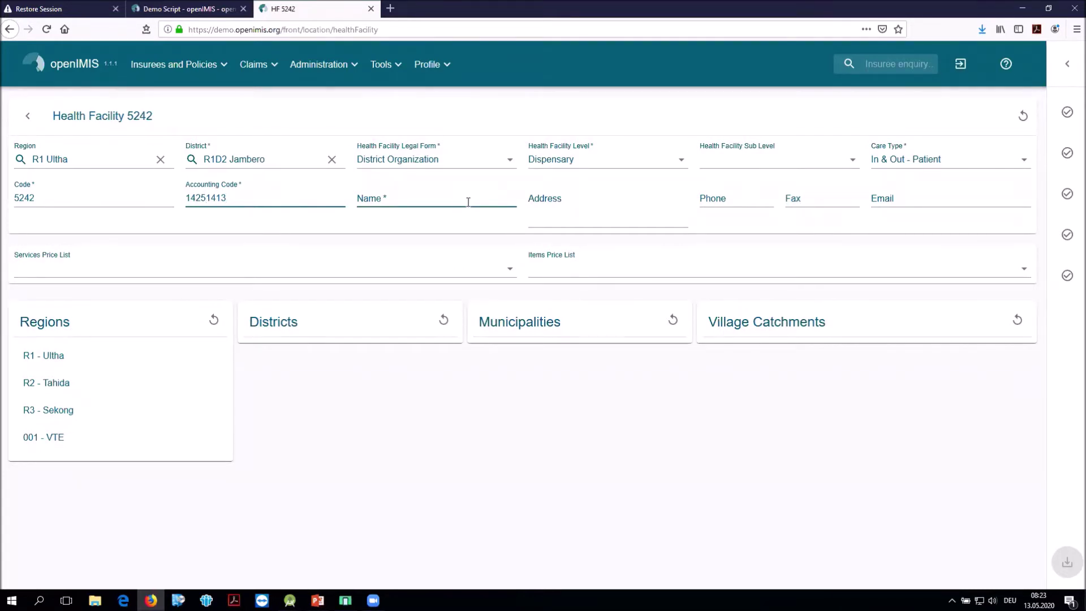
{"action": "left_click", "coordinate": [468, 202]}
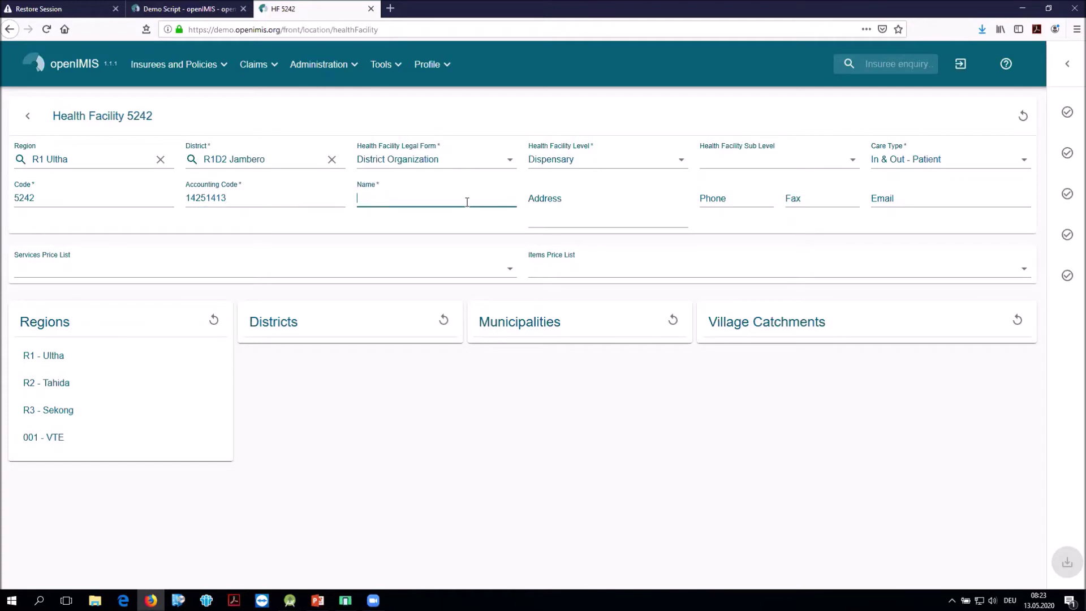
{"action": "type", "text": "Test "}
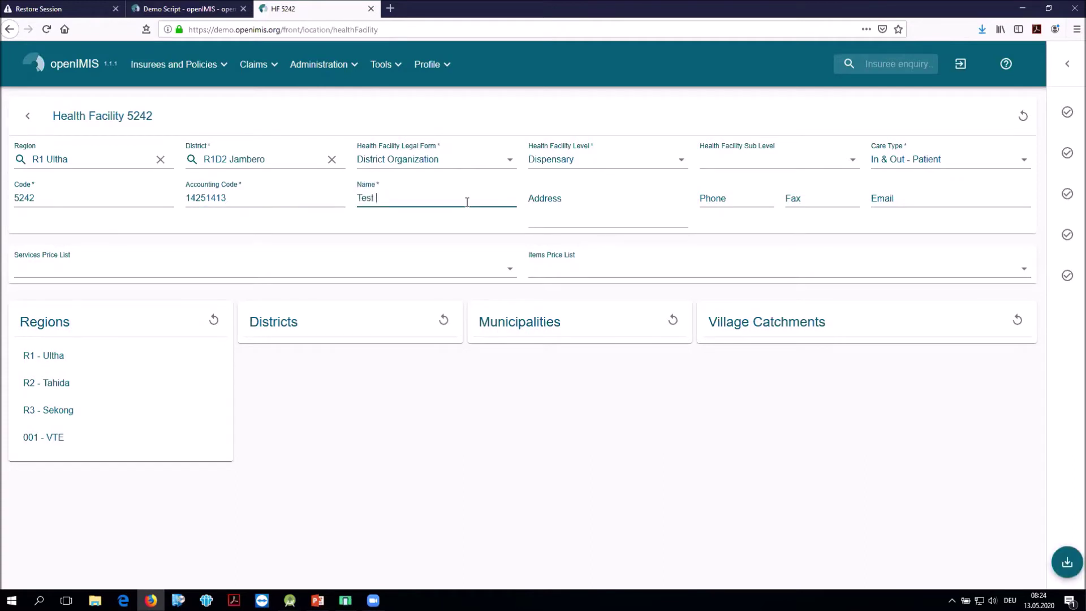
{"action": "type", "text": "Facility"}
{"action": "left_click_drag", "start_coordinate": [19, 256], "coordinate": [83, 263]}
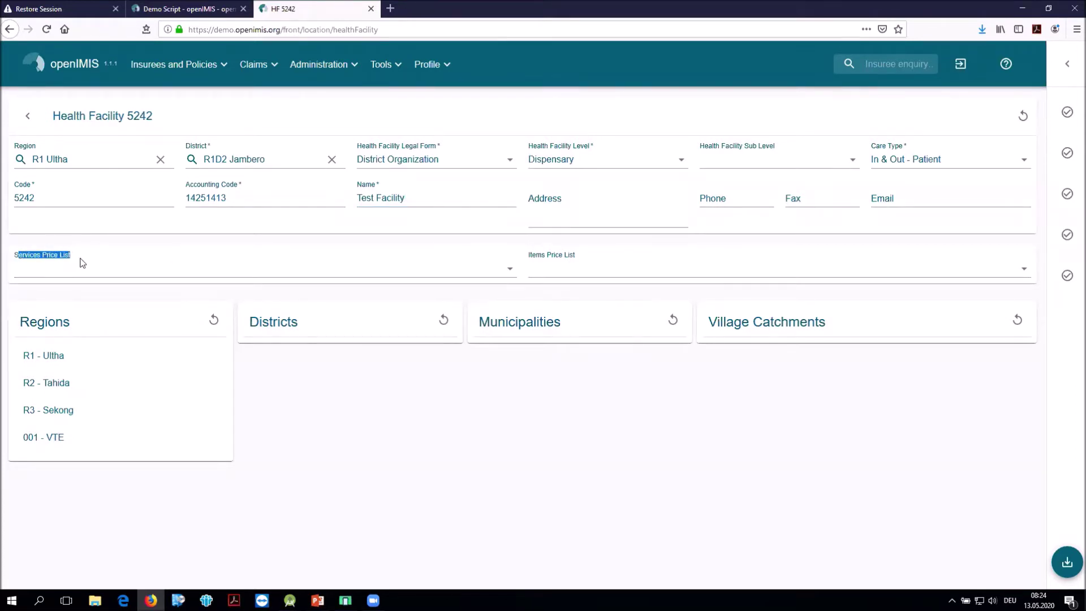
Pick Ultha Govt. Dispensary List in both the Services and Items Price List dropdowns.
{"action": "left_click_drag", "start_coordinate": [577, 262], "coordinate": [528, 260]}
{"action": "left_click", "coordinate": [523, 262]}
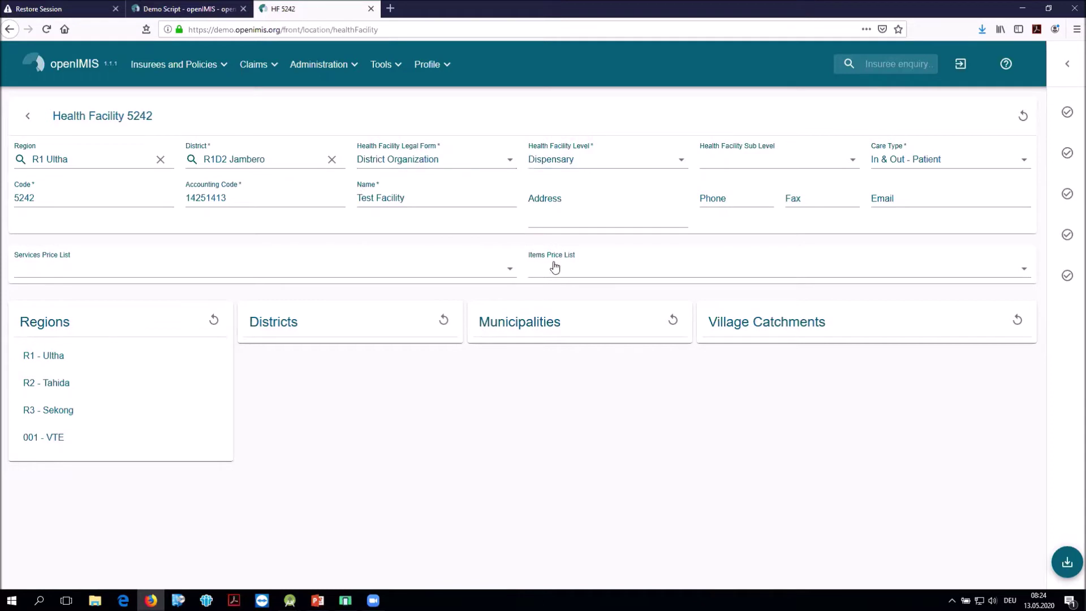
{"action": "left_click", "coordinate": [506, 275]}
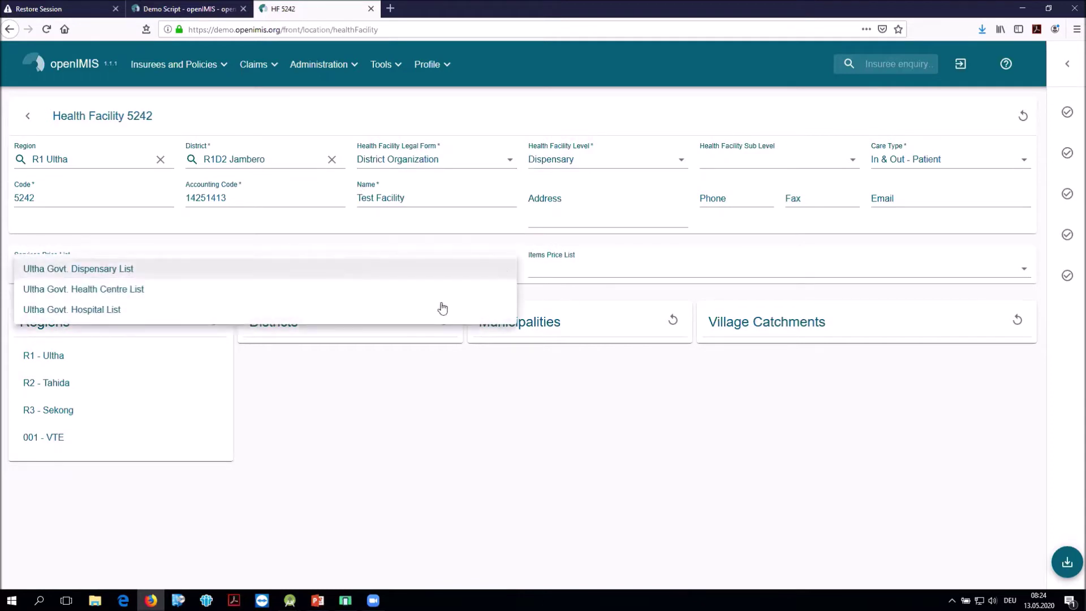
{"action": "left_click", "coordinate": [286, 281]}
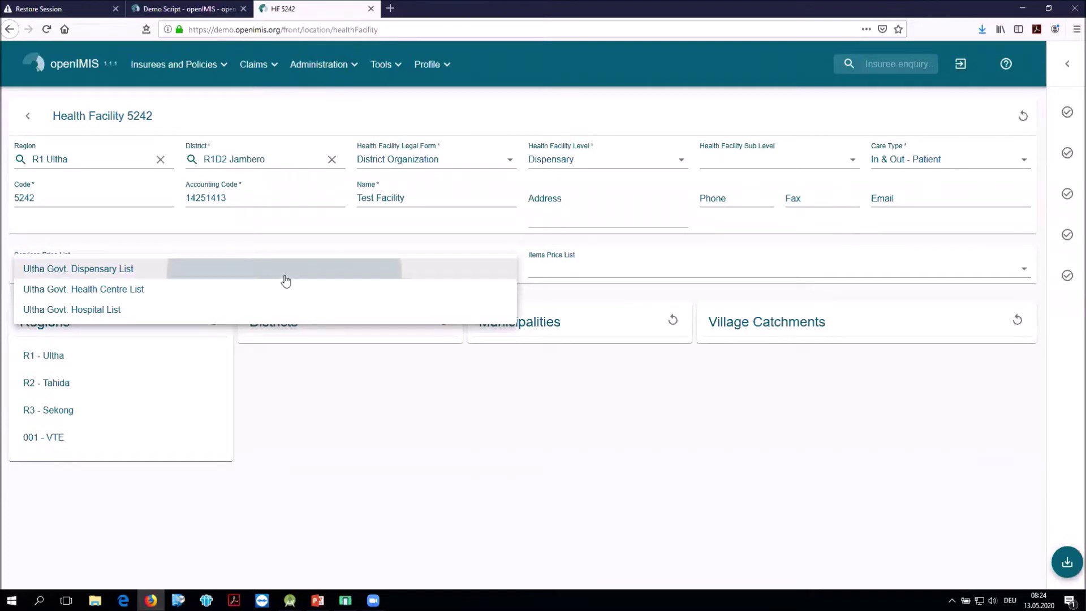
{"action": "left_click", "coordinate": [676, 275]}
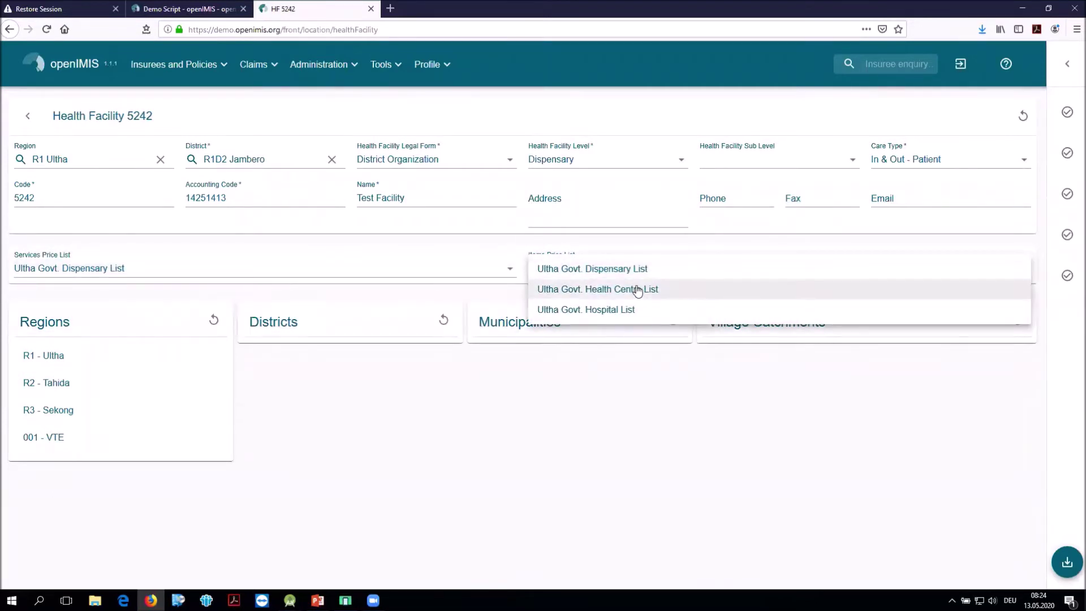
{"action": "left_click", "coordinate": [637, 277]}
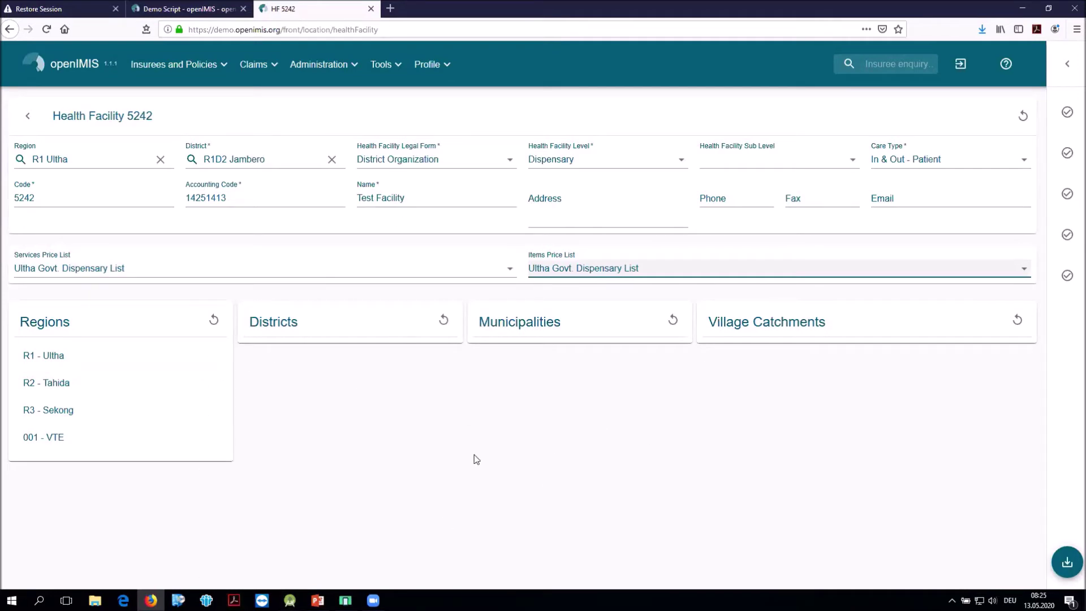
Drill through R2 - Tahida, R2D1 - Rajo, R2D1M1 - Jaber and give village Utha 100%.
{"action": "left_click", "coordinate": [116, 376]}
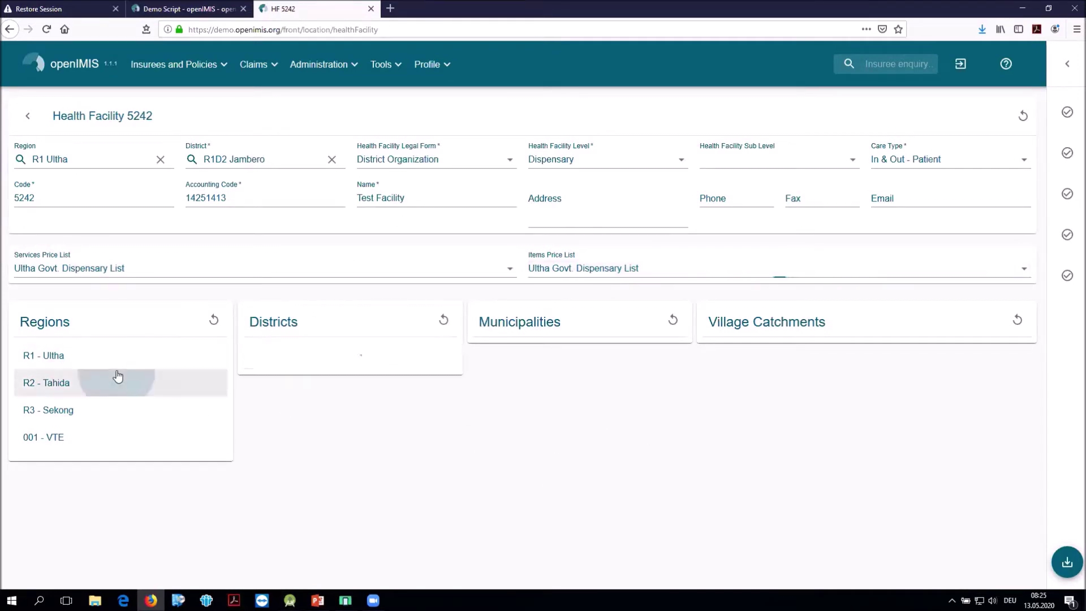
{"action": "left_click", "coordinate": [306, 363]}
{"action": "left_click", "coordinate": [538, 356]}
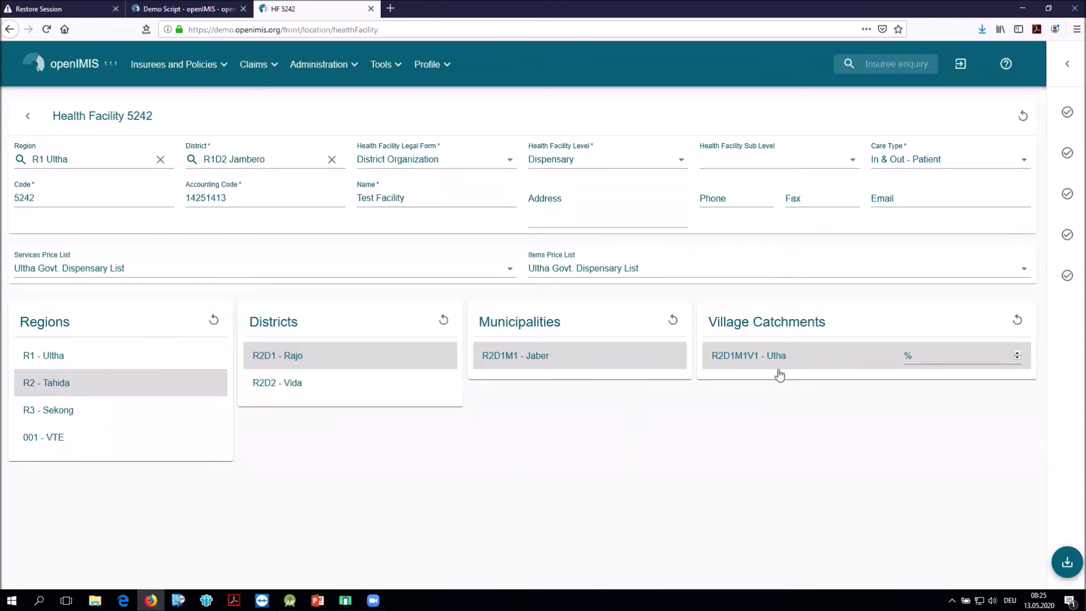
{"action": "left_click", "coordinate": [937, 355]}
{"action": "type", "text": "100"}
Clear the 100 from the village catchment % field.
{"action": "left_click_drag", "start_coordinate": [934, 355], "coordinate": [870, 361]}
{"action": "key", "text": "BackSpace"}
{"action": "left_click", "coordinate": [368, 449]}
In PowerPoint, start the slide show and advance to 'Session 3: Practice round 1'.
{"action": "key", "text": "alt+Tab"}
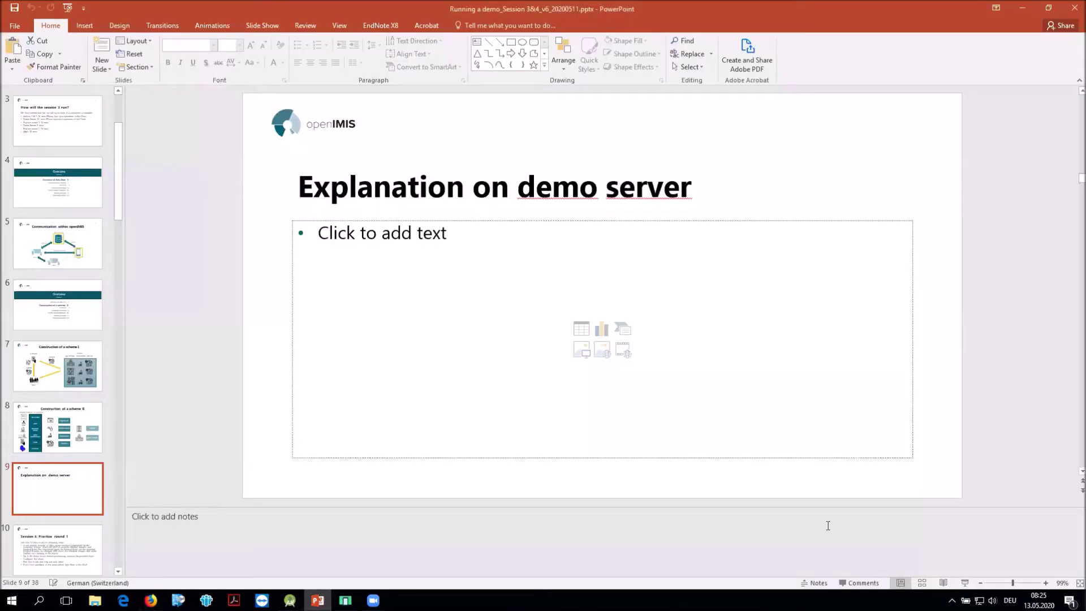
{"action": "left_click", "coordinate": [964, 582]}
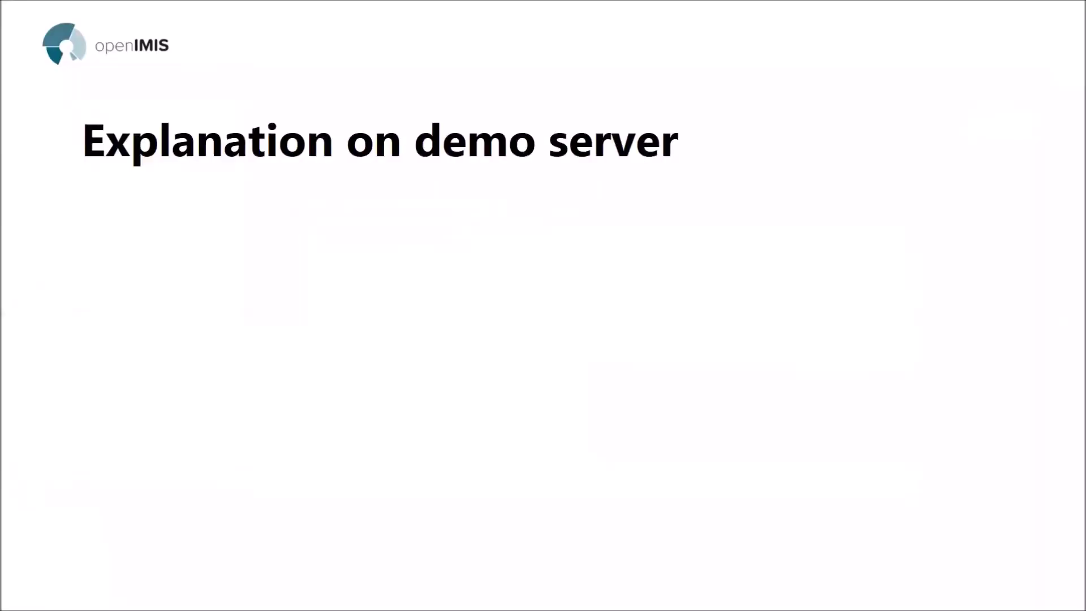
{"action": "key", "text": "Right"}
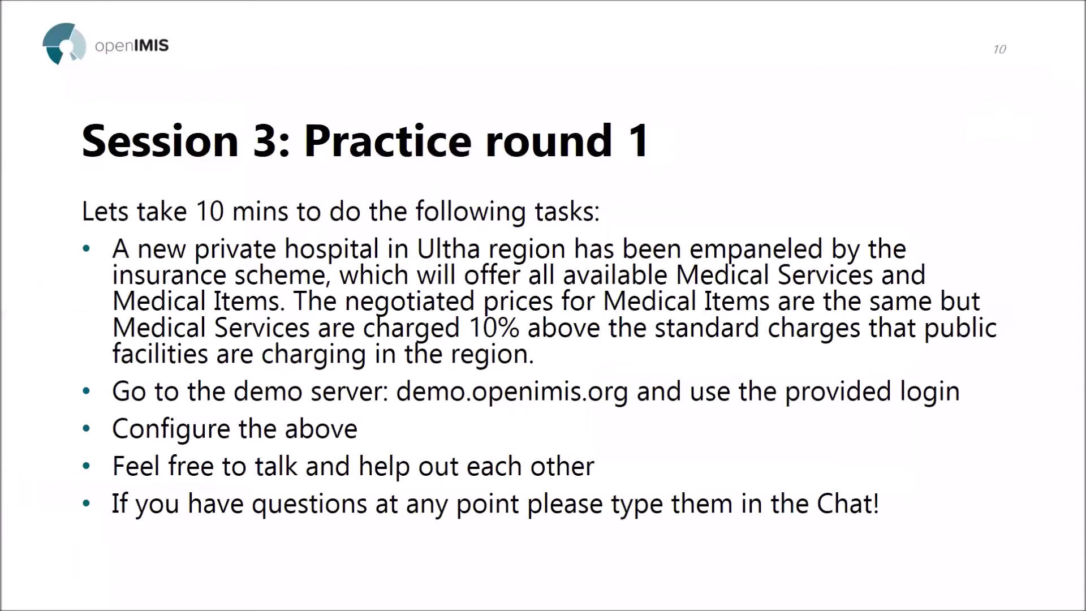
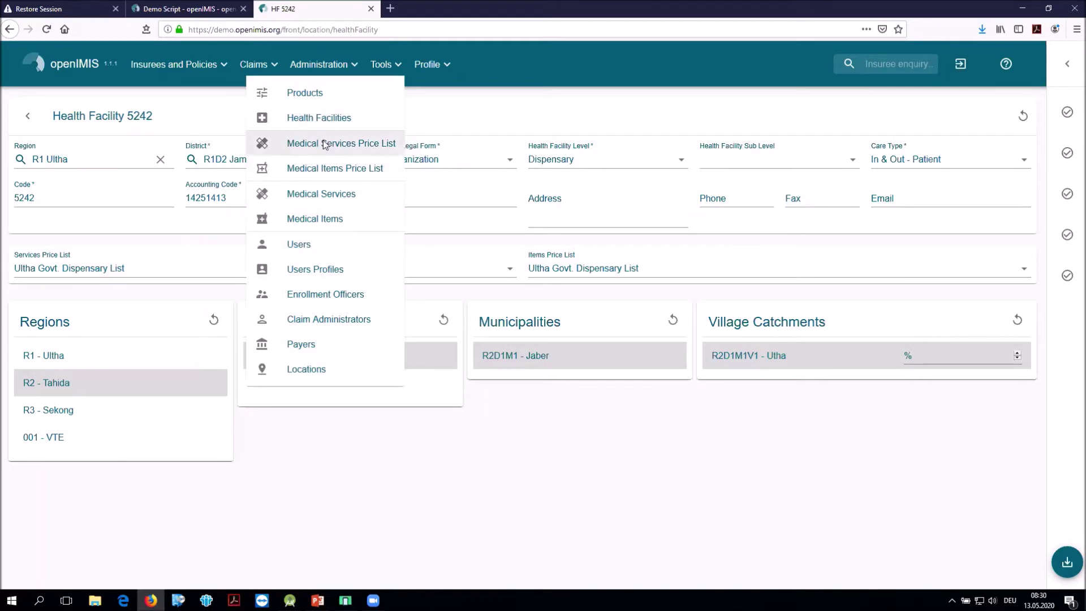
Review and cancel the Tahida Govt. Hospital List, then select the Ultha Govt. Hospital List.
{"action": "key", "text": "Return"}
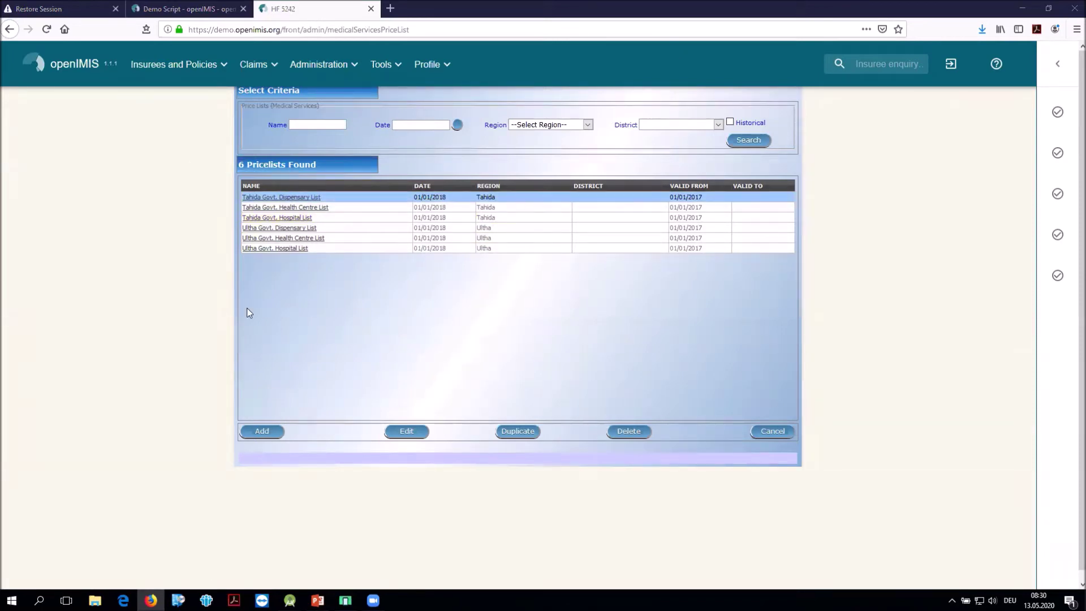
{"action": "left_click", "coordinate": [273, 220]}
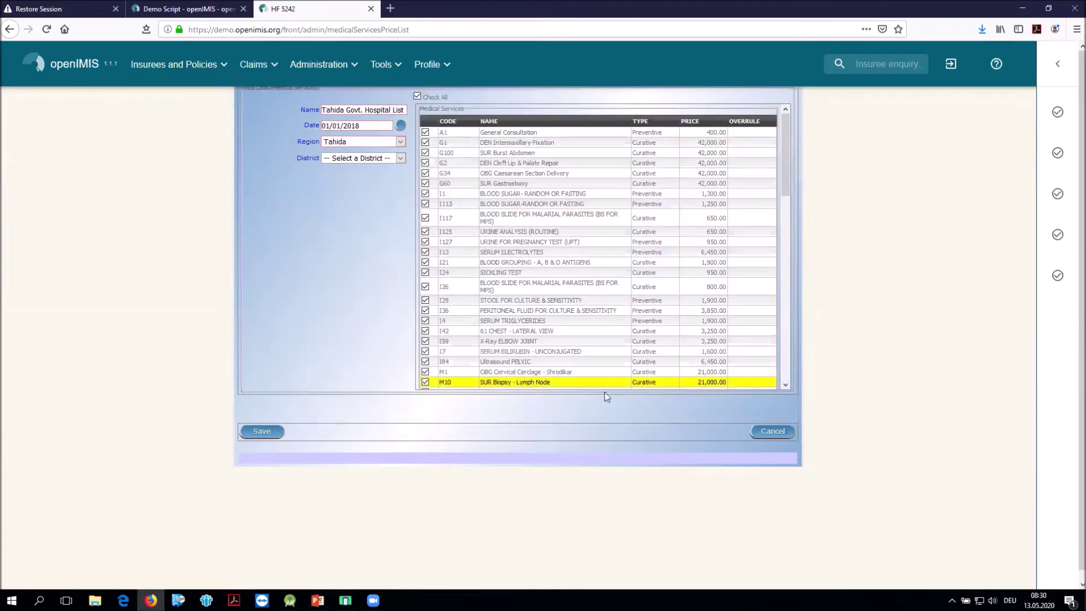
{"action": "left_click", "coordinate": [779, 433]}
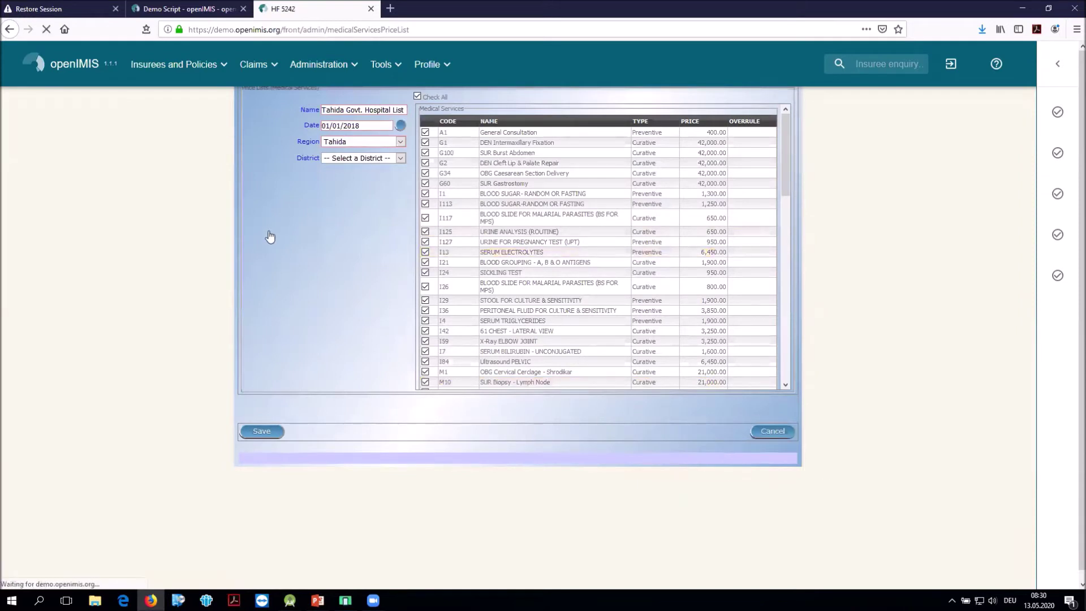
{"action": "key", "text": "Tab"}
{"action": "key", "text": "Tab"}
{"action": "key", "text": "Tab"}
{"action": "key", "text": "Tab"}
{"action": "key", "text": "Tab"}
{"action": "key", "text": "Tab"}
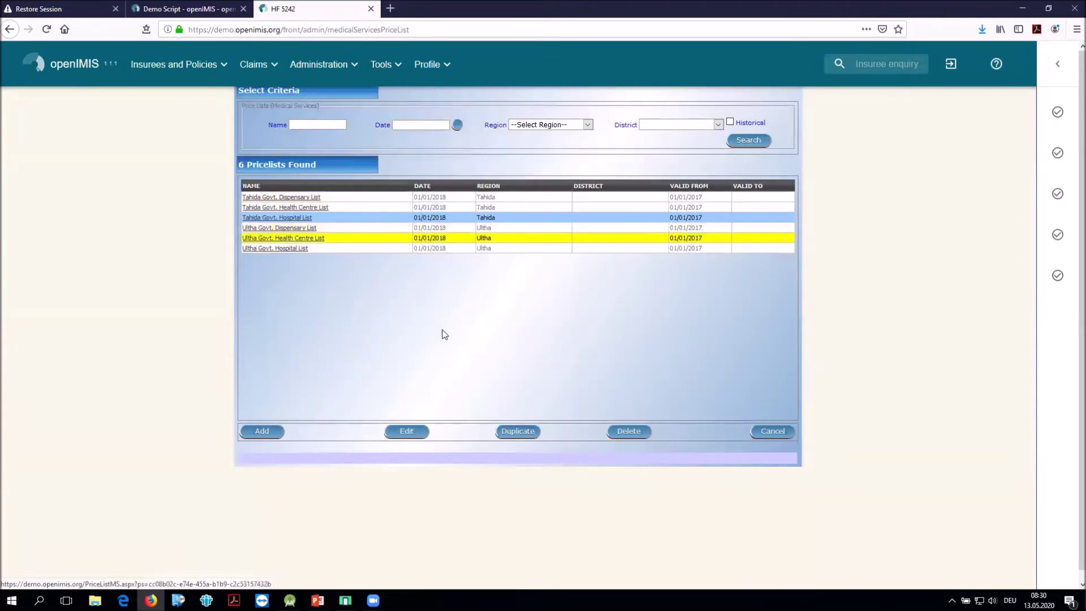
{"action": "key", "text": "Return"}
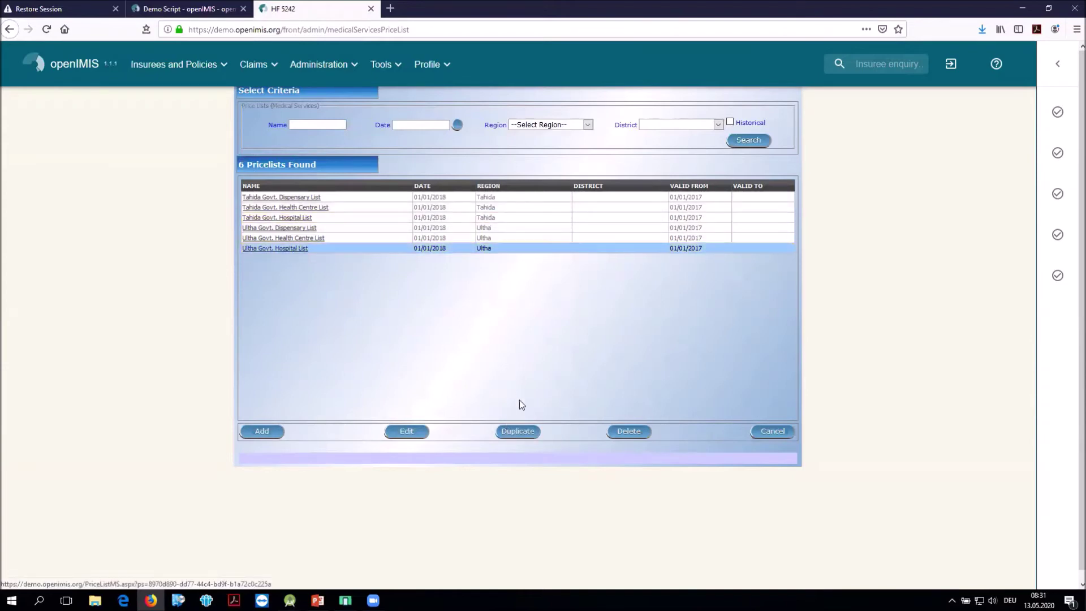
Duplicate the Ultha list as 'Private Facility Hospital List' with General Consultation (A1) overruled to 440.
{"action": "left_click", "coordinate": [515, 439]}
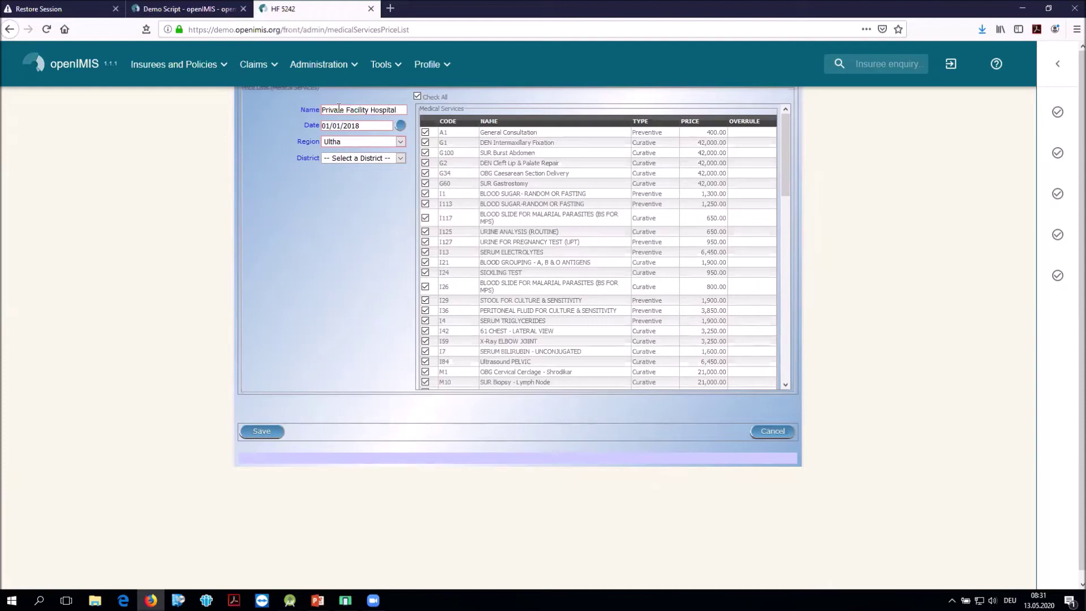
{"action": "type", "text": "t"}
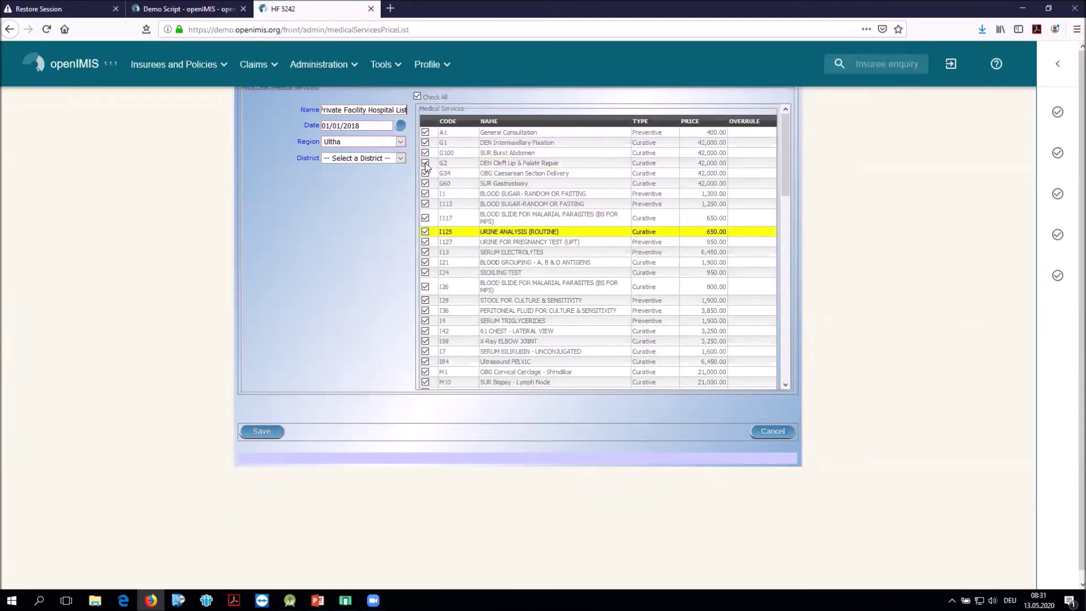
{"action": "scroll", "coordinate": [449, 280], "scroll_direction": "down", "scroll_amount": 5}
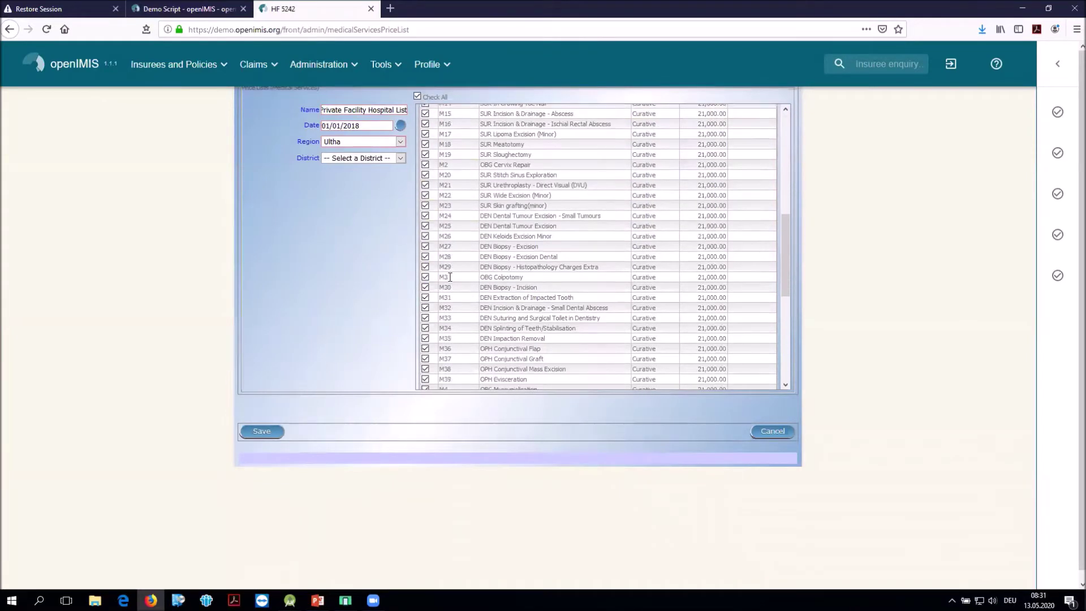
{"action": "scroll", "coordinate": [450, 277], "scroll_direction": "down", "scroll_amount": 4}
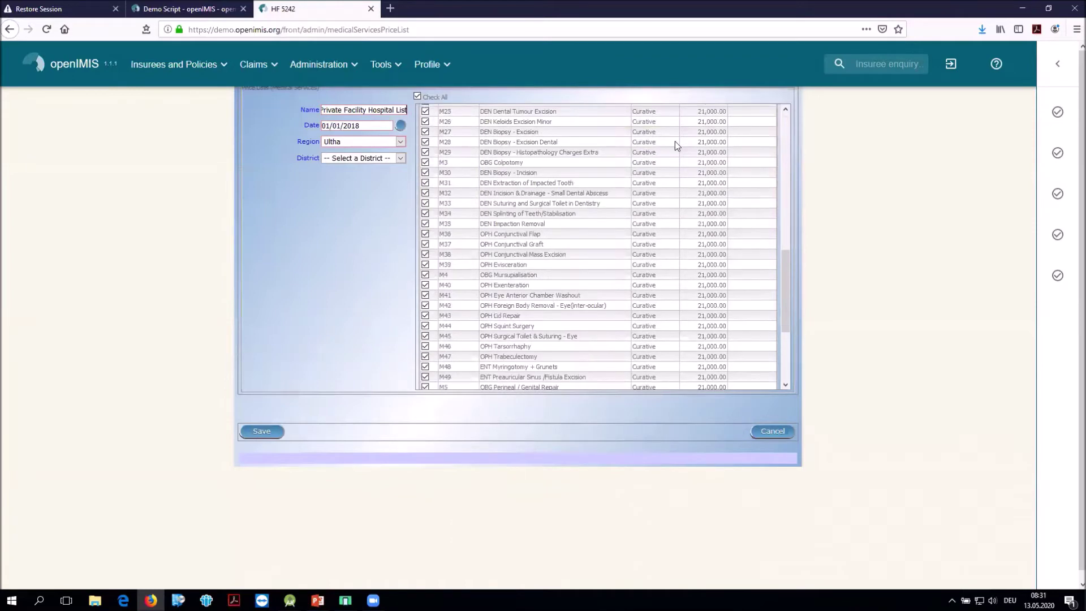
{"action": "scroll", "coordinate": [749, 144], "scroll_direction": "down", "scroll_amount": 5}
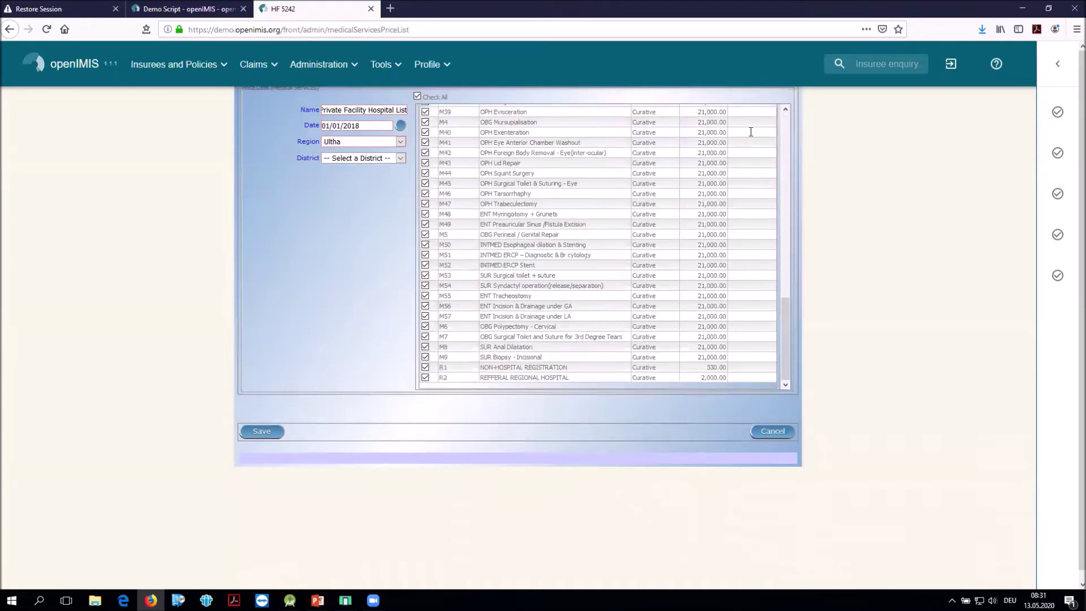
{"action": "scroll", "coordinate": [773, 223], "scroll_direction": "up", "scroll_amount": 4}
{"action": "scroll", "coordinate": [773, 223], "scroll_direction": "up", "scroll_amount": 10}
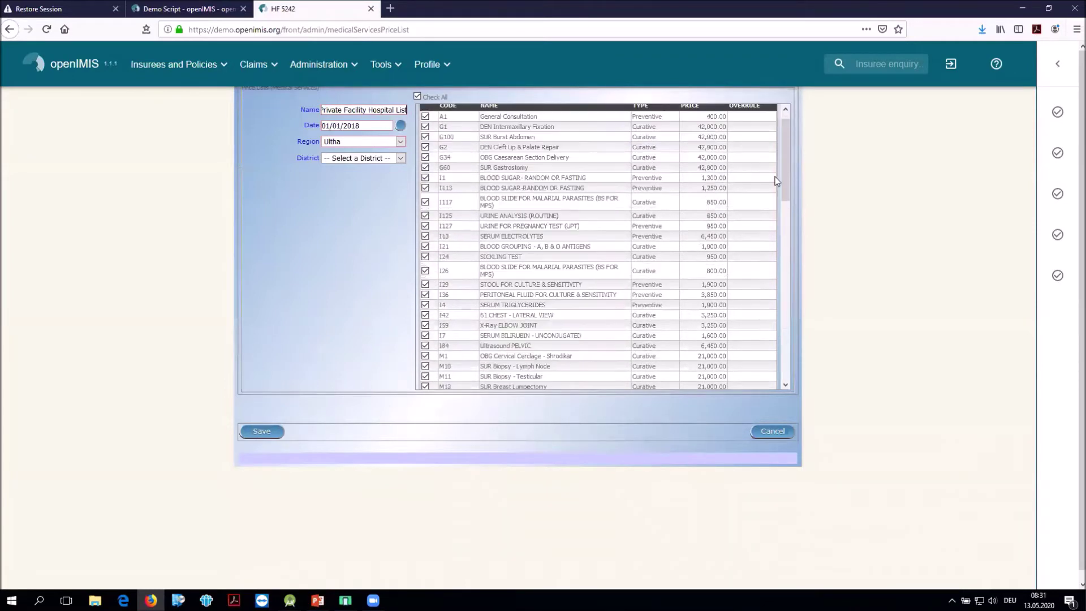
{"action": "scroll", "coordinate": [777, 170], "scroll_direction": "up", "scroll_amount": 1}
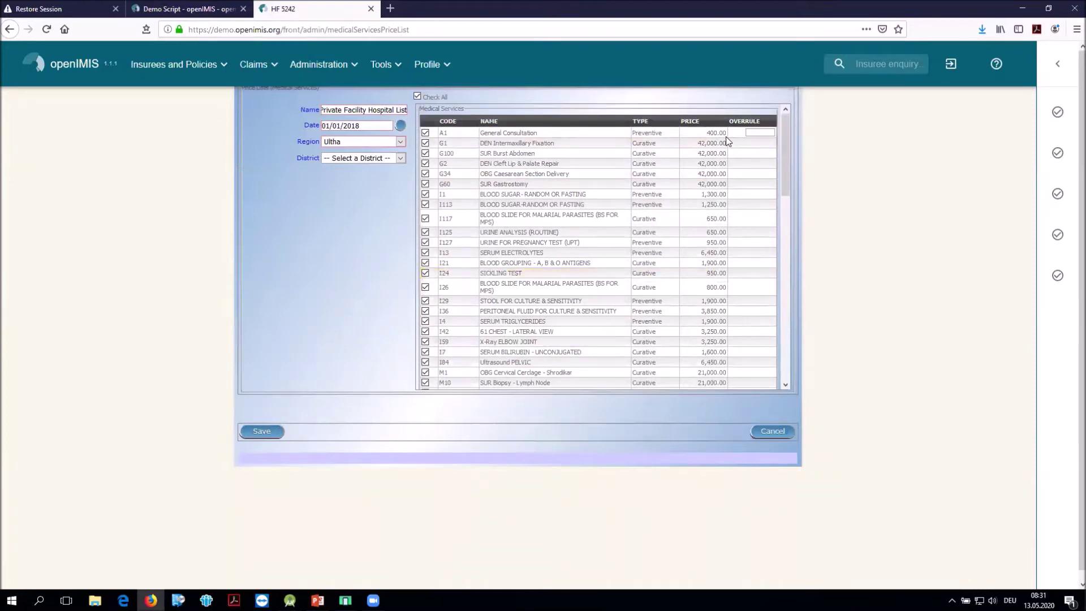
{"action": "type", "text": "440"}
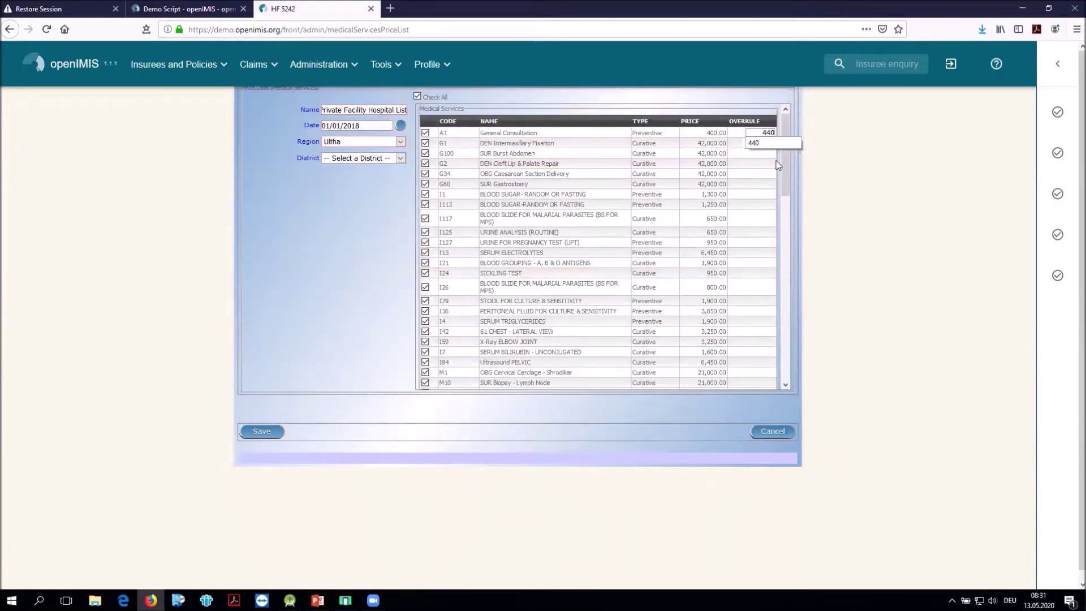
{"action": "key", "text": "Tab"}
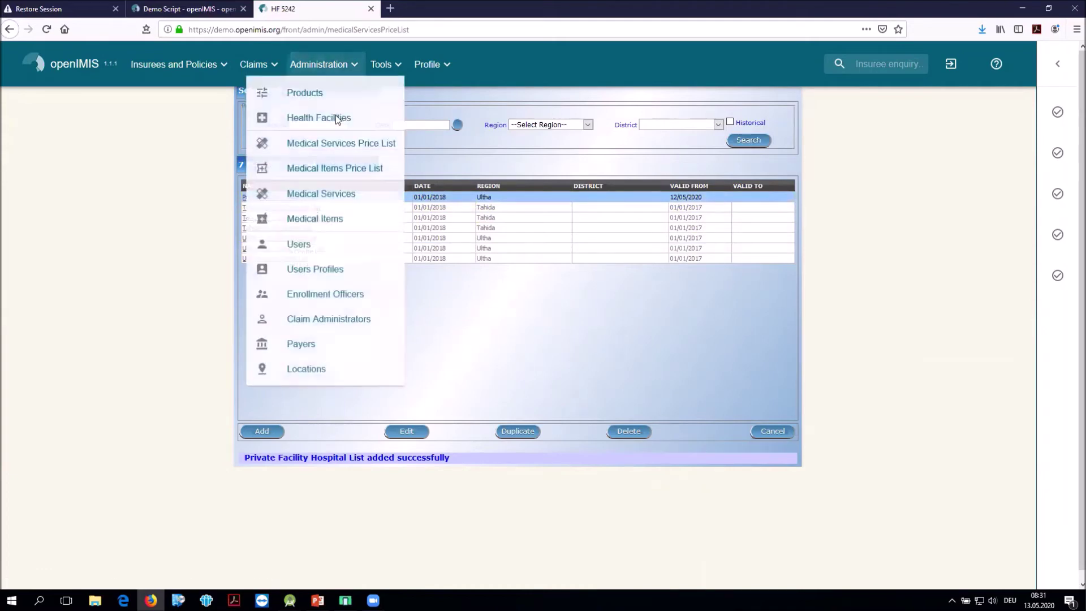
Start a new health facility in region R1 Ultha, district R1D2 Jambero.
{"action": "left_click", "coordinate": [335, 117]}
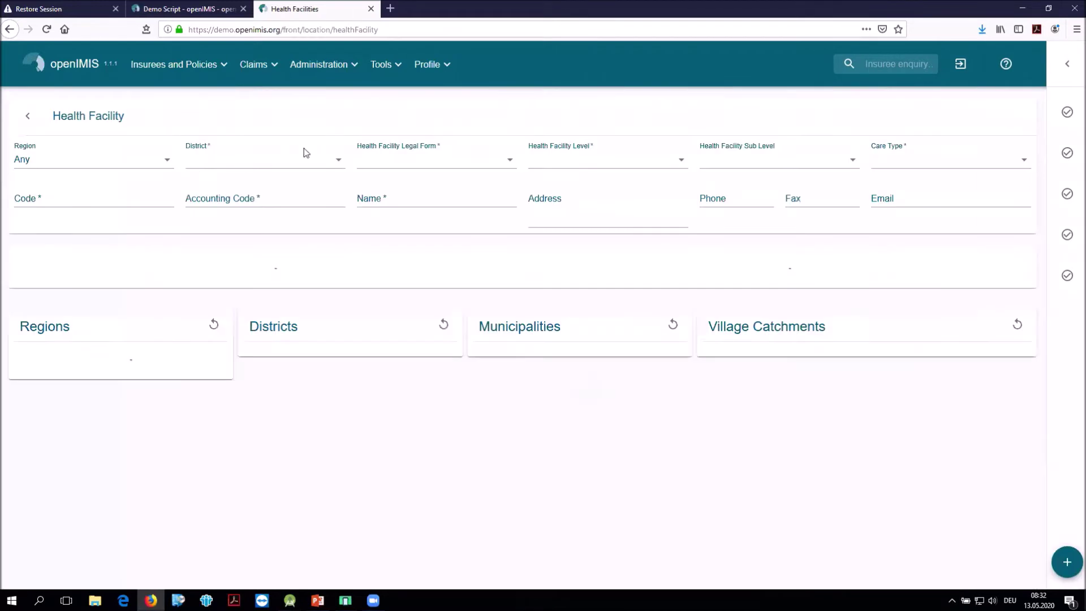
{"action": "key", "text": "Down"}
{"action": "key", "text": "Down"}
{"action": "key", "text": "Return"}
{"action": "key", "text": "Tab"}
{"action": "key", "text": "Down"}
{"action": "key", "text": "Down"}
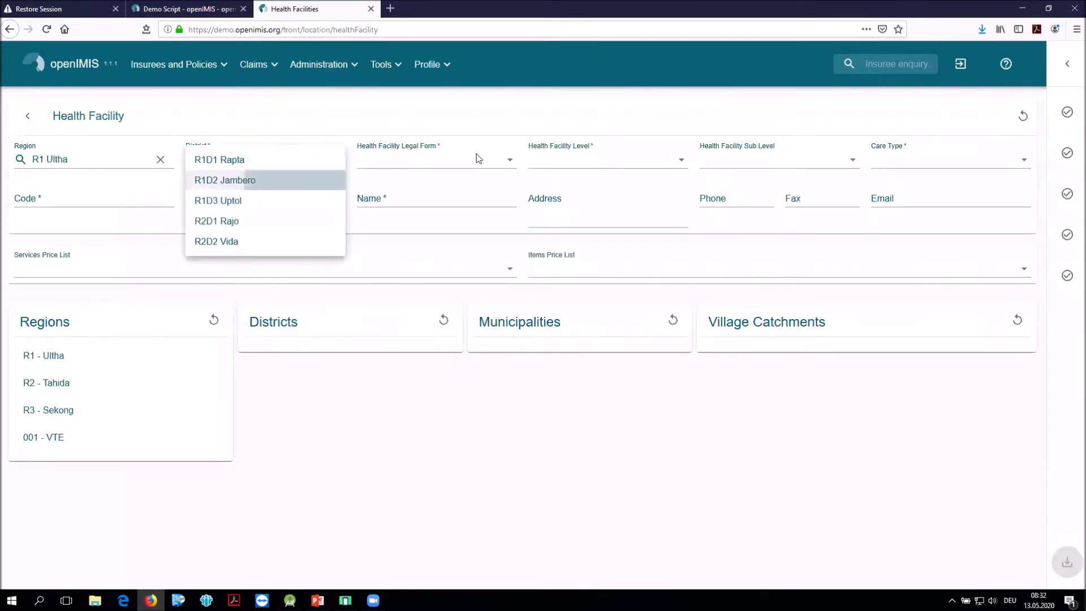
{"action": "key", "text": "Return"}
Set legal form Private Organization, level Hospital and care type In & Out - Patient.
{"action": "left_click", "coordinate": [478, 159]}
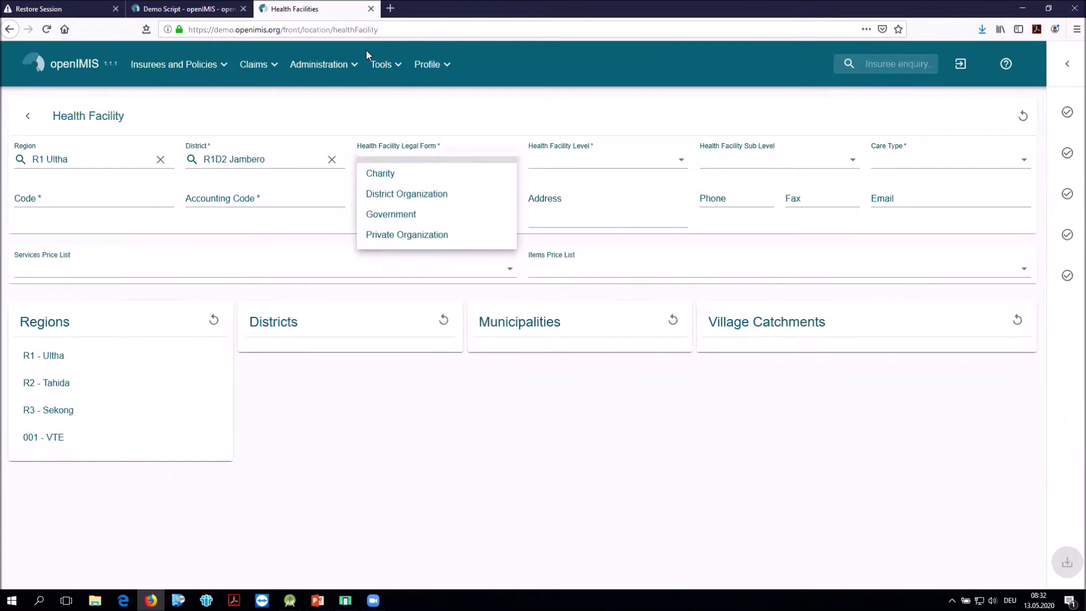
{"action": "left_click", "coordinate": [396, 195]}
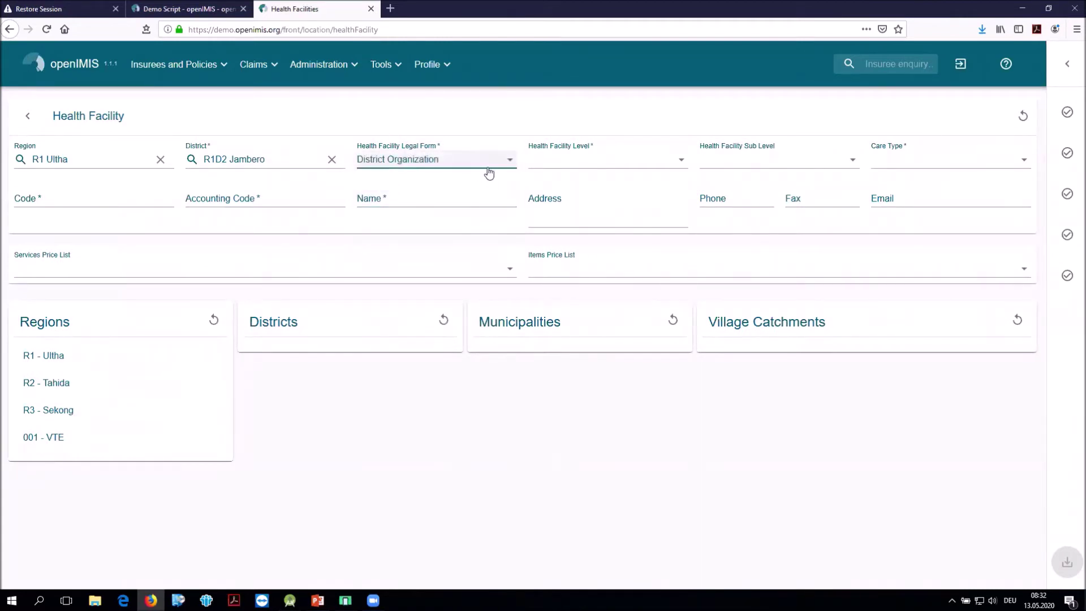
{"action": "left_click", "coordinate": [507, 162]}
{"action": "left_click", "coordinate": [439, 198]}
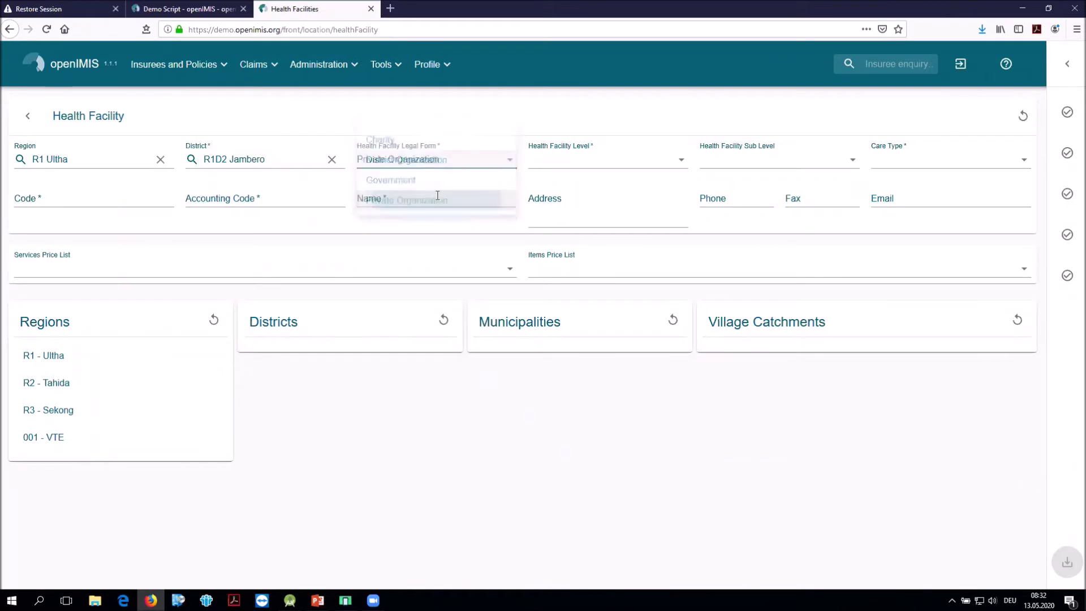
{"action": "left_click", "coordinate": [584, 165]}
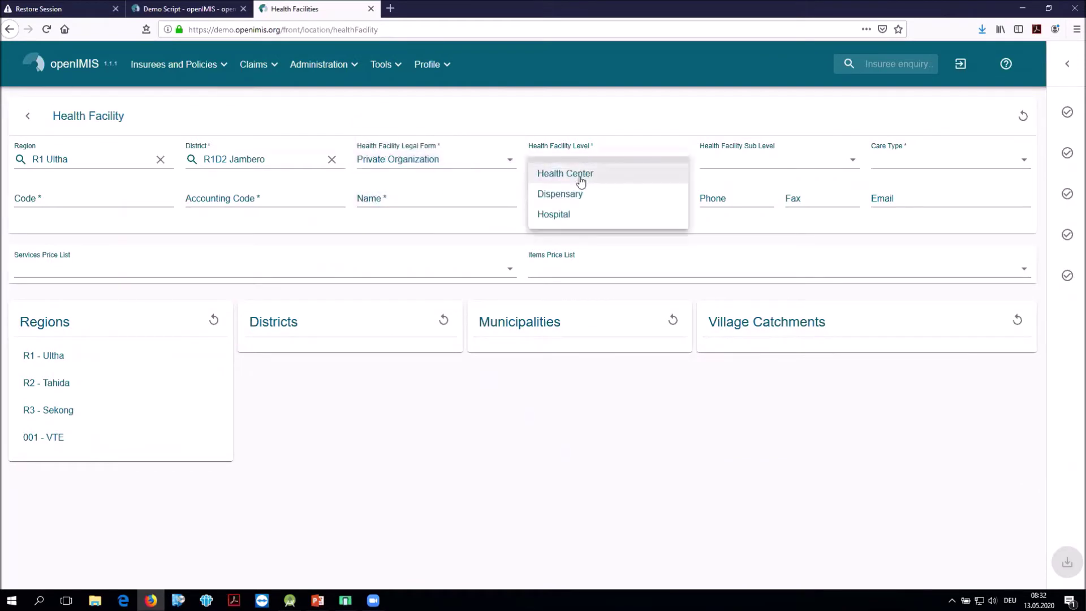
{"action": "left_click", "coordinate": [557, 214]}
{"action": "left_click", "coordinate": [916, 163]}
{"action": "left_click", "coordinate": [904, 214]}
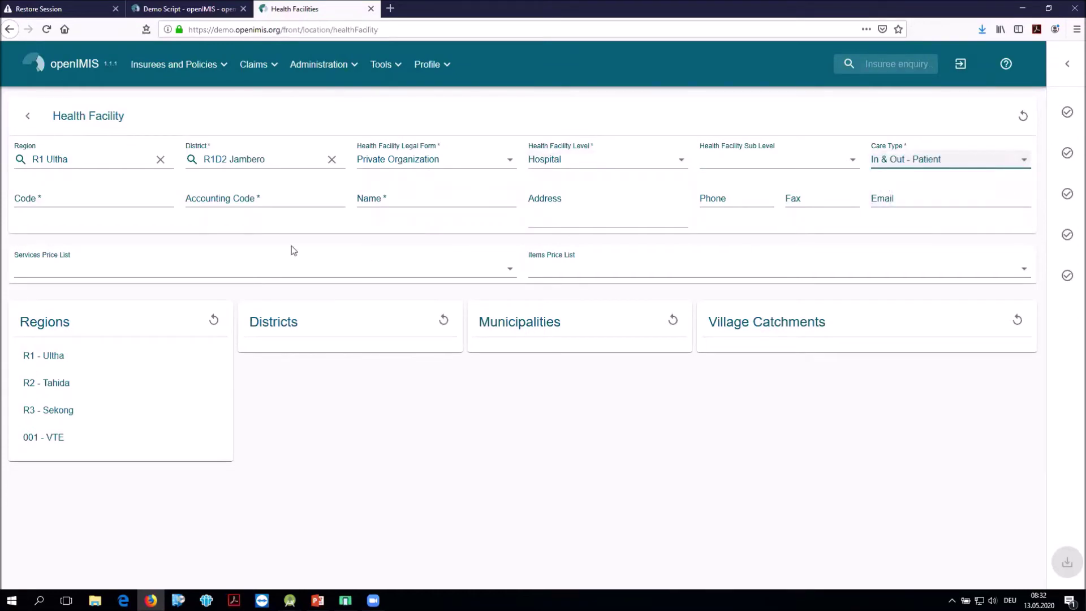
Enter code PR 1, accounting code 14261, name 'Mother Teresa Hospital' and a test address.
{"action": "left_click", "coordinate": [105, 199]}
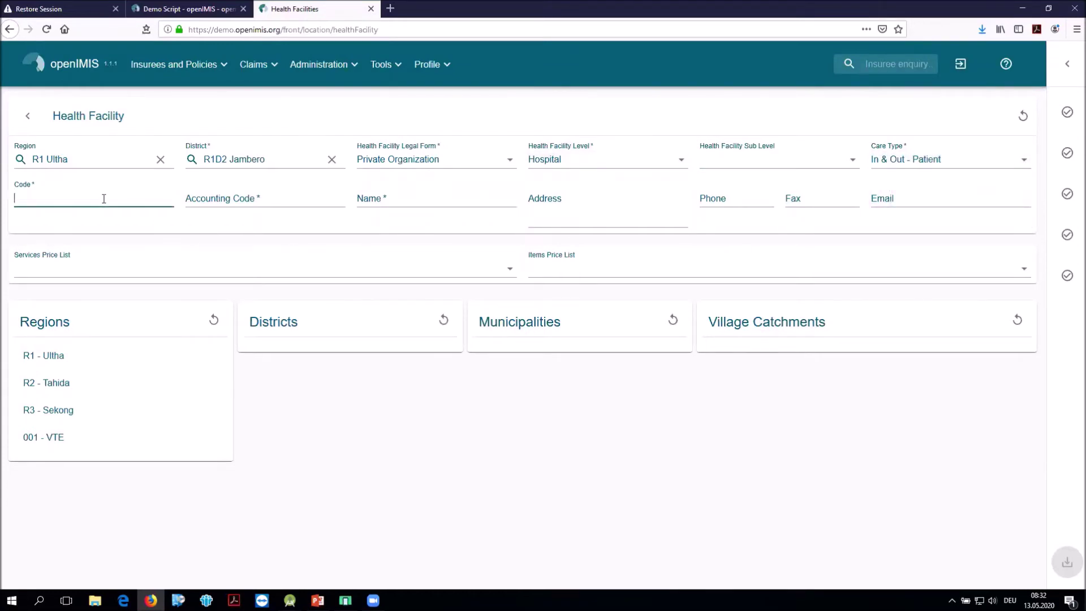
{"action": "type", "text": "PR 1"}
{"action": "left_click", "coordinate": [292, 193]}
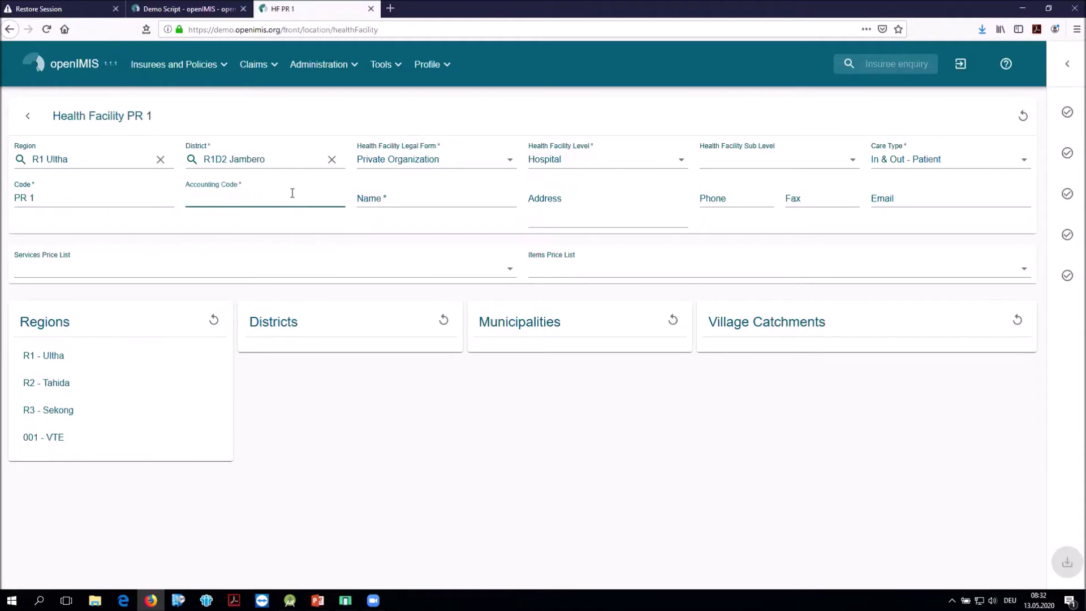
{"action": "type", "text": "142611211"}
{"action": "left_click", "coordinate": [399, 197]}
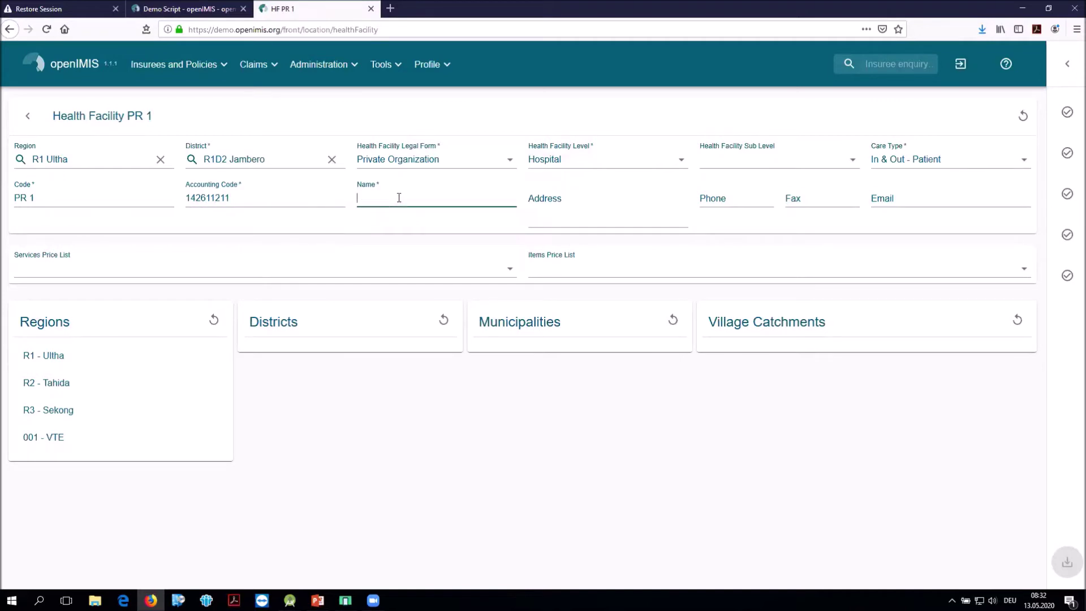
{"action": "type", "text": "Mo"}
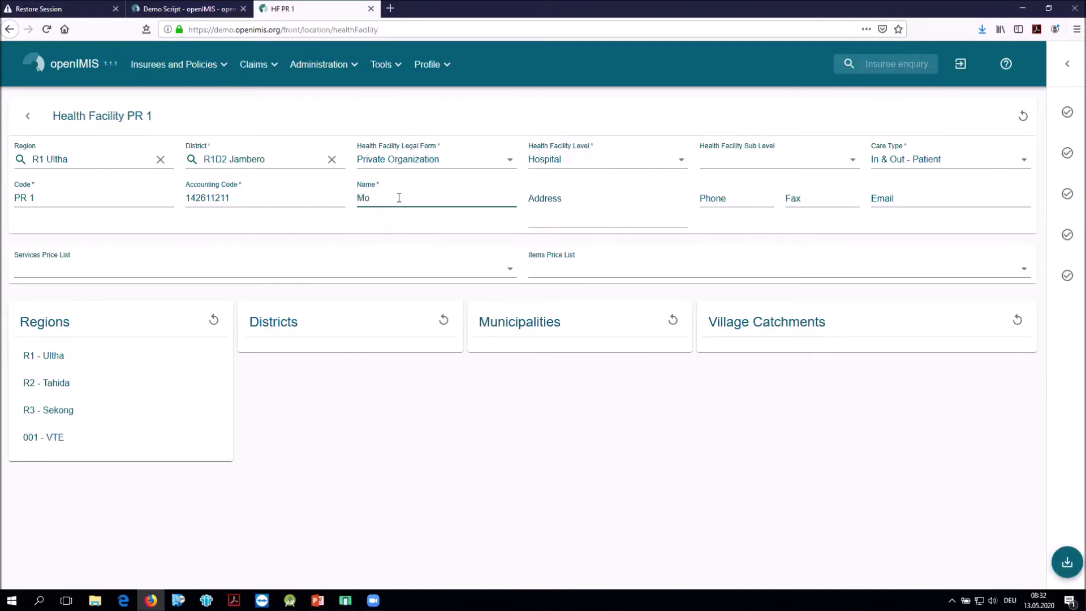
{"action": "type", "text": "ther Teresa Hospital"}
{"action": "left_click", "coordinate": [621, 222]}
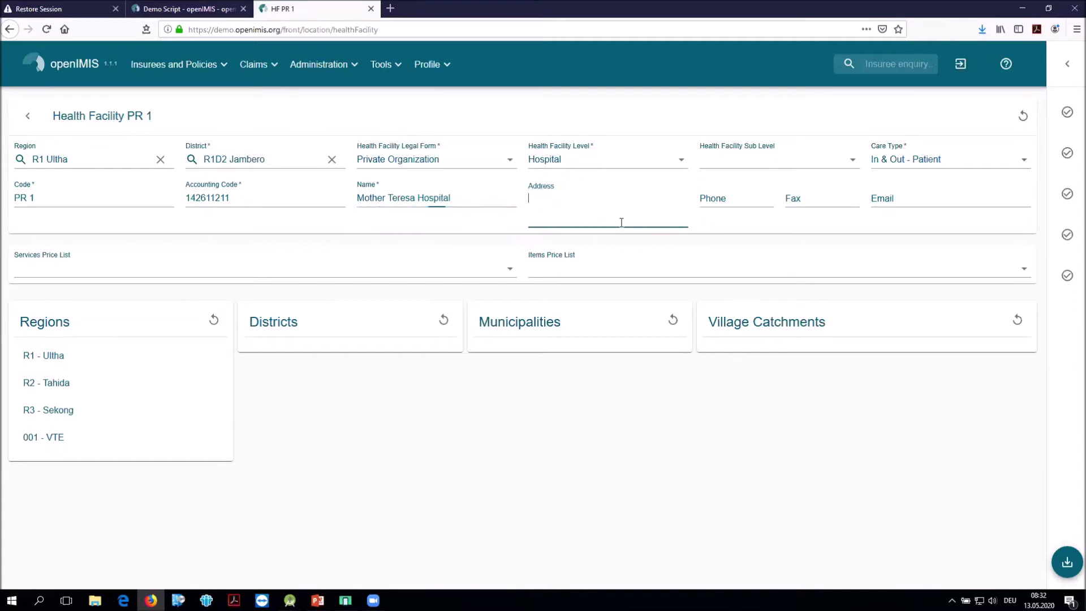
{"action": "type", "text": "Test address"}
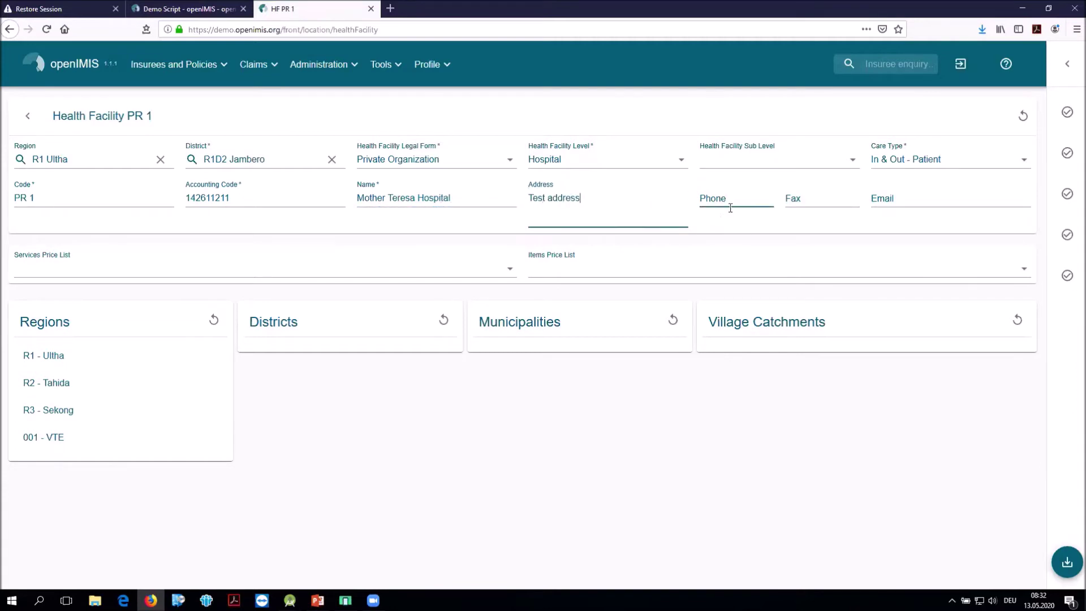
Use Private Facility Hospital List for services and Ultha Govt. Hospital List for items.
{"action": "left_click", "coordinate": [243, 272]}
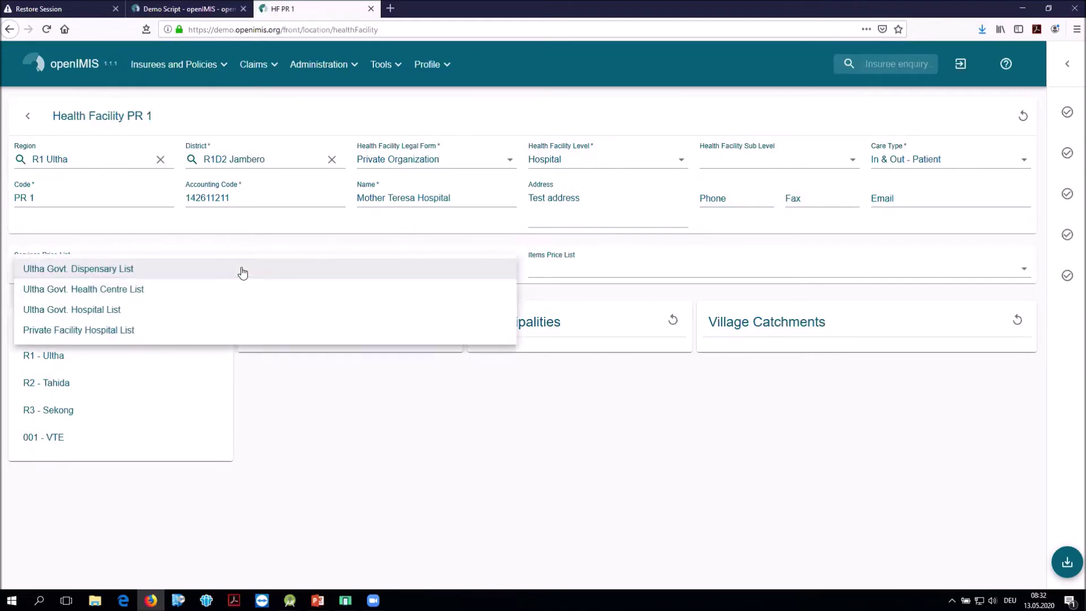
{"action": "left_click", "coordinate": [155, 330]}
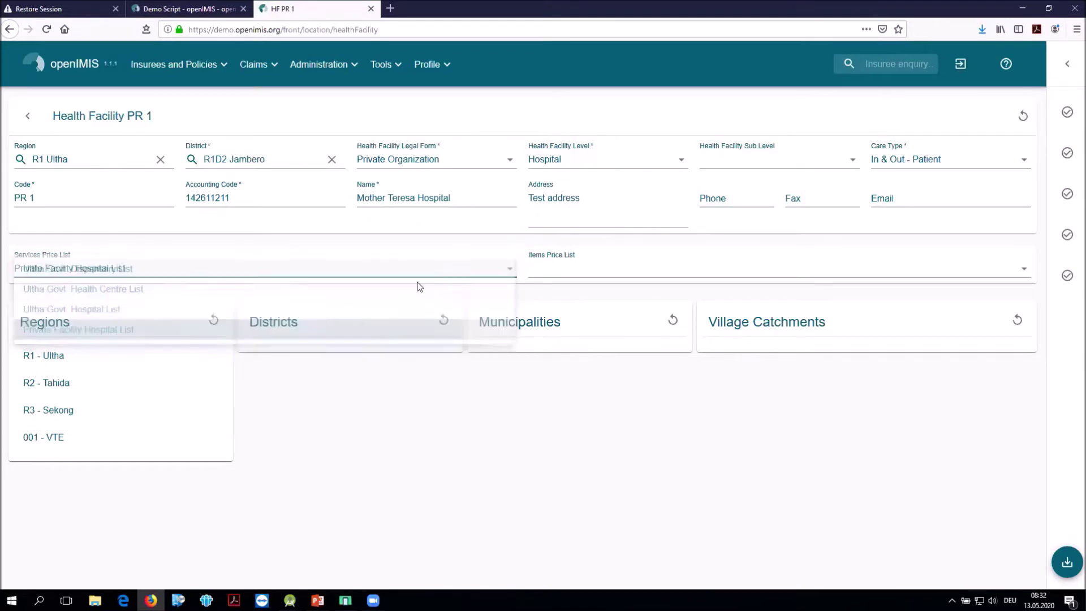
{"action": "left_click", "coordinate": [771, 269]}
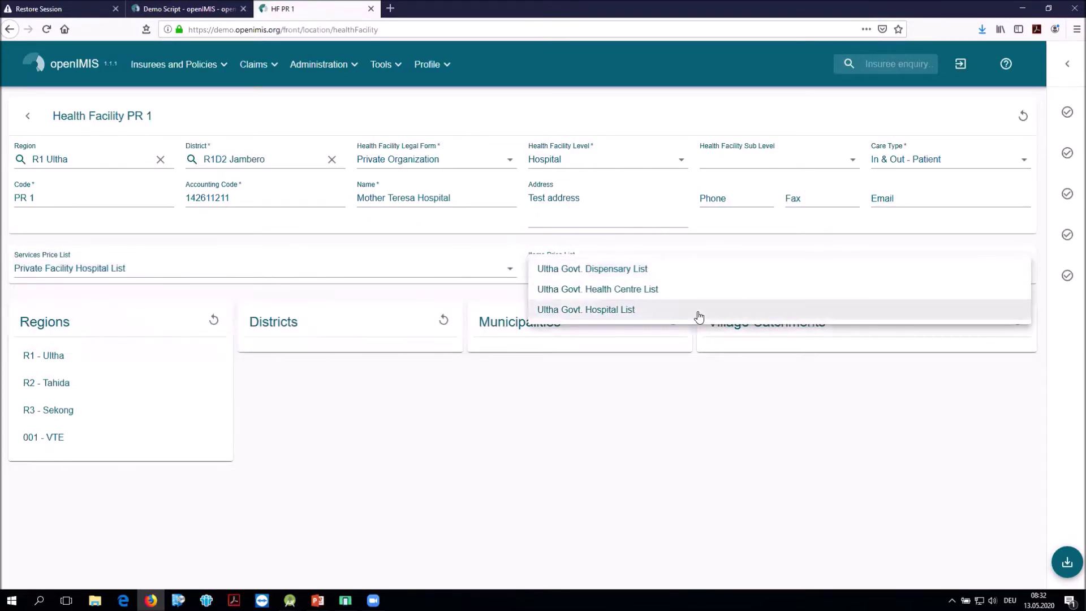
{"action": "left_click", "coordinate": [699, 311]}
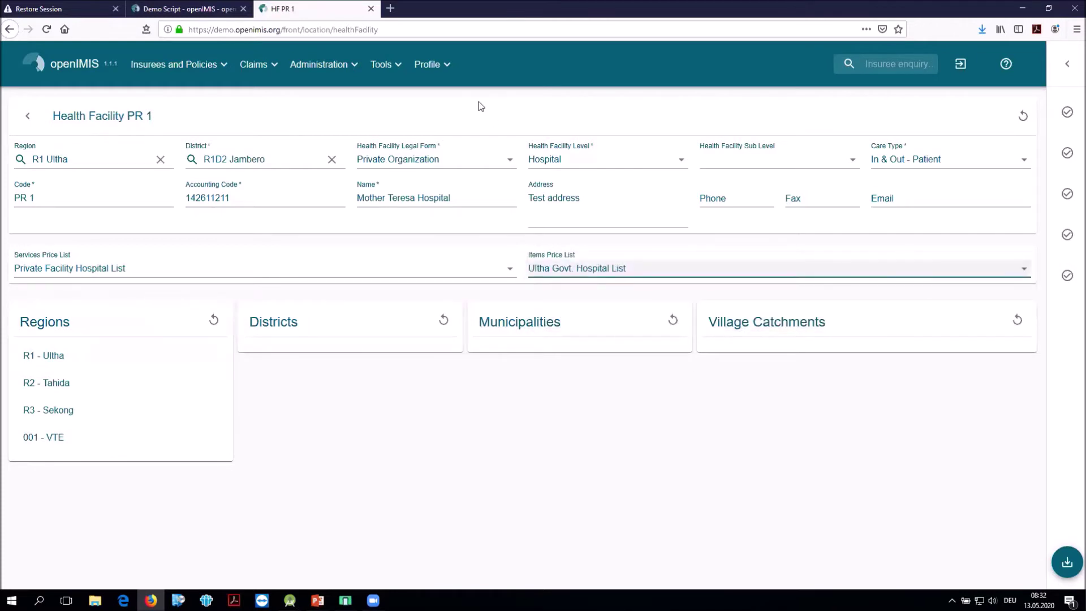
{"action": "left_click", "coordinate": [389, 306]}
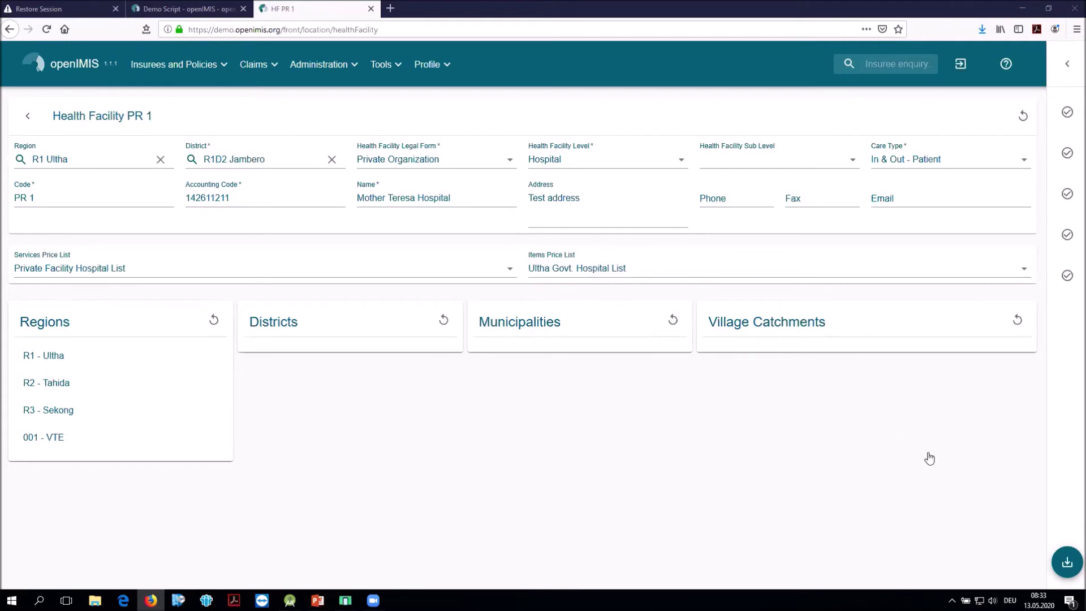
Fill in the hospital's phone number and e-mail address.
{"action": "left_click", "coordinate": [740, 203]}
{"action": "type", "text": "651616"}
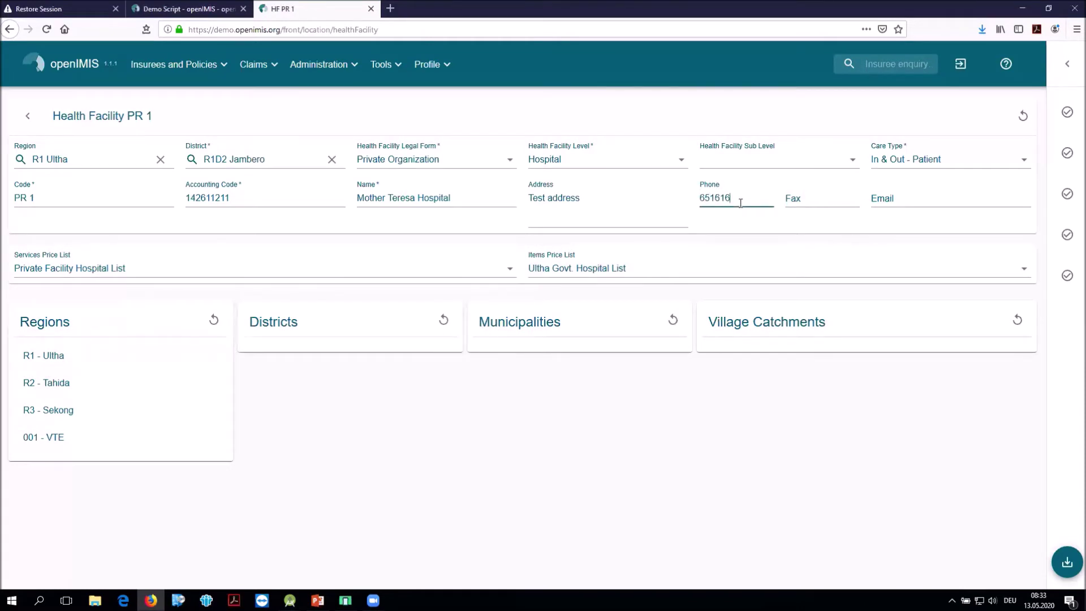
{"action": "left_click", "coordinate": [934, 197]}
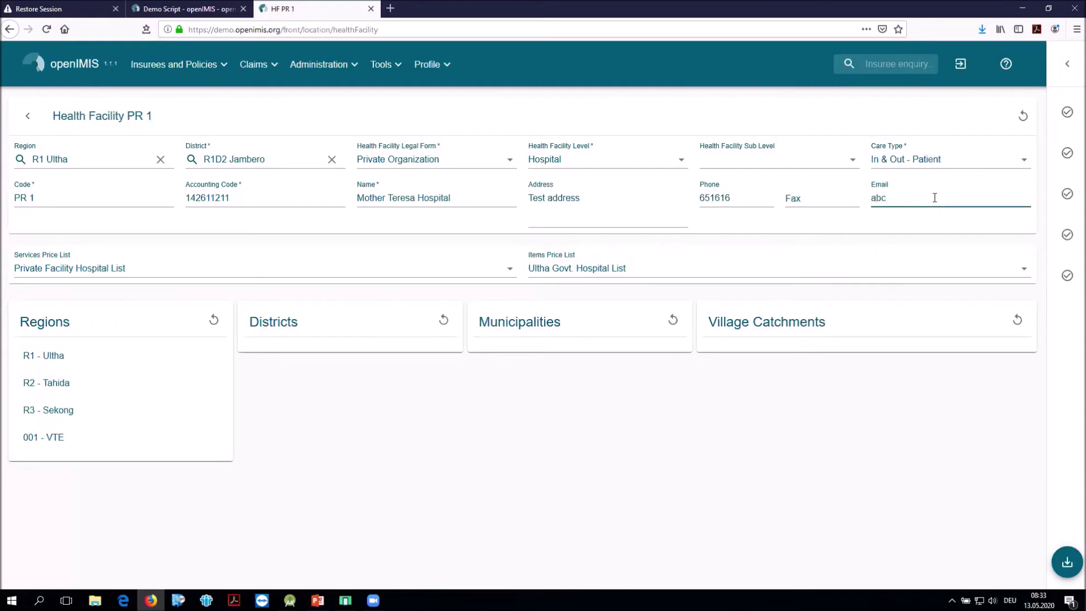
{"action": "type", "text": "abc@abc.com"}
Save the health facility, reload it, and go back to the health facilities list.
{"action": "left_click", "coordinate": [1067, 562]}
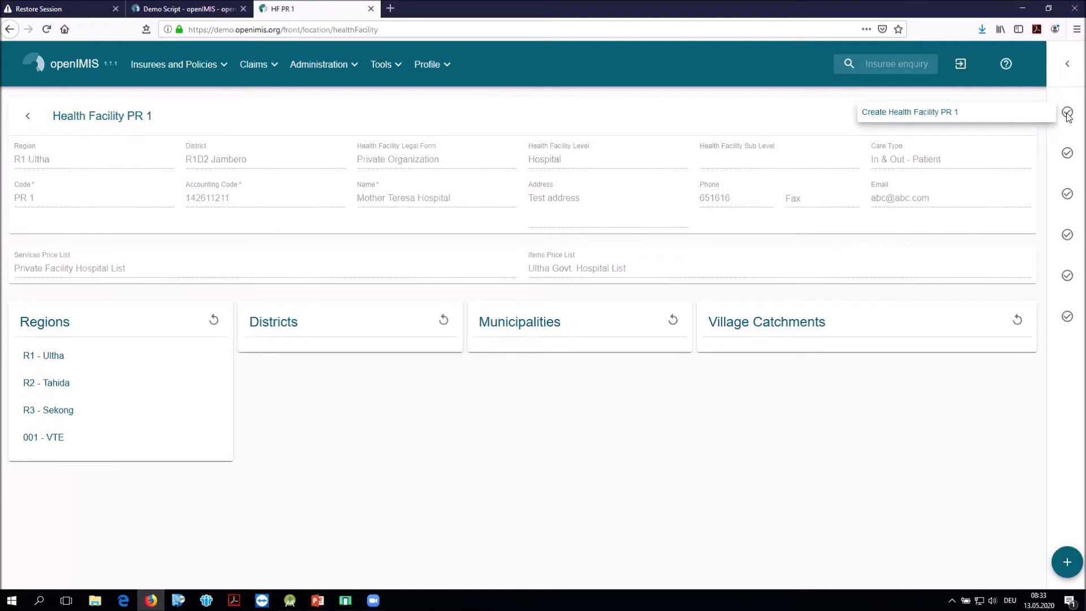
{"action": "left_click", "coordinate": [1021, 116]}
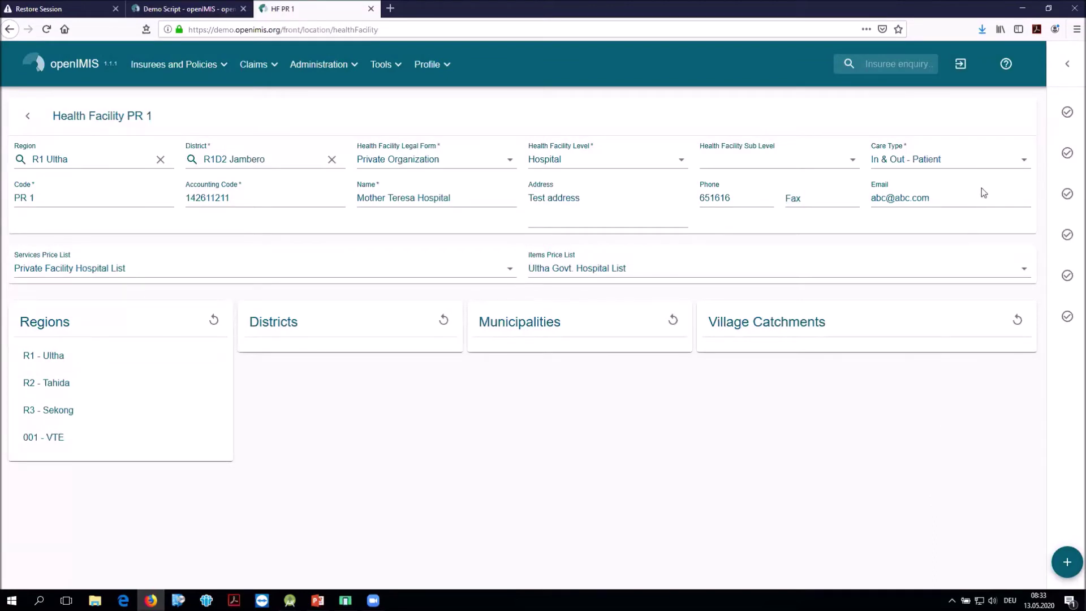
{"action": "left_click", "coordinate": [30, 117]}
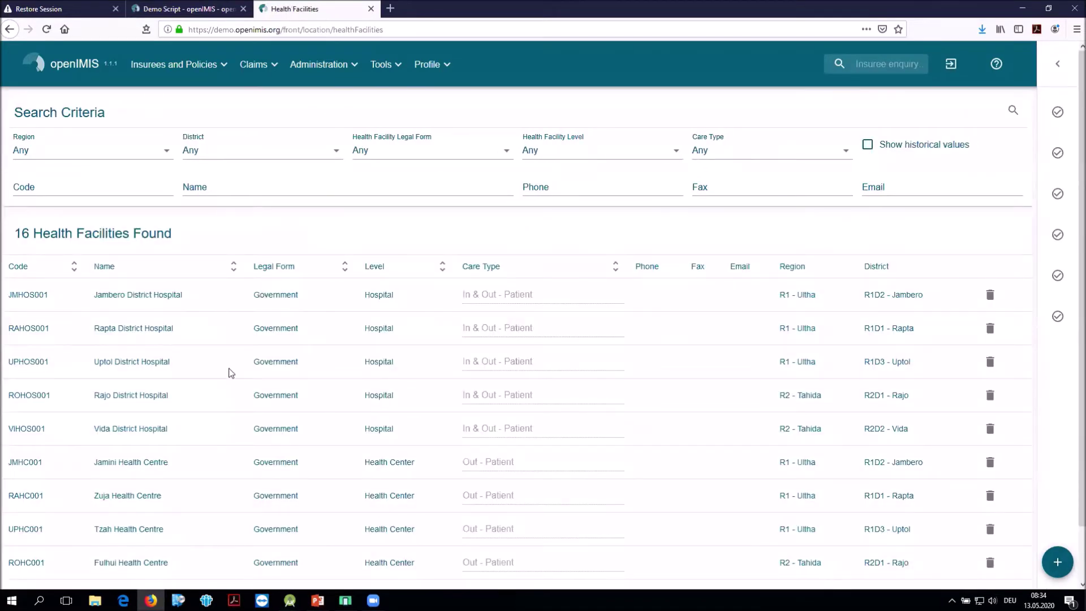
{"action": "scroll", "coordinate": [230, 371], "scroll_direction": "down", "scroll_amount": 2}
{"action": "scroll", "coordinate": [230, 371], "scroll_direction": "up", "scroll_amount": 2}
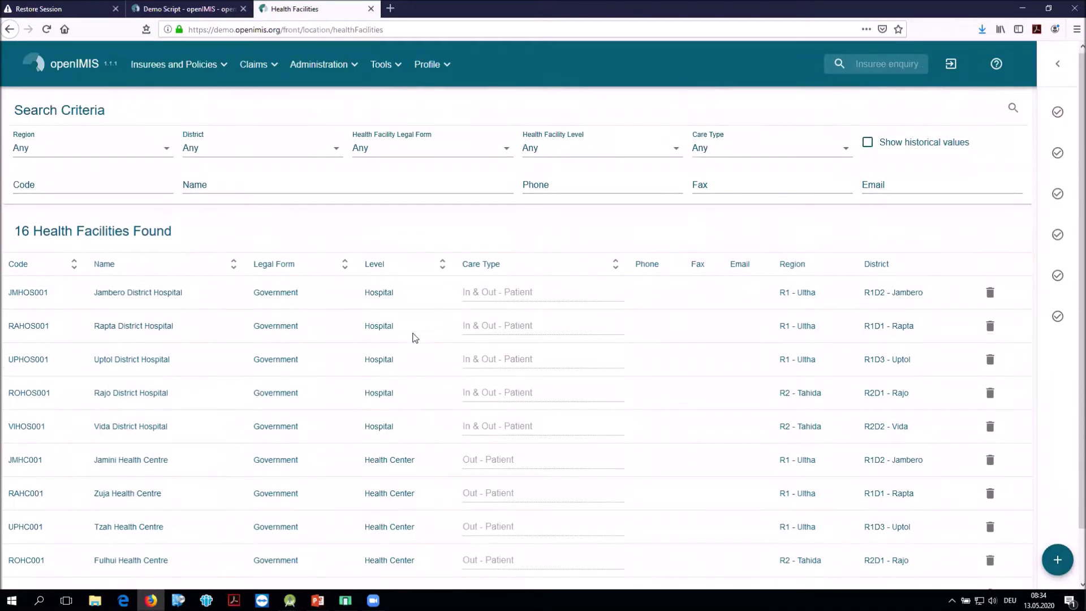
Go to Administration > Medical Services Price List to see the seven price lists.
{"action": "left_click", "coordinate": [348, 69]}
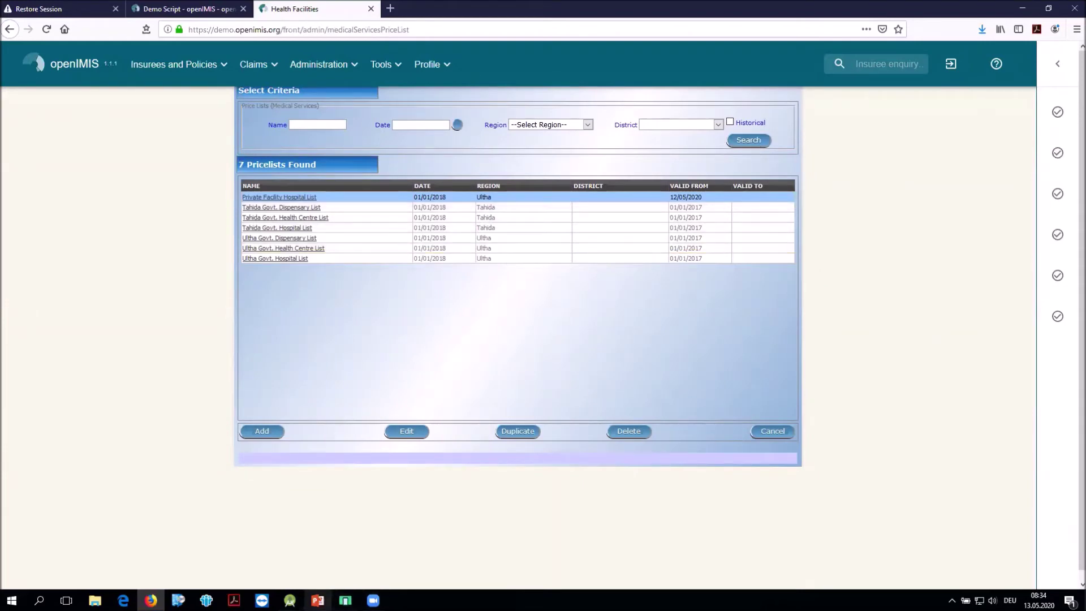
{"action": "mouse_move", "coordinate": [317, 600]}
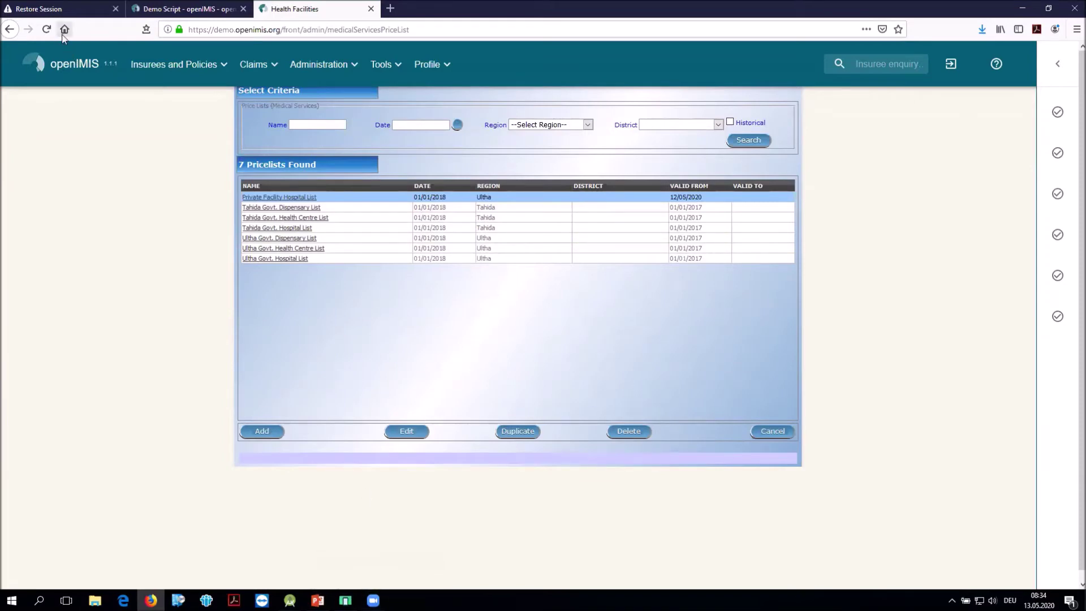
Reload demo.openimis.org, log in again, and switch to PowerPoint's 'Session 3: Practice round 1' slide.
{"action": "left_click", "coordinate": [47, 29]}
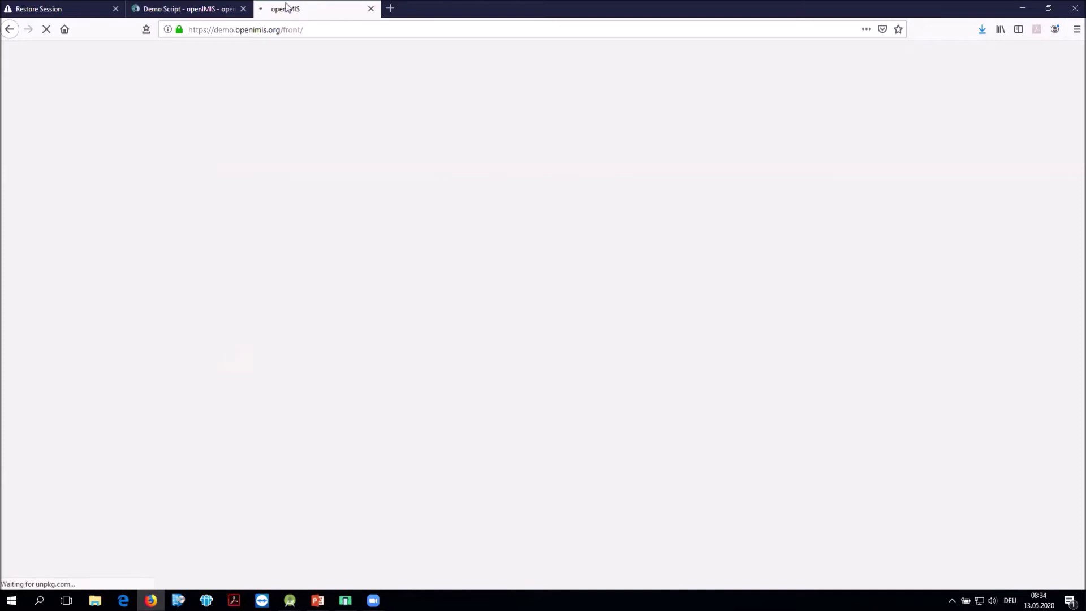
{"action": "left_click", "coordinate": [278, 31]}
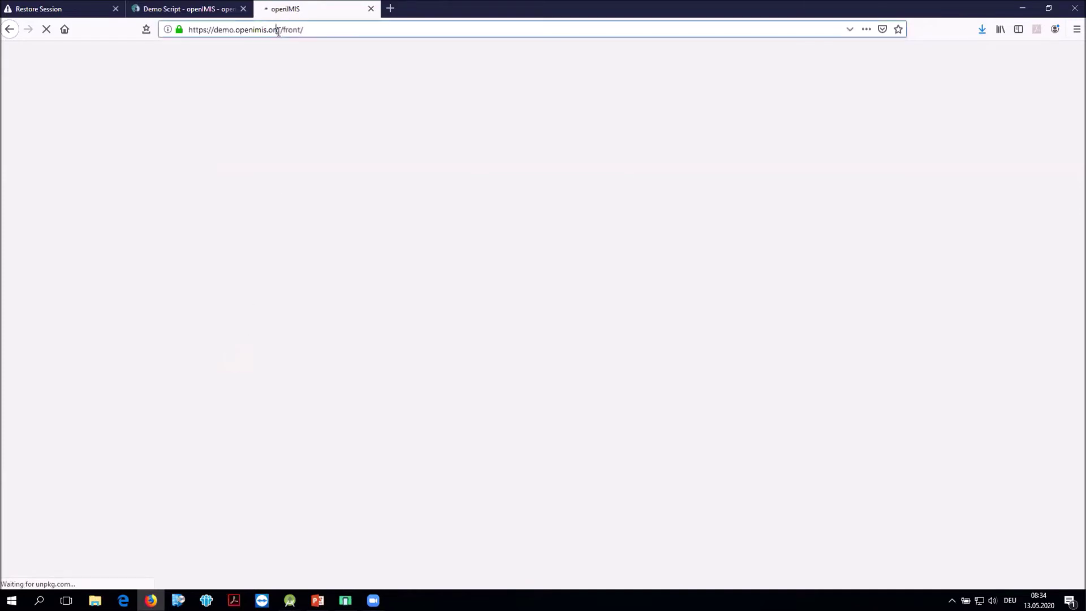
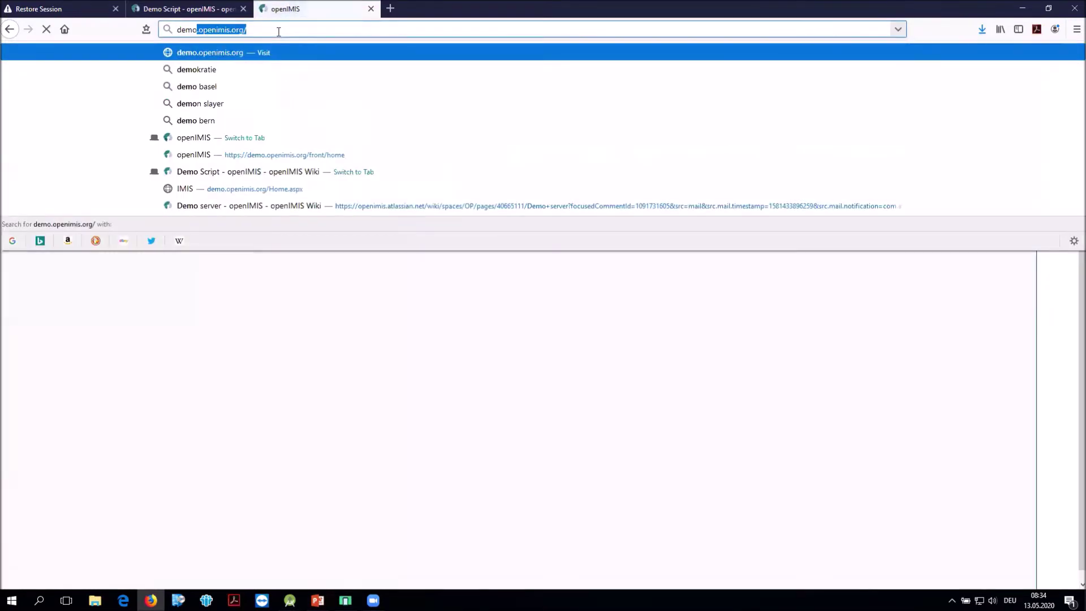
{"action": "key", "text": "Return"}
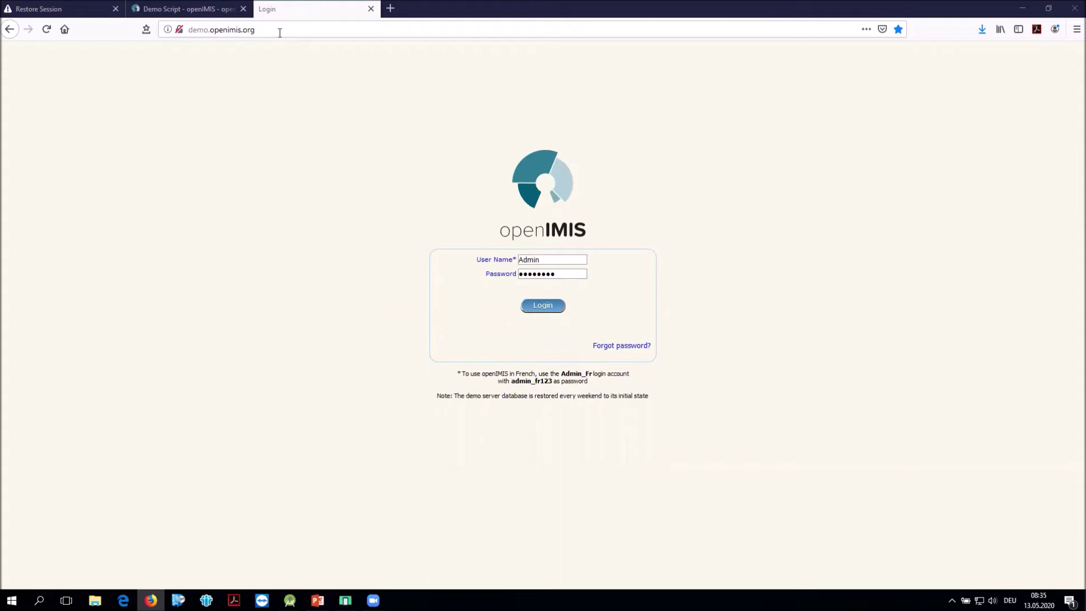
{"action": "left_click", "coordinate": [559, 308]}
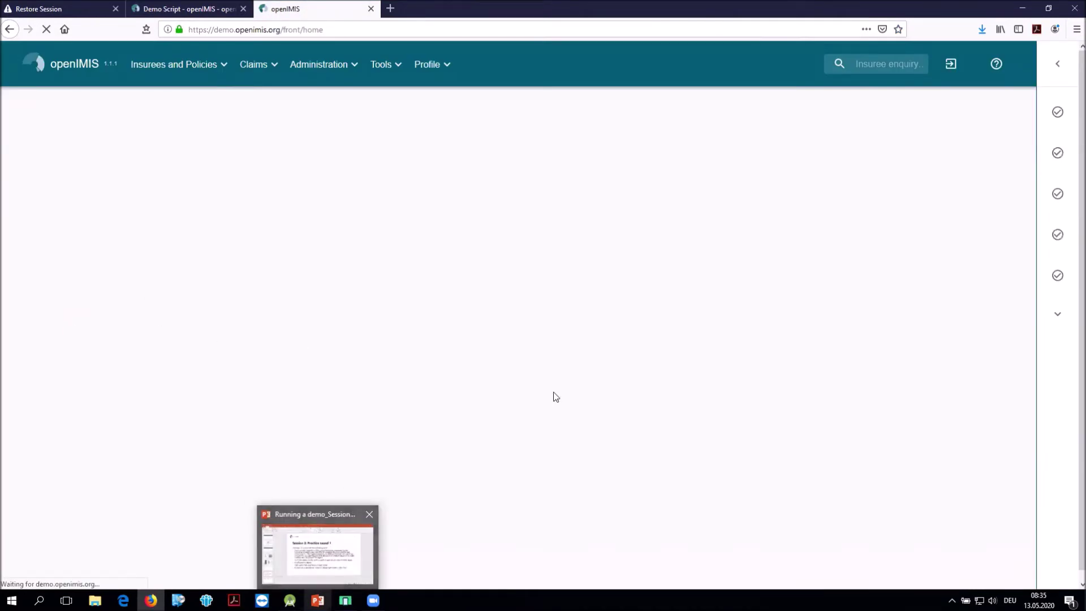
{"action": "key", "text": "alt+Tab"}
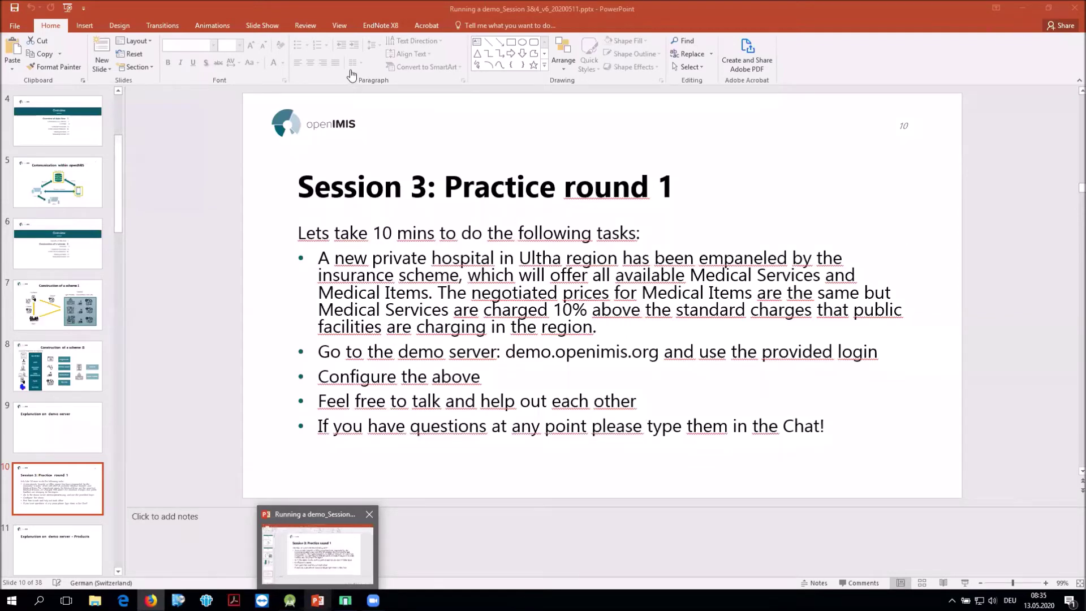
Return PowerPoint to slide 8 and size its window to sit alongside openIMIS.
{"action": "scroll", "coordinate": [474, 218], "scroll_direction": "up", "scroll_amount": 2}
{"action": "key", "text": "alt+Tab"}
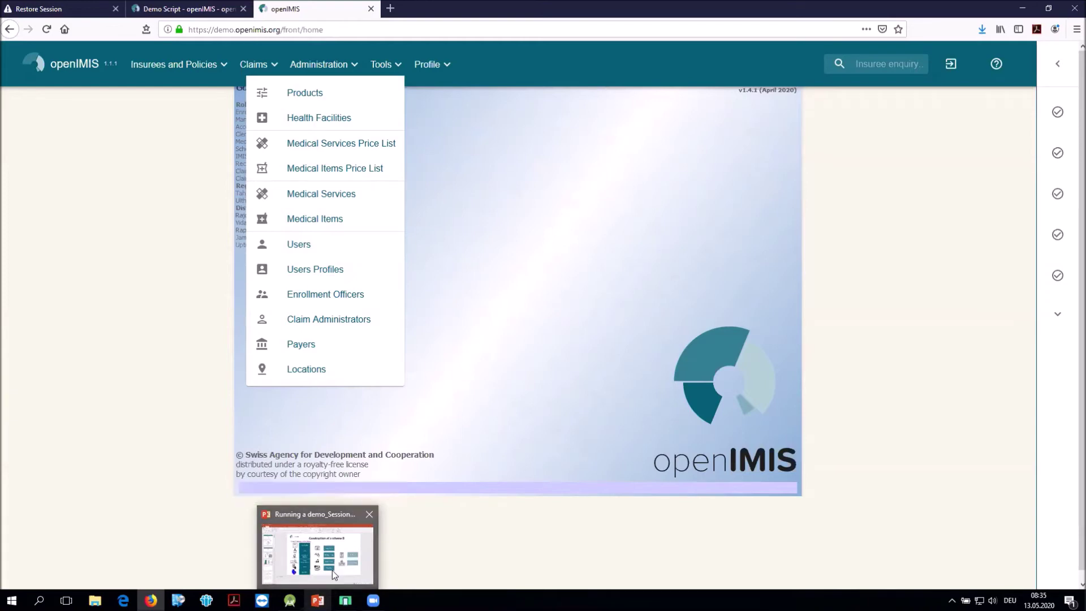
{"action": "mouse_move", "coordinate": [332, 570]}
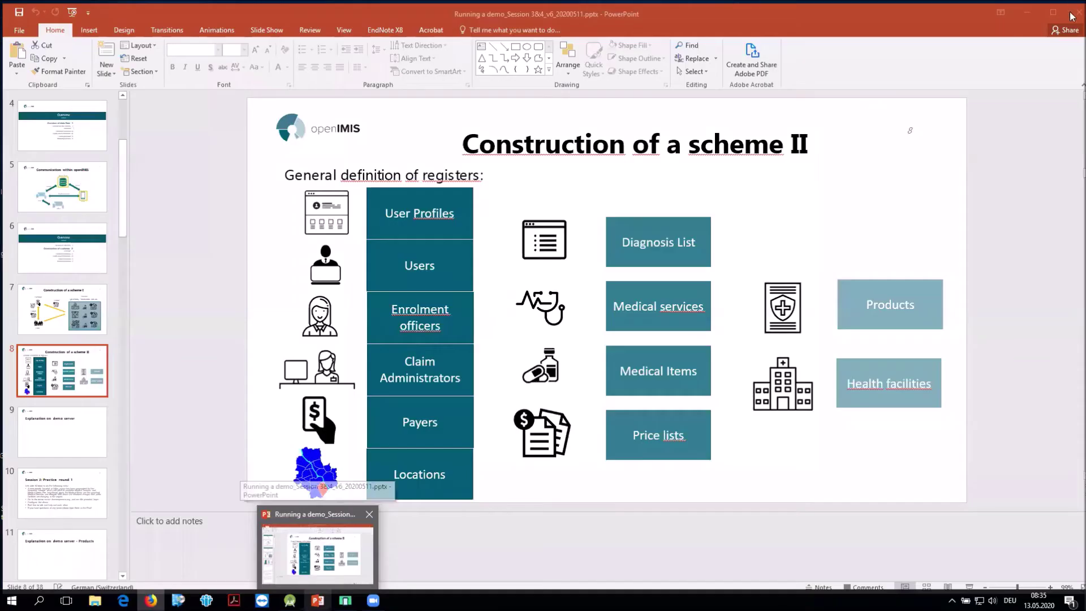
{"action": "left_click", "coordinate": [1045, 11]}
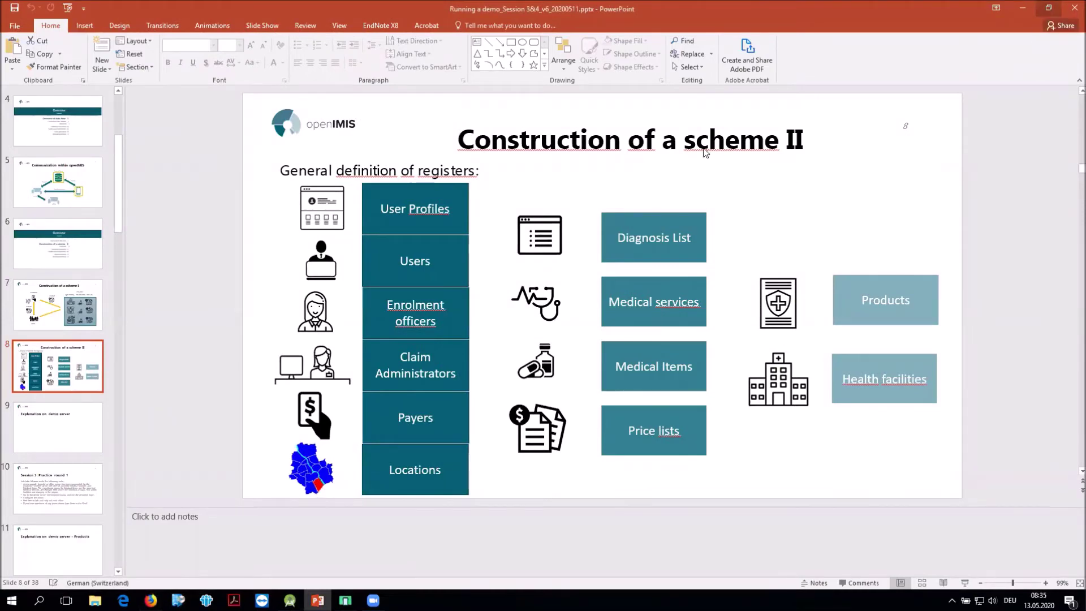
{"action": "key", "text": "super+Down"}
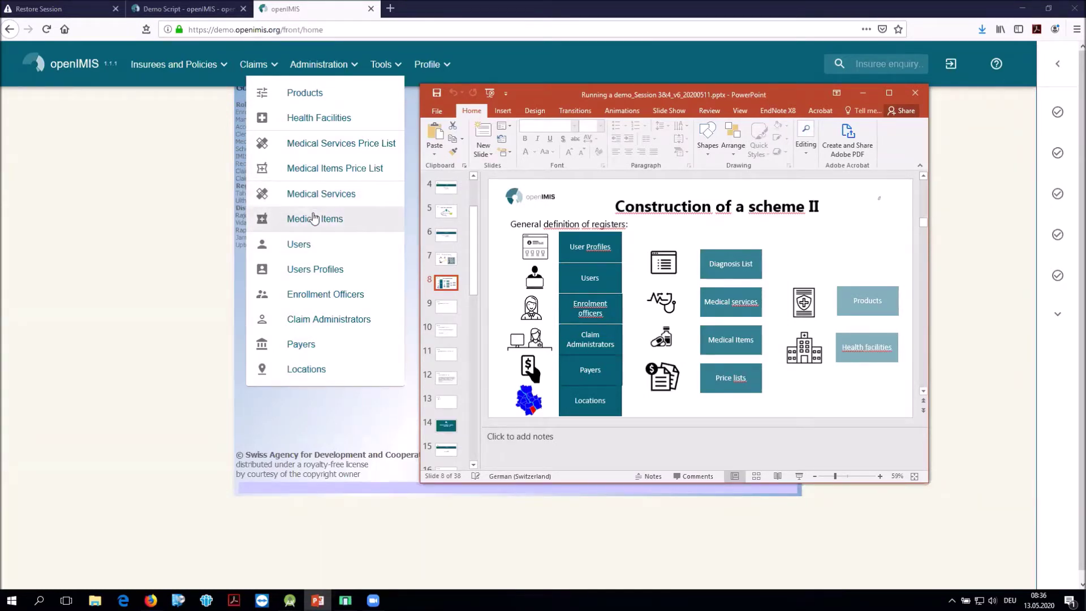
Open Administration > Medical Services Price List in openIMIS while checking slide 8.
{"action": "left_click", "coordinate": [311, 194]}
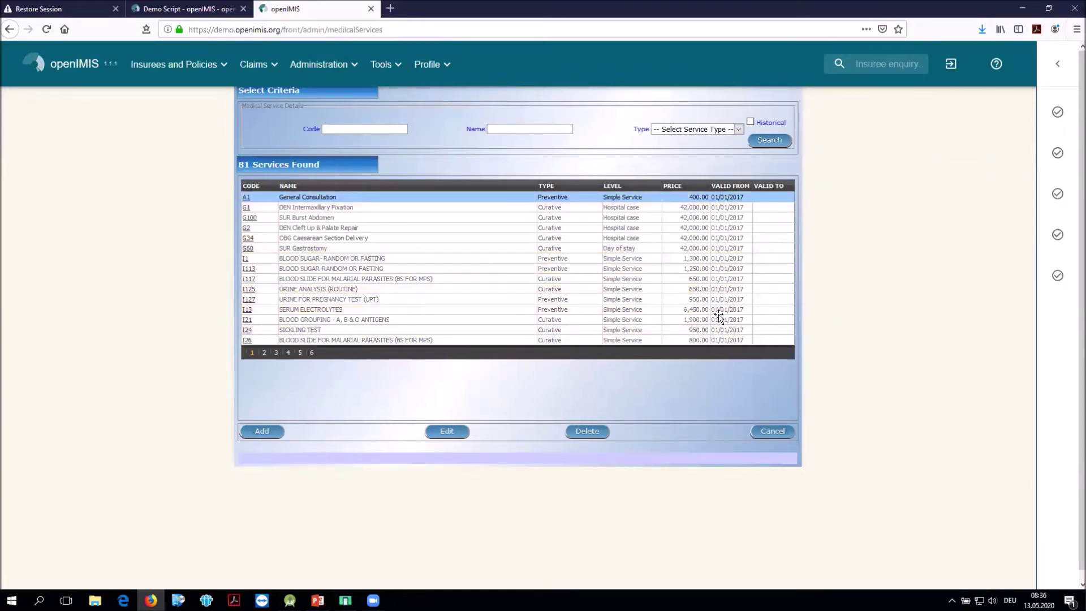
{"action": "key", "text": "alt+Tab"}
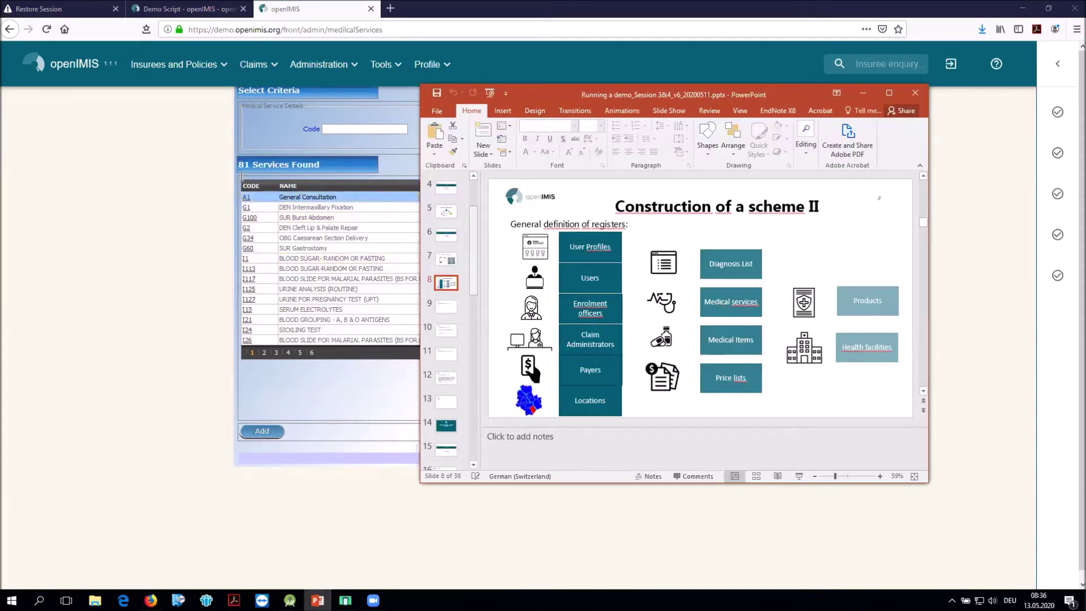
{"action": "left_click", "coordinate": [352, 65]}
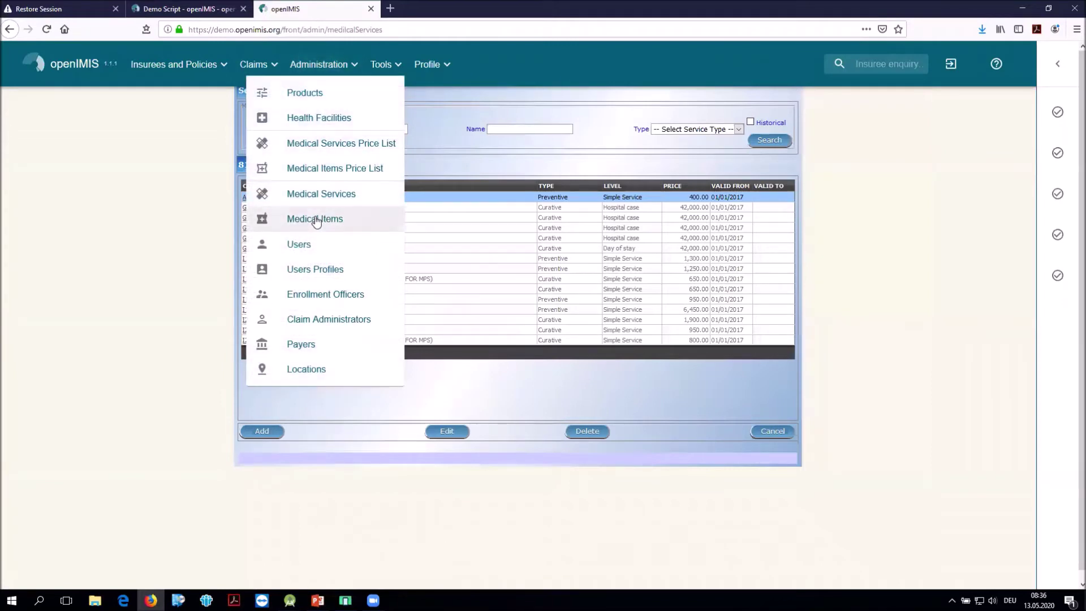
{"action": "key", "text": "alt+Tab"}
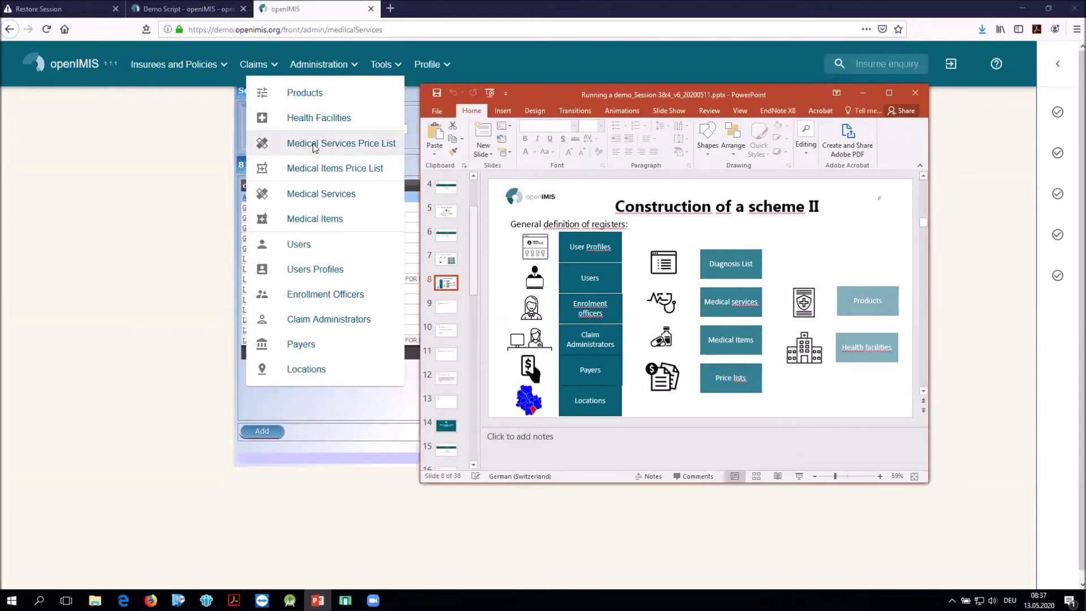
{"action": "left_click", "coordinate": [314, 149]}
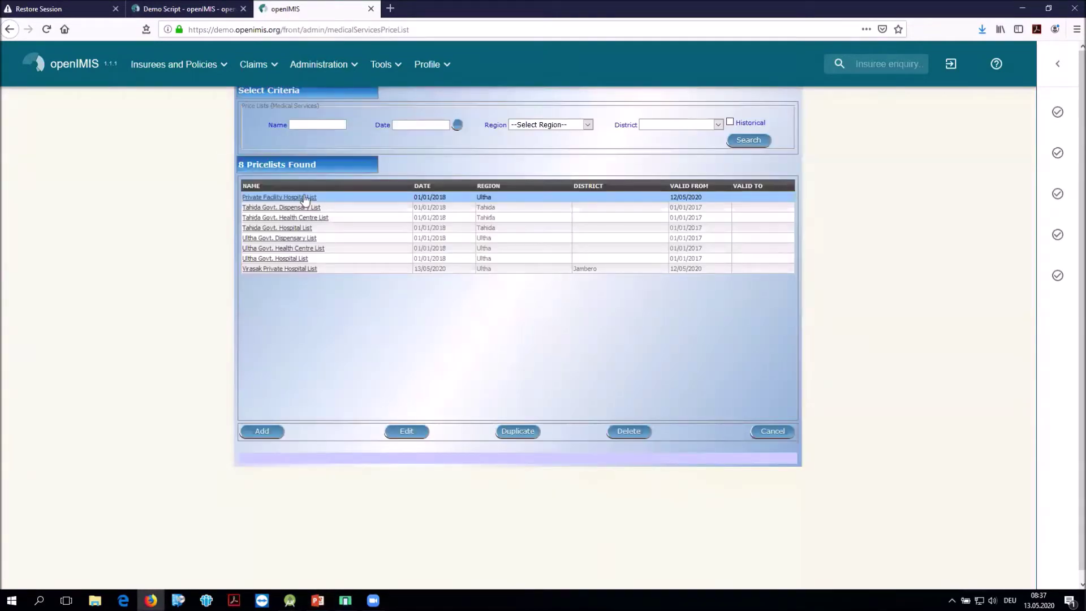
Open the Virasak Private Hospital List and tick Check All to include every service.
{"action": "left_click", "coordinate": [265, 272]}
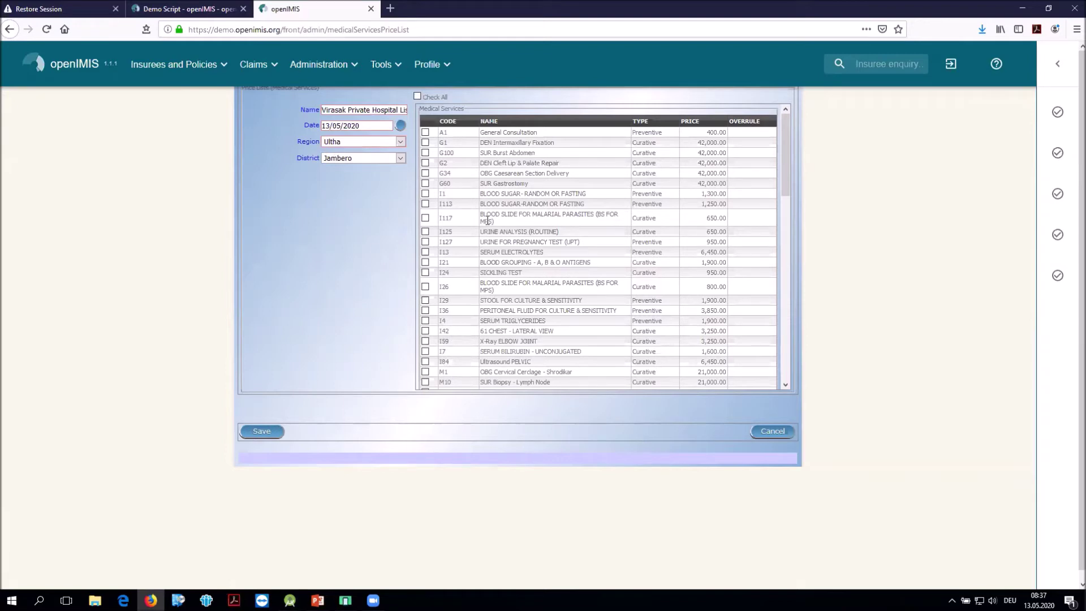
{"action": "scroll", "coordinate": [574, 294], "scroll_direction": "down", "scroll_amount": 1}
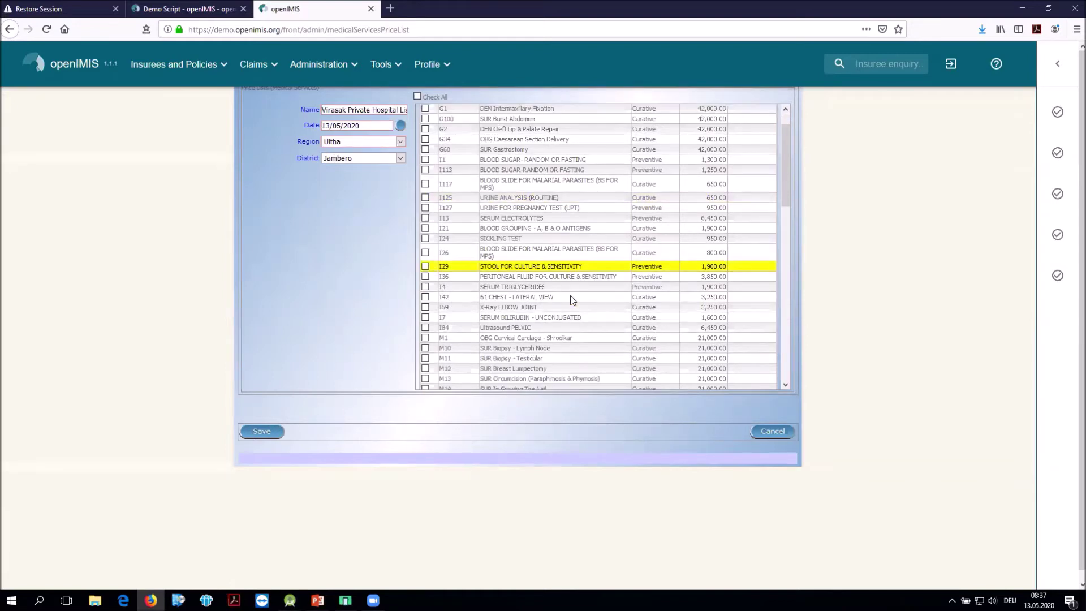
{"action": "scroll", "coordinate": [502, 171], "scroll_direction": "down", "scroll_amount": 1}
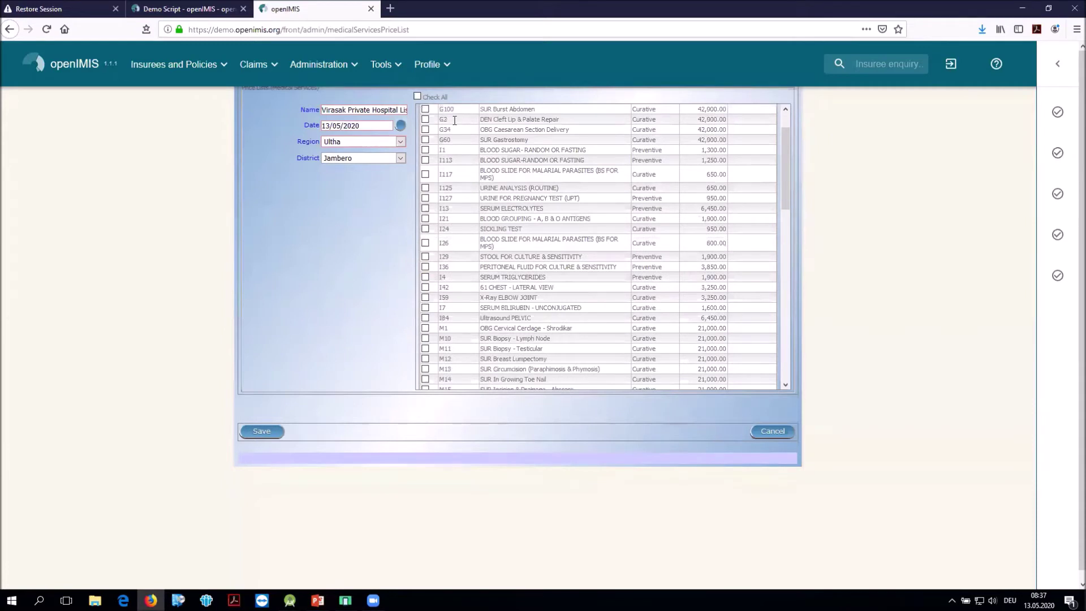
{"action": "scroll", "coordinate": [454, 121], "scroll_direction": "up", "scroll_amount": 2}
{"action": "left_click", "coordinate": [417, 97]}
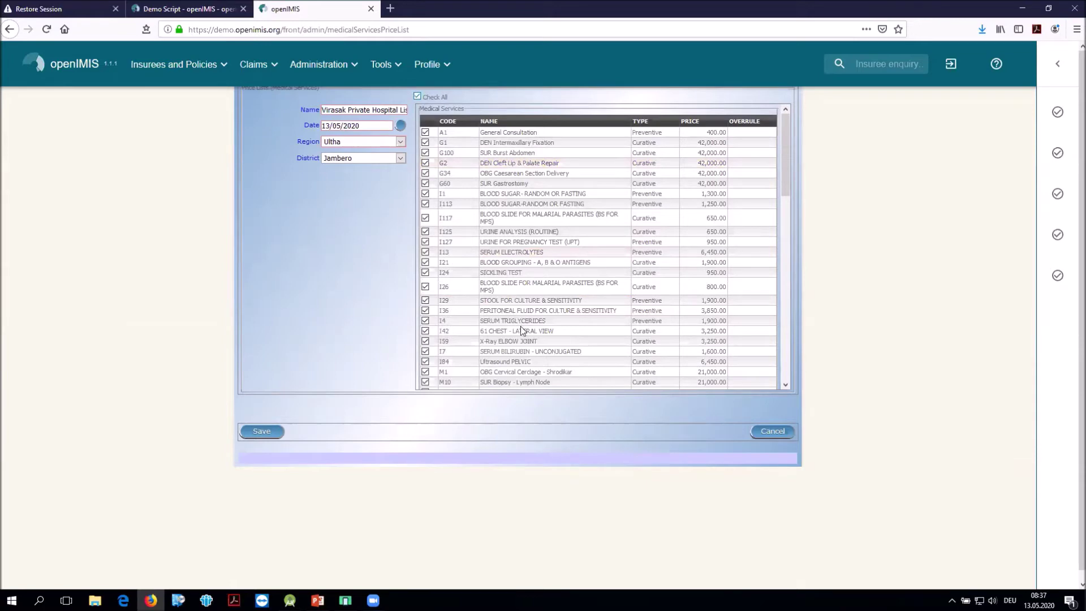
{"action": "scroll", "coordinate": [722, 116], "scroll_direction": "down", "scroll_amount": 5}
{"action": "scroll", "coordinate": [740, 127], "scroll_direction": "up", "scroll_amount": 3}
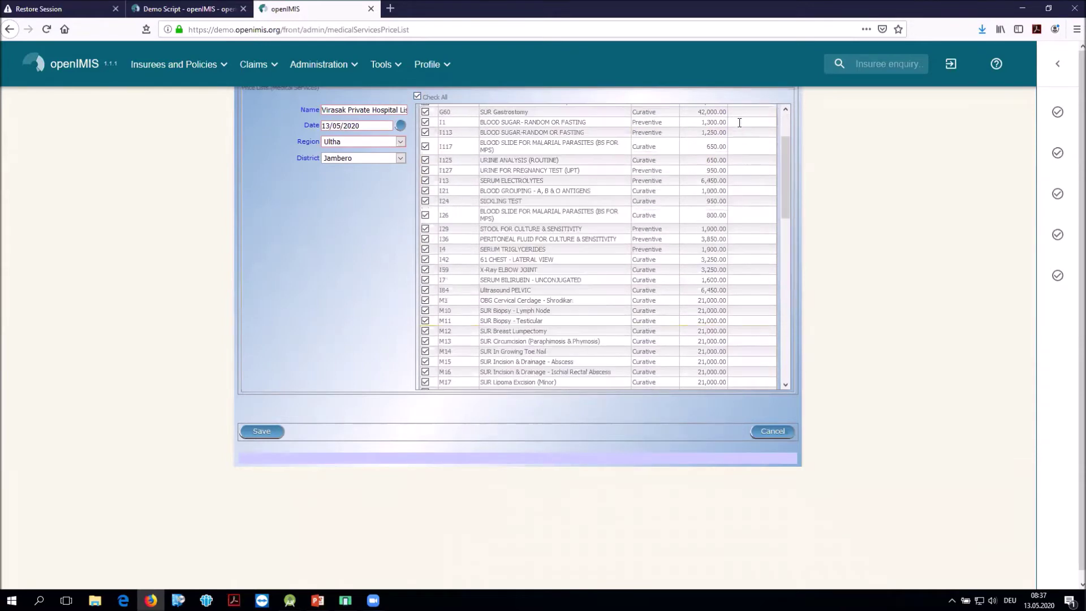
{"action": "scroll", "coordinate": [754, 134], "scroll_direction": "up", "scroll_amount": 2}
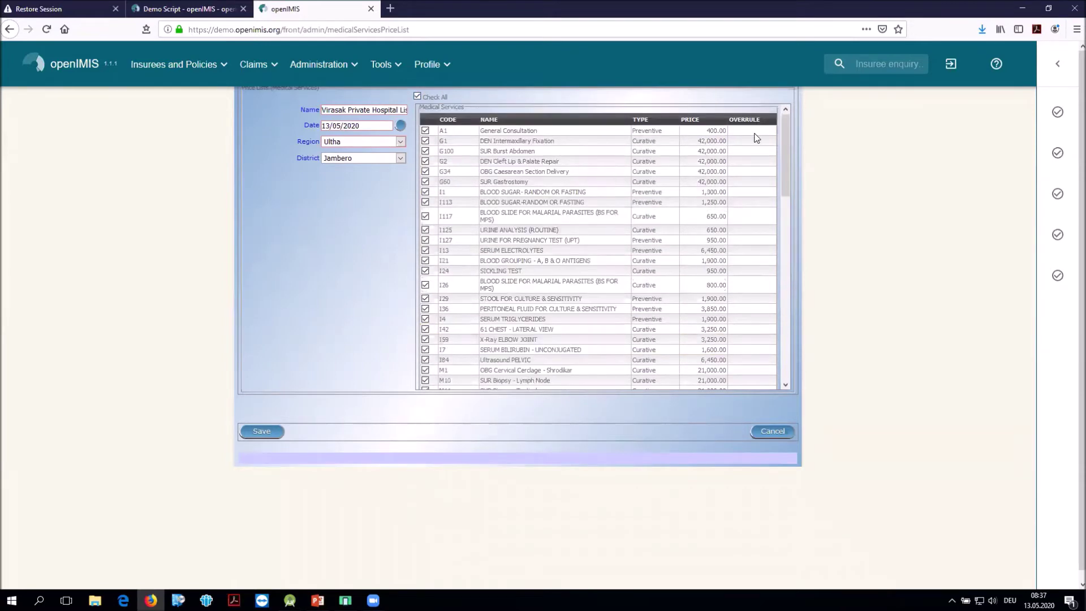
{"action": "scroll", "coordinate": [756, 138], "scroll_direction": "up", "scroll_amount": 1}
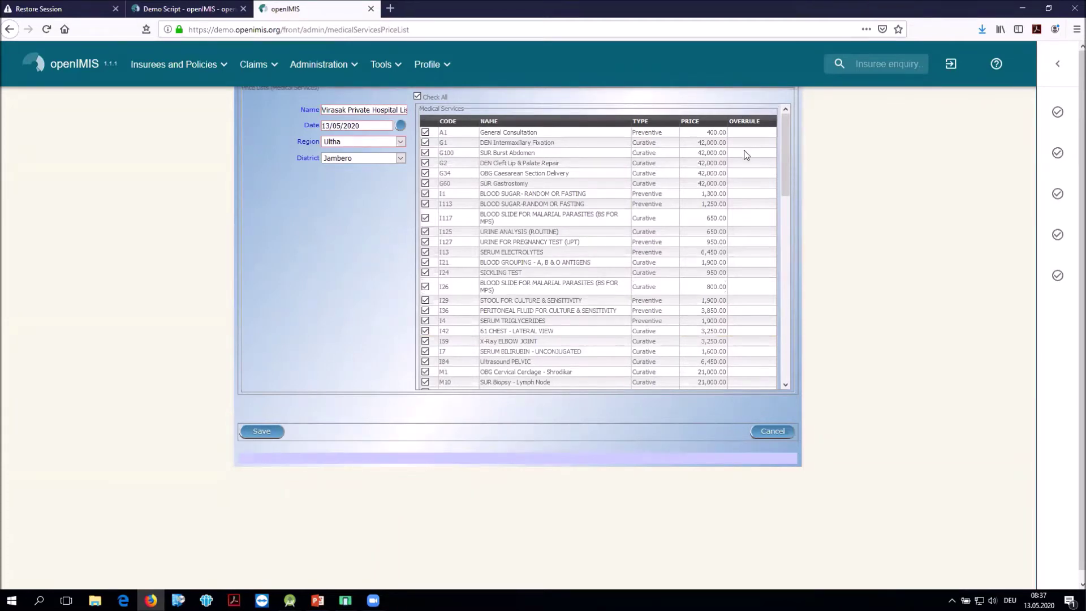
Overrule General Consultation's price to 440 and save the price list.
{"action": "left_click", "coordinate": [752, 133]}
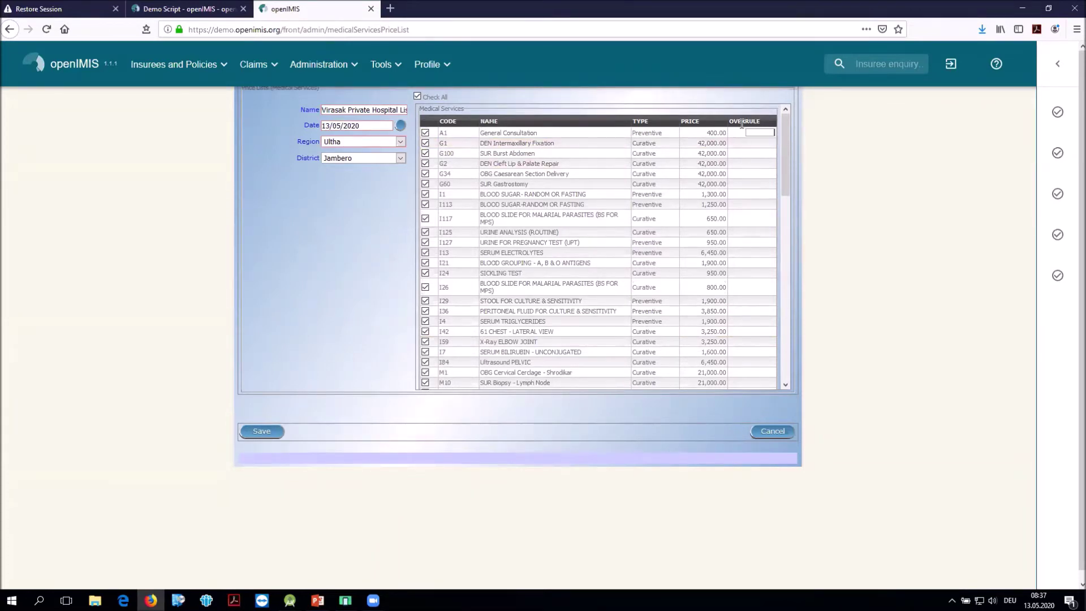
{"action": "left_click", "coordinate": [766, 147]}
{"action": "type", "text": "440"}
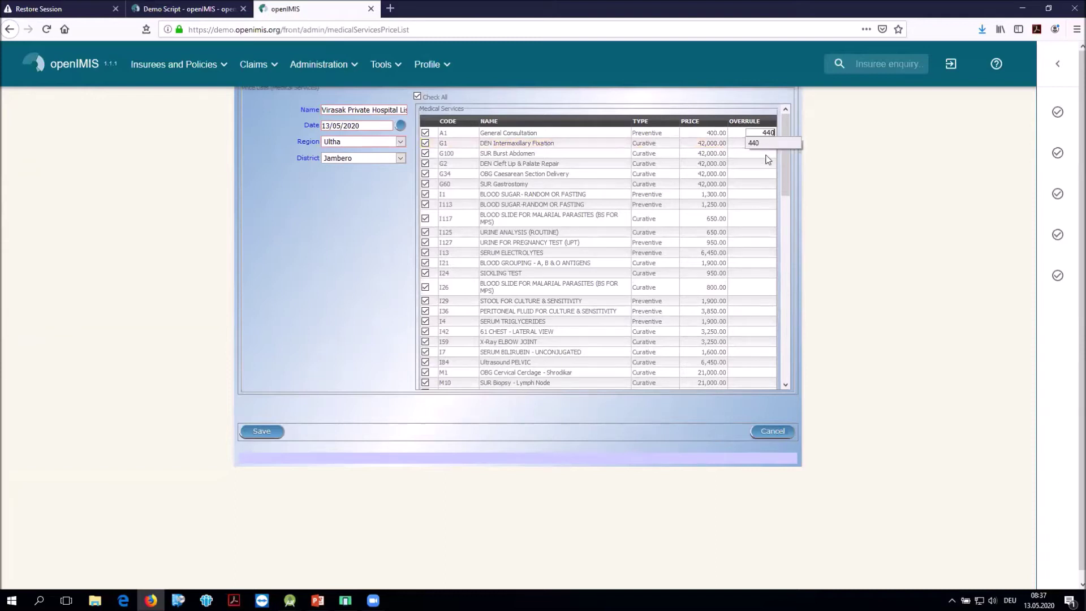
{"action": "left_click", "coordinate": [766, 164]}
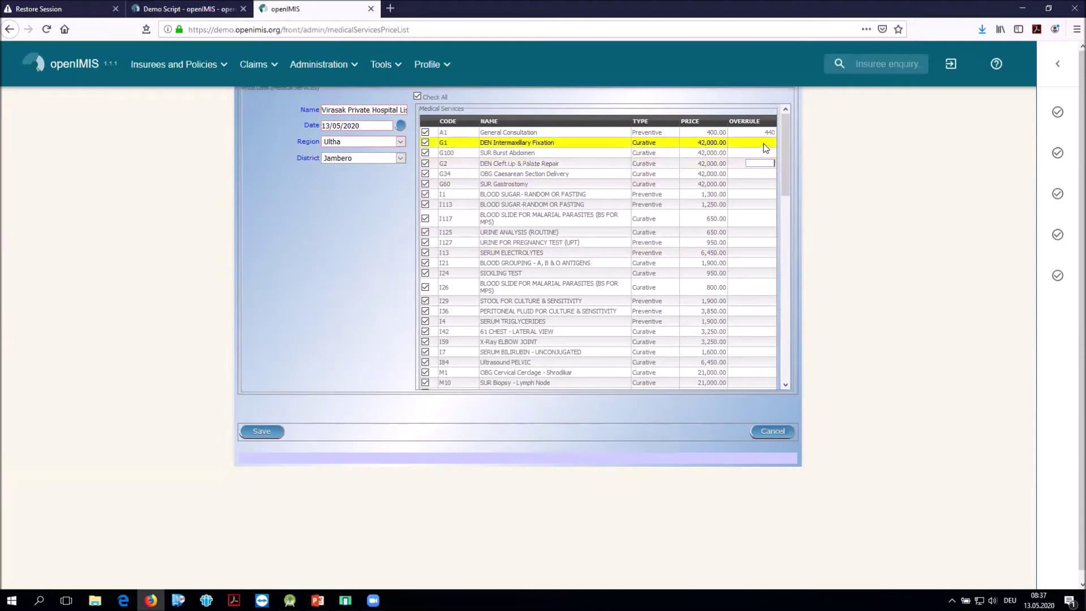
{"action": "left_click", "coordinate": [763, 143]}
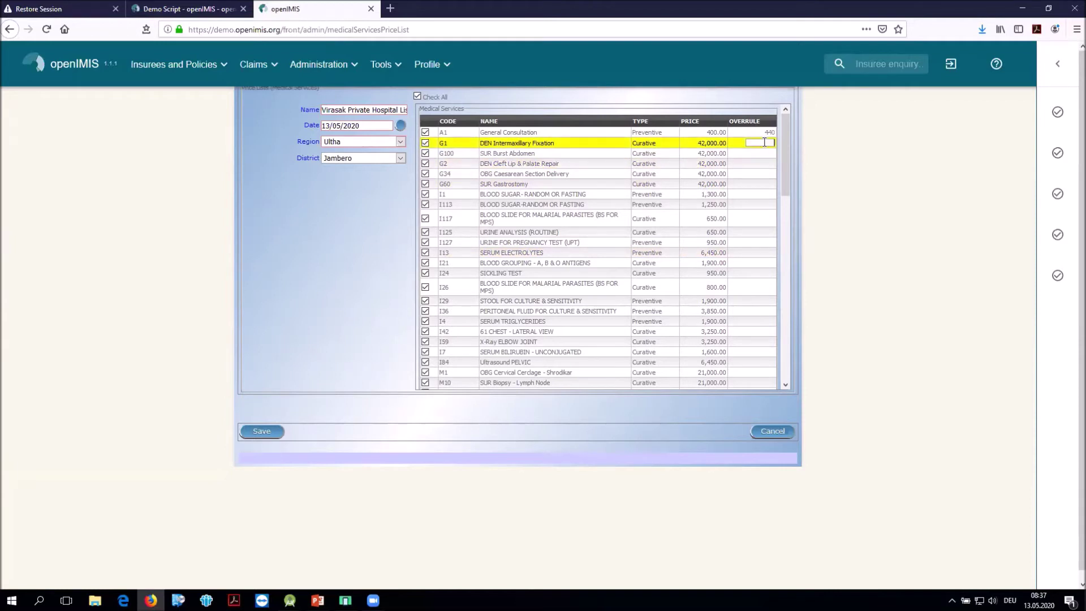
{"action": "left_click", "coordinate": [763, 218]}
{"action": "left_click", "coordinate": [766, 262]}
{"action": "left_click", "coordinate": [766, 288]}
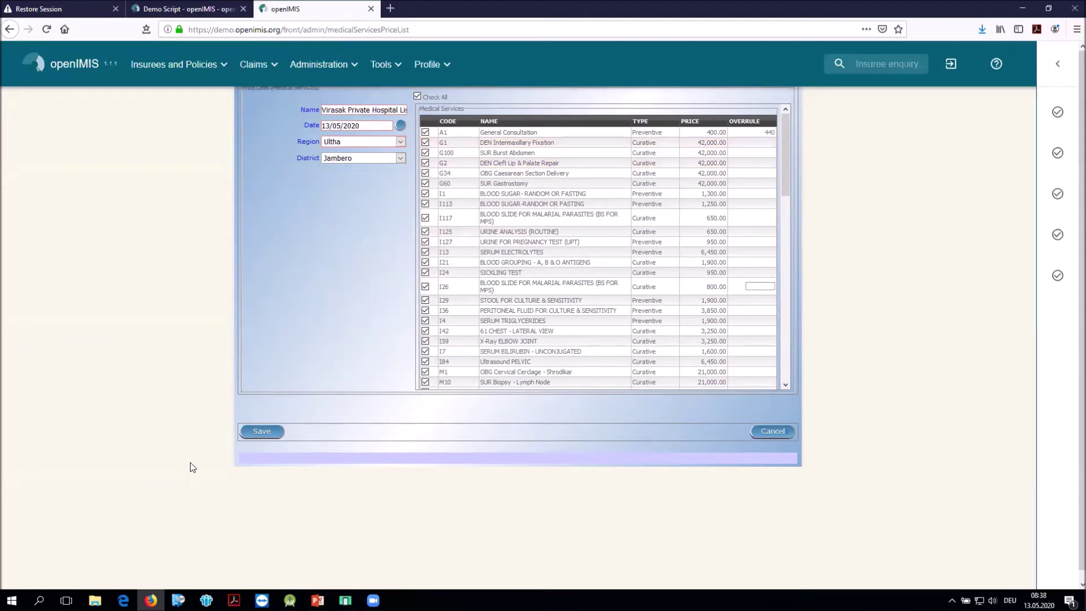
{"action": "left_click", "coordinate": [272, 433]}
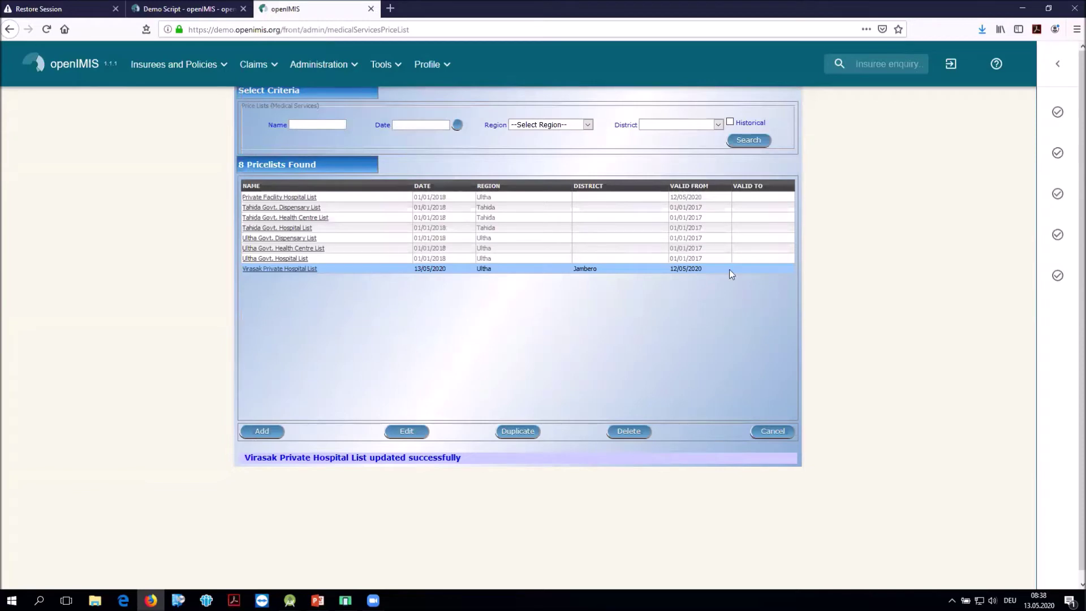
Open Administration > Health Facilities, go to page 2, and open Mother Teresa Hospital (PR 1).
{"action": "key", "text": "alt+Tab"}
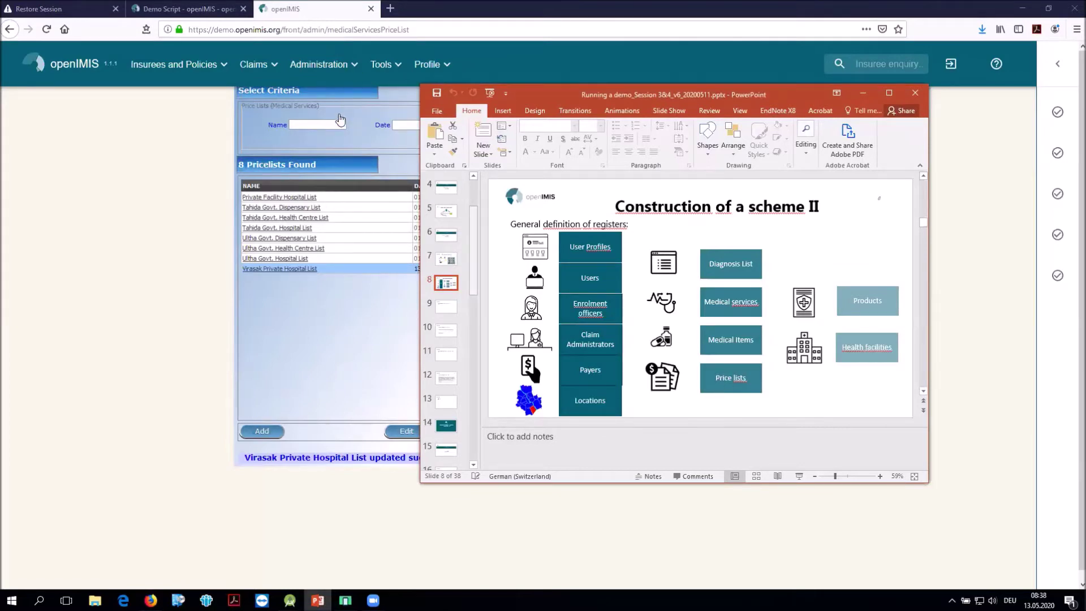
{"action": "left_click", "coordinate": [352, 64]}
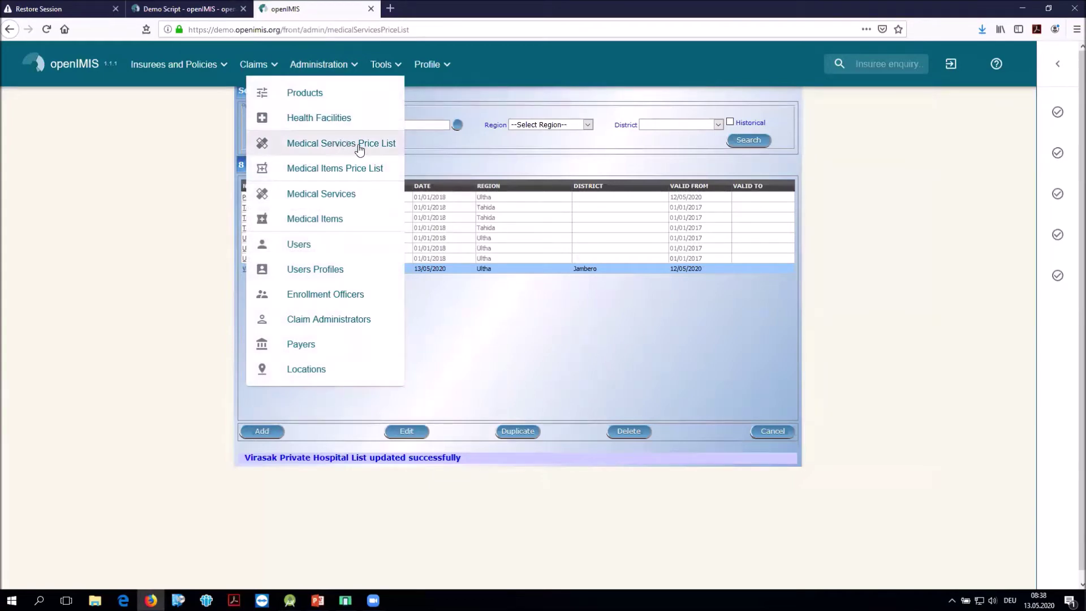
{"action": "left_click", "coordinate": [340, 117]}
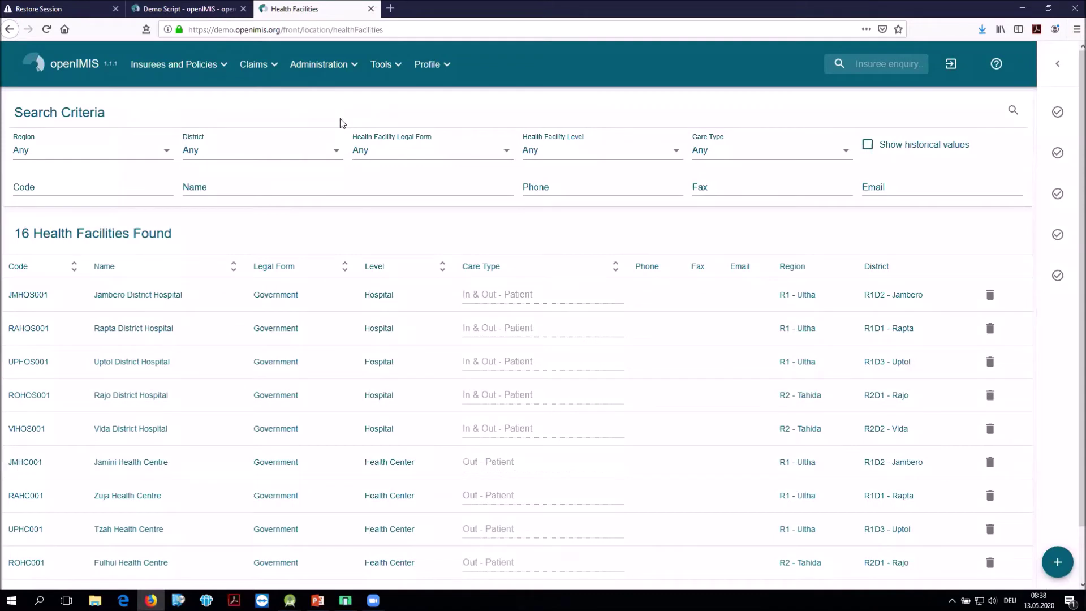
{"action": "scroll", "coordinate": [417, 471], "scroll_direction": "down", "scroll_amount": 2}
{"action": "scroll", "coordinate": [417, 471], "scroll_direction": "up", "scroll_amount": 1}
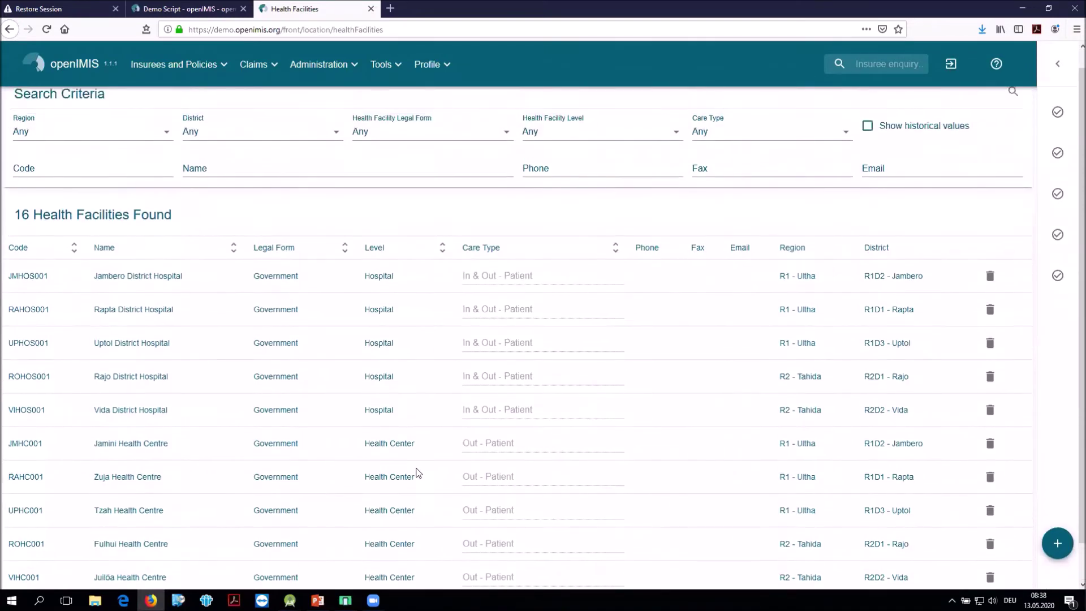
{"action": "scroll", "coordinate": [417, 471], "scroll_direction": "up", "scroll_amount": 1}
{"action": "scroll", "coordinate": [912, 519], "scroll_direction": "down", "scroll_amount": 1}
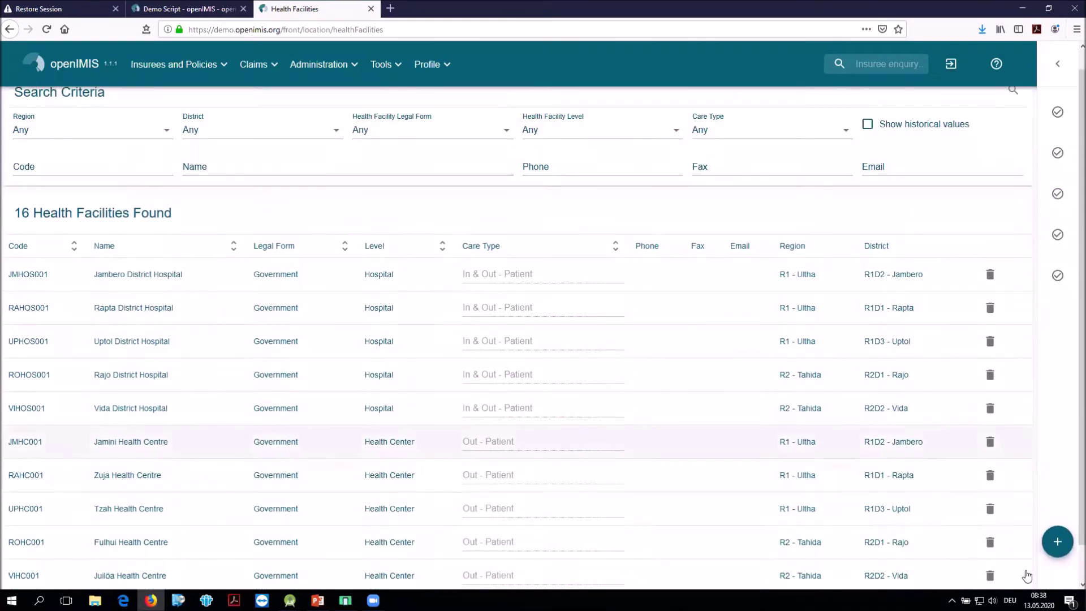
{"action": "scroll", "coordinate": [66, 380], "scroll_direction": "down", "scroll_amount": 1}
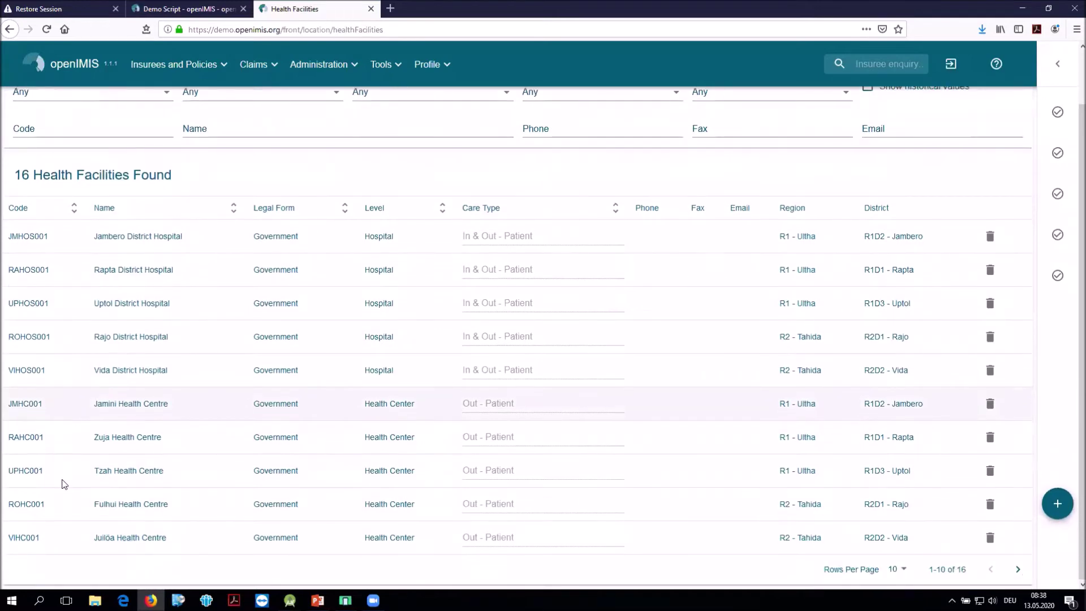
{"action": "double_click", "coordinate": [64, 481]}
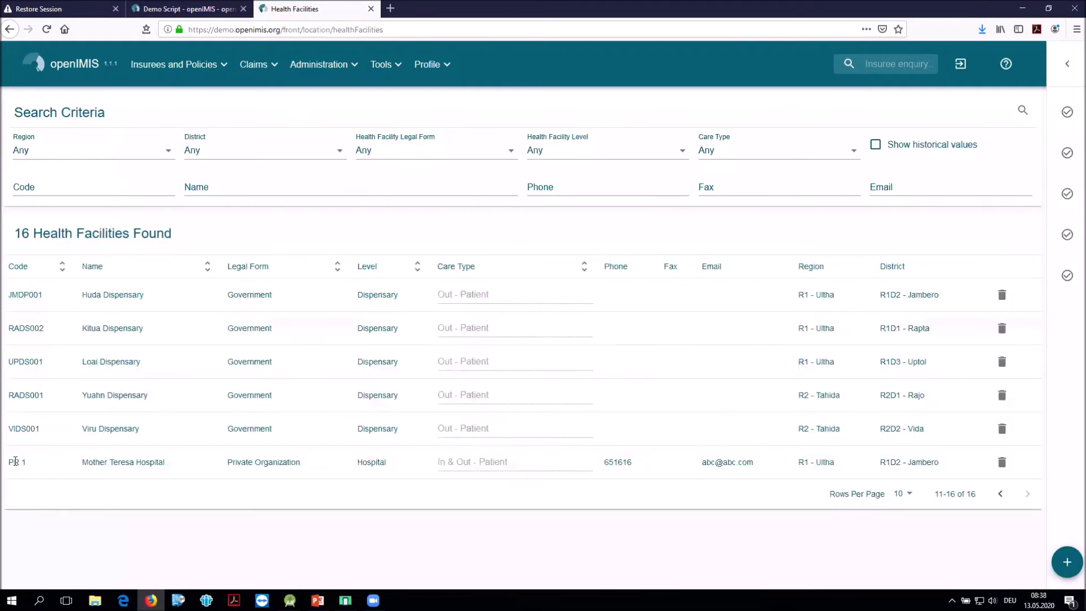
{"action": "double_click", "coordinate": [267, 474]}
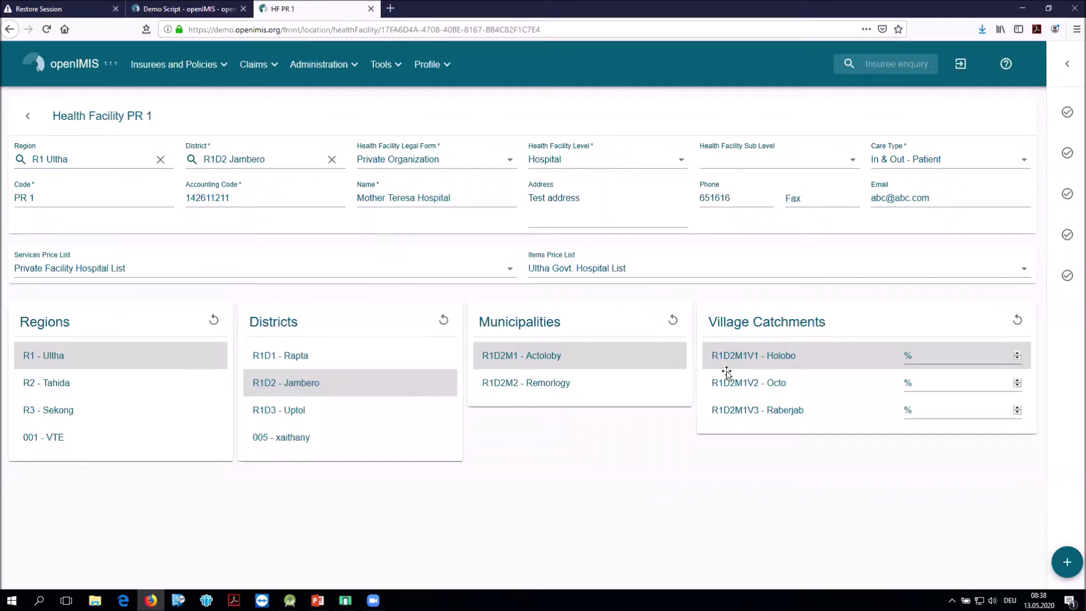
Return to the Mother Teresa Hospital record and point out the Services and Items Price List fields.
{"action": "key", "text": "alt+Tab"}
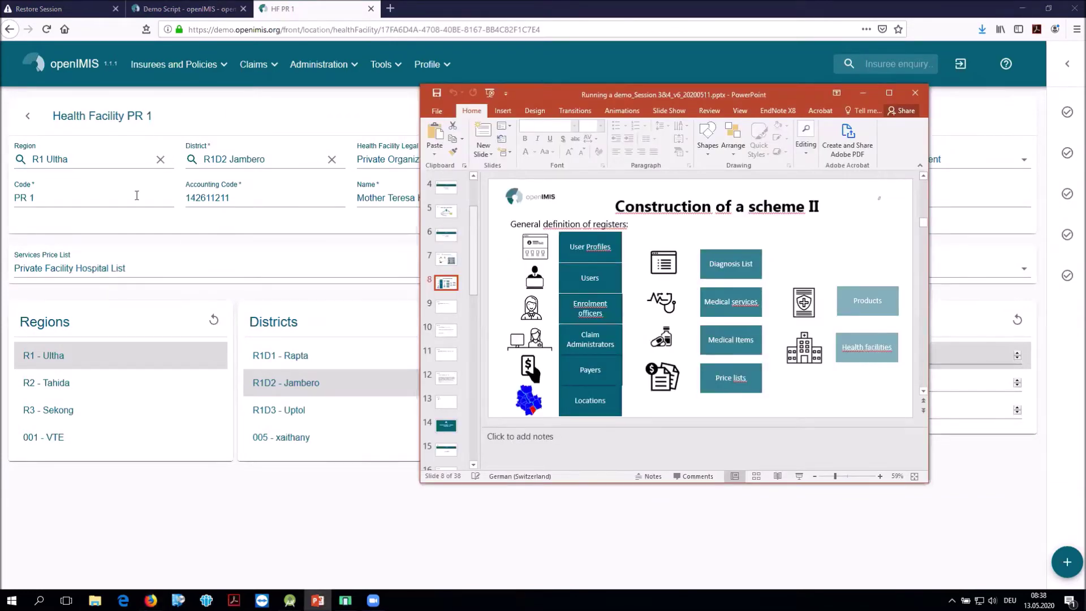
{"action": "left_click", "coordinate": [82, 162]}
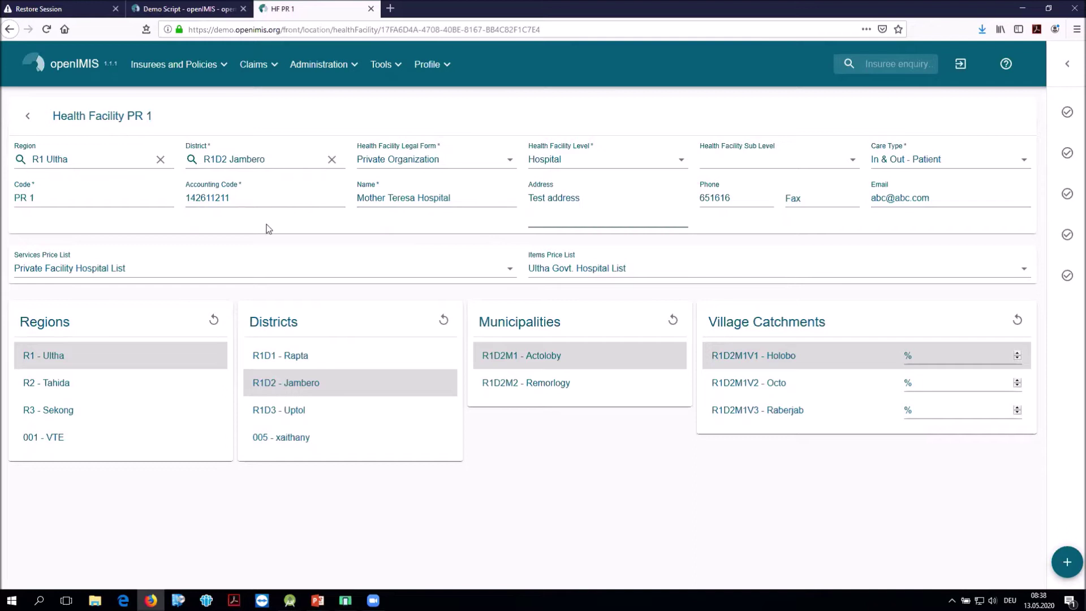
{"action": "left_click", "coordinate": [251, 269]}
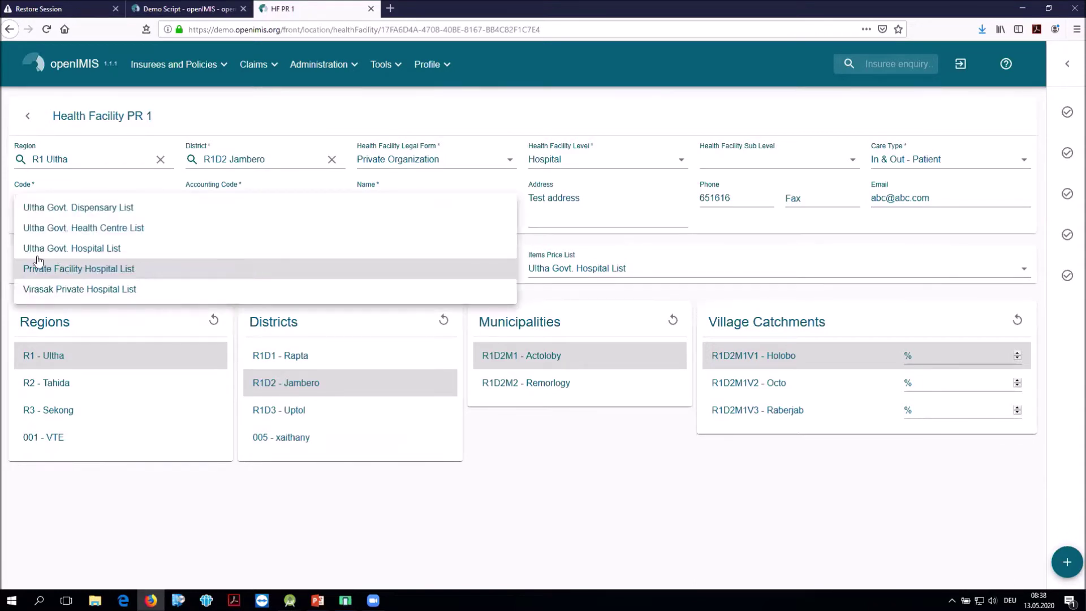
{"action": "left_click", "coordinate": [18, 269]}
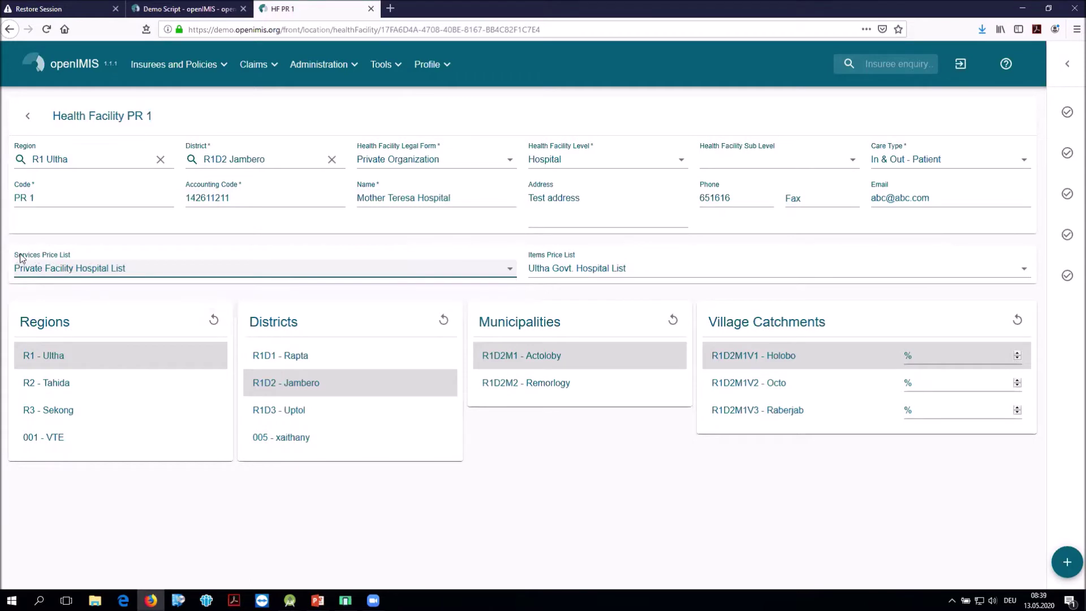
{"action": "triple_click", "coordinate": [35, 257]}
{"action": "left_click", "coordinate": [6, 257]}
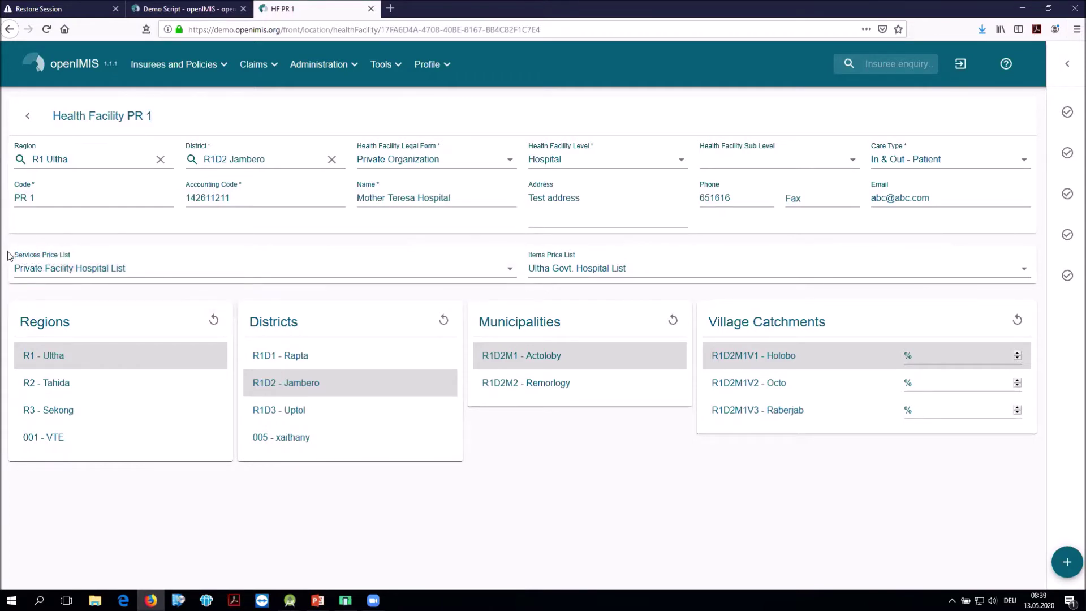
{"action": "triple_click", "coordinate": [16, 258]}
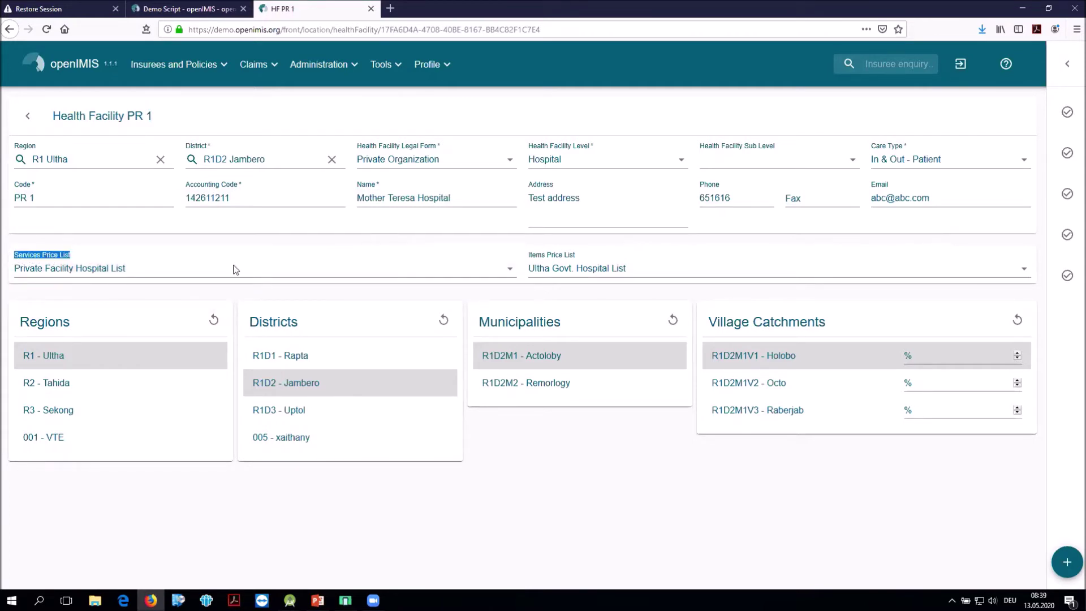
{"action": "left_click", "coordinate": [574, 262]}
{"action": "triple_click", "coordinate": [547, 261]}
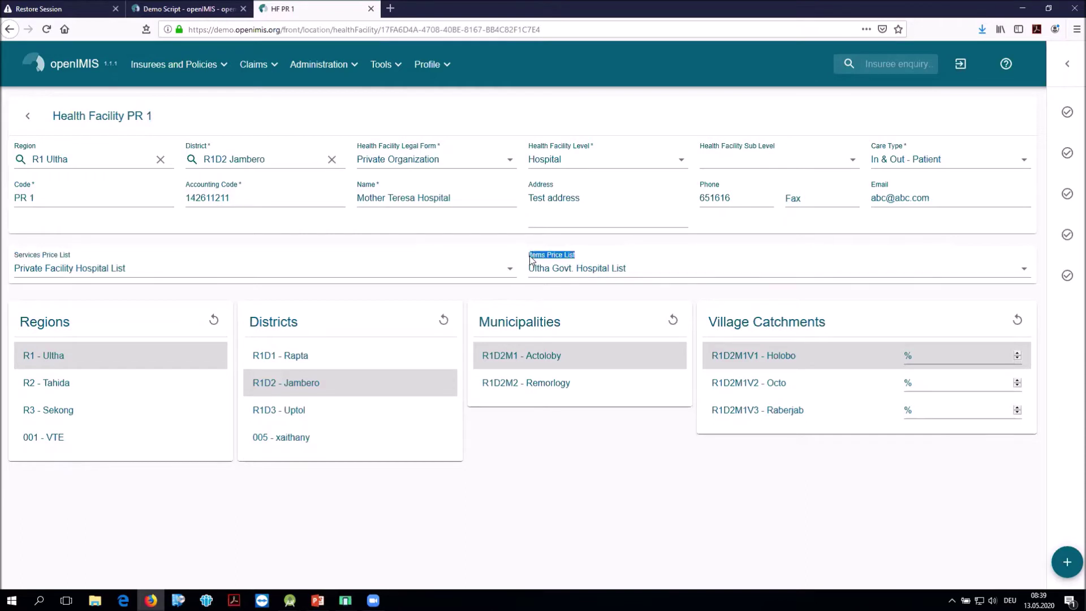
{"action": "left_click", "coordinate": [530, 257]}
{"action": "triple_click", "coordinate": [529, 258]}
Select Private Facility Hospital List for services and Ultha Govt. Hospital List for items.
{"action": "left_click", "coordinate": [259, 270]}
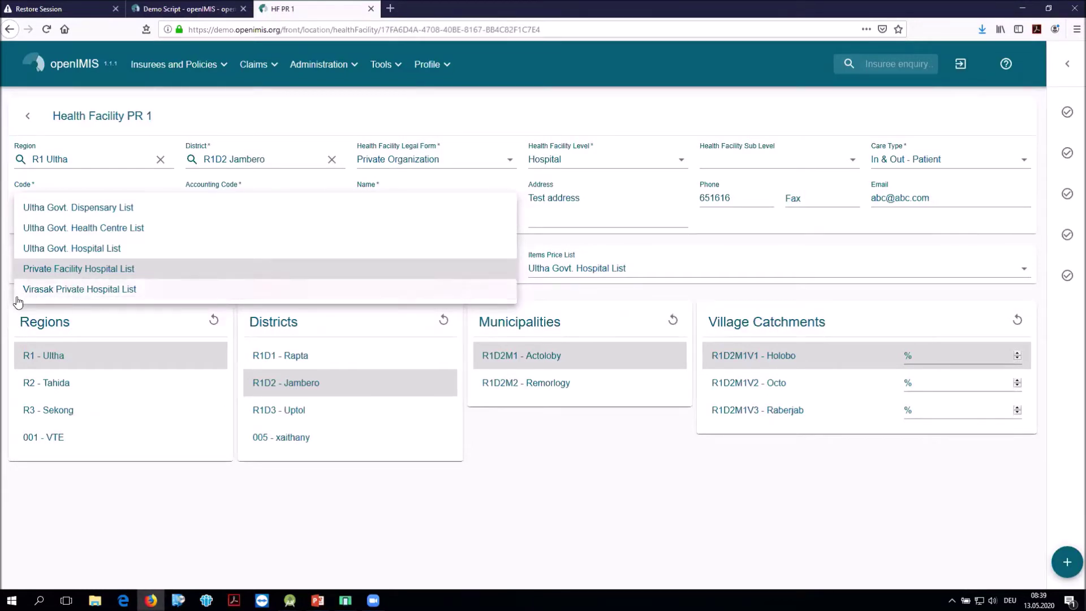
{"action": "left_click", "coordinate": [89, 273]}
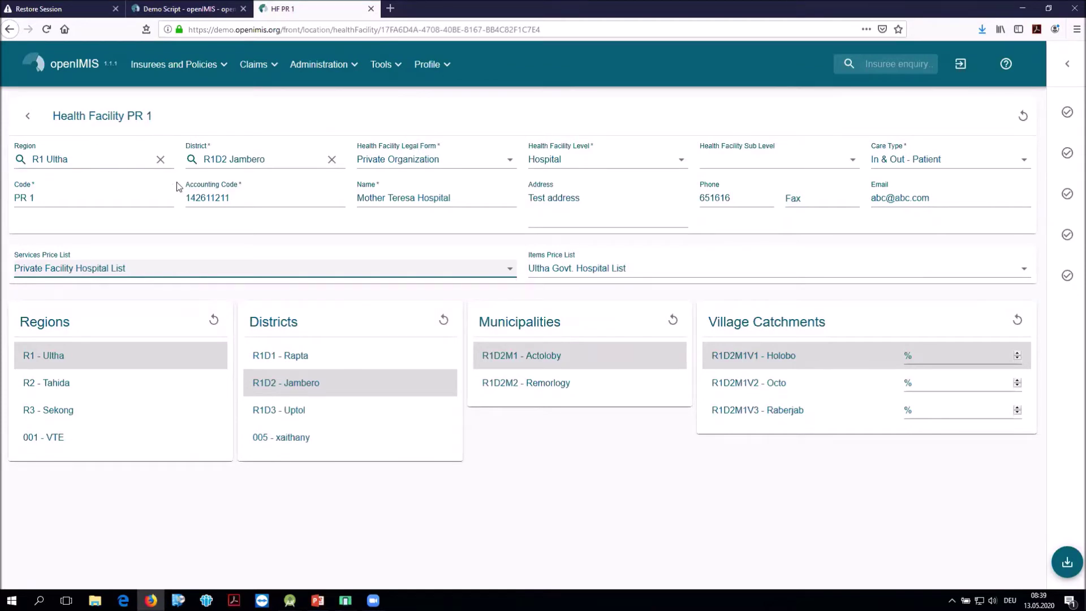
{"action": "left_click", "coordinate": [651, 274]}
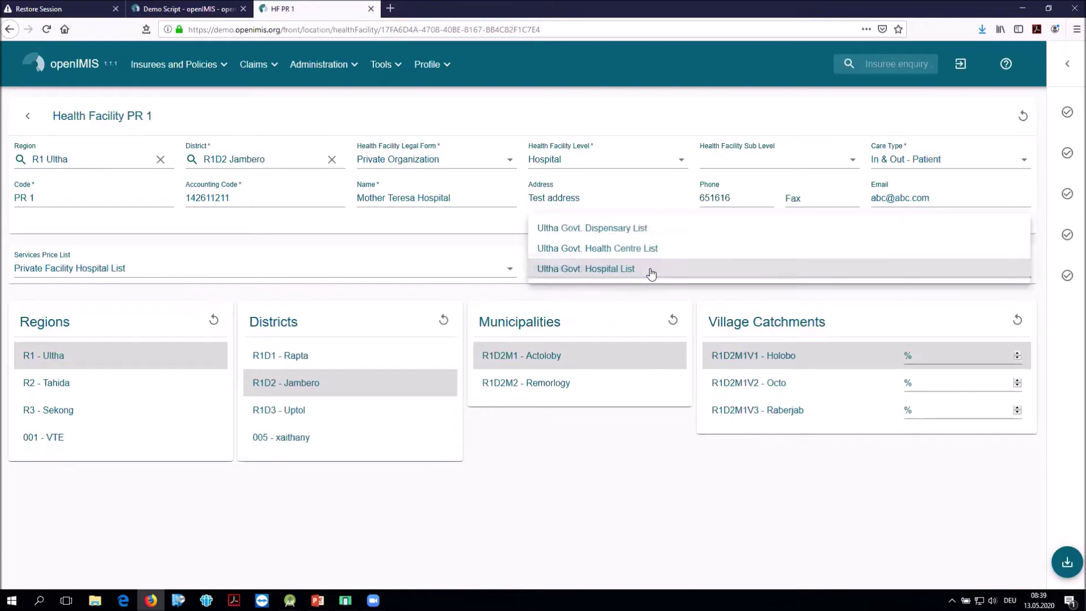
{"action": "left_click", "coordinate": [607, 274]}
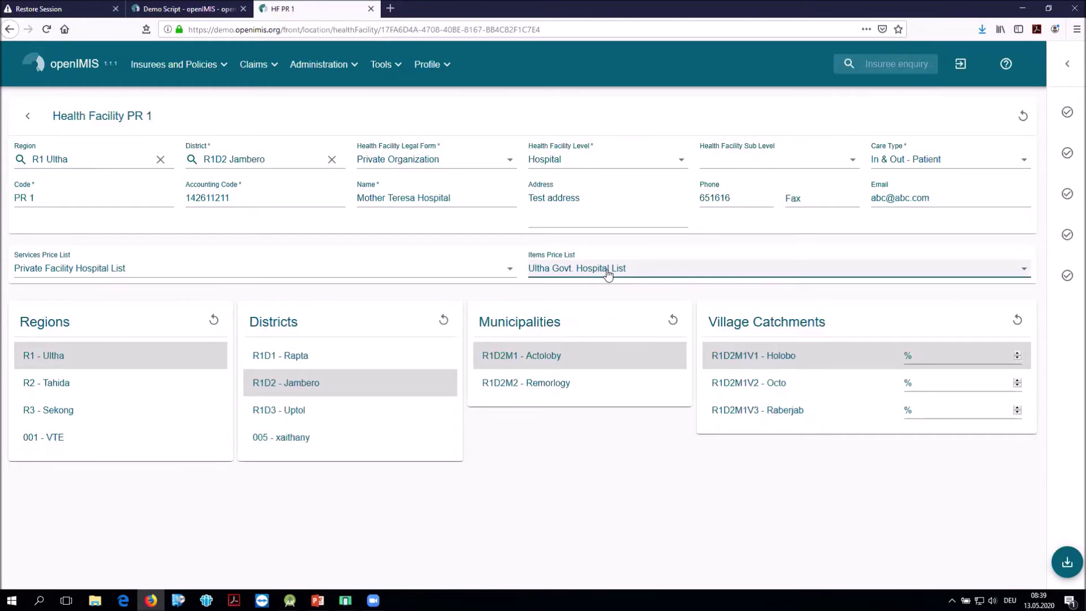
Show the openIMIS Administration registers list, then return to the 'Construction of a scheme II' slide.
{"action": "key", "text": "alt+Tab"}
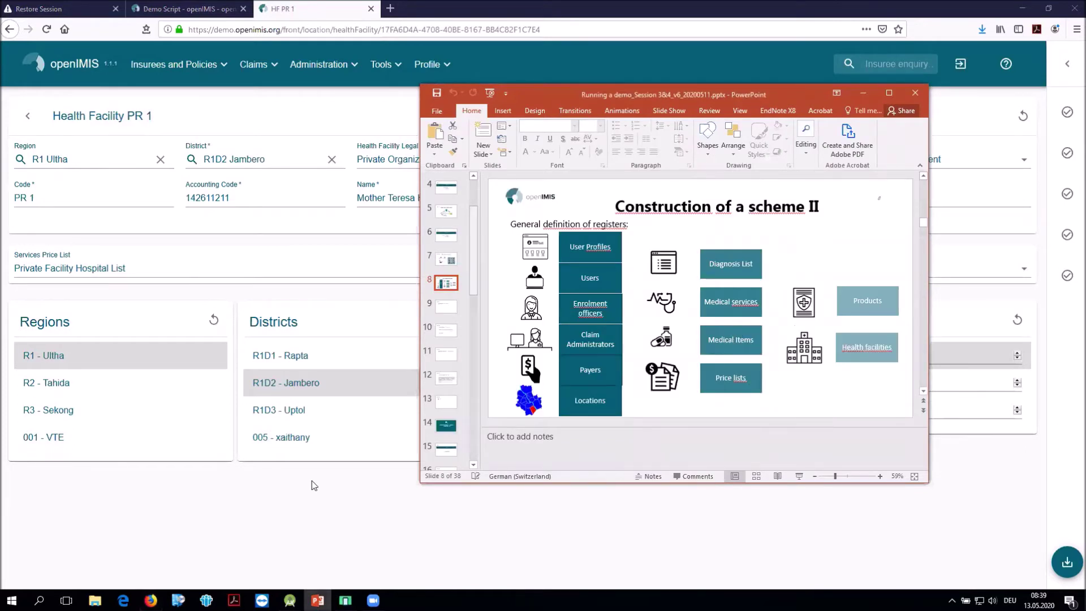
{"action": "left_click", "coordinate": [273, 74]}
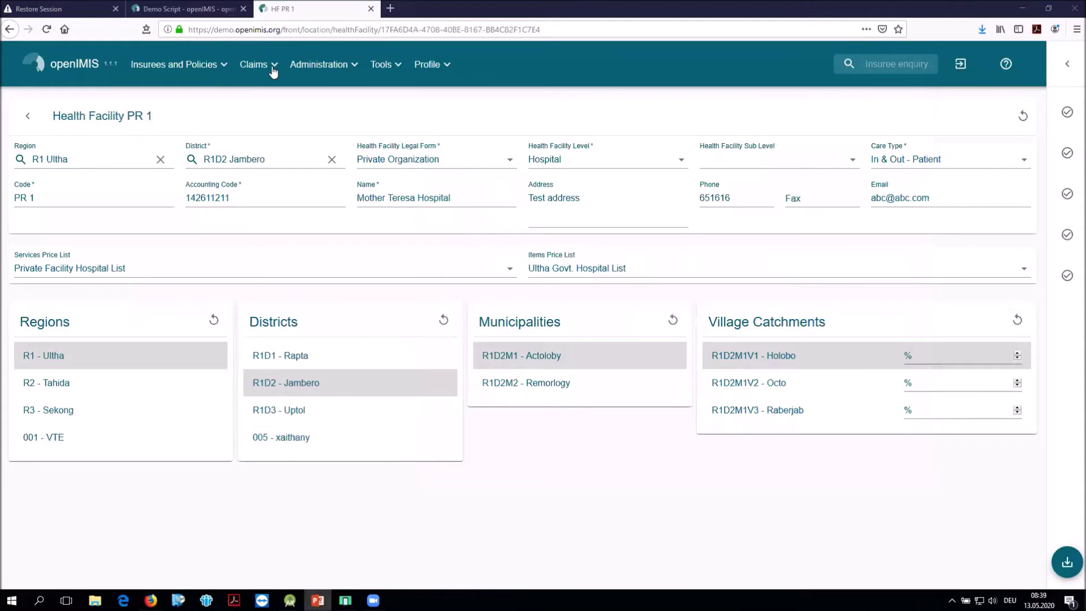
{"action": "left_click", "coordinate": [354, 66]}
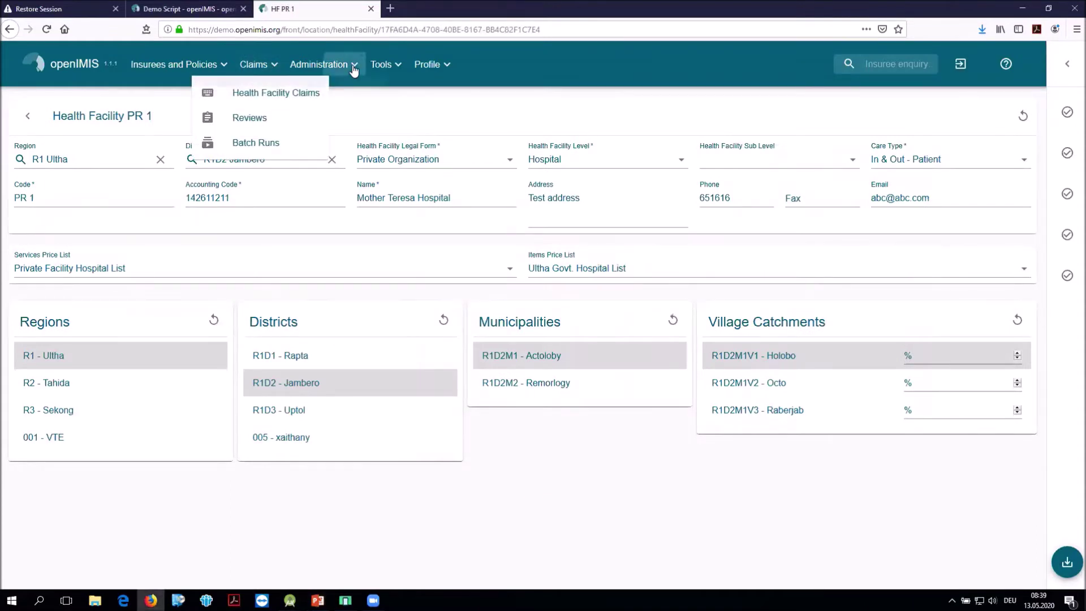
{"action": "left_click", "coordinate": [352, 65]}
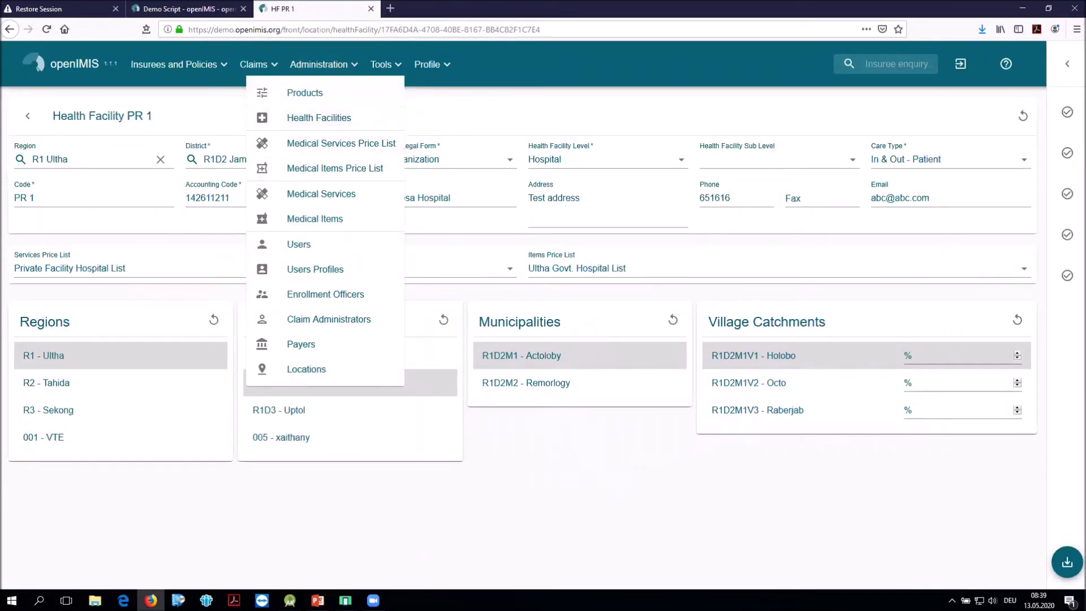
{"action": "key", "text": "alt+Tab"}
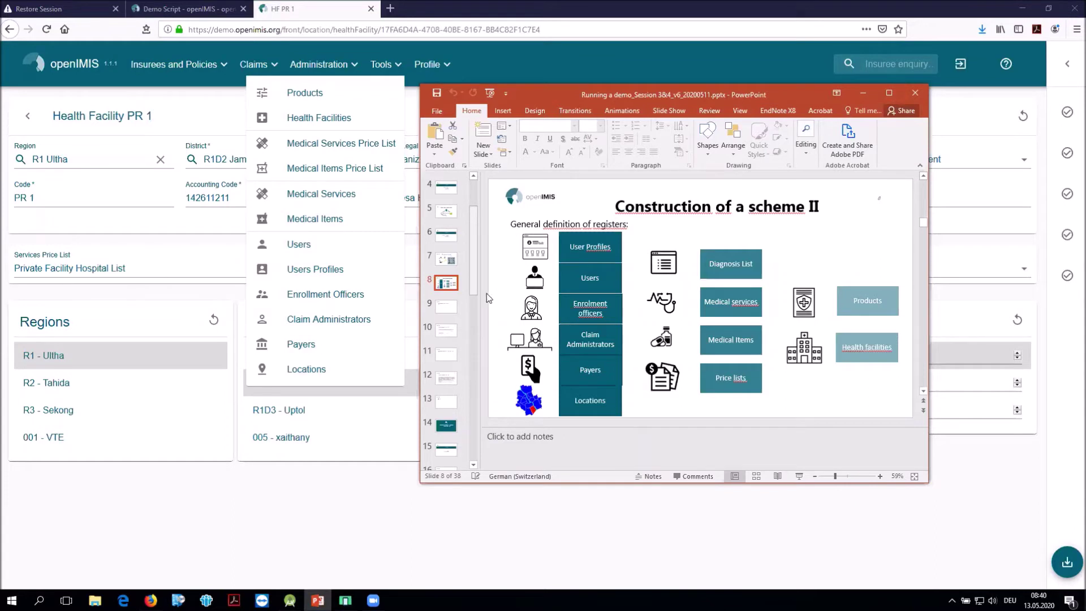
Show the 'Session 3: Practice round 1' slide maximized, then move on to 'Practice round 2'.
{"action": "left_click", "coordinate": [446, 329]}
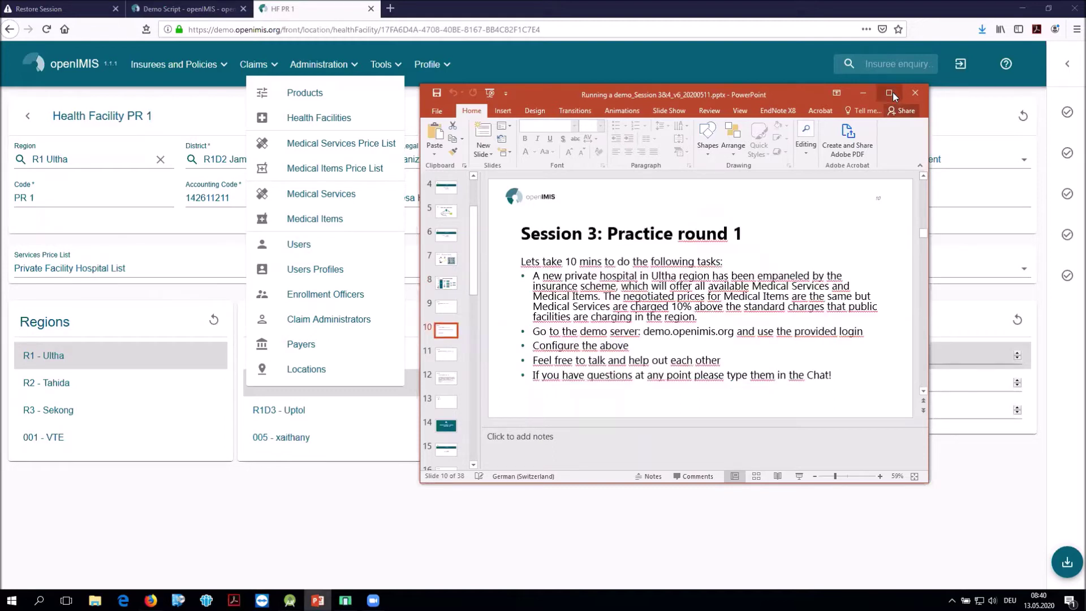
{"action": "left_click_drag", "start_coordinate": [707, 95], "coordinate": [321, 34]}
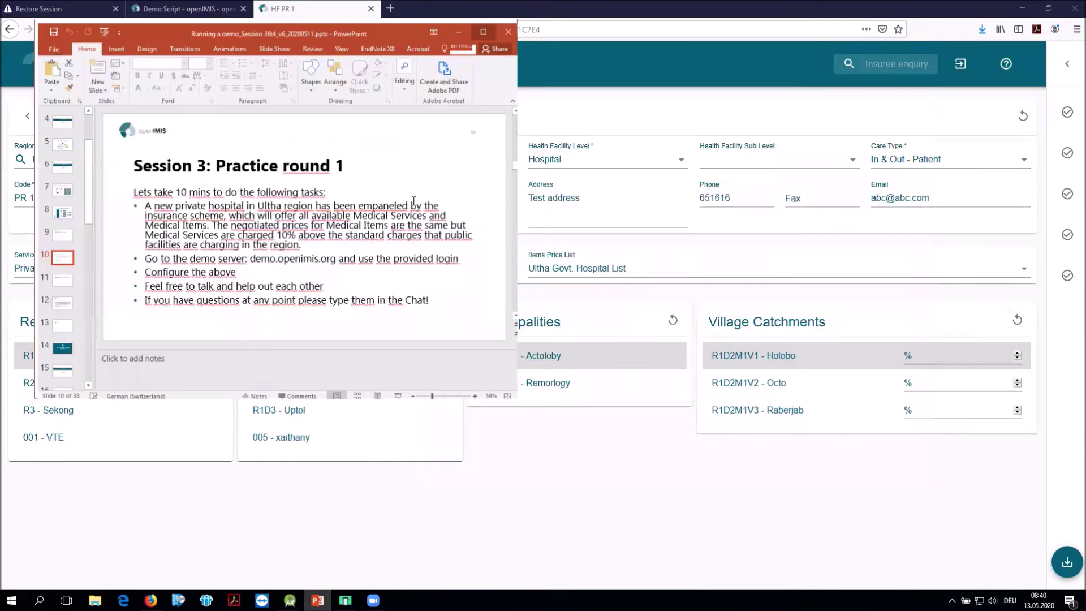
{"action": "key", "text": "super+Up"}
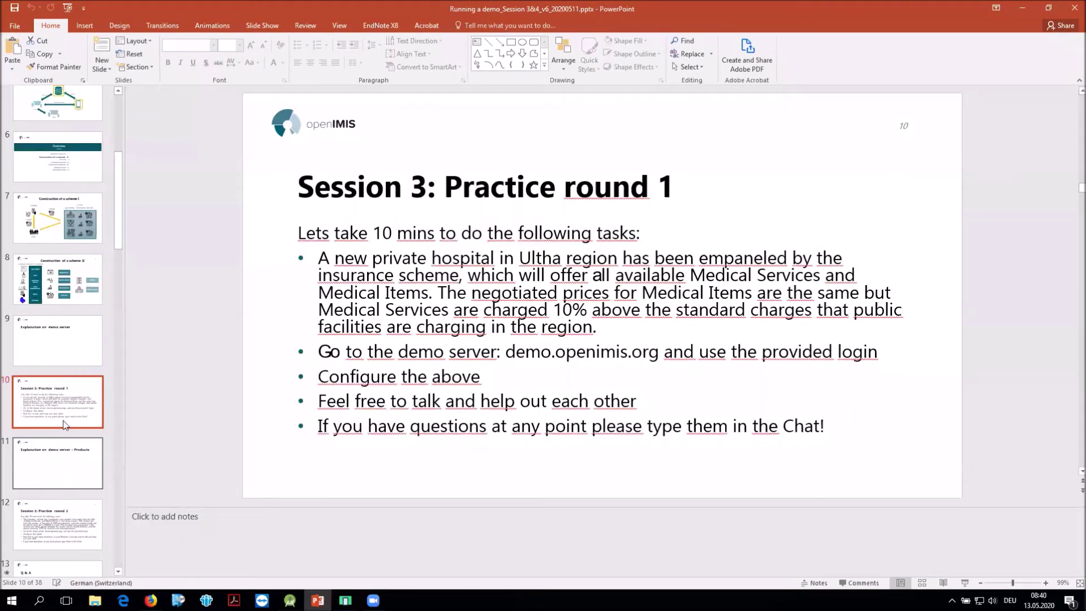
{"action": "scroll", "coordinate": [64, 426], "scroll_direction": "down", "scroll_amount": 1}
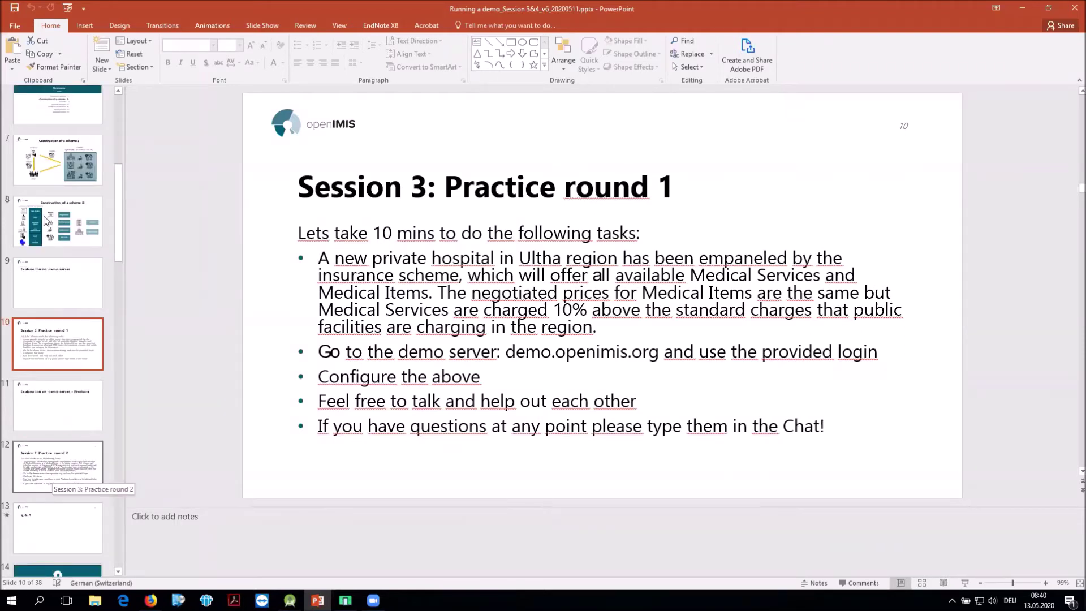
{"action": "key", "text": "Up"}
{"action": "key", "text": "Up"}
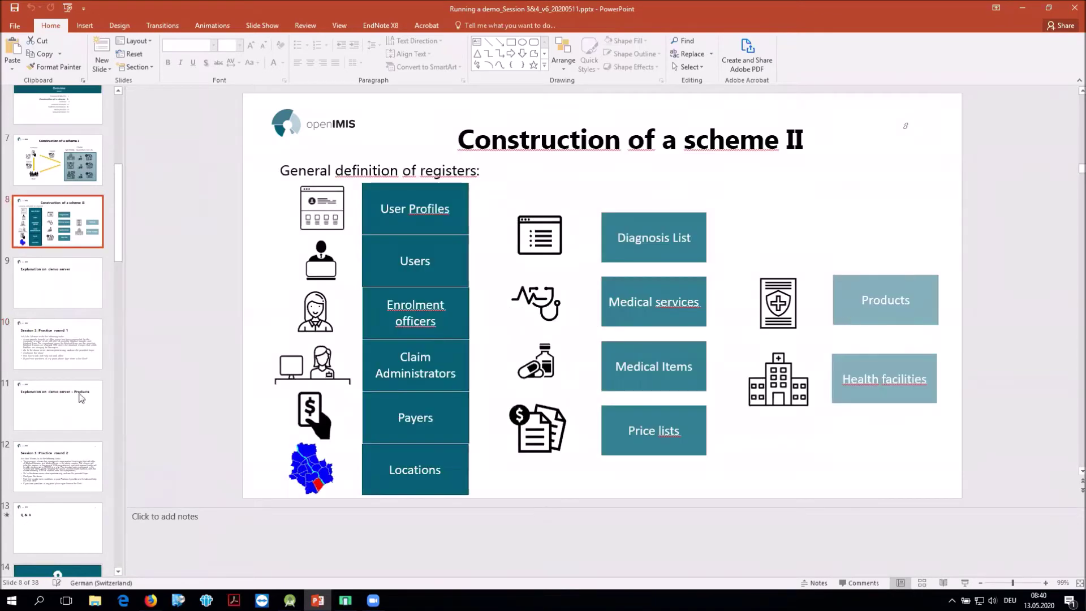
{"action": "key", "text": "Down"}
{"action": "key", "text": "Down"}
{"action": "key", "text": "Down"}
{"action": "key", "text": "Down"}
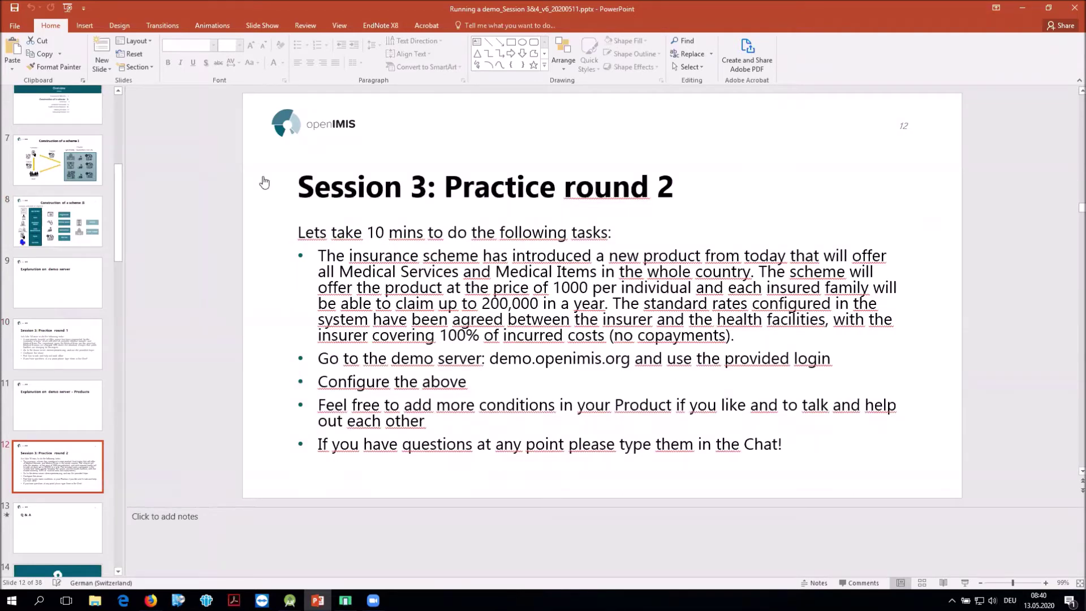
{"action": "key", "text": "alt+Tab"}
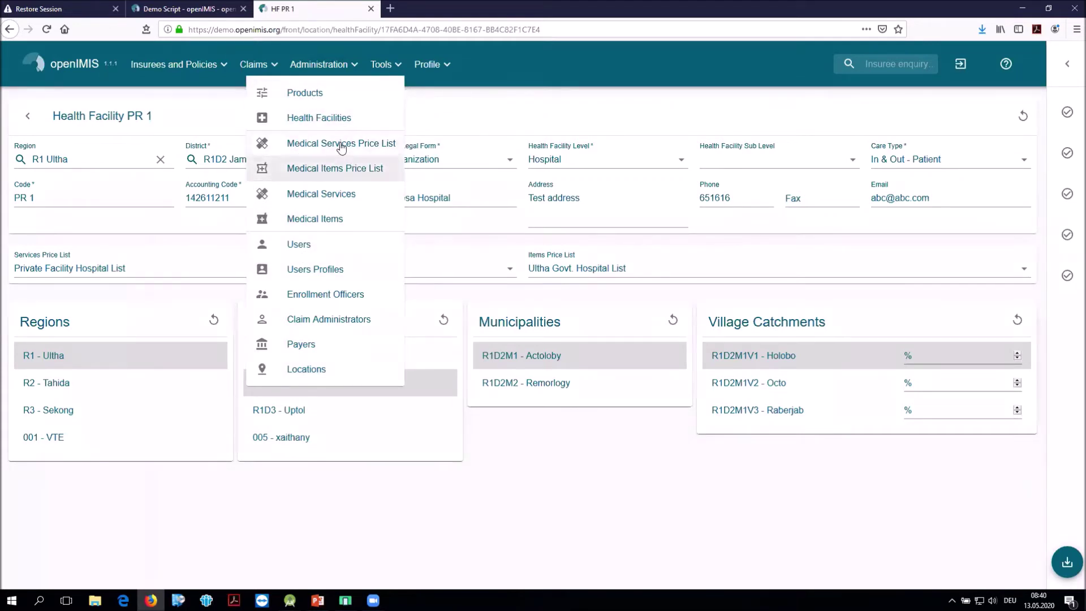
Open the Basic Cover Ultha product from the Products register and load its covered services and items.
{"action": "left_click", "coordinate": [309, 91]}
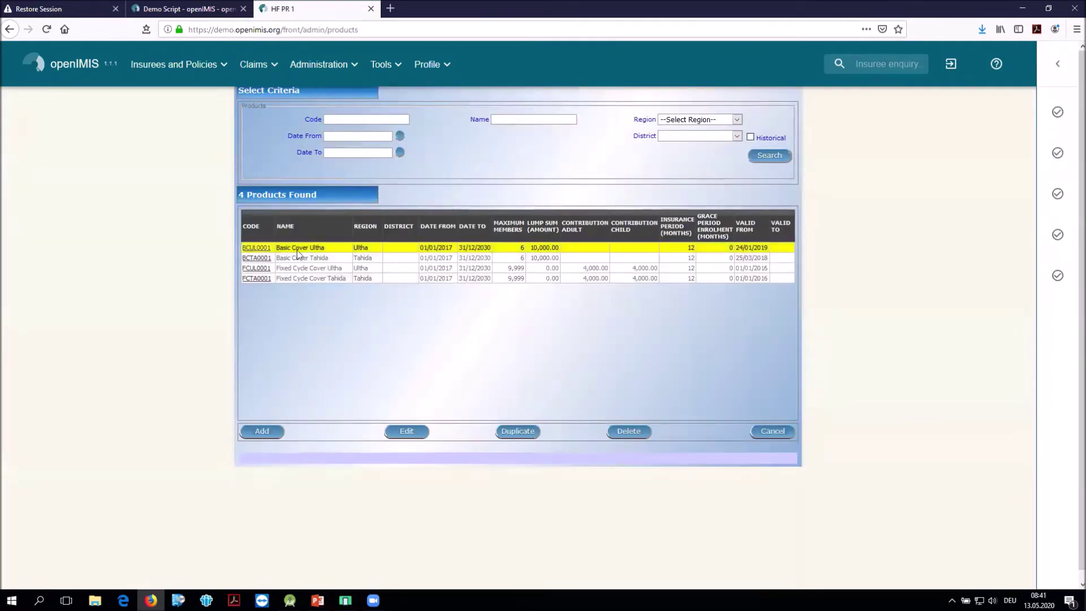
{"action": "left_click", "coordinate": [264, 249]}
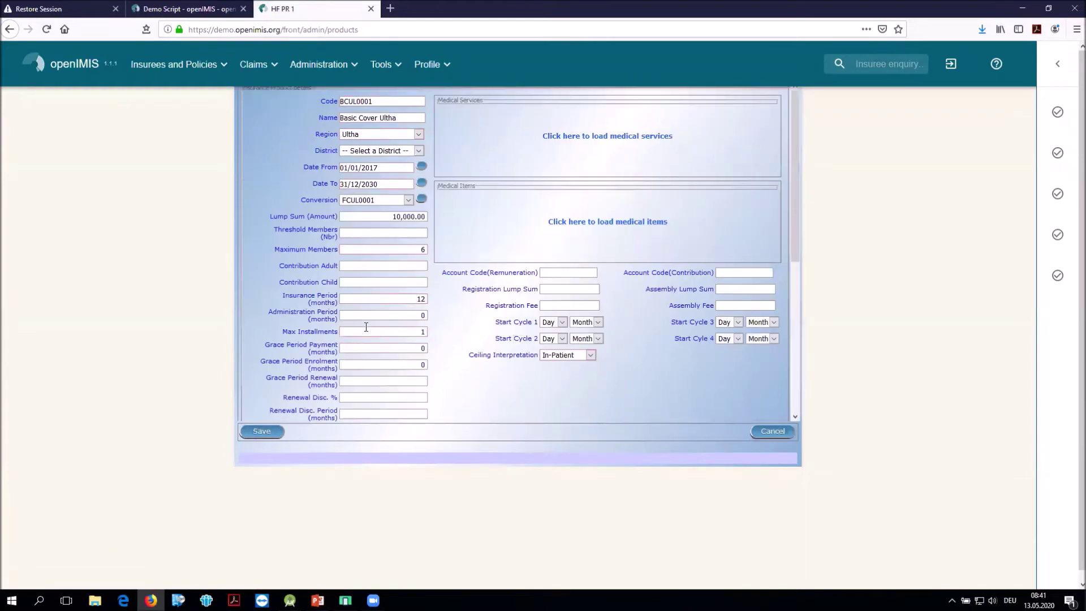
{"action": "left_click", "coordinate": [633, 137]}
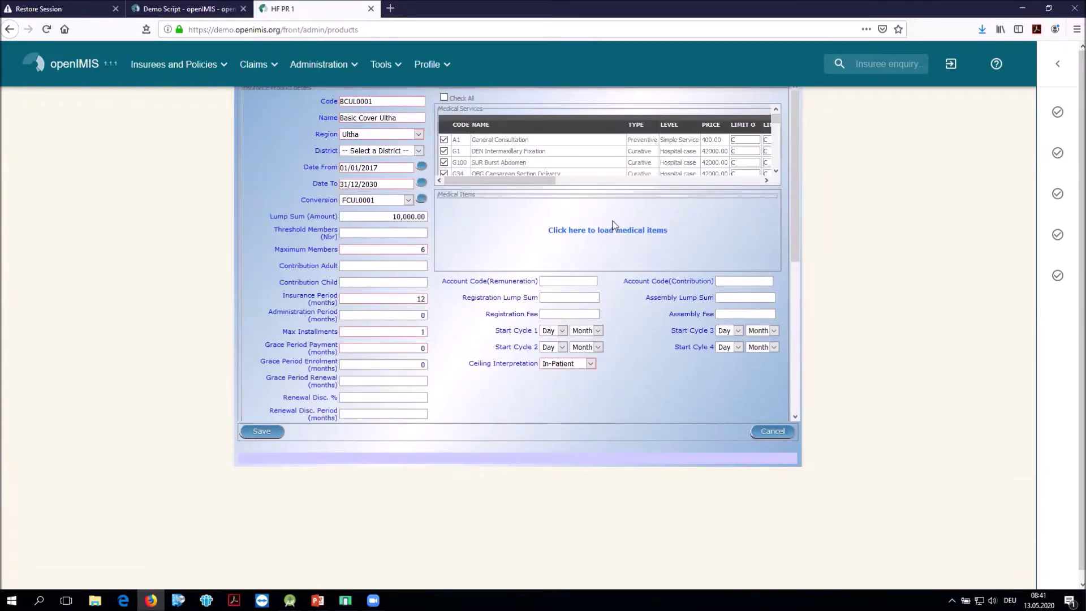
{"action": "left_click", "coordinate": [614, 230]}
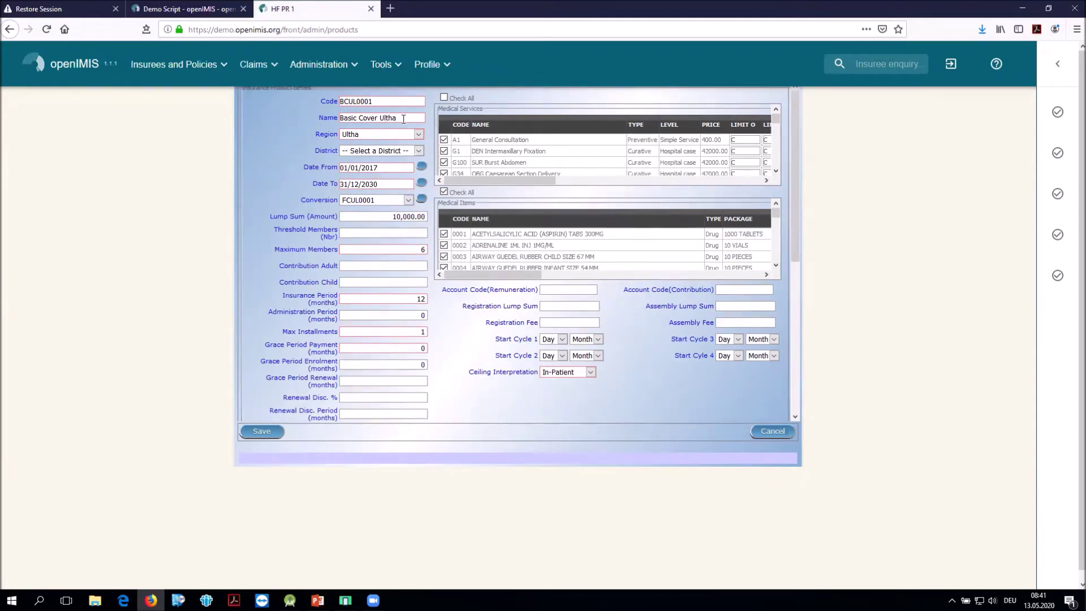
Point out the product name Basic Cover Ultha, code BCUL0001, and its region Ultha.
{"action": "left_click_drag", "start_coordinate": [397, 119], "coordinate": [335, 102]}
{"action": "left_click", "coordinate": [375, 102]}
{"action": "left_click", "coordinate": [290, 163]}
{"action": "left_click", "coordinate": [365, 135]}
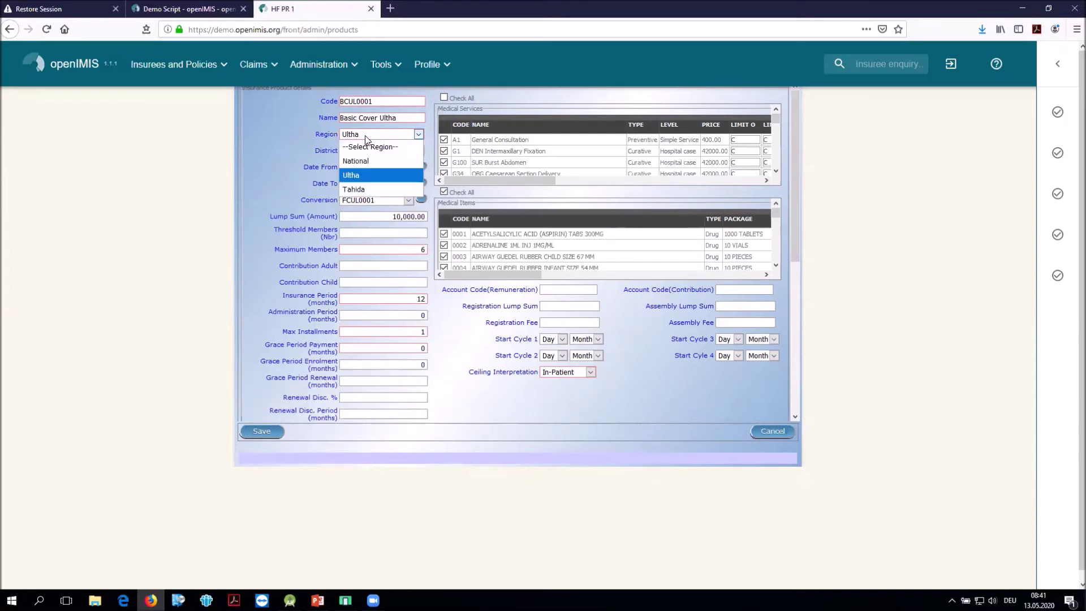
{"action": "left_click", "coordinate": [364, 174]}
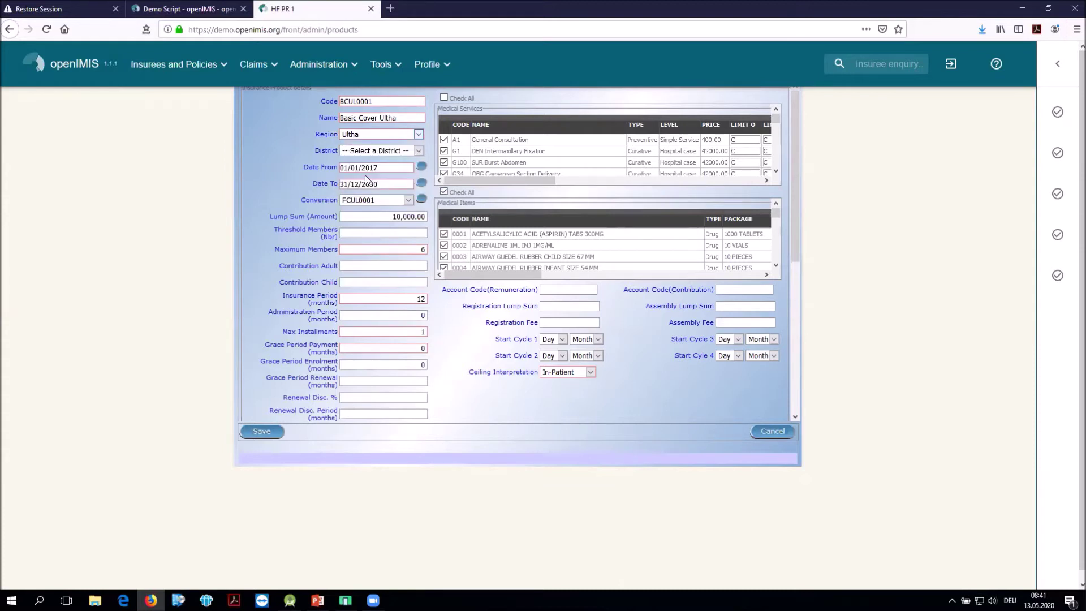
{"action": "mouse_move", "coordinate": [316, 136]}
{"action": "left_mouse_down"}
{"action": "mouse_move", "coordinate": [334, 137]}
{"action": "mouse_move", "coordinate": [334, 147]}
{"action": "left_mouse_up"}
{"action": "left_click_drag", "start_coordinate": [313, 184], "coordinate": [373, 183]}
{"action": "left_click", "coordinate": [373, 184]}
{"action": "left_click", "coordinate": [408, 200]}
{"action": "left_click", "coordinate": [304, 207]}
{"action": "triple_click", "coordinate": [380, 182]}
{"action": "scroll", "coordinate": [333, 236], "scroll_direction": "down", "scroll_amount": 2}
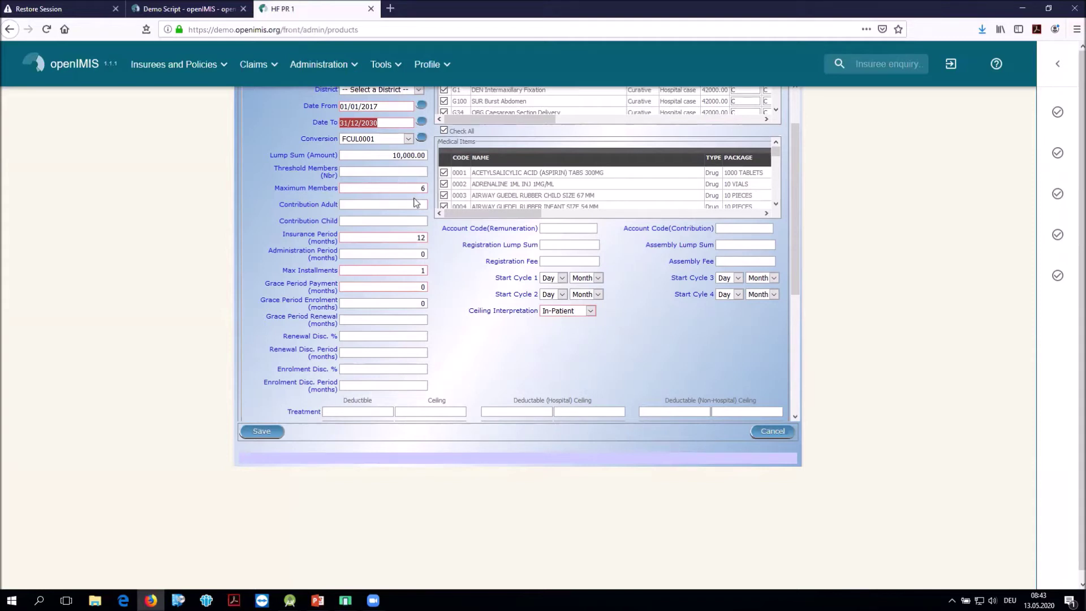
{"action": "left_click_drag", "start_coordinate": [390, 153], "coordinate": [427, 155]}
{"action": "left_click", "coordinate": [413, 204]}
{"action": "scroll", "coordinate": [404, 218], "scroll_direction": "down", "scroll_amount": 2}
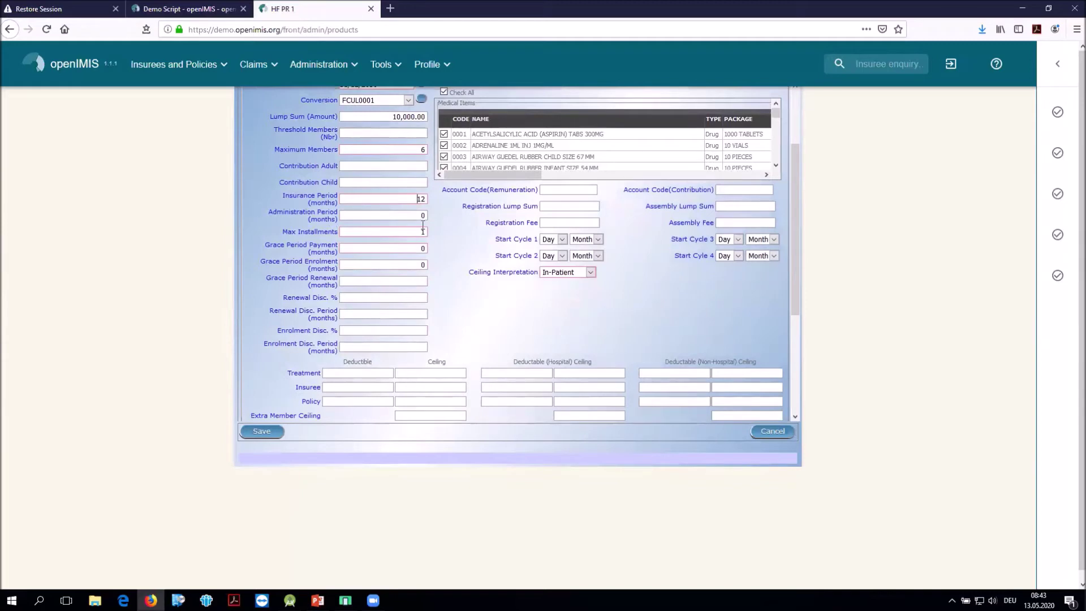
{"action": "left_click", "coordinate": [412, 197]}
{"action": "left_click_drag", "start_coordinate": [263, 261], "coordinate": [318, 286]}
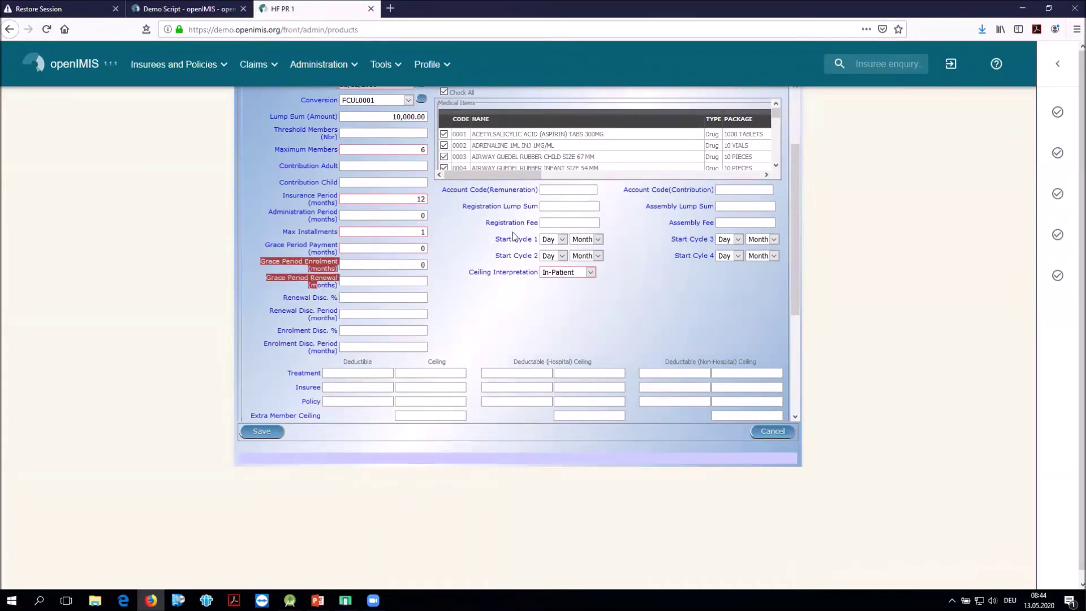
{"action": "left_click_drag", "start_coordinate": [491, 240], "coordinate": [544, 258]}
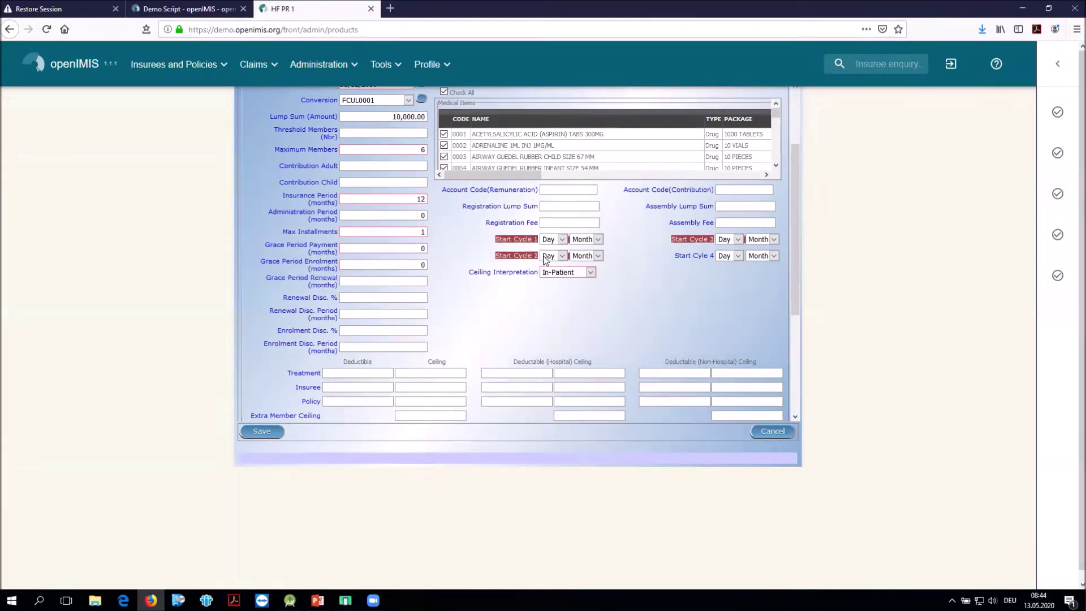
{"action": "left_click", "coordinate": [516, 243]}
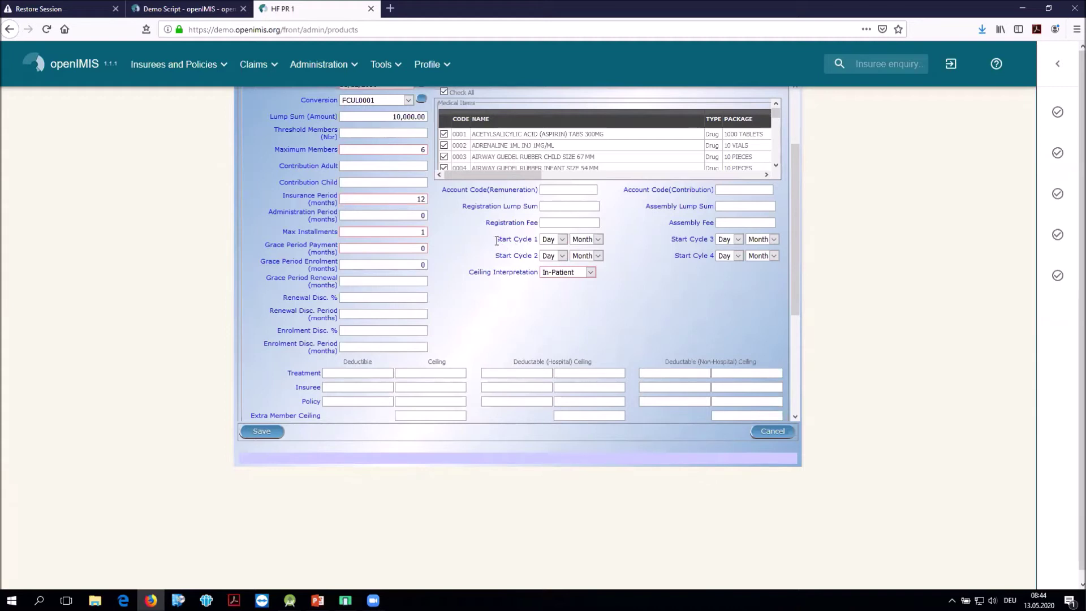
{"action": "left_click_drag", "start_coordinate": [496, 240], "coordinate": [539, 247]}
{"action": "scroll", "coordinate": [282, 244], "scroll_direction": "down", "scroll_amount": 1}
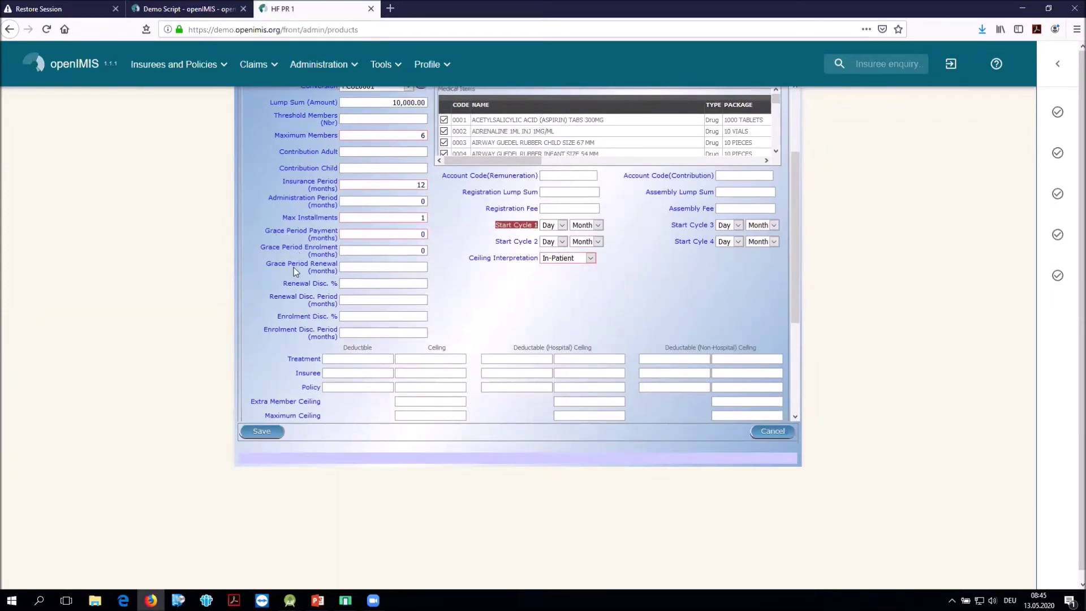
{"action": "scroll", "coordinate": [294, 267], "scroll_direction": "down", "scroll_amount": 2}
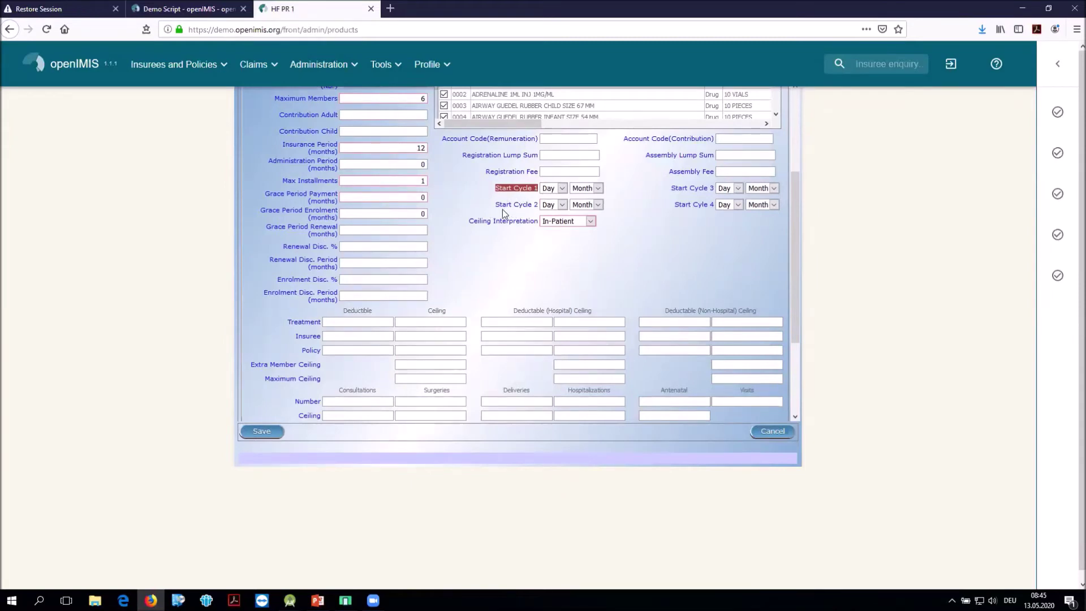
{"action": "left_click_drag", "start_coordinate": [499, 205], "coordinate": [540, 208]}
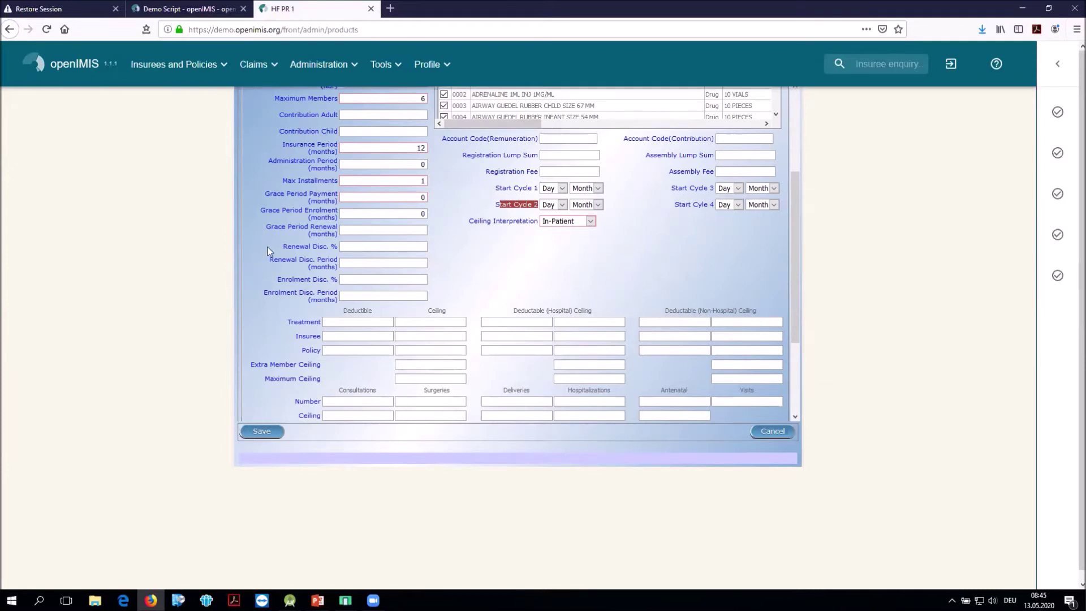
{"action": "right_click", "coordinate": [276, 296]}
{"action": "left_click", "coordinate": [289, 260]}
{"action": "scroll", "coordinate": [462, 275], "scroll_direction": "up", "scroll_amount": 5}
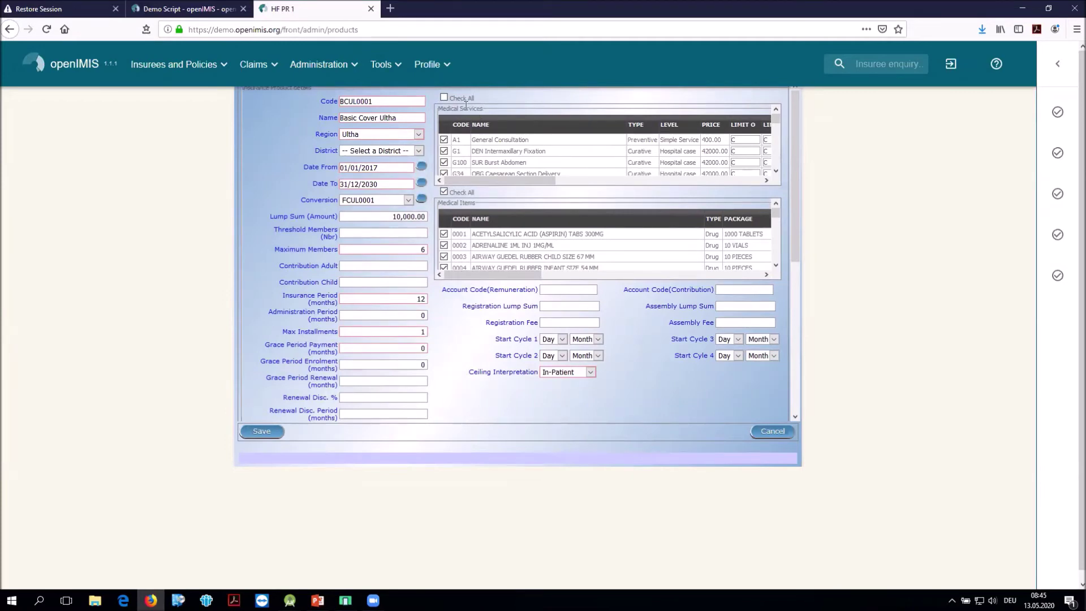
{"action": "right_click", "coordinate": [467, 108]}
{"action": "left_click", "coordinate": [451, 106]}
{"action": "left_click_drag", "start_coordinate": [441, 109], "coordinate": [484, 109]}
{"action": "left_click_drag", "start_coordinate": [441, 202], "coordinate": [473, 203]}
{"action": "left_click_drag", "start_coordinate": [484, 163], "coordinate": [527, 163]}
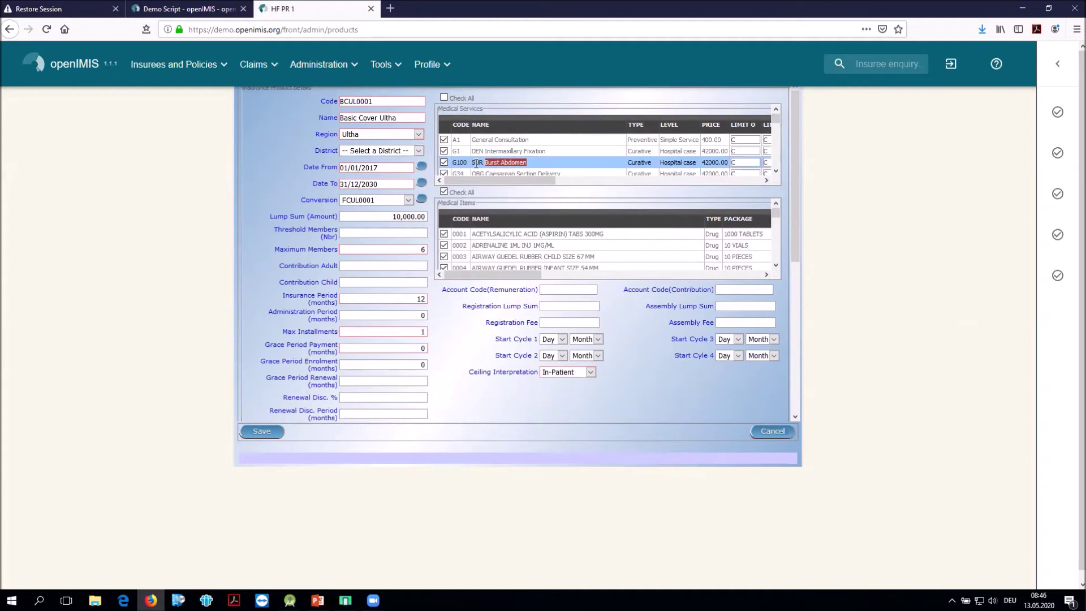
{"action": "left_click", "coordinate": [443, 163]}
{"action": "mouse_move", "coordinate": [773, 125]}
{"action": "left_mouse_down"}
{"action": "mouse_move", "coordinate": [775, 148]}
{"action": "mouse_move", "coordinate": [774, 112]}
{"action": "left_mouse_up"}
{"action": "left_click", "coordinate": [444, 162]}
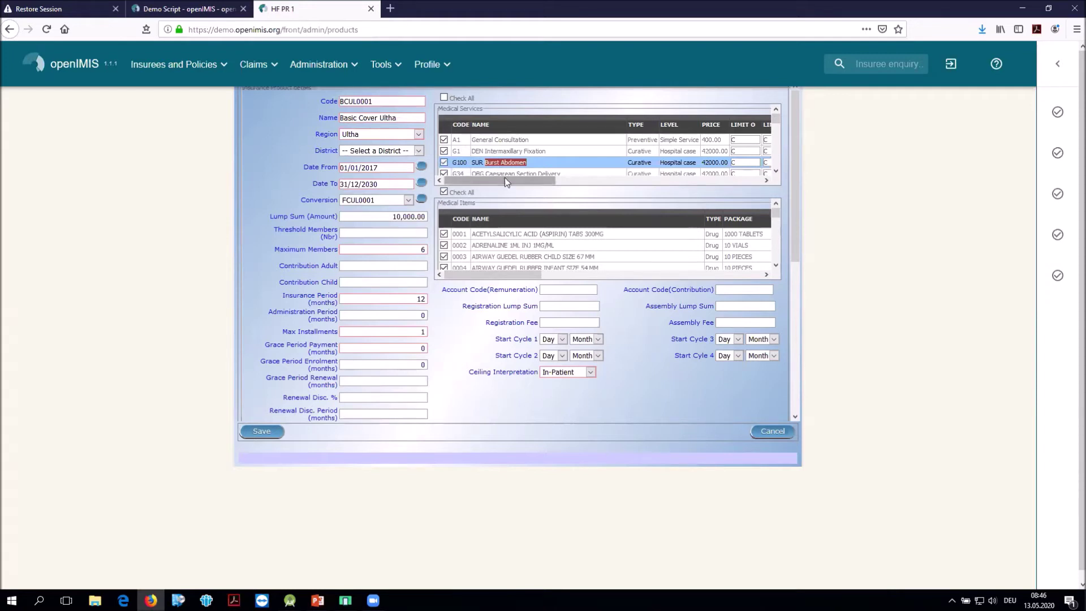
{"action": "left_click_drag", "start_coordinate": [511, 179], "coordinate": [490, 183]}
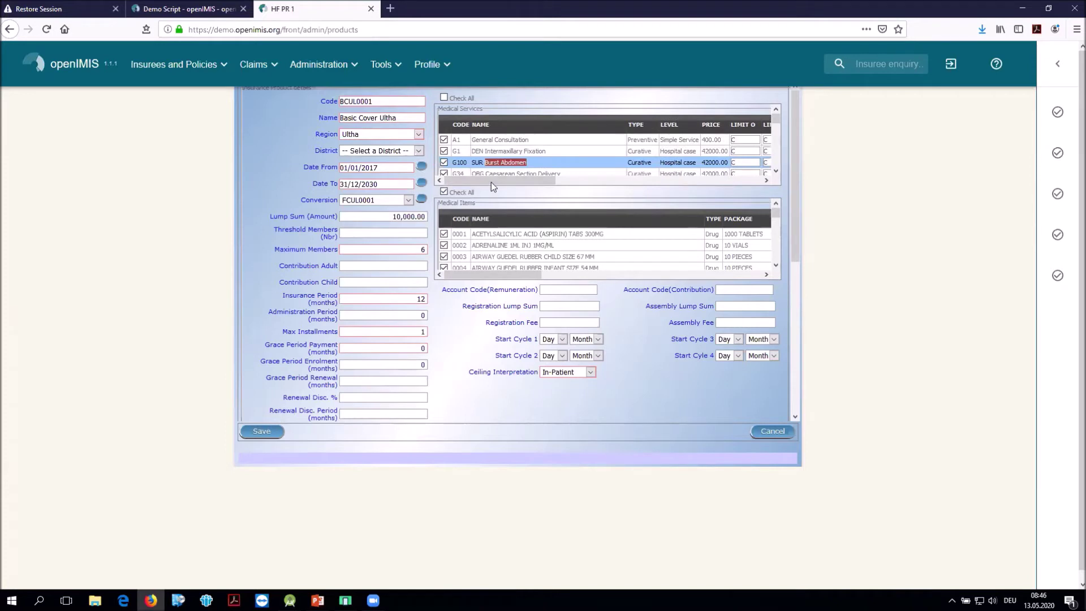
{"action": "left_click_drag", "start_coordinate": [531, 140], "coordinate": [477, 144]}
{"action": "left_click_drag", "start_coordinate": [563, 173], "coordinate": [598, 177]}
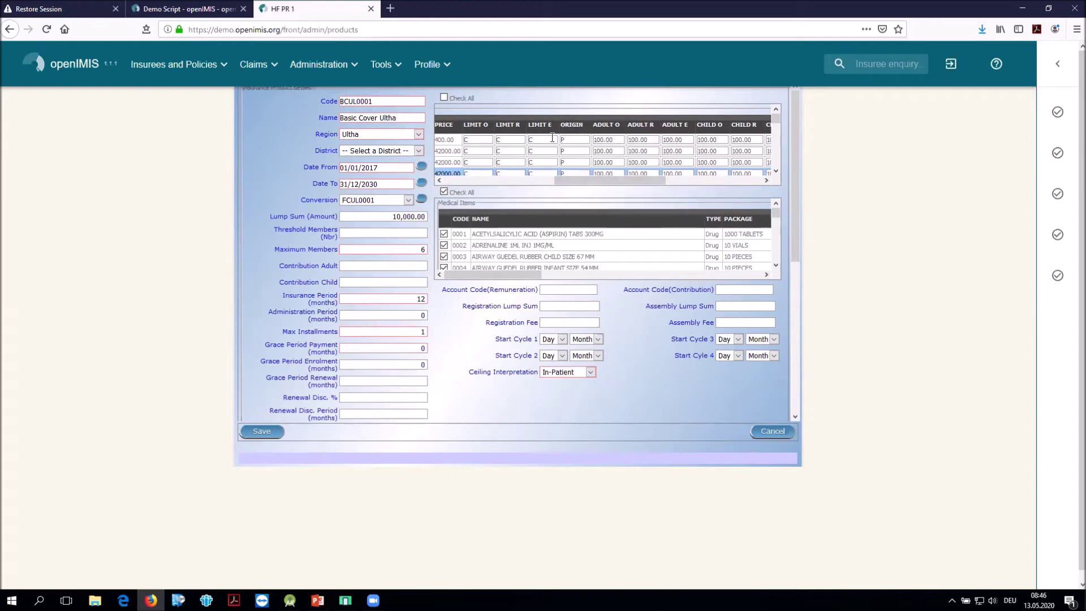
{"action": "left_click_drag", "start_coordinate": [613, 140], "coordinate": [603, 140]}
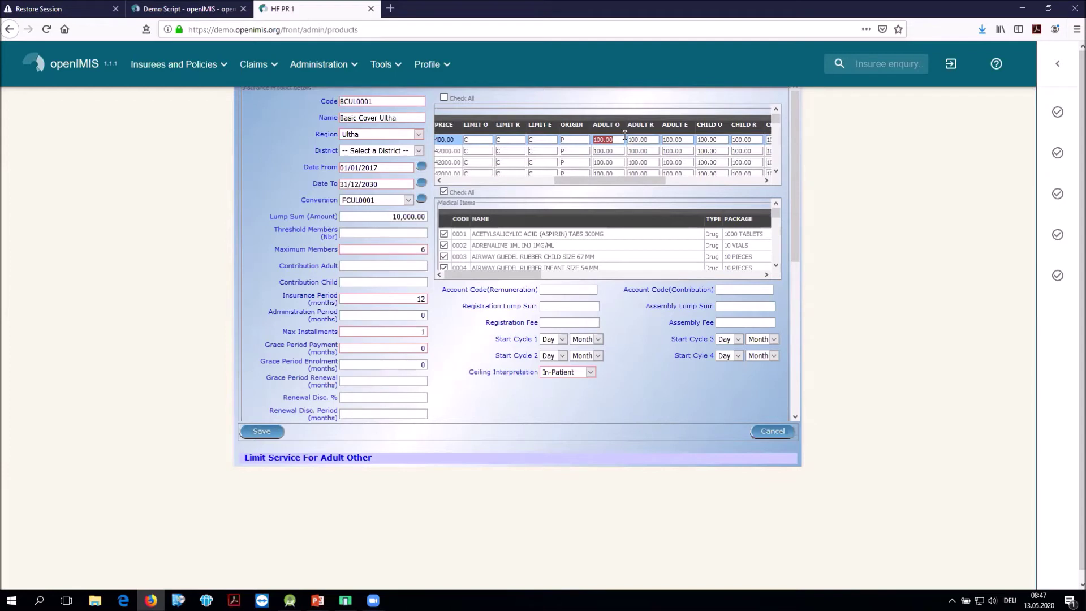
{"action": "left_click_drag", "start_coordinate": [624, 181], "coordinate": [515, 199]}
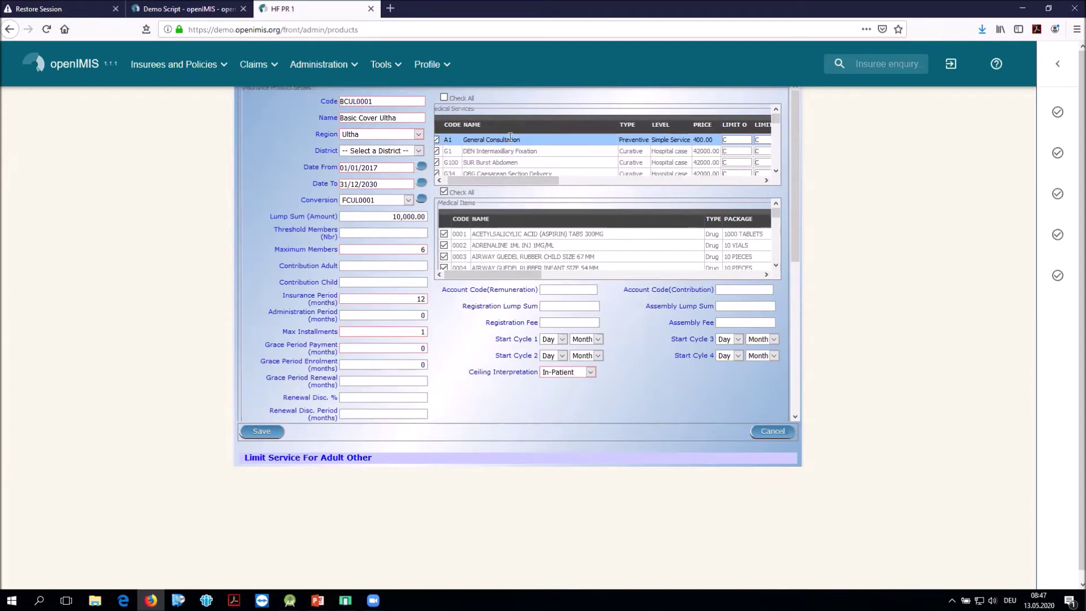
{"action": "left_click_drag", "start_coordinate": [528, 181], "coordinate": [648, 181]}
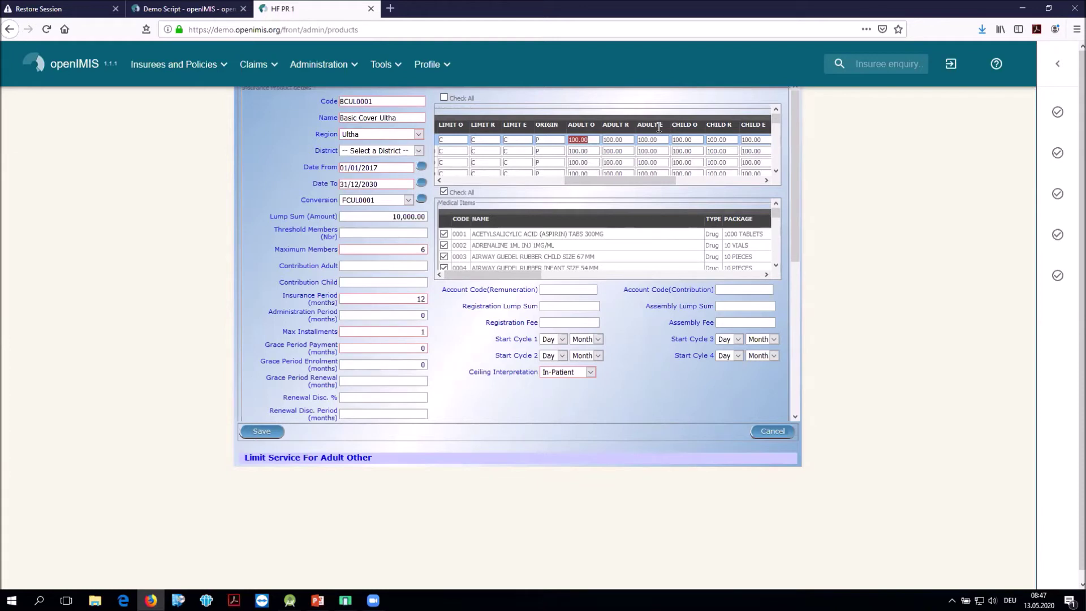
{"action": "double_click", "coordinate": [654, 139]}
{"action": "left_click_drag", "start_coordinate": [634, 139], "coordinate": [567, 140]}
{"action": "left_click_drag", "start_coordinate": [627, 141], "coordinate": [603, 141]}
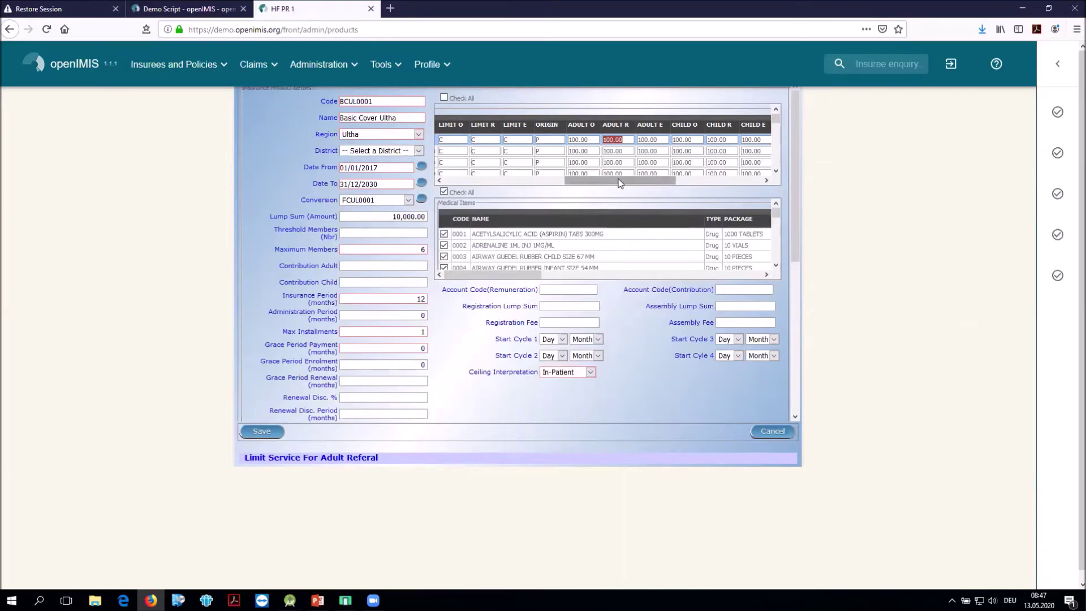
{"action": "left_click_drag", "start_coordinate": [620, 181], "coordinate": [672, 179]}
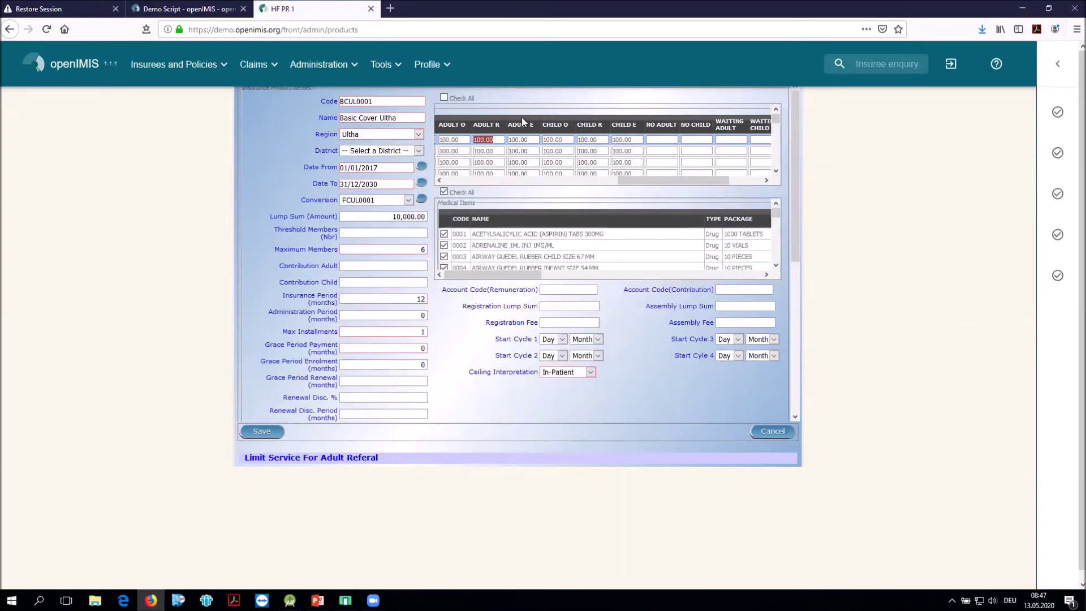
{"action": "left_click_drag", "start_coordinate": [659, 182], "coordinate": [697, 177]}
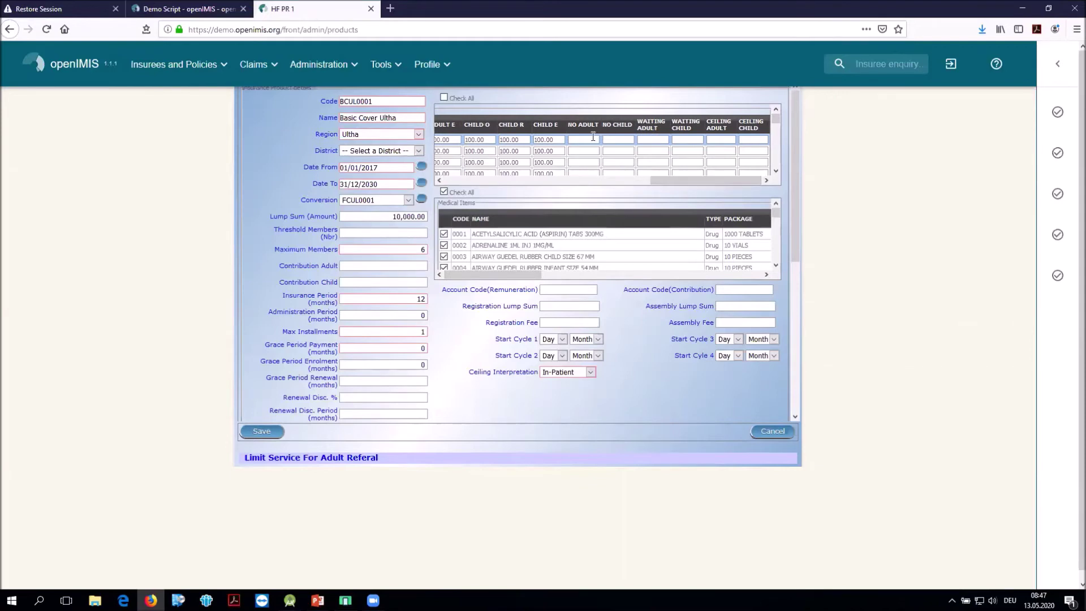
{"action": "mouse_move", "coordinate": [707, 180]}
{"action": "left_mouse_down"}
{"action": "mouse_move", "coordinate": [439, 181]}
{"action": "mouse_move", "coordinate": [713, 170]}
{"action": "left_mouse_up"}
{"action": "mouse_move", "coordinate": [668, 180]}
{"action": "left_mouse_down"}
{"action": "mouse_move", "coordinate": [515, 181]}
{"action": "mouse_move", "coordinate": [521, 191]}
{"action": "mouse_move", "coordinate": [649, 174]}
{"action": "mouse_move", "coordinate": [701, 182]}
{"action": "mouse_move", "coordinate": [509, 176]}
{"action": "mouse_move", "coordinate": [684, 170]}
{"action": "left_mouse_up"}
{"action": "left_click", "coordinate": [658, 150]}
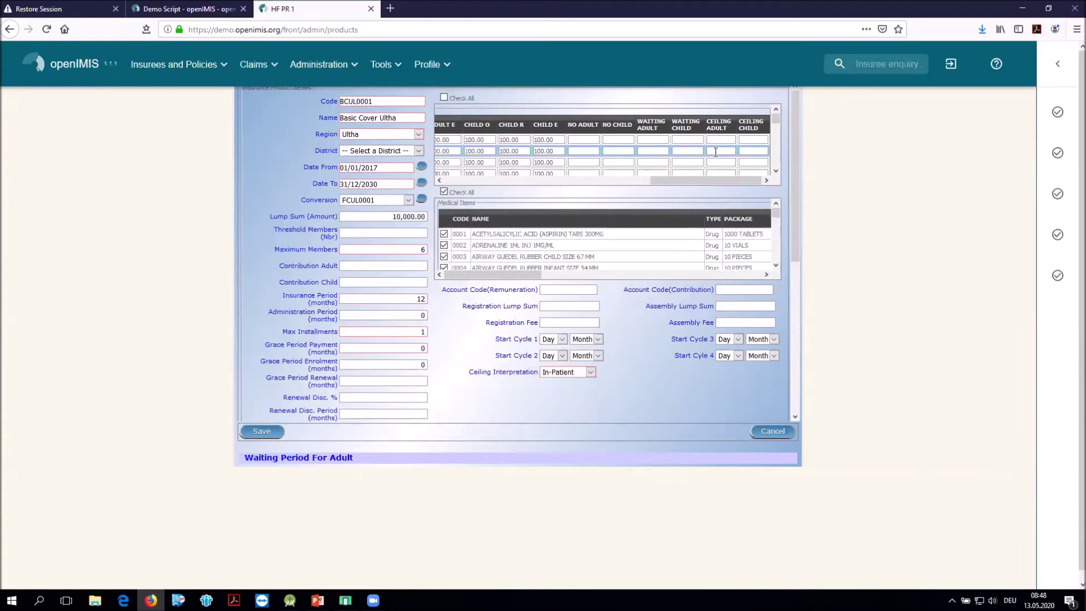
{"action": "left_click", "coordinate": [715, 152]}
{"action": "left_click_drag", "start_coordinate": [710, 179], "coordinate": [507, 183]}
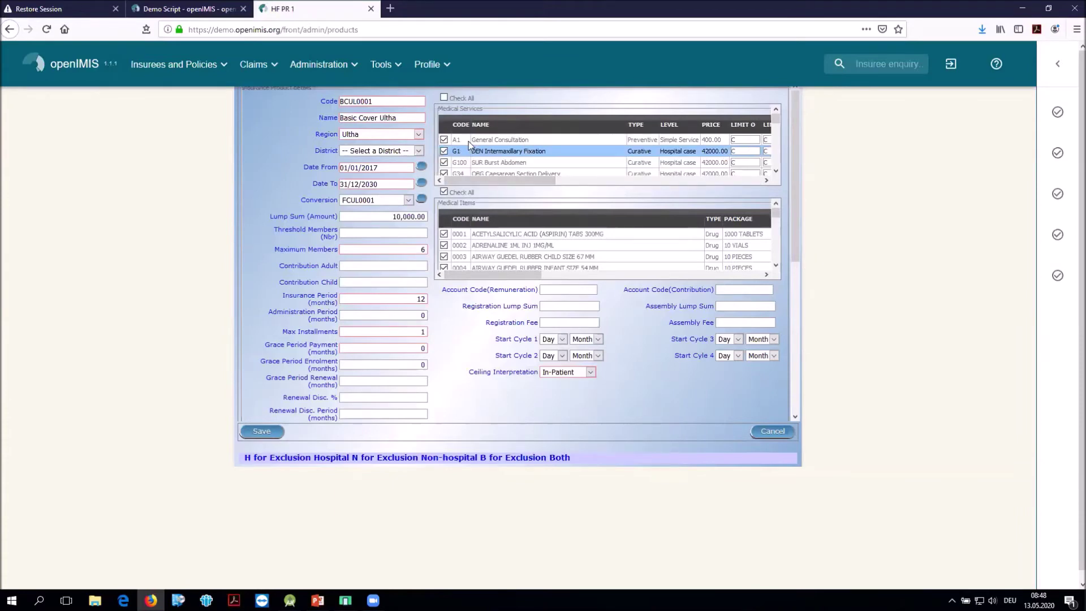
{"action": "left_click_drag", "start_coordinate": [473, 140], "coordinate": [535, 140]}
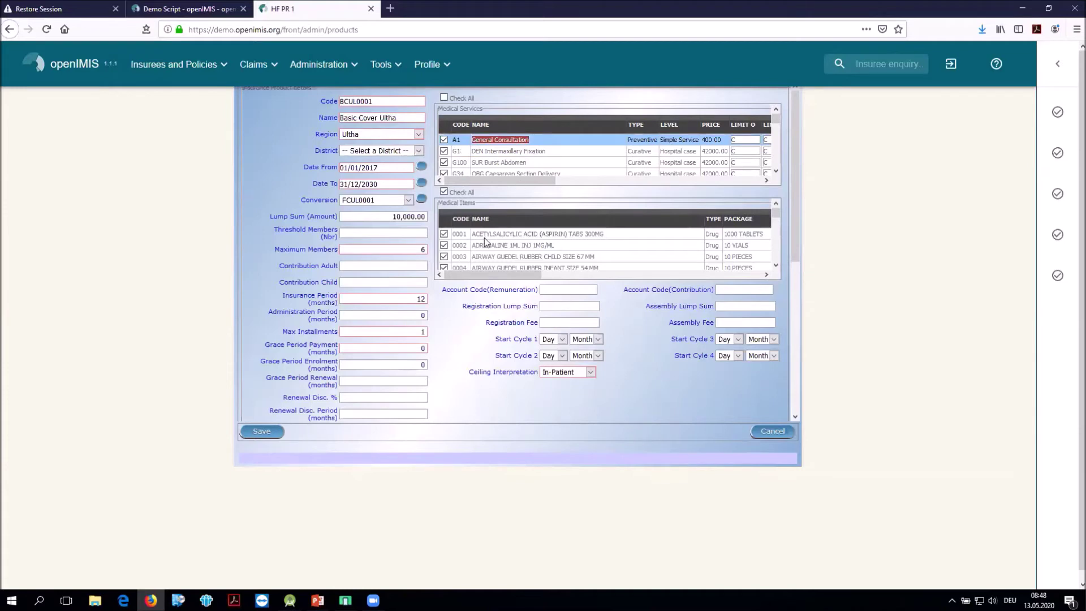
{"action": "left_click_drag", "start_coordinate": [474, 234], "coordinate": [653, 293]}
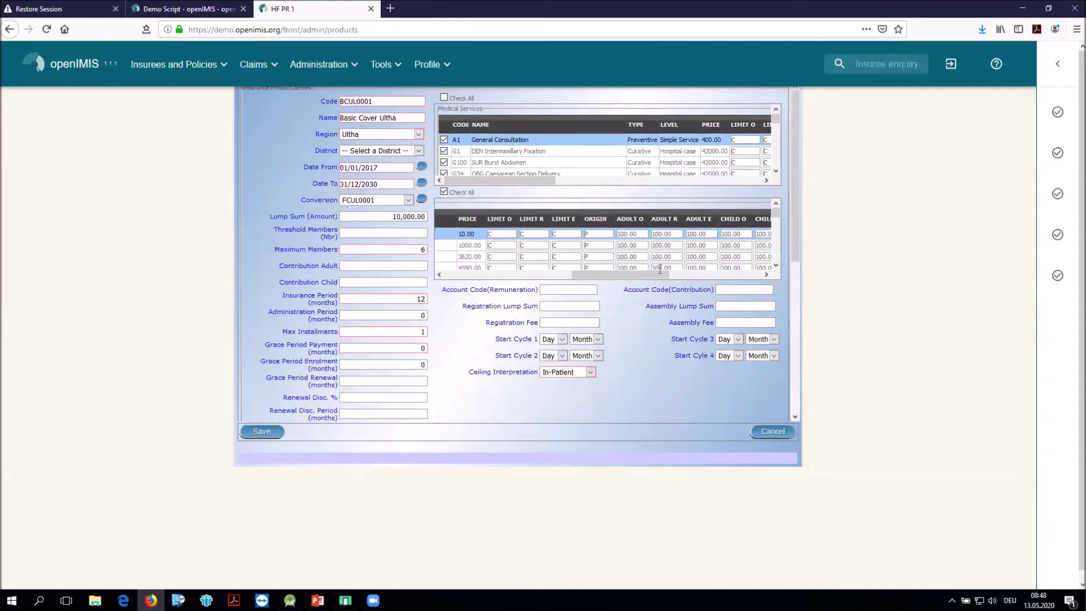
{"action": "left_click_drag", "start_coordinate": [652, 275], "coordinate": [525, 276]}
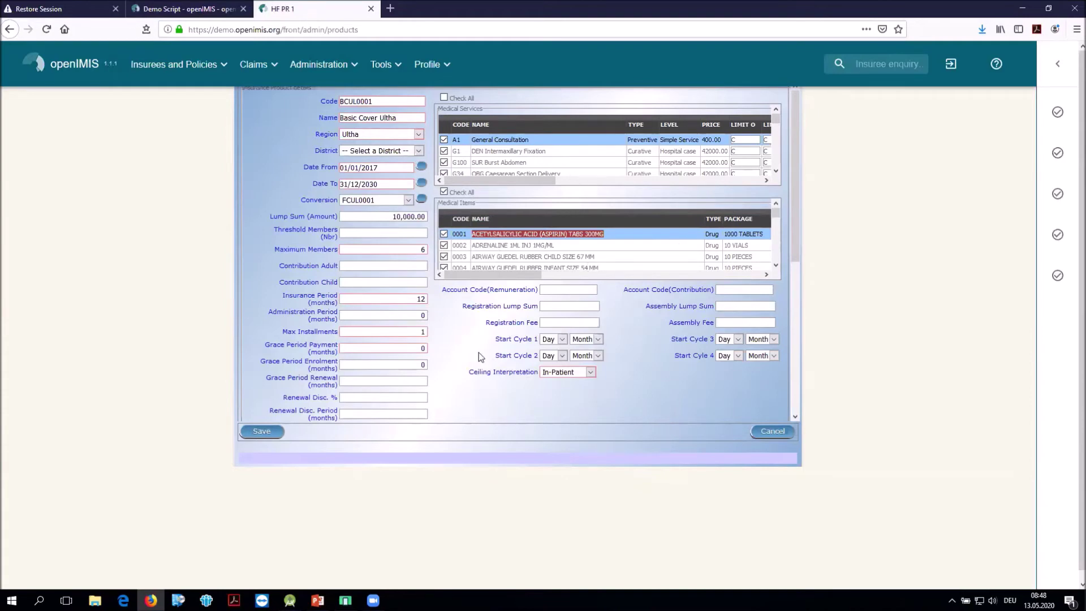
{"action": "scroll", "coordinate": [478, 356], "scroll_direction": "down", "scroll_amount": 5}
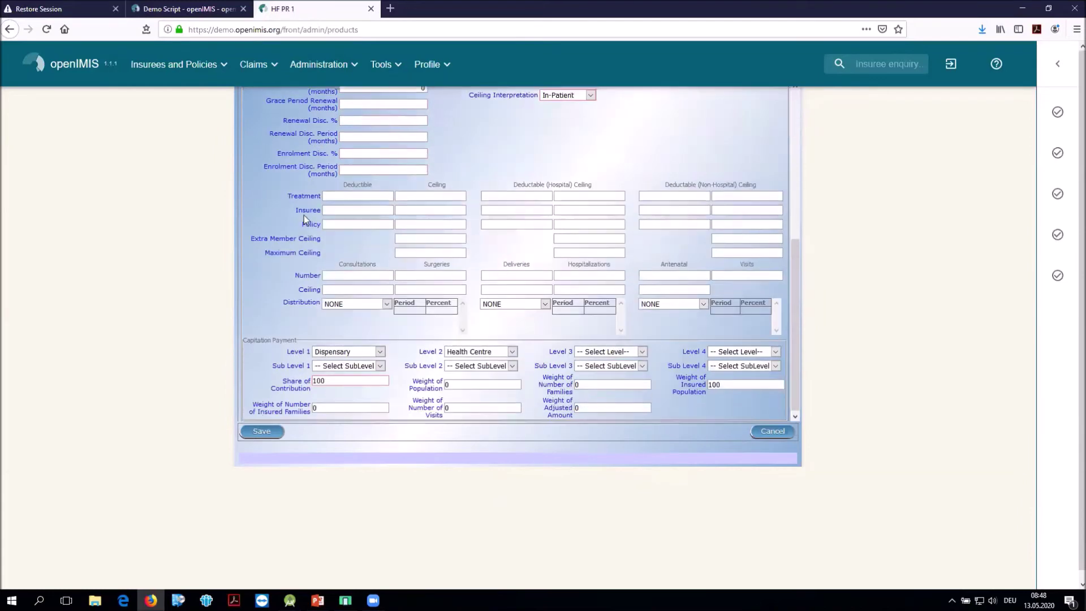
{"action": "left_click_drag", "start_coordinate": [286, 195], "coordinate": [323, 227]}
{"action": "left_click_drag", "start_coordinate": [287, 197], "coordinate": [323, 196]}
{"action": "left_click", "coordinate": [294, 212]}
{"action": "left_click_drag", "start_coordinate": [302, 224], "coordinate": [321, 227]}
{"action": "scroll", "coordinate": [670, 253], "scroll_direction": "up", "scroll_amount": 3}
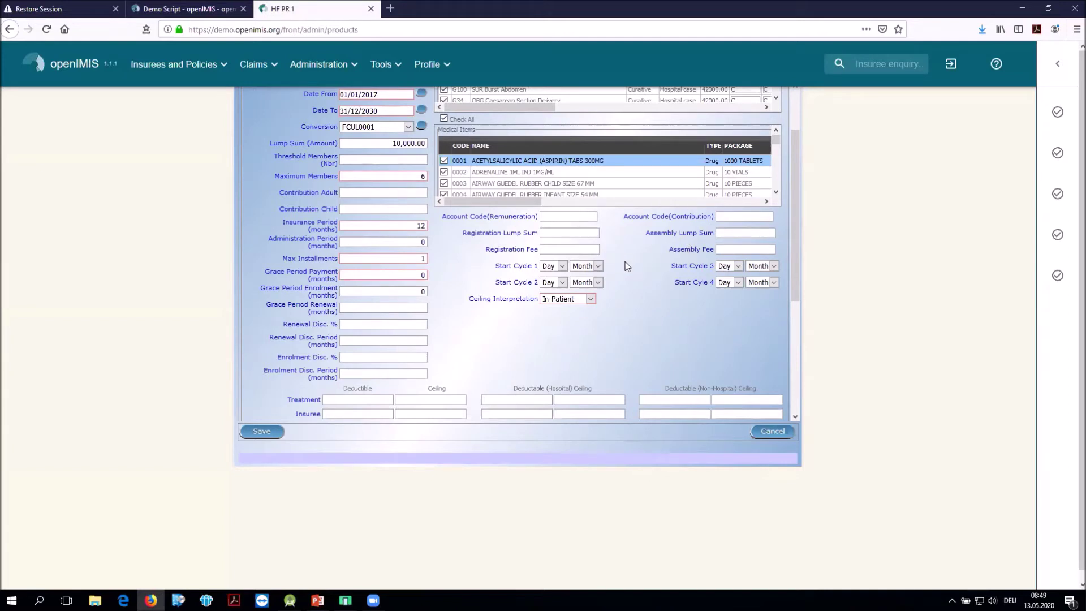
{"action": "scroll", "coordinate": [627, 283], "scroll_direction": "down", "scroll_amount": 3}
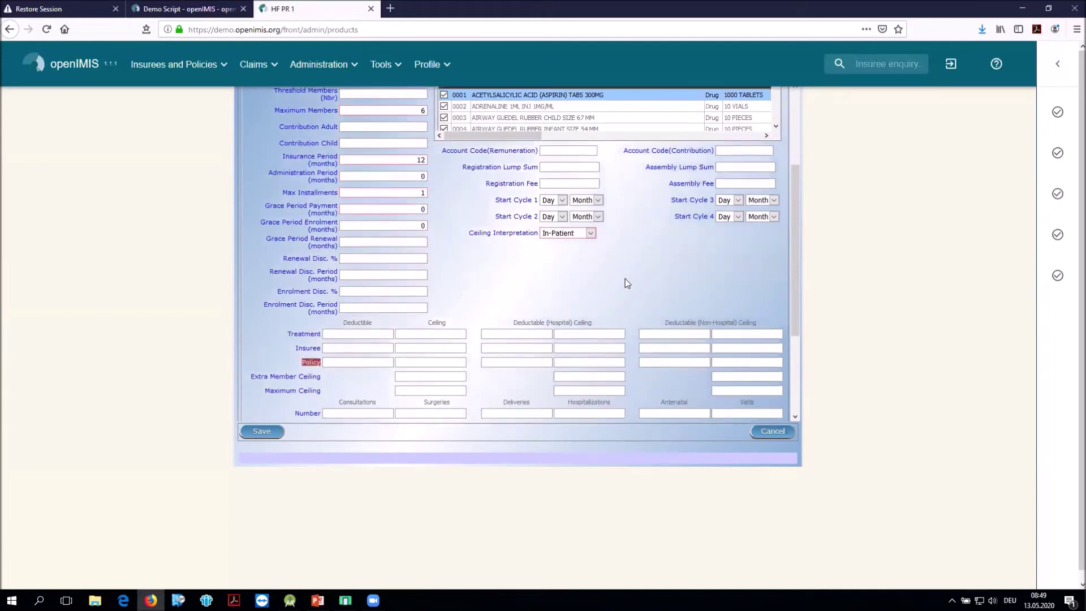
{"action": "scroll", "coordinate": [626, 280], "scroll_direction": "down", "scroll_amount": 1}
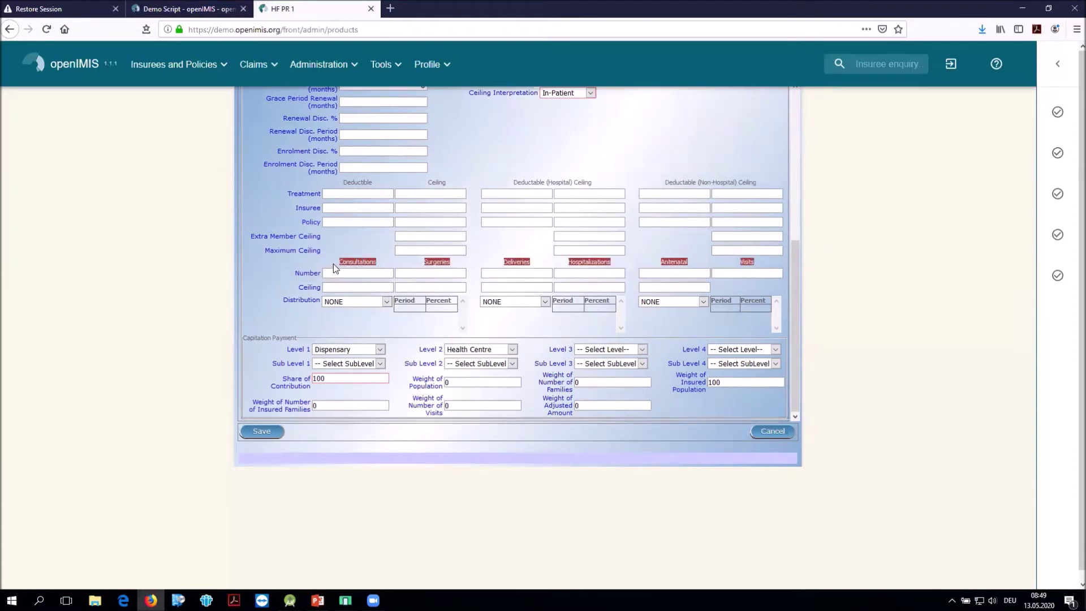
{"action": "left_click", "coordinate": [367, 274]}
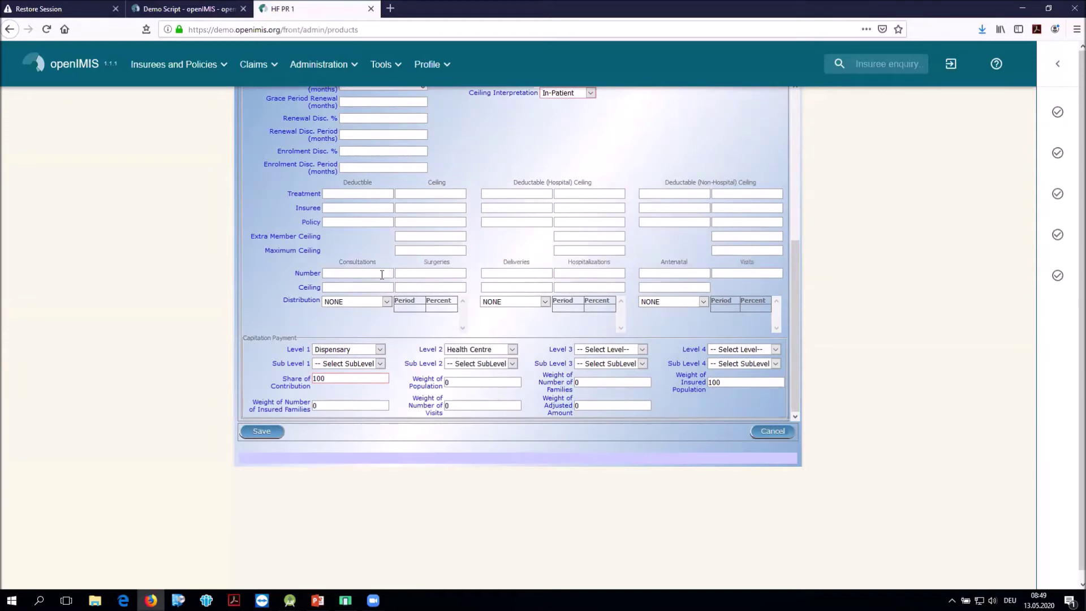
{"action": "left_click", "coordinate": [449, 270]}
{"action": "left_click", "coordinate": [448, 288]}
{"action": "left_click_drag", "start_coordinate": [284, 300], "coordinate": [320, 299]}
{"action": "left_click", "coordinate": [372, 304]}
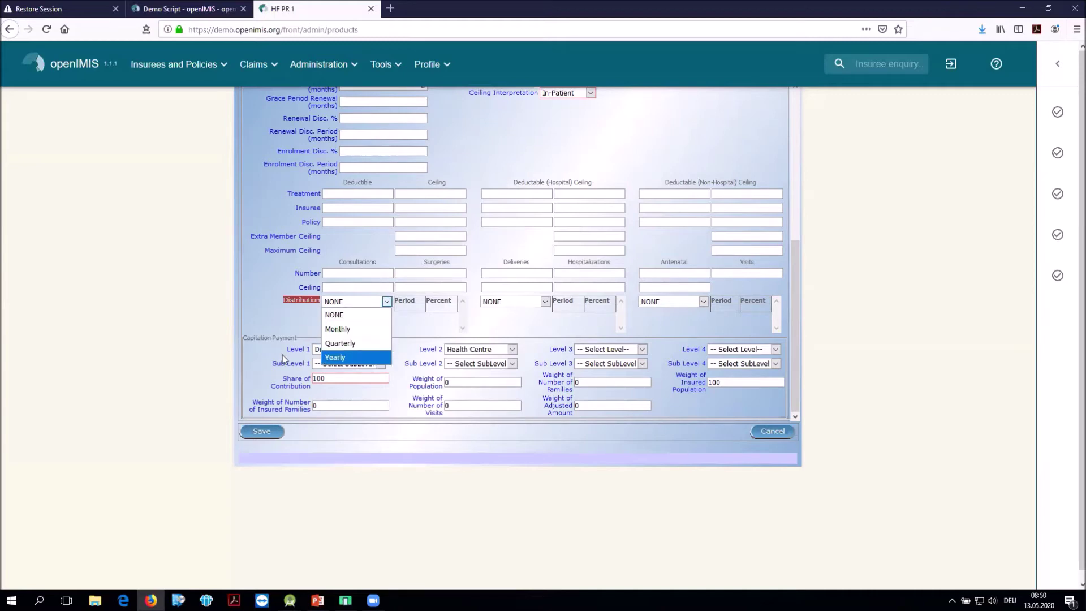
{"action": "left_click", "coordinate": [340, 343]}
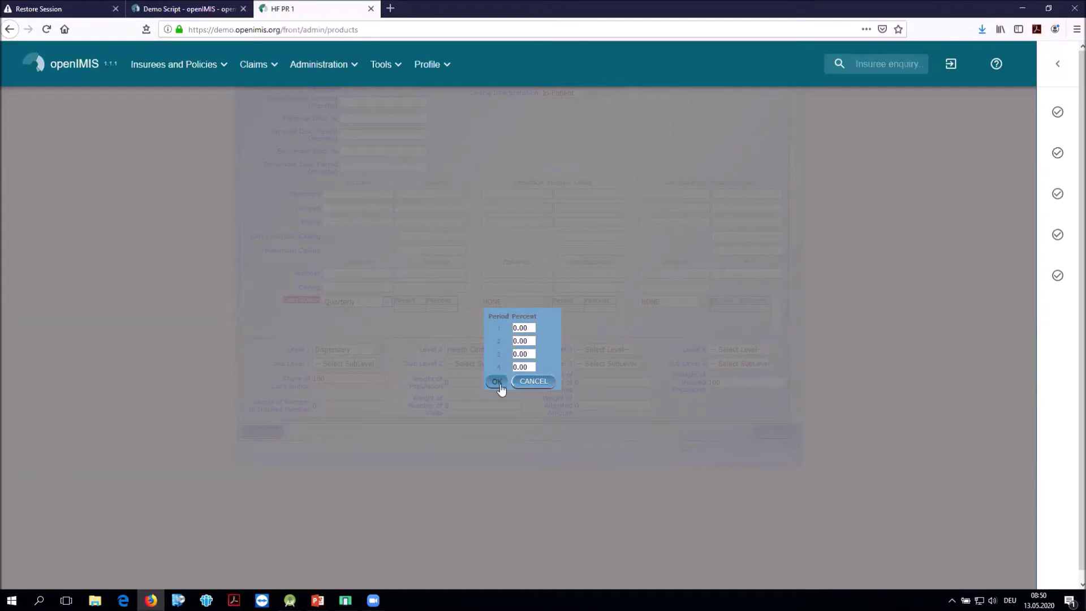
{"action": "left_click", "coordinate": [535, 384]}
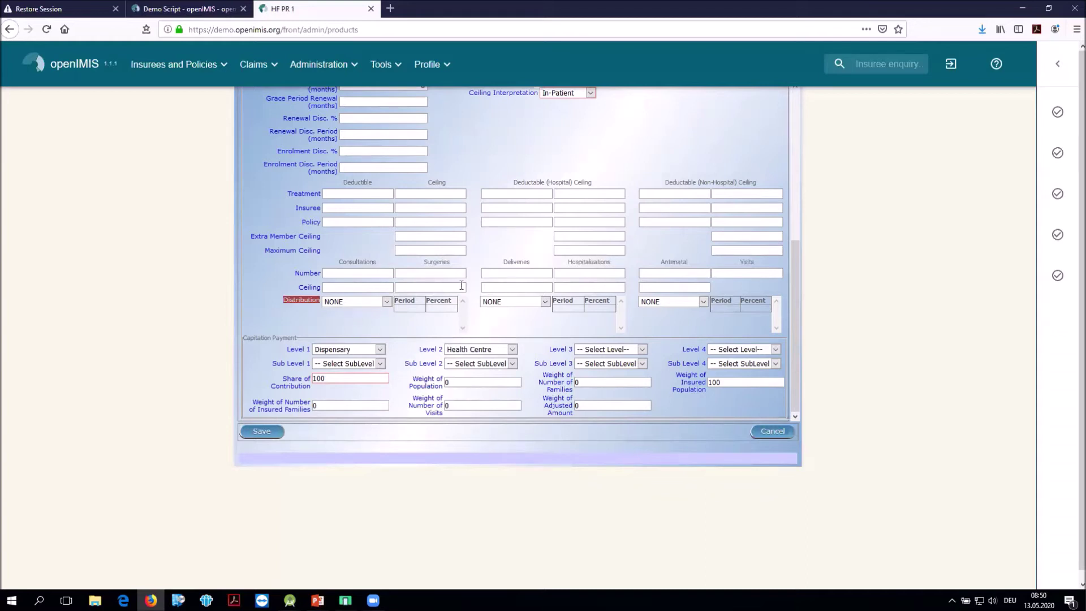
Highlight the Capitation Payment section, its 100 share of contribution, and the population and family weights.
{"action": "scroll", "coordinate": [394, 336], "scroll_direction": "down", "scroll_amount": 1}
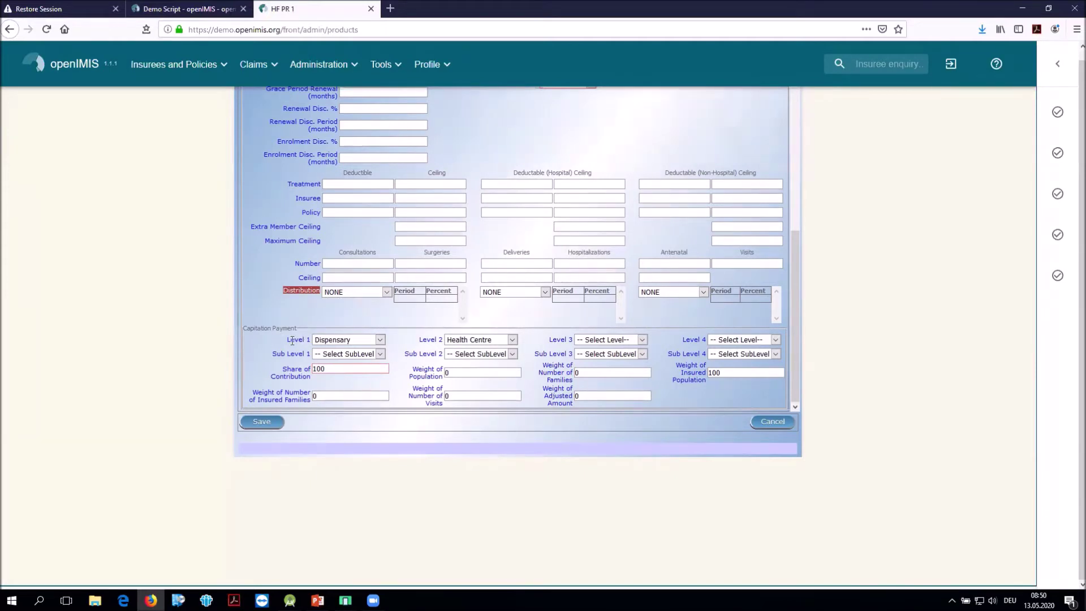
{"action": "left_click_drag", "start_coordinate": [244, 328], "coordinate": [300, 339]}
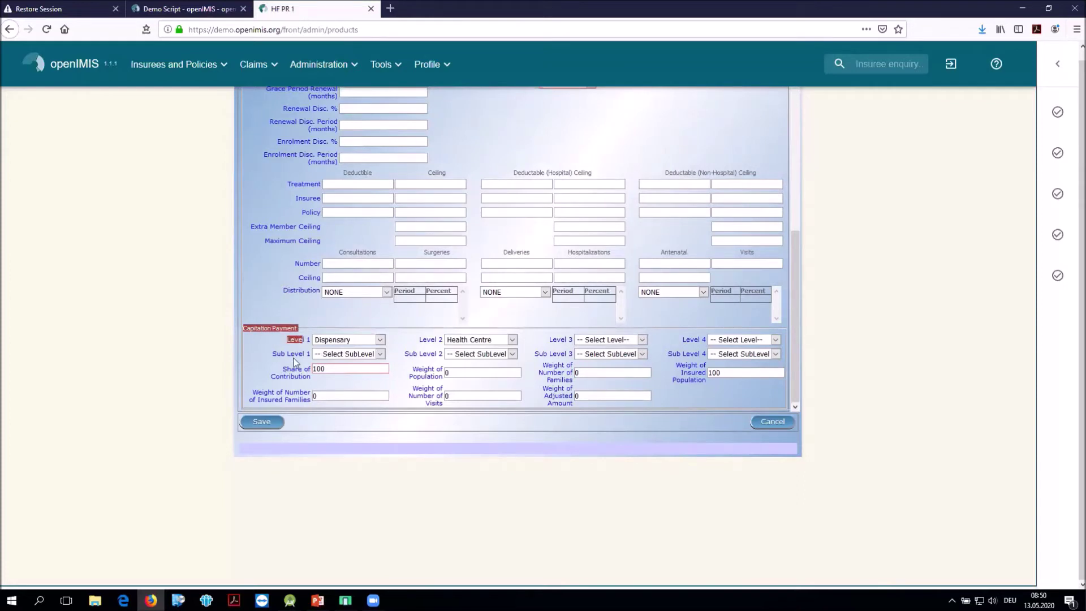
{"action": "left_click", "coordinate": [293, 362]}
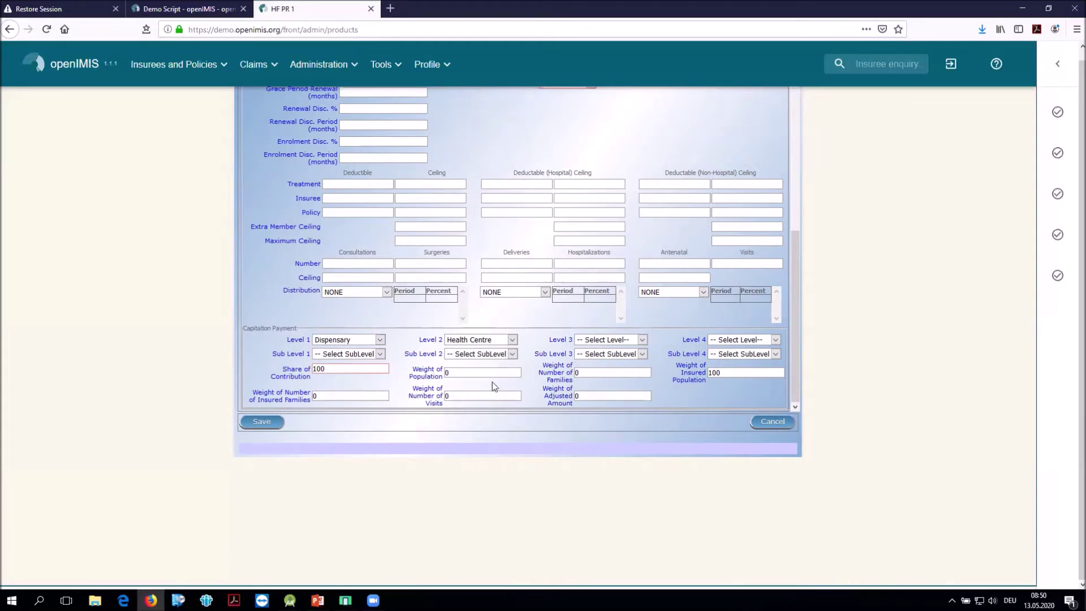
{"action": "left_click_drag", "start_coordinate": [338, 368], "coordinate": [303, 369]}
{"action": "left_click", "coordinate": [408, 375]}
{"action": "left_click_drag", "start_coordinate": [411, 368], "coordinate": [447, 391]}
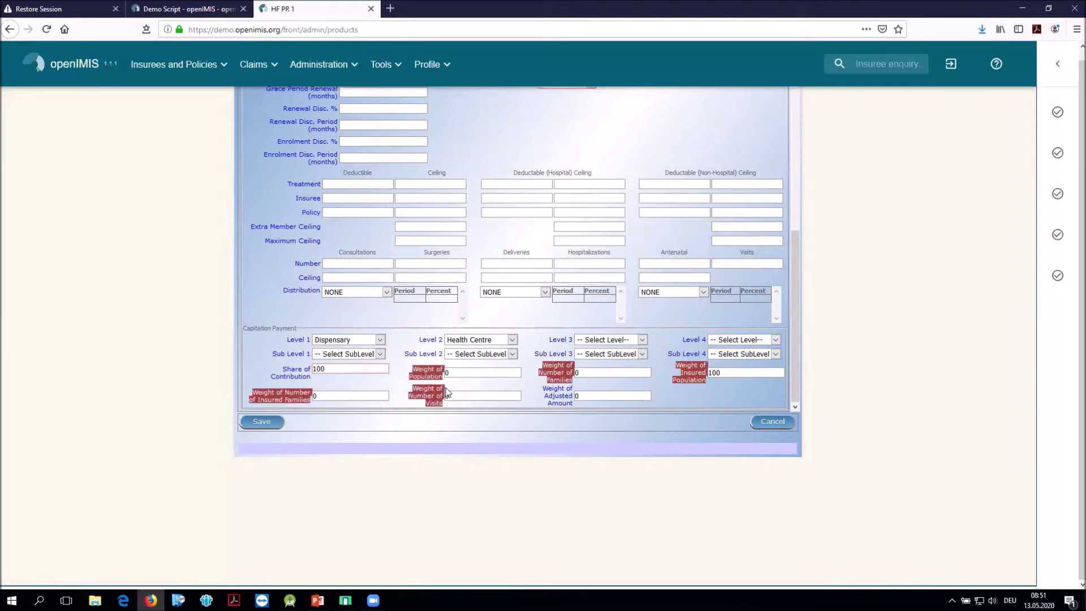
{"action": "left_click", "coordinate": [446, 392]}
{"action": "left_click_drag", "start_coordinate": [414, 369], "coordinate": [443, 378]}
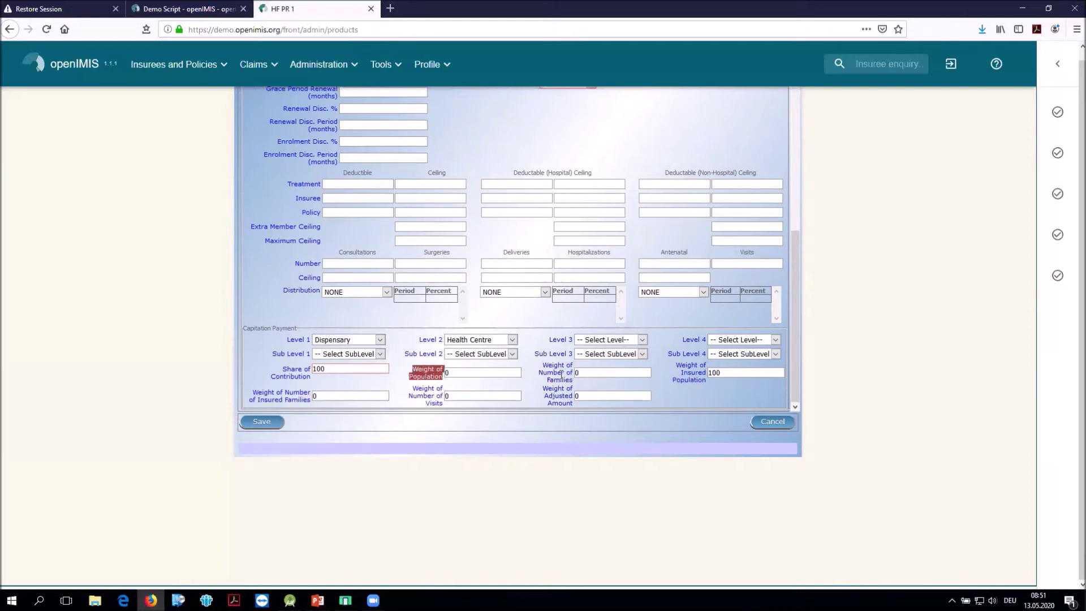
{"action": "left_click_drag", "start_coordinate": [542, 365], "coordinate": [576, 385]}
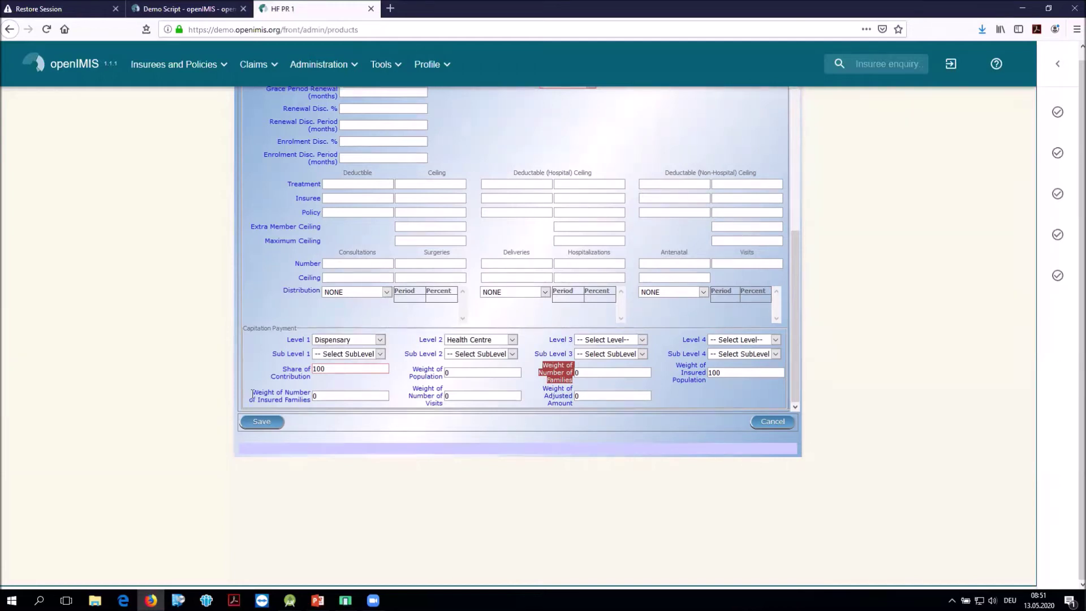
Start the slide show on the 'Session 3: Practice round 2' slide in PowerPoint.
{"action": "scroll", "coordinate": [419, 386], "scroll_direction": "up", "scroll_amount": 5}
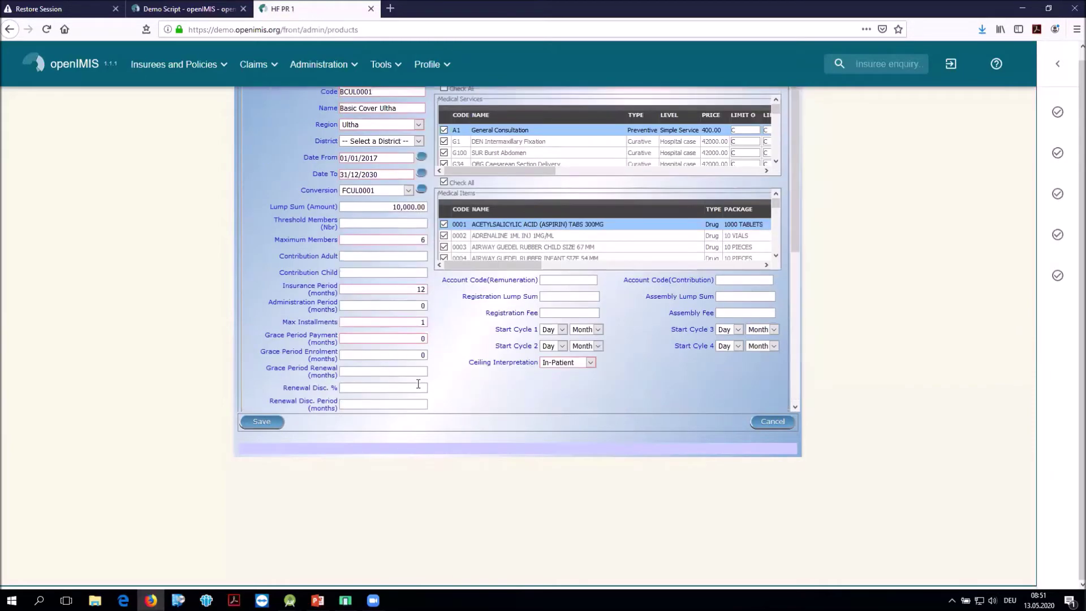
{"action": "scroll", "coordinate": [410, 338], "scroll_direction": "down", "scroll_amount": 3}
{"action": "scroll", "coordinate": [409, 338], "scroll_direction": "down", "scroll_amount": 3}
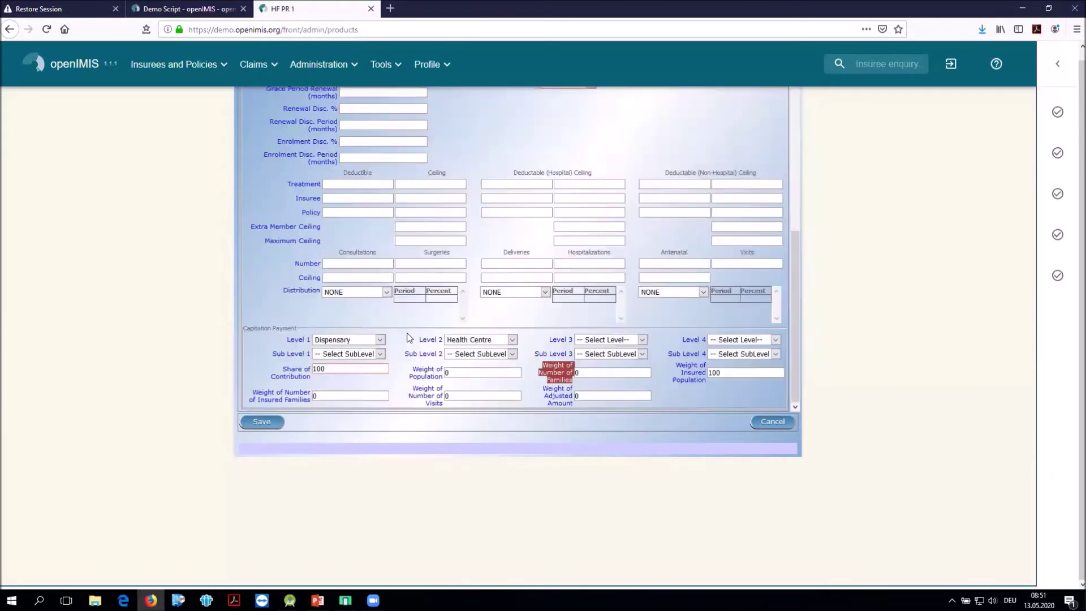
{"action": "scroll", "coordinate": [406, 324], "scroll_direction": "up", "scroll_amount": 6}
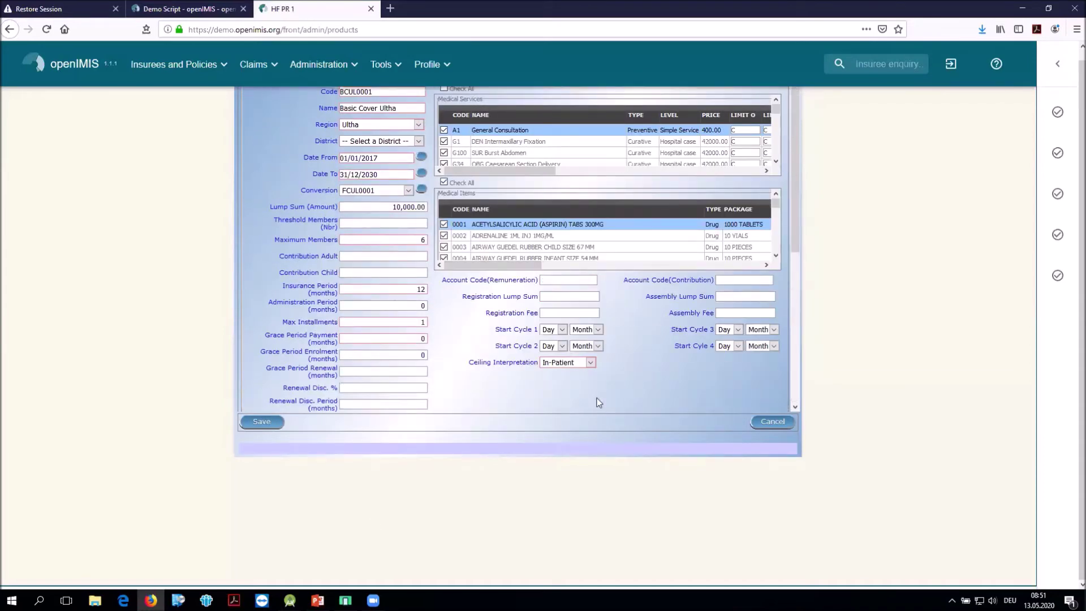
{"action": "key", "text": "alt+Tab"}
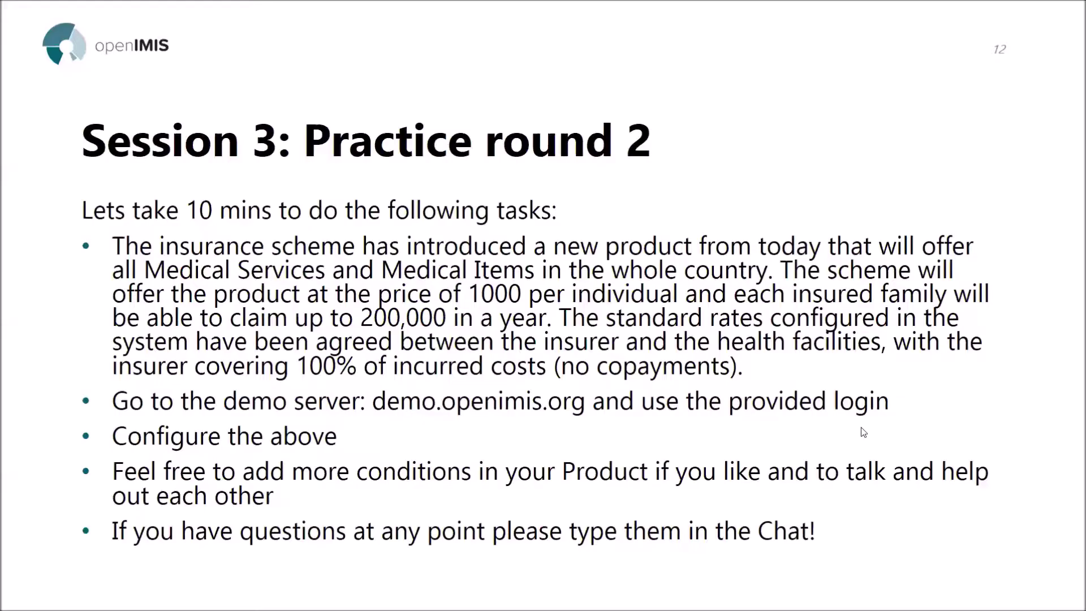
{"action": "left_click", "coordinate": [965, 583]}
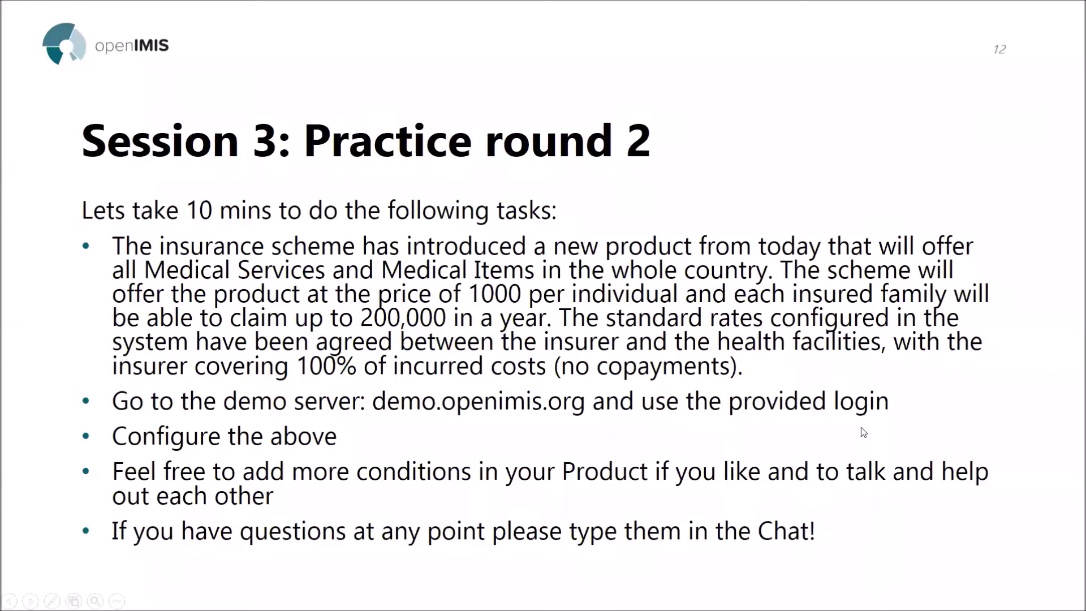
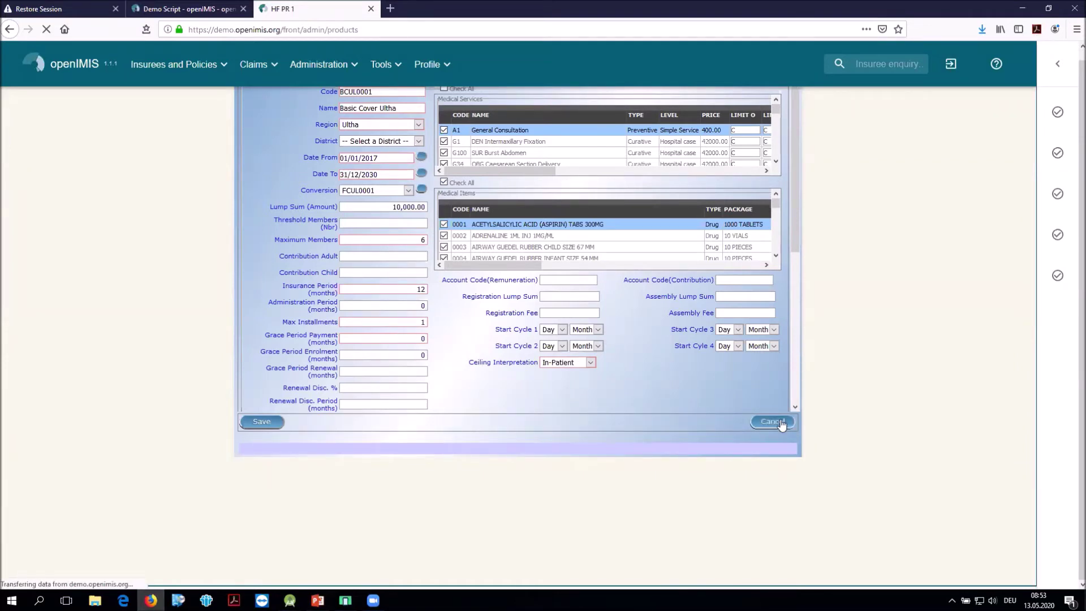
Review the Basic Cover Ultha (BCUL0001) product settings and return to the four-product list.
{"action": "mouse_move", "coordinate": [358, 77]}
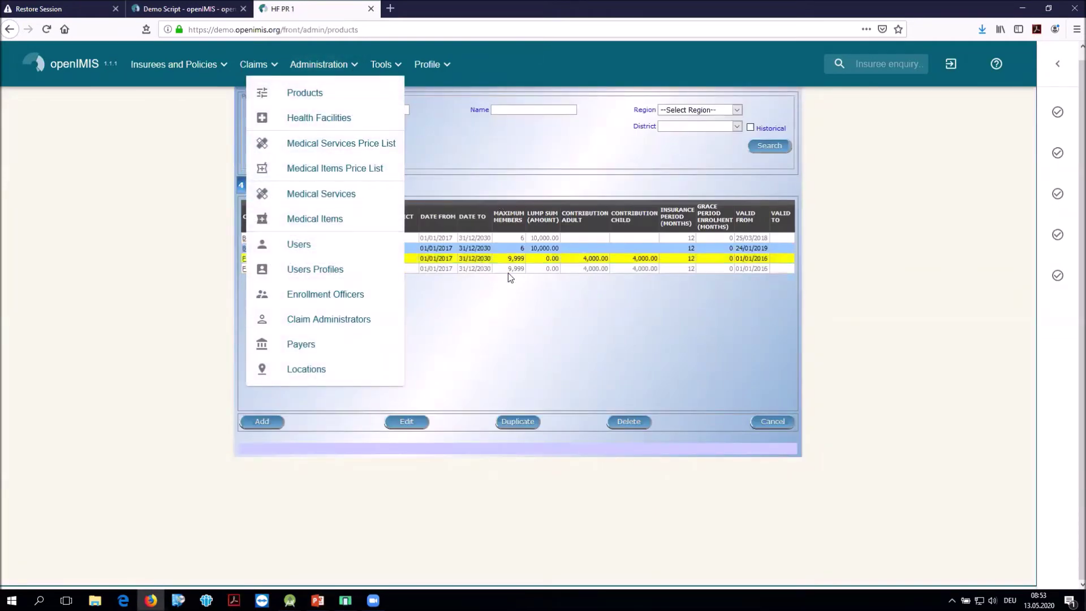
Open Basic Cover Tahida (BCTA0001), load its medical items, then cancel back to the list.
{"action": "left_click", "coordinate": [349, 68]}
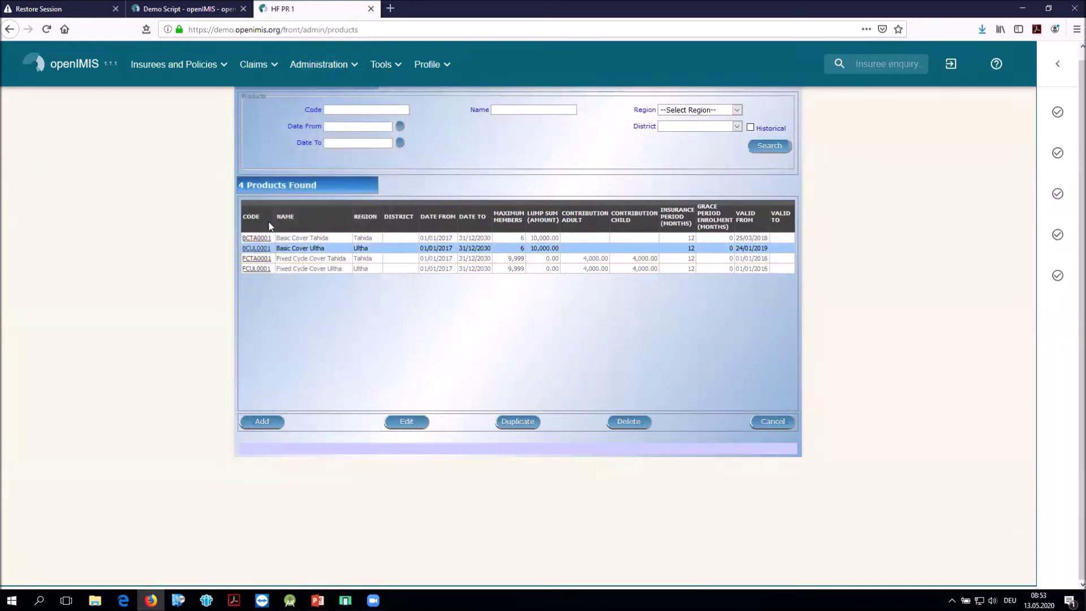
{"action": "left_click", "coordinate": [261, 242]}
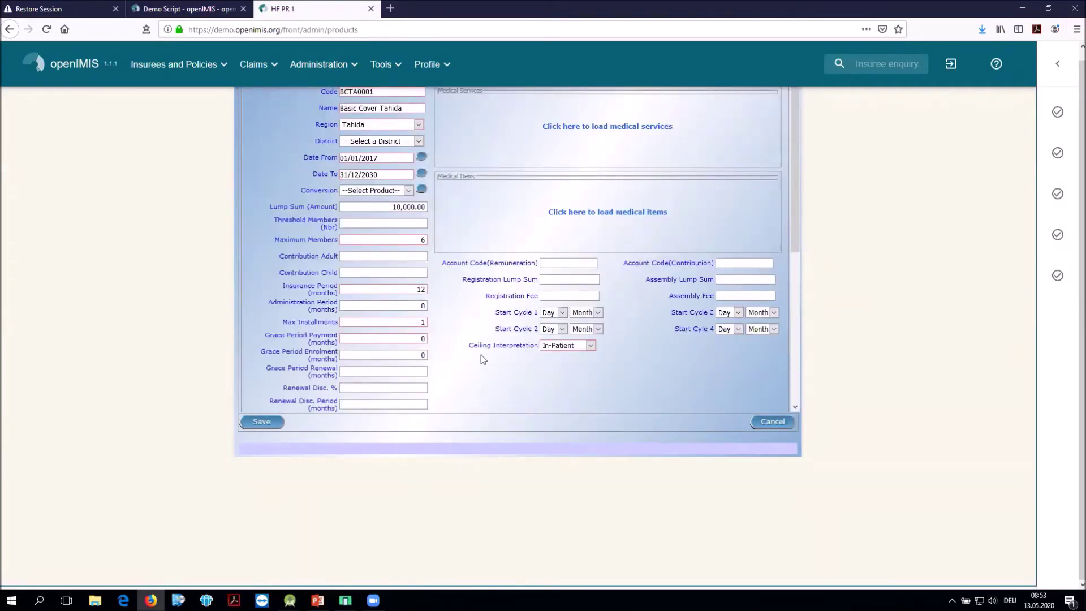
{"action": "left_click", "coordinate": [612, 213]}
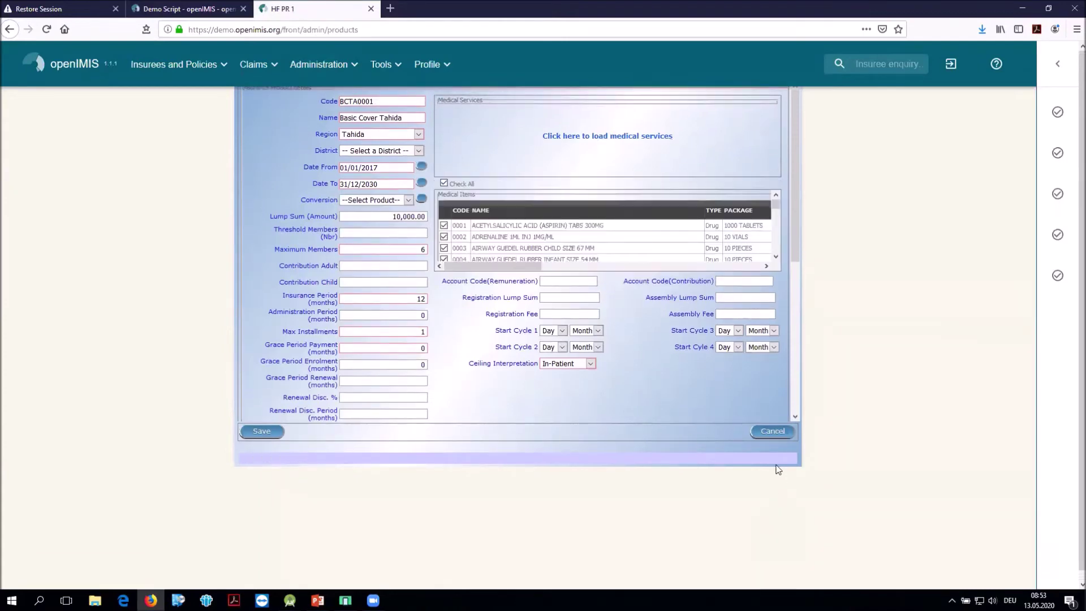
{"action": "left_click", "coordinate": [772, 432]}
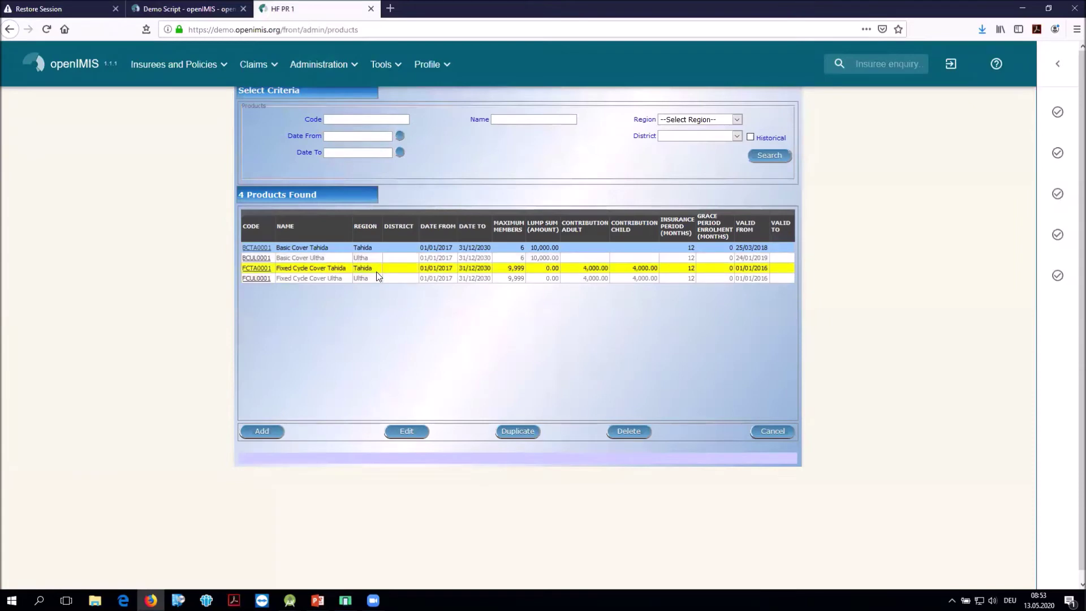
Duplicate Basic Cover Tahida as code TC123, named 'Advanced Coverage', with region National.
{"action": "left_click", "coordinate": [516, 431]}
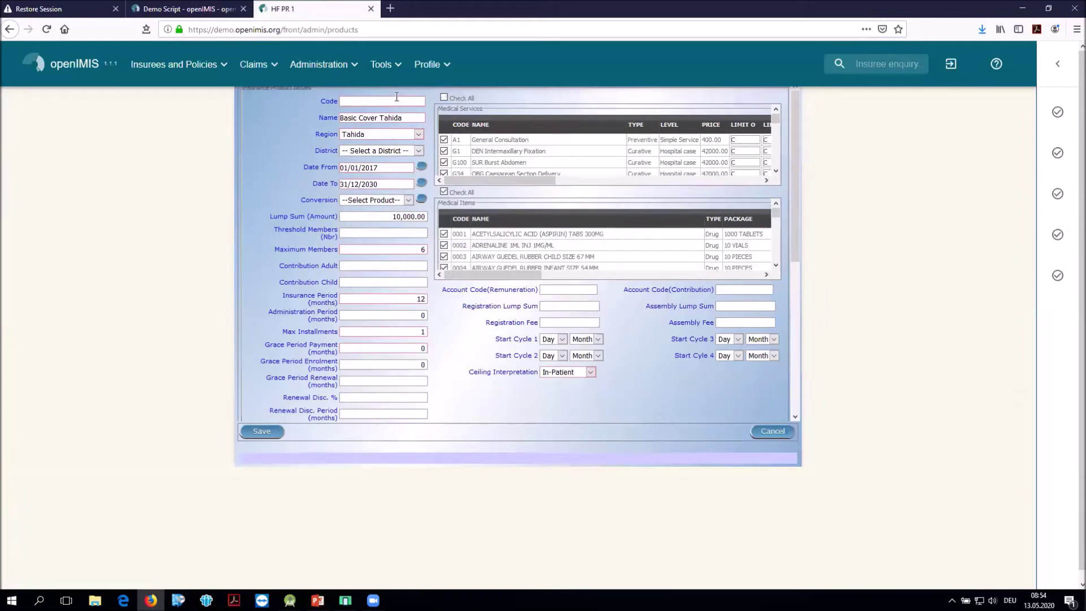
{"action": "type", "text": "TC123"}
{"action": "left_click_drag", "start_coordinate": [362, 119], "coordinate": [326, 120]}
{"action": "type", "text": "Advanced Coverage"}
{"action": "left_click", "coordinate": [403, 135]}
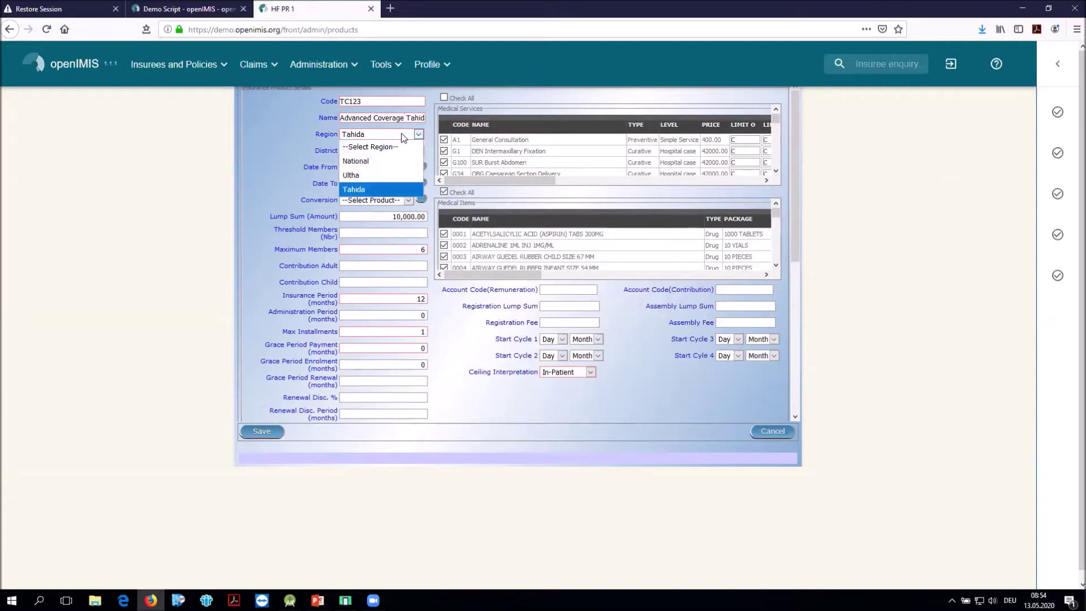
{"action": "left_click", "coordinate": [403, 117]}
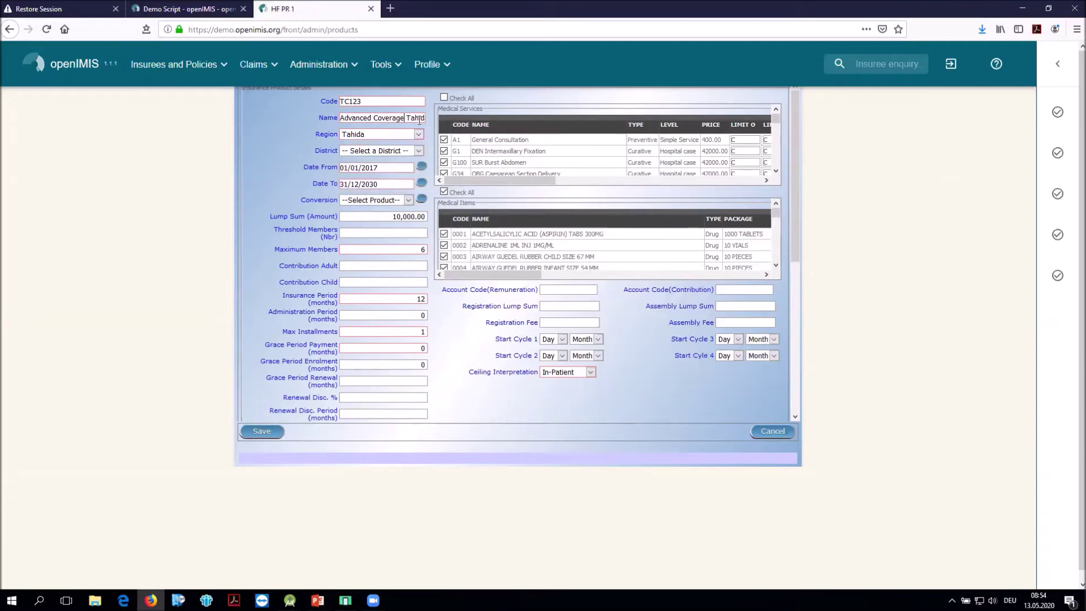
{"action": "key", "text": "BackSpace"}
{"action": "key", "text": "BackSpace"}
{"action": "key", "text": "BackSpace"}
{"action": "key", "text": "BackSpace"}
{"action": "key", "text": "BackSpace"}
{"action": "key", "text": "BackSpace"}
{"action": "left_click", "coordinate": [418, 134]}
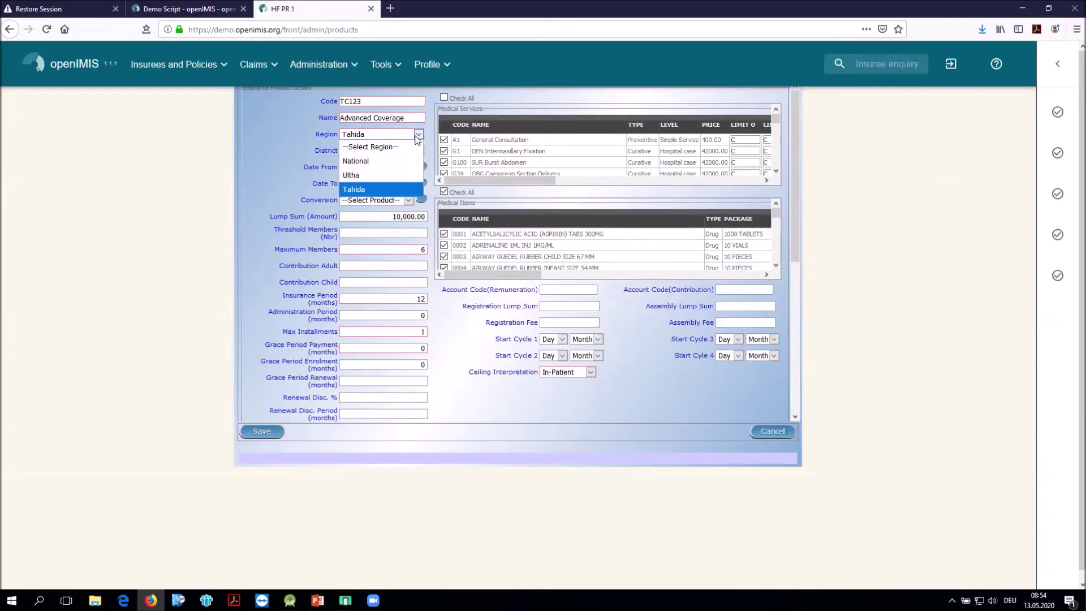
{"action": "left_click", "coordinate": [388, 163]}
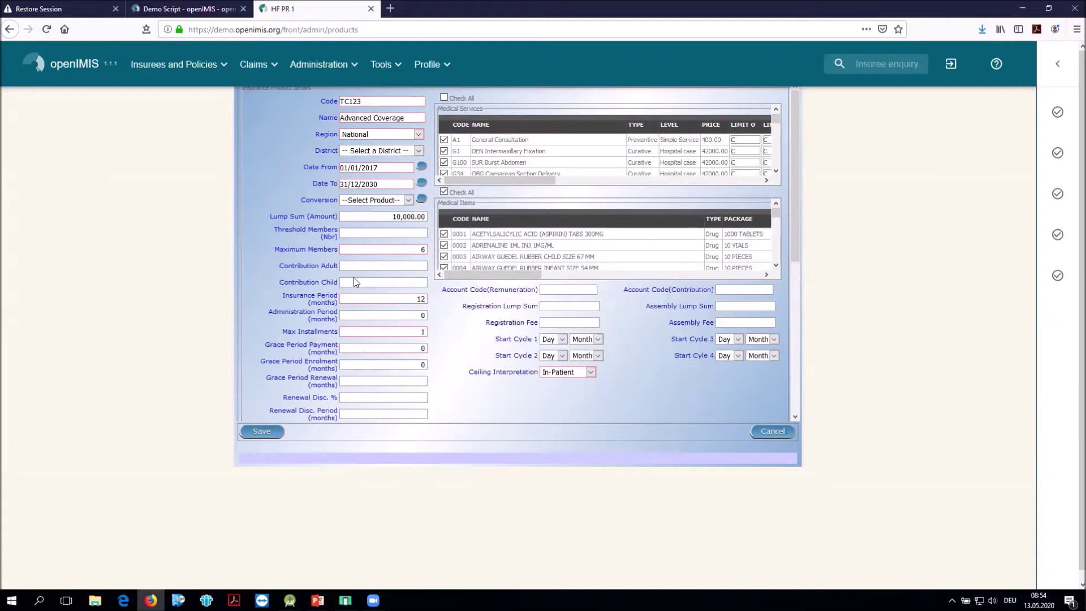
Set the product's Date From to 13/05/2020 in the calendar.
{"action": "triple_click", "coordinate": [388, 168]}
{"action": "left_click", "coordinate": [420, 168]}
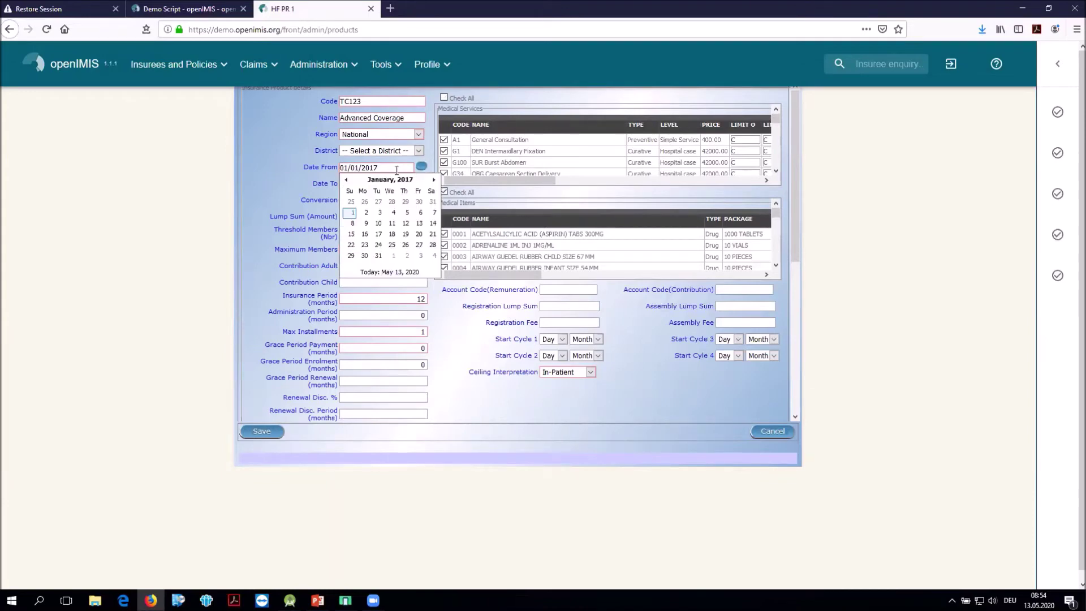
{"action": "left_click", "coordinate": [434, 179]}
{"action": "left_click", "coordinate": [434, 180]}
{"action": "left_click", "coordinate": [410, 181]}
{"action": "left_click", "coordinate": [394, 180]}
{"action": "left_click", "coordinate": [425, 252]}
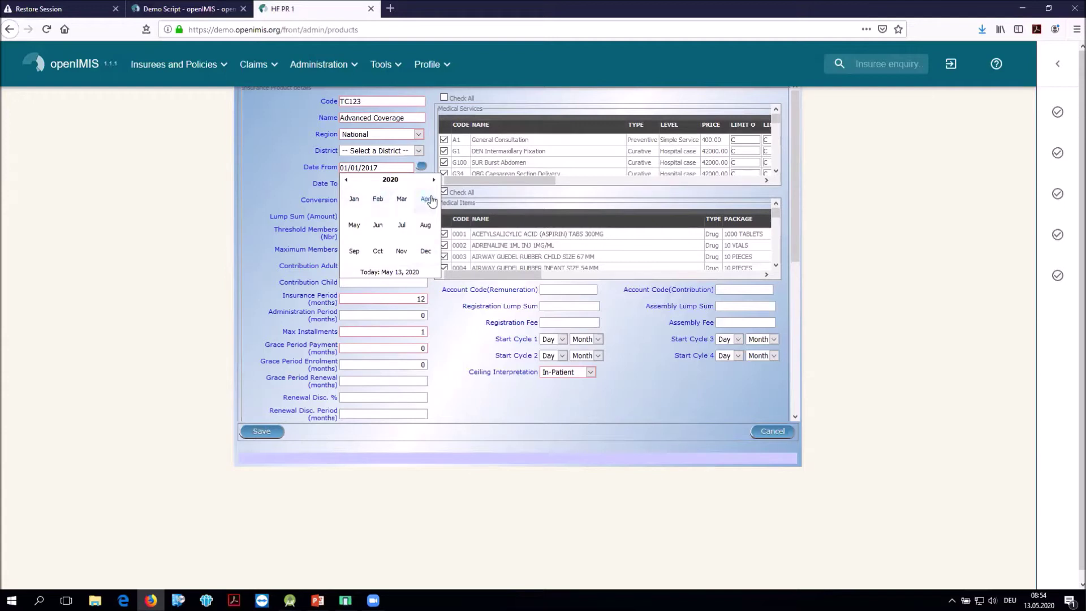
{"action": "left_click", "coordinate": [354, 226]}
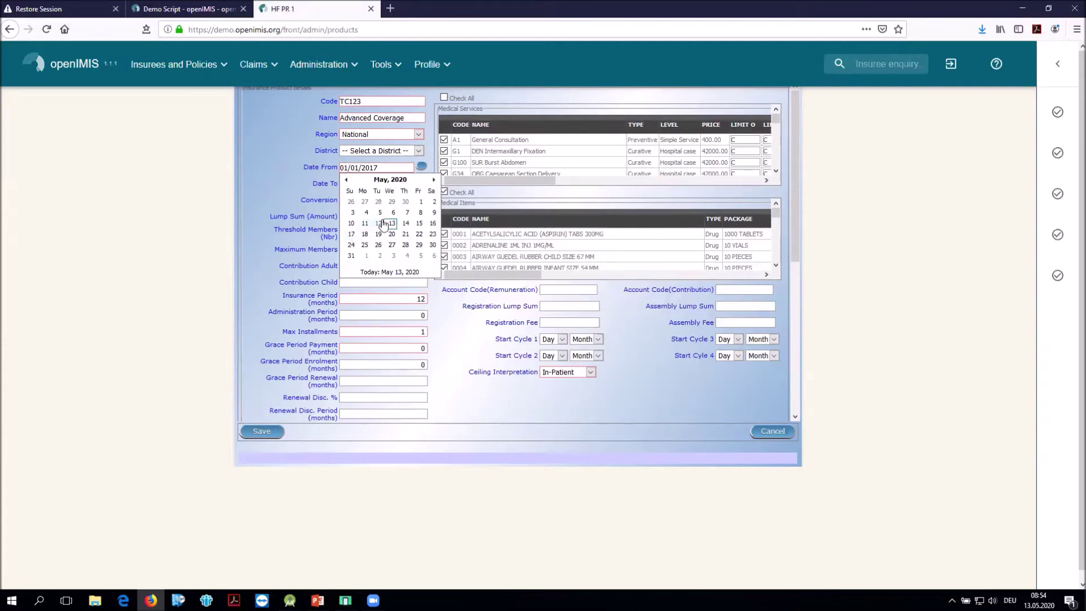
{"action": "left_click", "coordinate": [391, 224]}
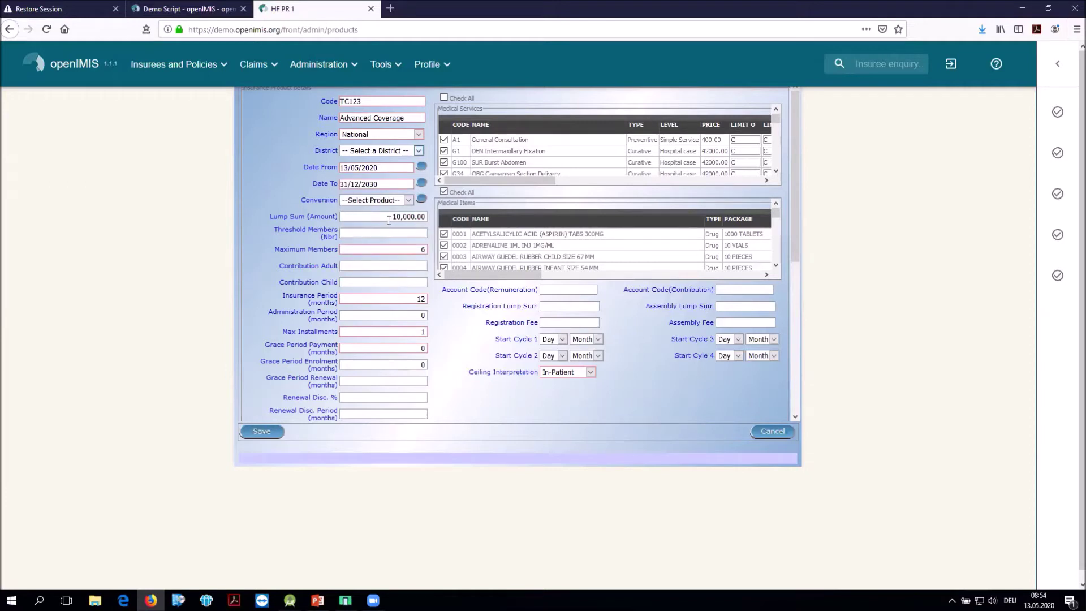
Clear the 10,000.00 lump sum and enter 1000 for adult and child contributions.
{"action": "left_click_drag", "start_coordinate": [389, 218], "coordinate": [454, 212]}
{"action": "key", "text": "Delete"}
{"action": "left_click_drag", "start_coordinate": [423, 251], "coordinate": [428, 260]}
{"action": "left_click", "coordinate": [409, 266]}
{"action": "type", "text": "1000"}
{"action": "key", "text": "Tab"}
{"action": "type", "text": "1000"}
Change Maximum Members from 6 to 999.
{"action": "left_click_drag", "start_coordinate": [410, 253], "coordinate": [430, 250]}
{"action": "type", "text": "999"}
{"action": "scroll", "coordinate": [462, 371], "scroll_direction": "down", "scroll_amount": 3}
{"action": "scroll", "coordinate": [463, 371], "scroll_direction": "up", "scroll_amount": 3}
{"action": "left_click_drag", "start_coordinate": [498, 182], "coordinate": [620, 191]}
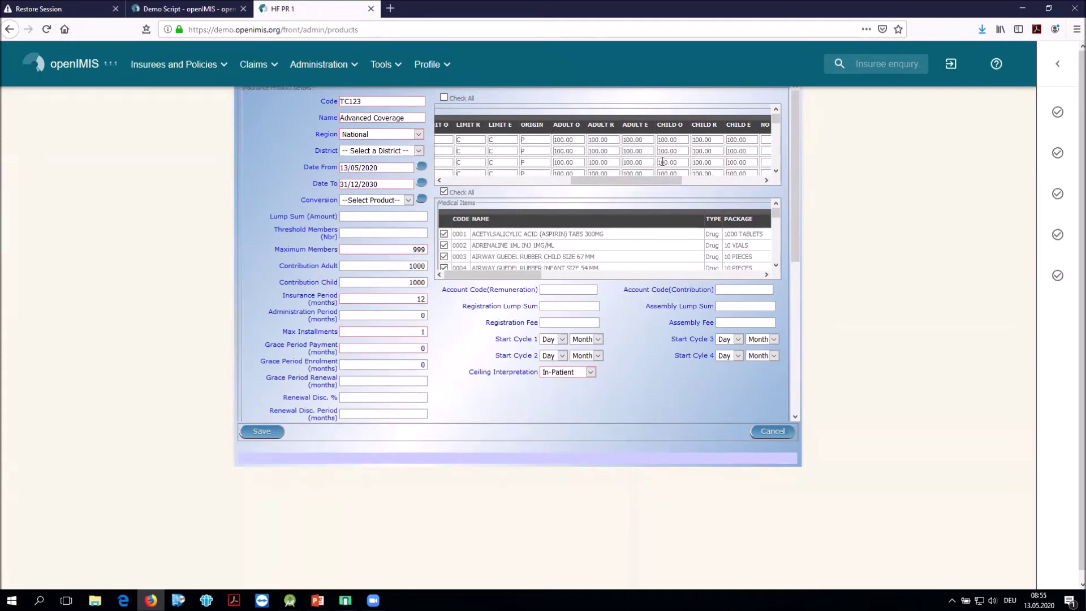
{"action": "left_click_drag", "start_coordinate": [672, 183], "coordinate": [493, 199]}
{"action": "left_click_drag", "start_coordinate": [484, 275], "coordinate": [478, 406]}
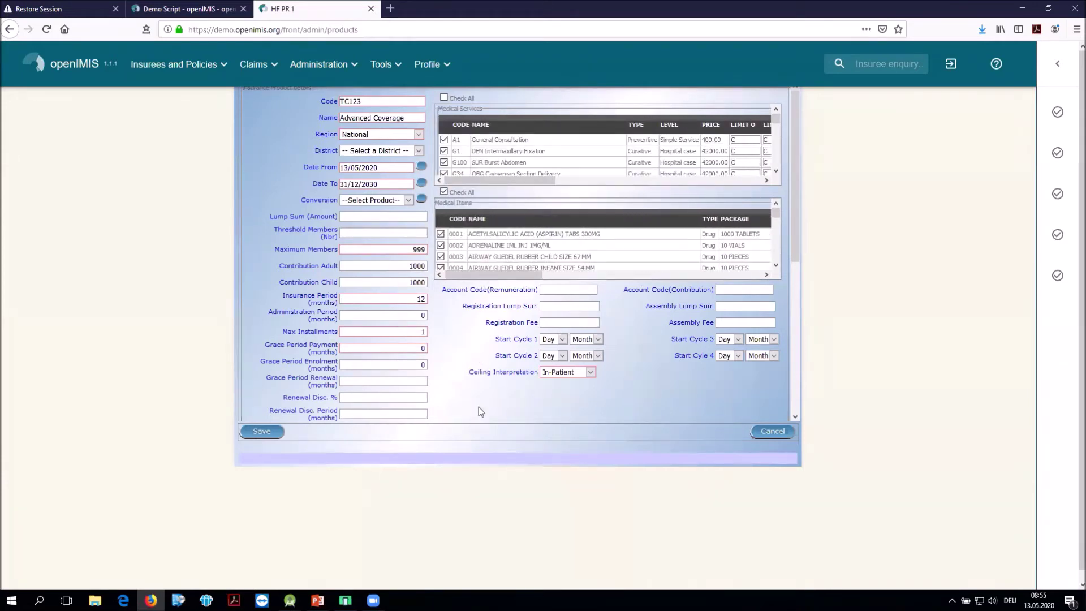
Enter 200000 as the Policy row's Ceiling in the Deductible/Ceiling grid.
{"action": "scroll", "coordinate": [479, 399], "scroll_direction": "down", "scroll_amount": 3}
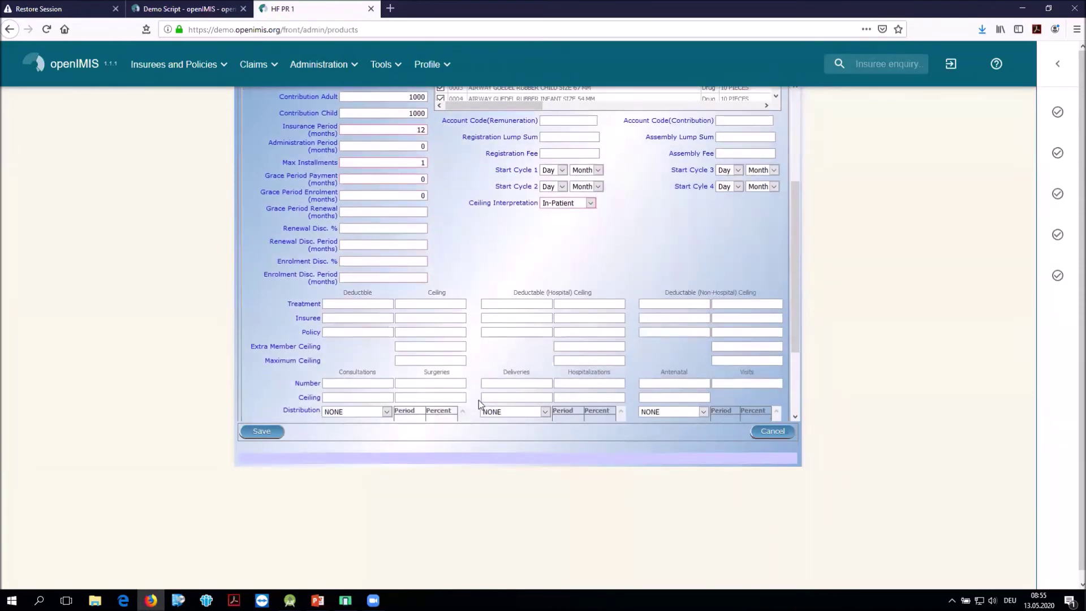
{"action": "scroll", "coordinate": [449, 308], "scroll_direction": "down", "scroll_amount": 2}
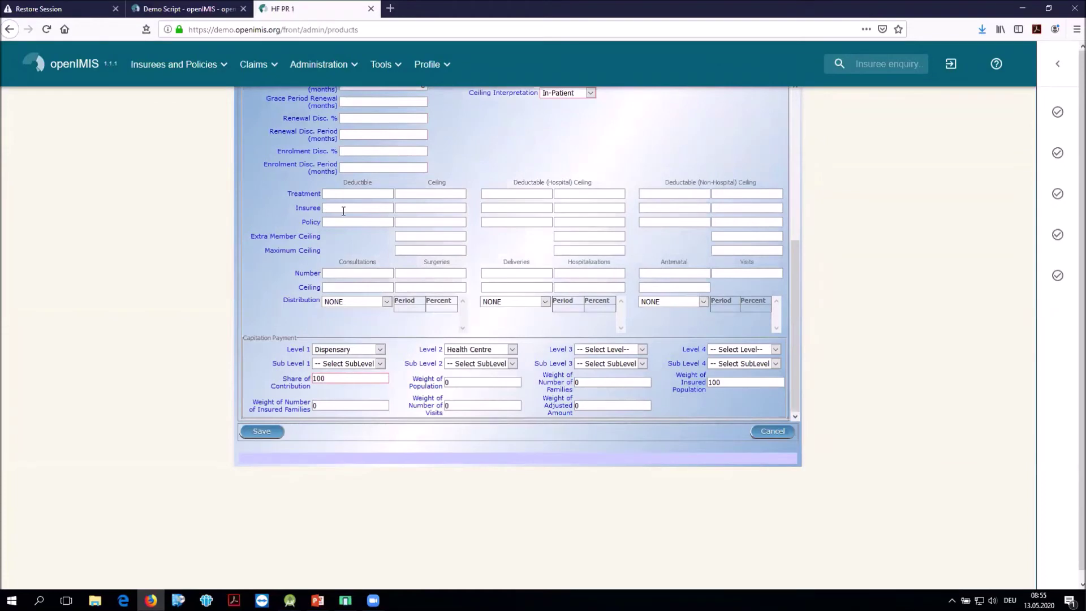
{"action": "left_click_drag", "start_coordinate": [319, 224], "coordinate": [304, 224]}
{"action": "left_click", "coordinate": [427, 222]}
{"action": "type", "text": "200000"}
{"action": "scroll", "coordinate": [480, 222], "scroll_direction": "up", "scroll_amount": 3}
{"action": "scroll", "coordinate": [480, 222], "scroll_direction": "down", "scroll_amount": 3}
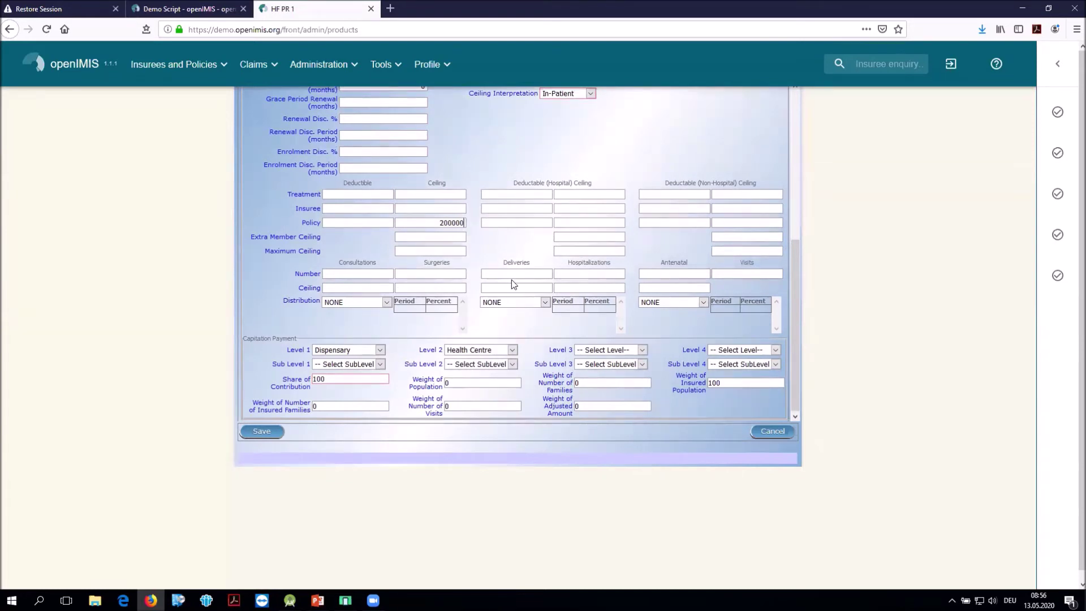
{"action": "left_click_drag", "start_coordinate": [432, 224], "coordinate": [474, 225]}
{"action": "scroll", "coordinate": [474, 224], "scroll_direction": "up", "scroll_amount": 2}
{"action": "scroll", "coordinate": [541, 224], "scroll_direction": "up", "scroll_amount": 5}
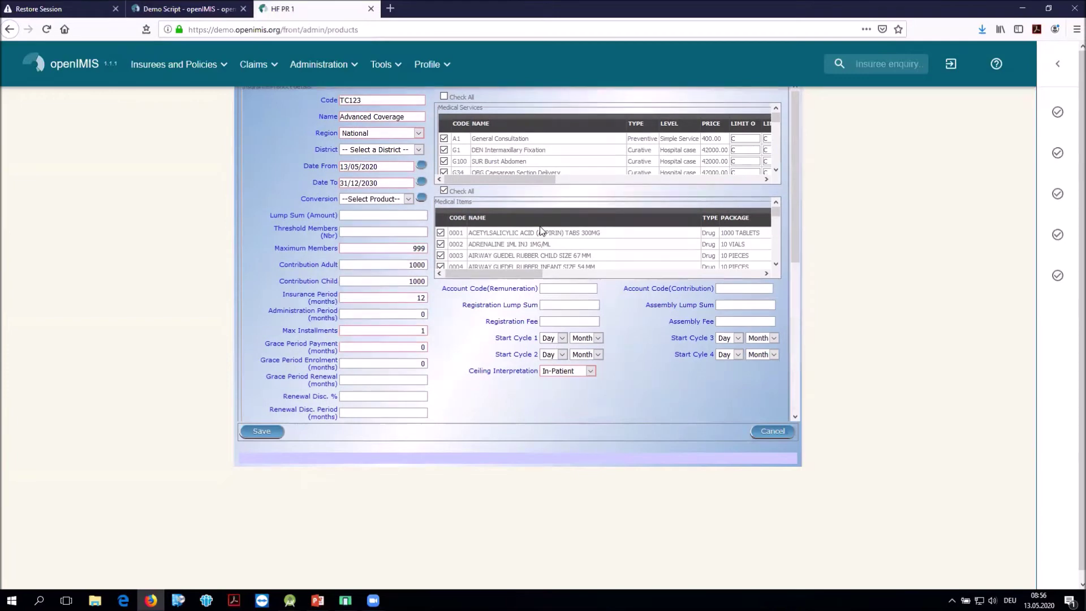
{"action": "scroll", "coordinate": [540, 231], "scroll_direction": "down", "scroll_amount": 5}
Save Advanced Coverage (TC123), then return to the practice-round slide in PowerPoint.
{"action": "left_click", "coordinate": [298, 443]}
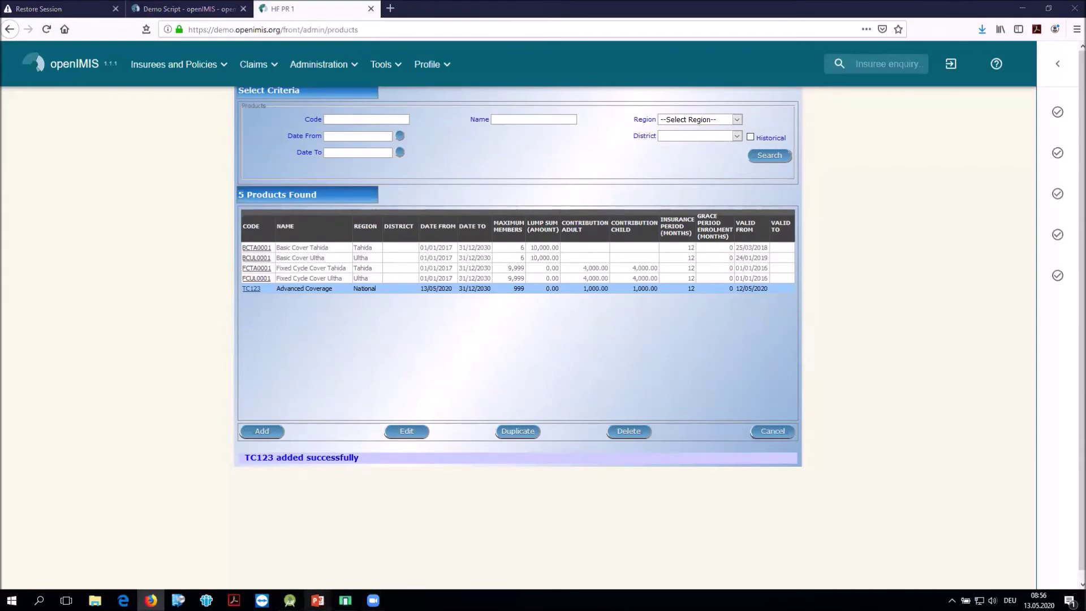
{"action": "left_click", "coordinate": [318, 600]}
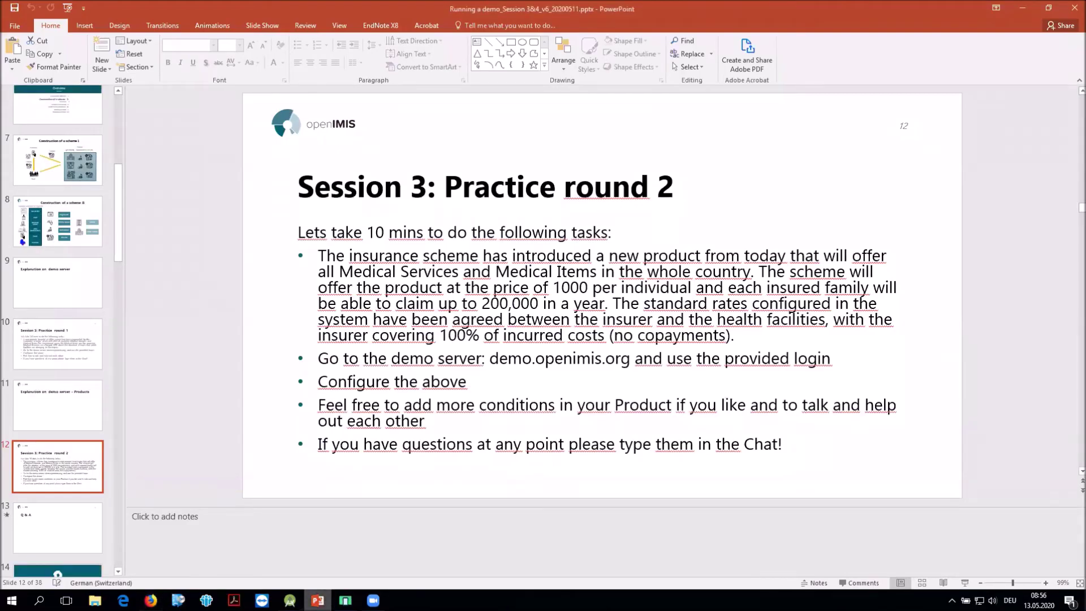
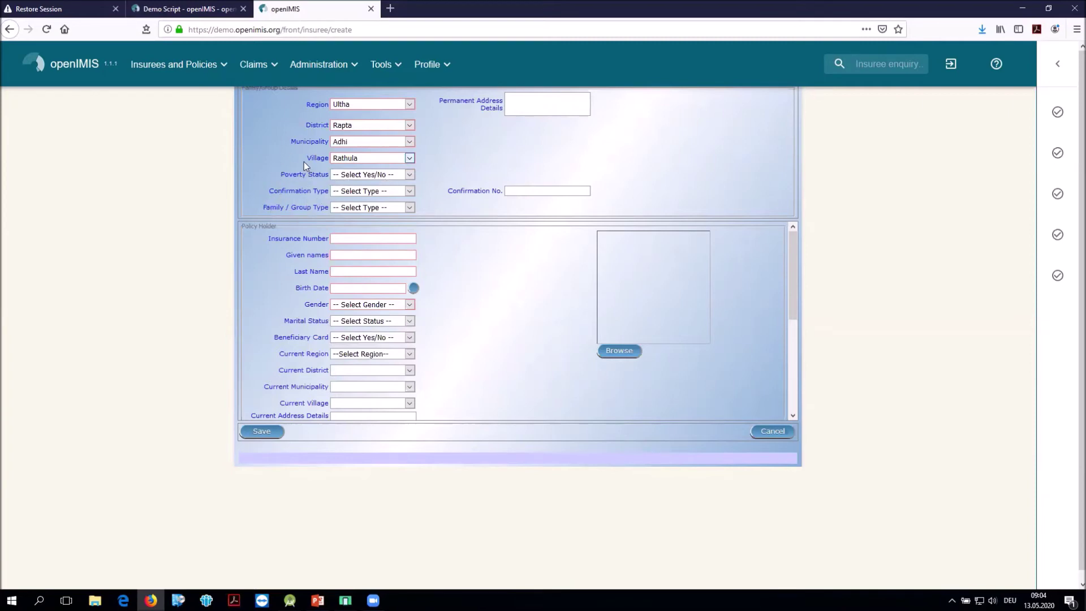
Enter 222222222 as the policy holder's insurance number.
{"action": "left_click_drag", "start_coordinate": [326, 173], "coordinate": [280, 174]}
{"action": "left_click", "coordinate": [445, 195]}
{"action": "left_click", "coordinate": [405, 238]}
{"action": "type", "text": "222222222"}
{"action": "key", "text": "Tab"}
{"action": "scroll", "coordinate": [497, 244], "scroll_direction": "down", "scroll_amount": 2}
{"action": "scroll", "coordinate": [351, 251], "scroll_direction": "up", "scroll_amount": 2}
Skip the photo upload and enter the head's given name 'Test' and last name 'Man'.
{"action": "left_click", "coordinate": [599, 352]}
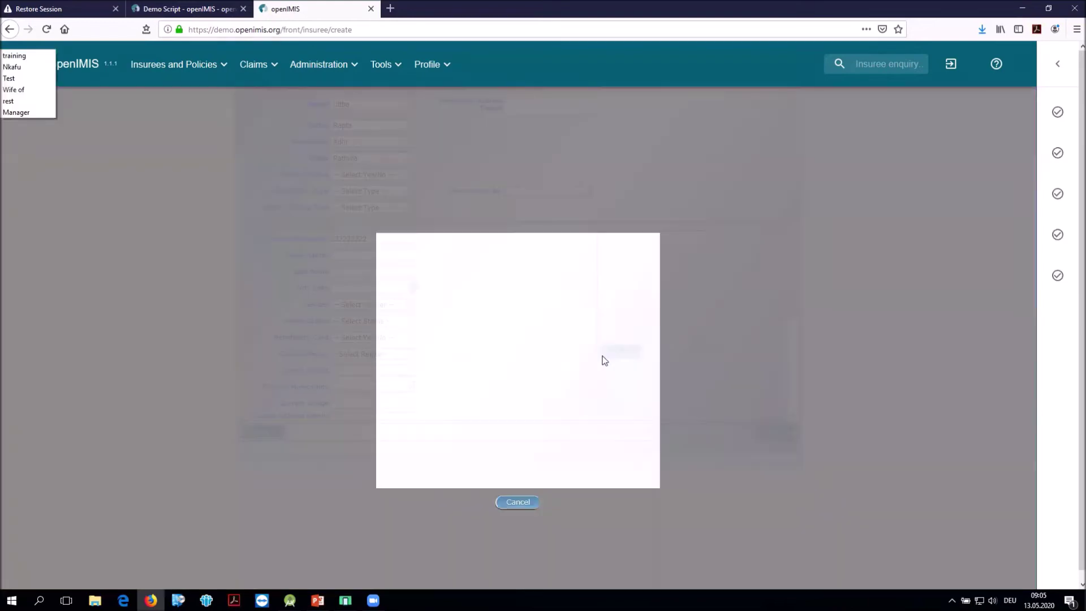
{"action": "left_click", "coordinate": [518, 502]}
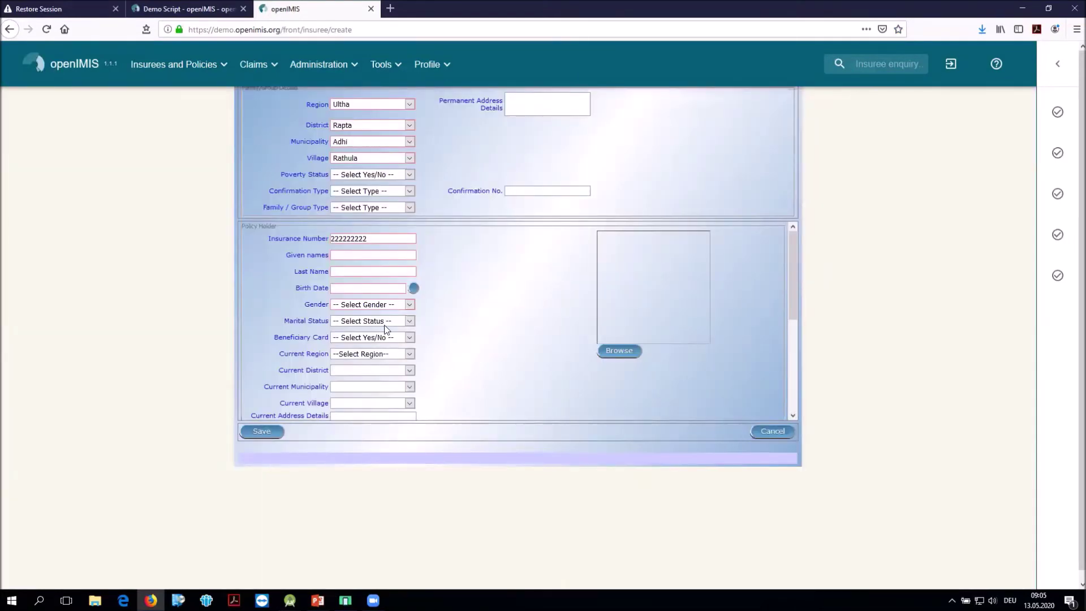
{"action": "left_click", "coordinate": [359, 254]}
{"action": "type", "text": "Test"}
{"action": "key", "text": "Tab"}
{"action": "type", "text": "Man"}
Set the head's birth date to 04/01/1999.
{"action": "left_click", "coordinate": [413, 288]}
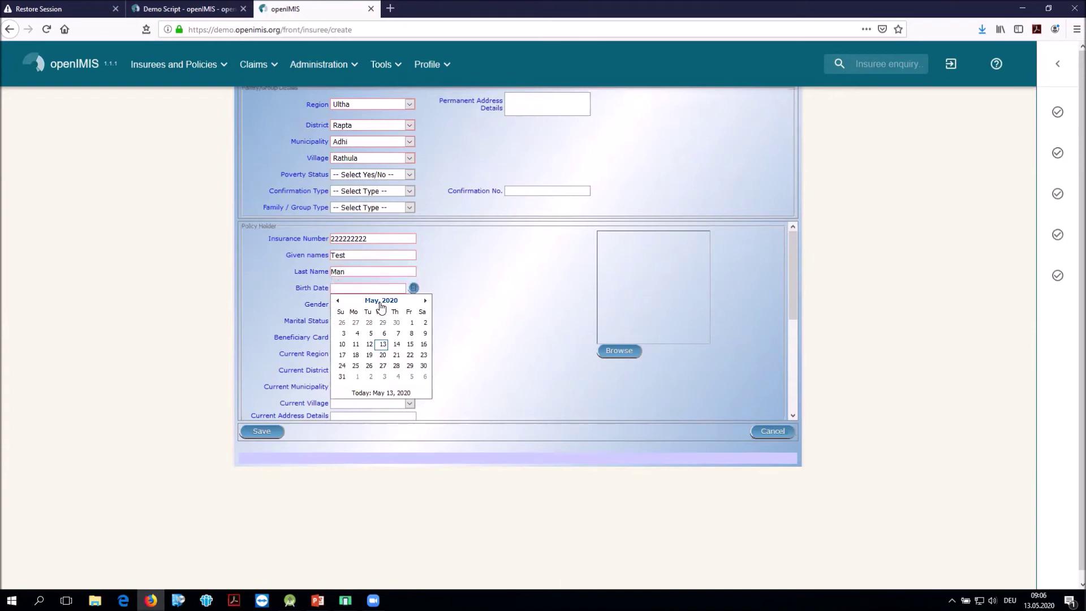
{"action": "left_click", "coordinate": [381, 301]}
{"action": "left_click", "coordinate": [371, 301]}
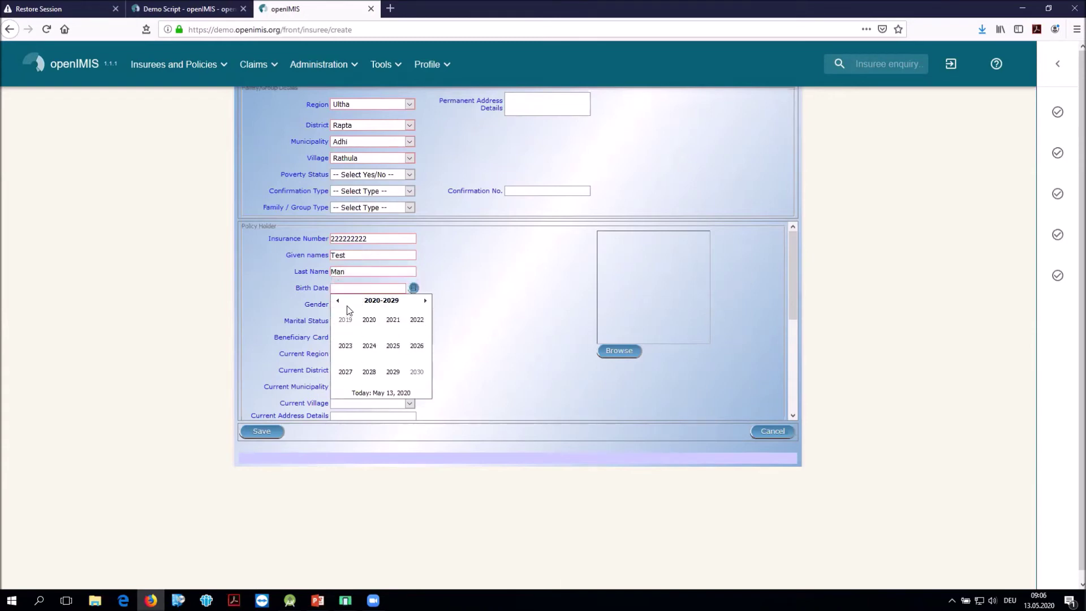
{"action": "left_click", "coordinate": [339, 302]}
{"action": "left_click", "coordinate": [338, 302]}
{"action": "left_click", "coordinate": [345, 320]}
{"action": "left_click", "coordinate": [346, 320]}
{"action": "left_click", "coordinate": [355, 329]}
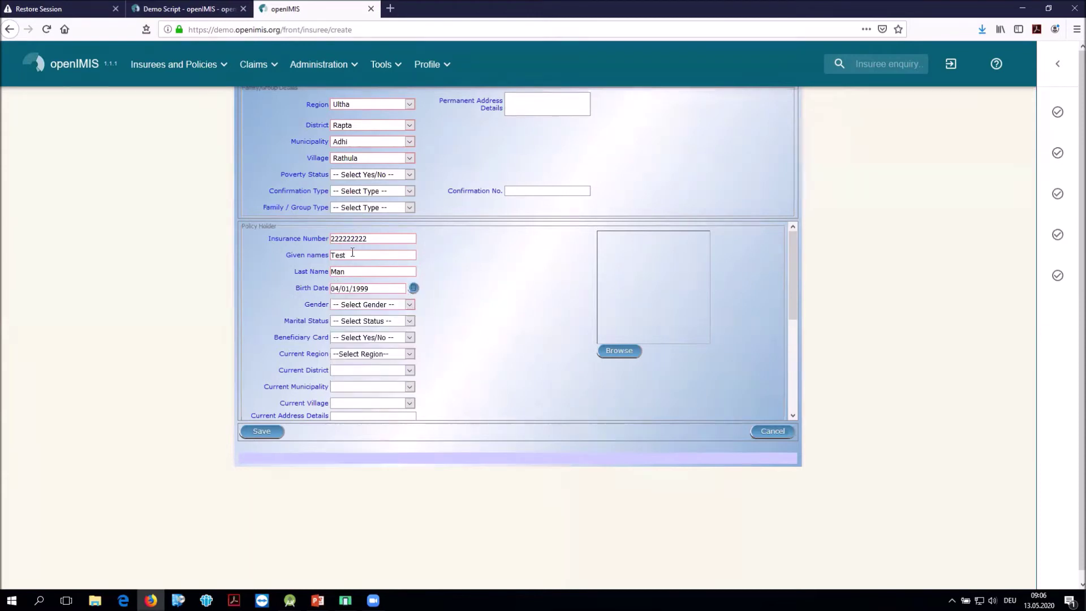
Set the head's gender to Male and marital status to Married.
{"action": "left_click", "coordinate": [349, 308]}
{"action": "left_click", "coordinate": [365, 330]}
{"action": "left_click", "coordinate": [366, 322]}
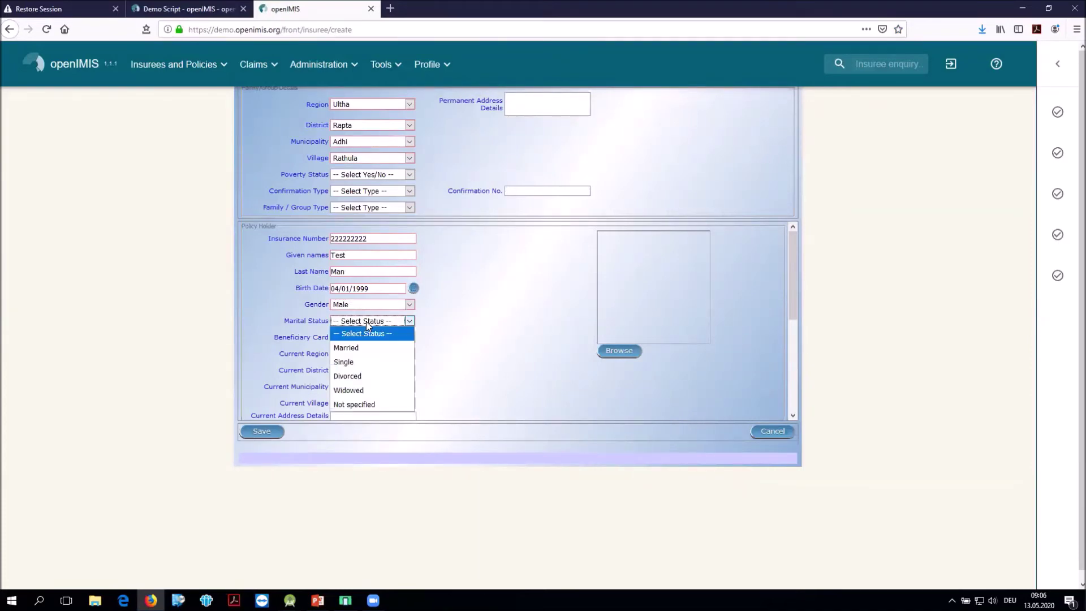
{"action": "key", "text": "Down"}
{"action": "key", "text": "Return"}
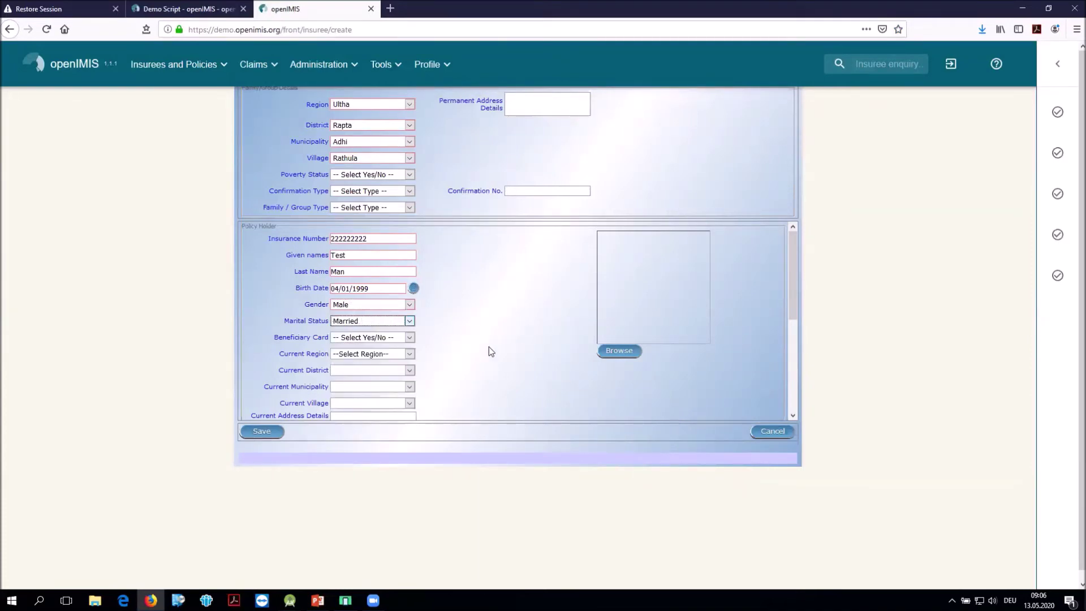
{"action": "scroll", "coordinate": [300, 368], "scroll_direction": "down", "scroll_amount": 3}
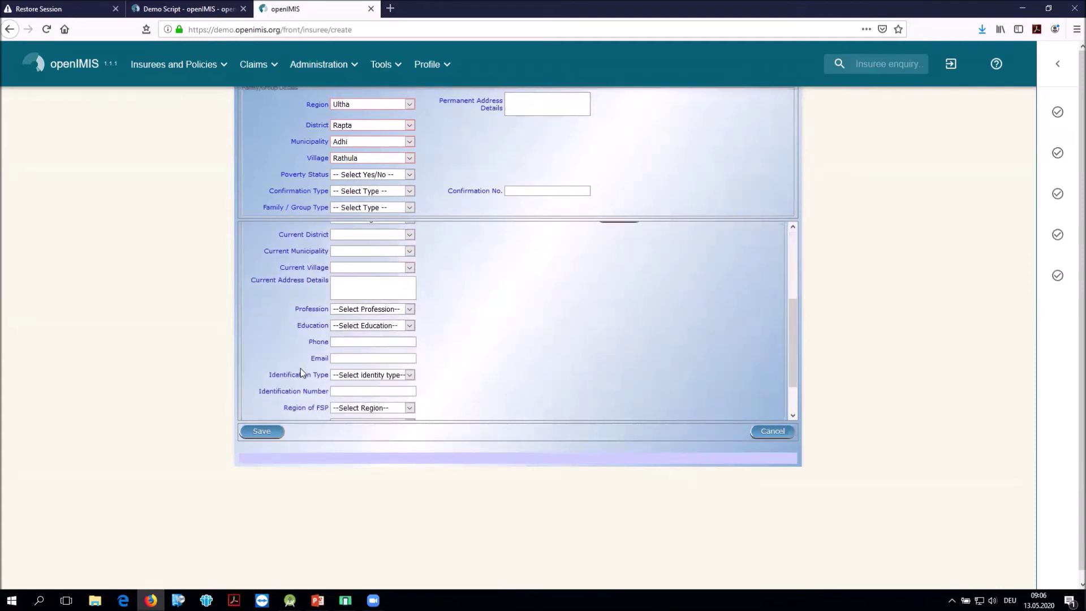
{"action": "scroll", "coordinate": [300, 368], "scroll_direction": "up", "scroll_amount": 1}
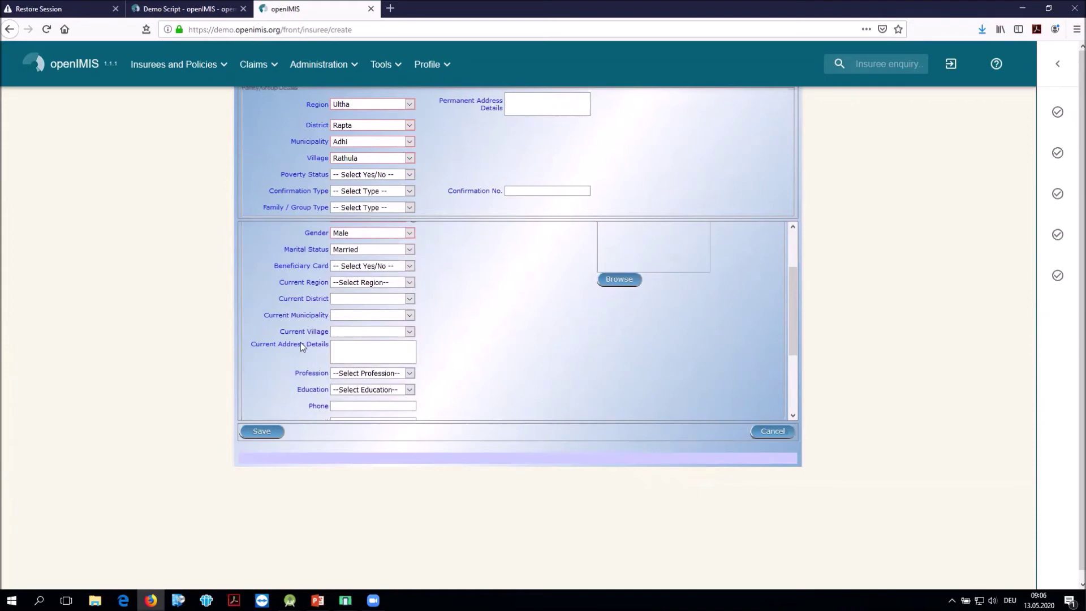
Enter 'Test address' as the permanent address and save the family.
{"action": "right_click", "coordinate": [294, 307]}
{"action": "left_click", "coordinate": [293, 167]}
{"action": "right_click", "coordinate": [534, 108]}
{"action": "key", "text": "shift+t"}
{"action": "type", "text": "est address"}
{"action": "scroll", "coordinate": [503, 274], "scroll_direction": "down", "scroll_amount": 4}
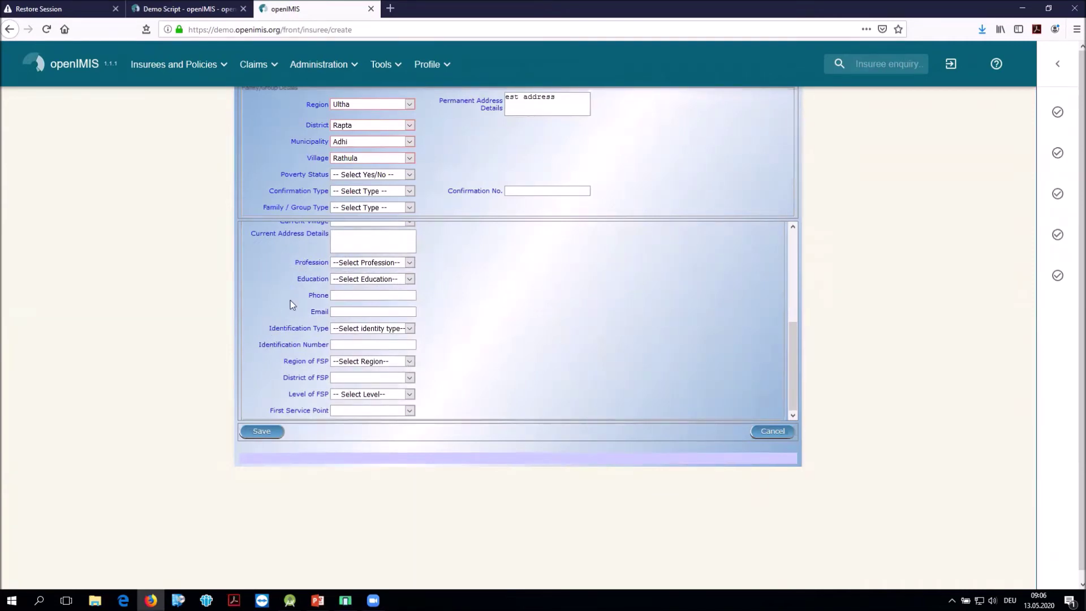
{"action": "scroll", "coordinate": [290, 300], "scroll_direction": "up", "scroll_amount": 5}
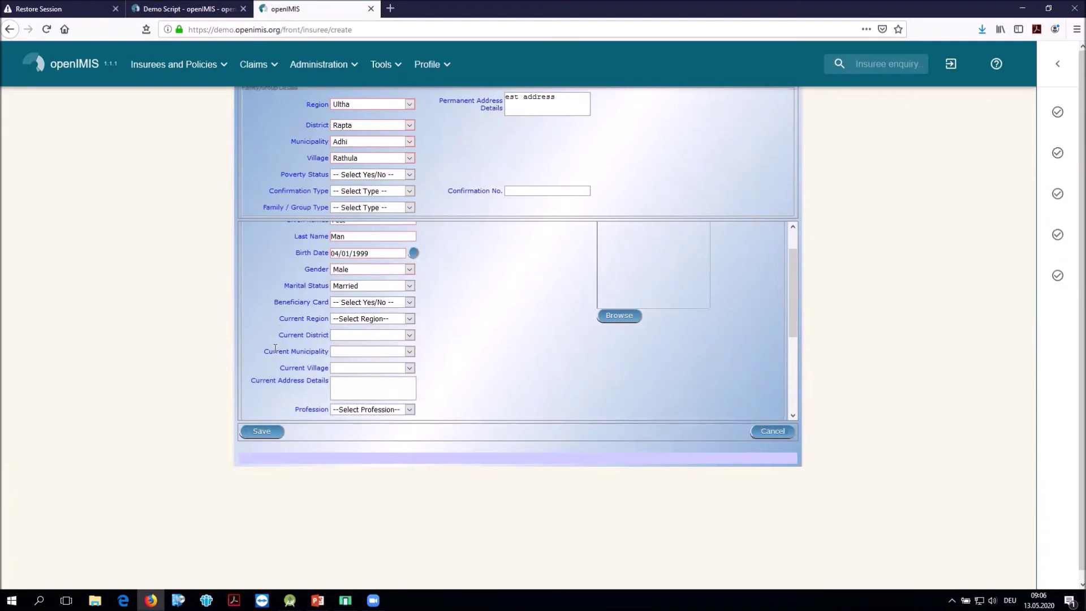
{"action": "scroll", "coordinate": [298, 259], "scroll_direction": "down", "scroll_amount": 3}
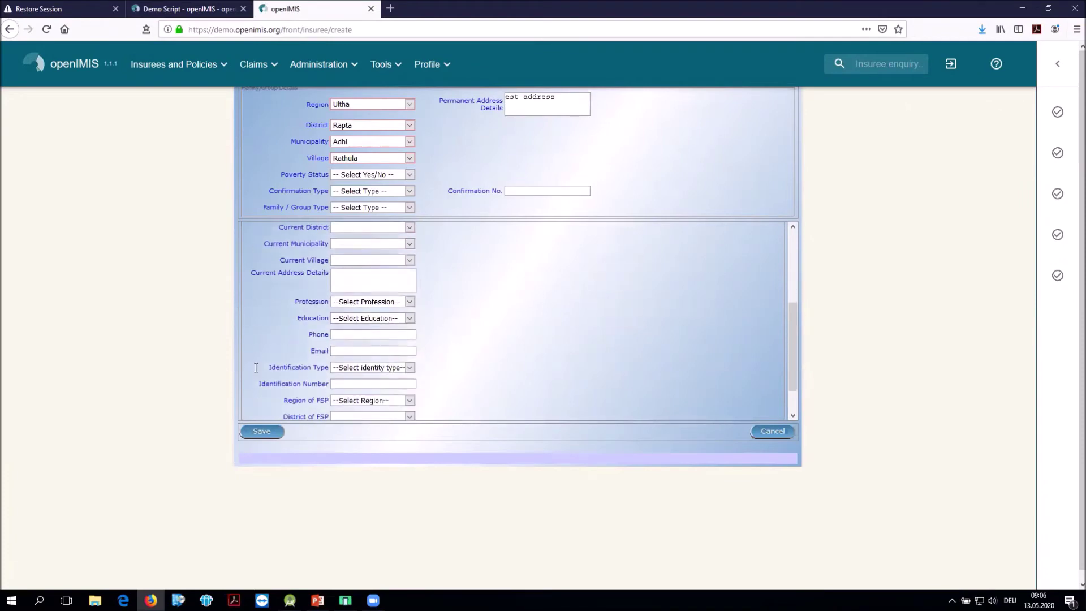
{"action": "scroll", "coordinate": [271, 368], "scroll_direction": "down", "scroll_amount": 1}
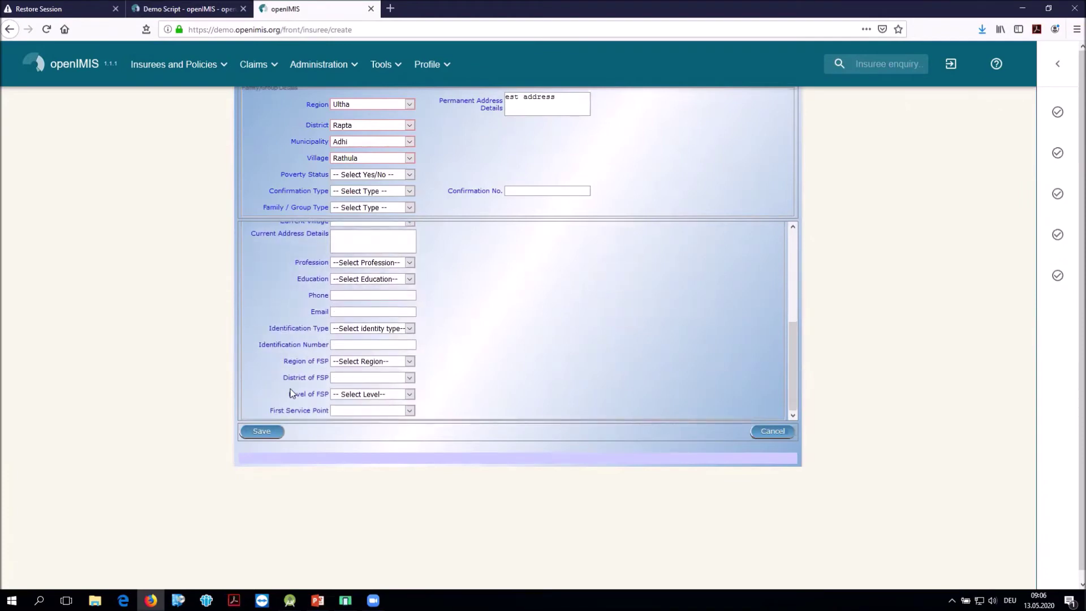
{"action": "left_click", "coordinate": [277, 432]}
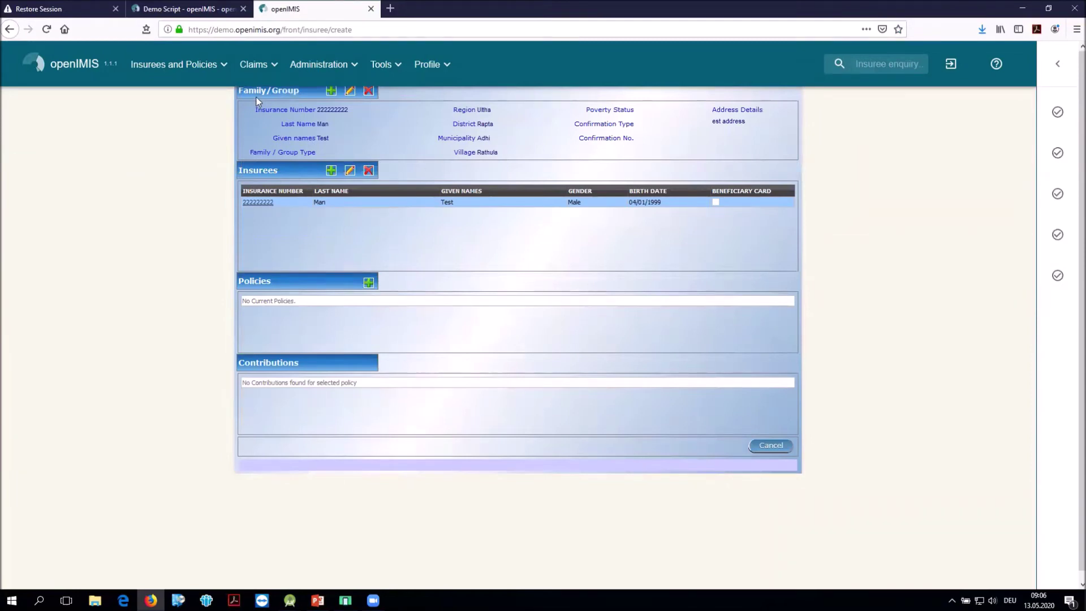
Review the overview of family 222222222, which lists only its male head.
{"action": "left_click", "coordinate": [224, 65]}
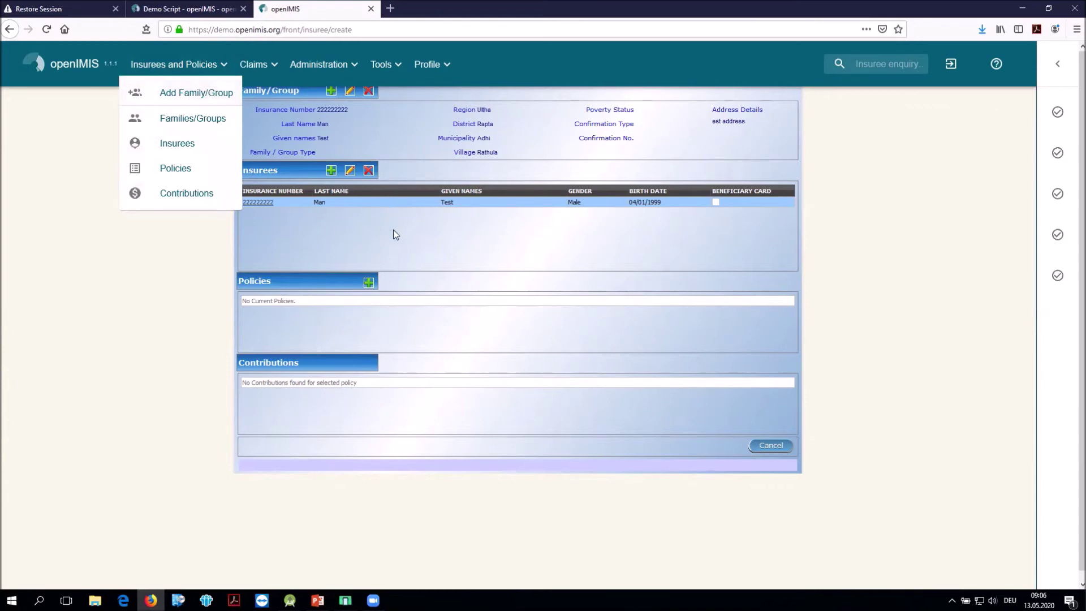
{"action": "left_click", "coordinate": [195, 64]}
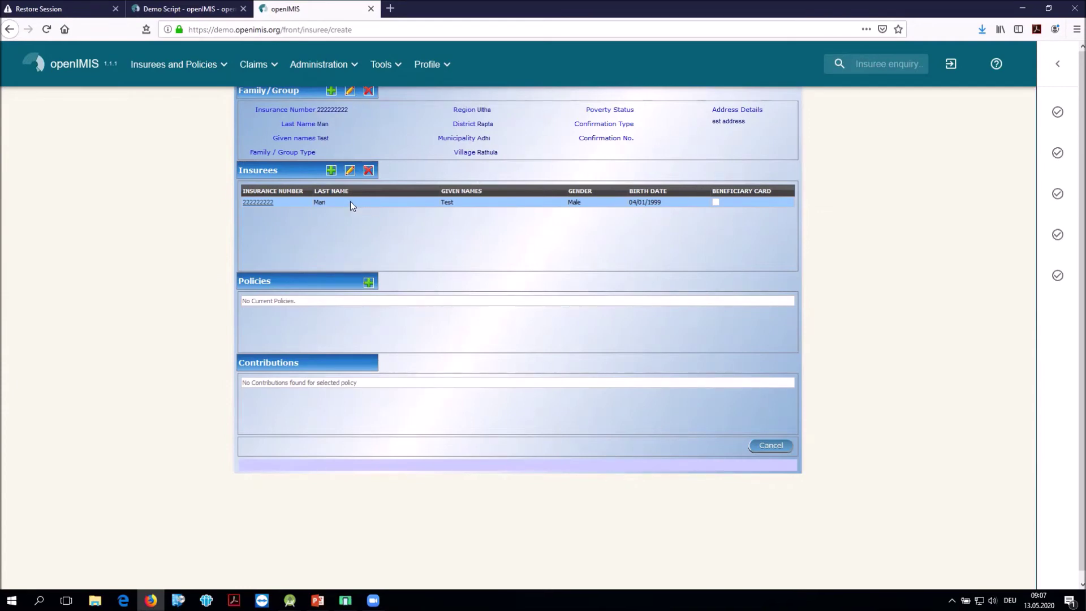
Add a Brother/Sister member with insurance number 22222222, named 'Test Woman'.
{"action": "left_click", "coordinate": [331, 171]}
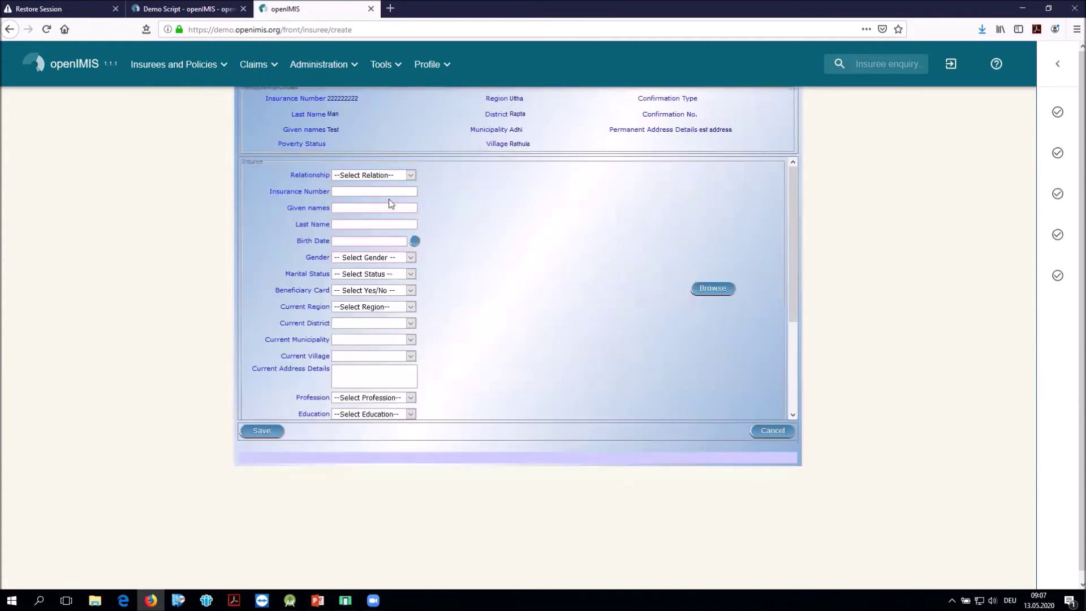
{"action": "left_click", "coordinate": [402, 174]}
{"action": "left_click", "coordinate": [413, 201]}
{"action": "left_click", "coordinate": [401, 194]}
{"action": "type", "text": "222222221"}
{"action": "left_click", "coordinate": [384, 207]}
{"action": "type", "text": "Test"}
{"action": "key", "text": "Tab"}
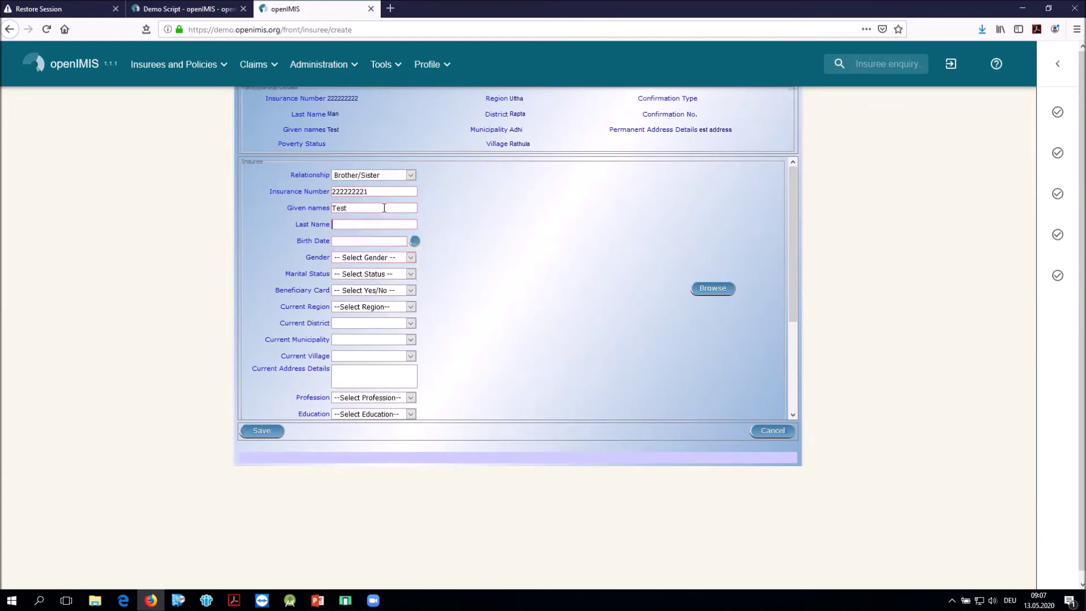
{"action": "type", "text": "Woman"}
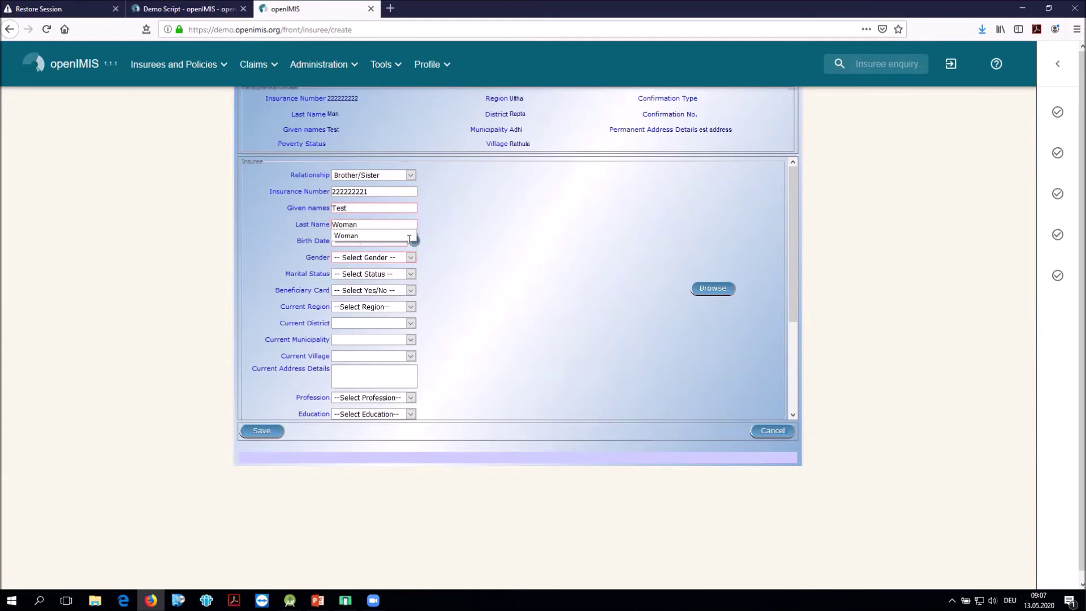
Set the member's birth date to 31/12/2018.
{"action": "left_click", "coordinate": [415, 241]}
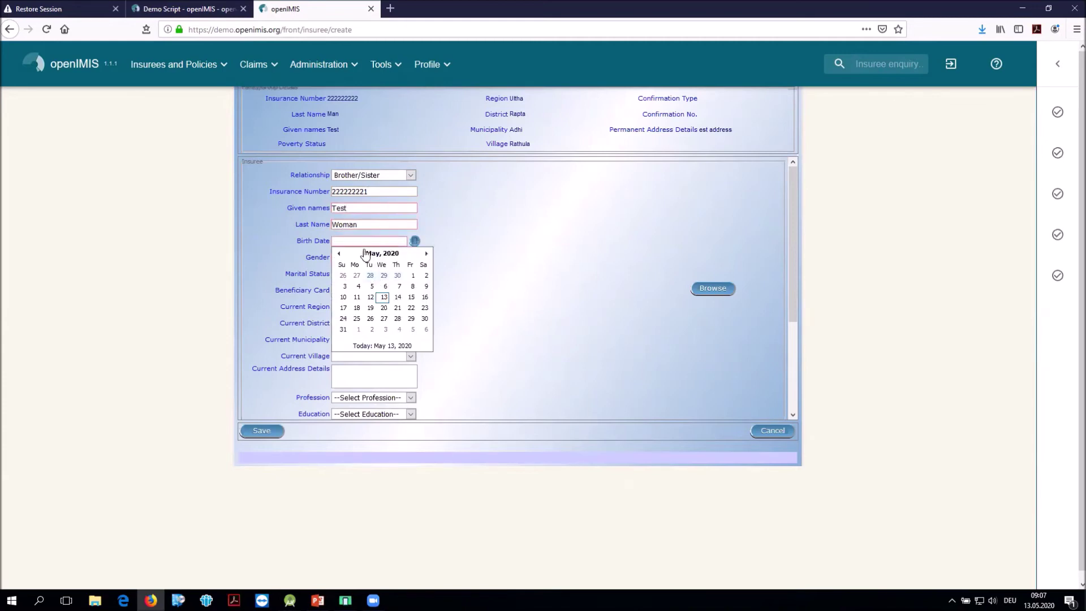
{"action": "left_click", "coordinate": [367, 254]}
{"action": "left_click", "coordinate": [372, 254]}
{"action": "left_click", "coordinate": [347, 272]}
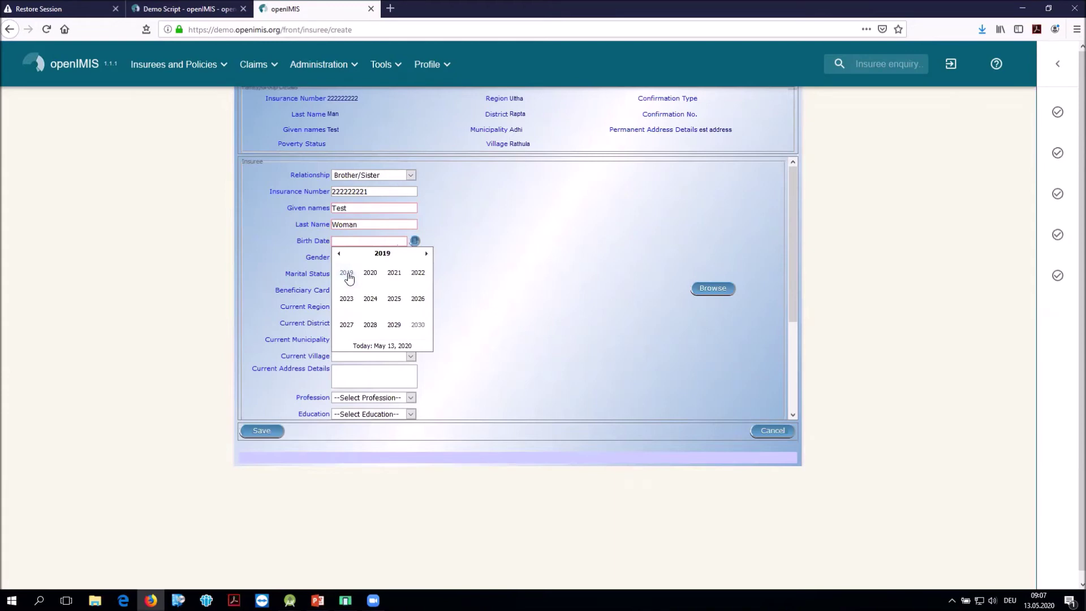
{"action": "left_click", "coordinate": [347, 274]}
{"action": "left_click", "coordinate": [353, 272]}
Set the member's gender to Female and marital status to Single.
{"action": "left_click", "coordinate": [370, 257]}
{"action": "left_click", "coordinate": [361, 299]}
{"action": "left_click", "coordinate": [385, 274]}
{"action": "left_click", "coordinate": [387, 300]}
{"action": "left_click", "coordinate": [391, 275]}
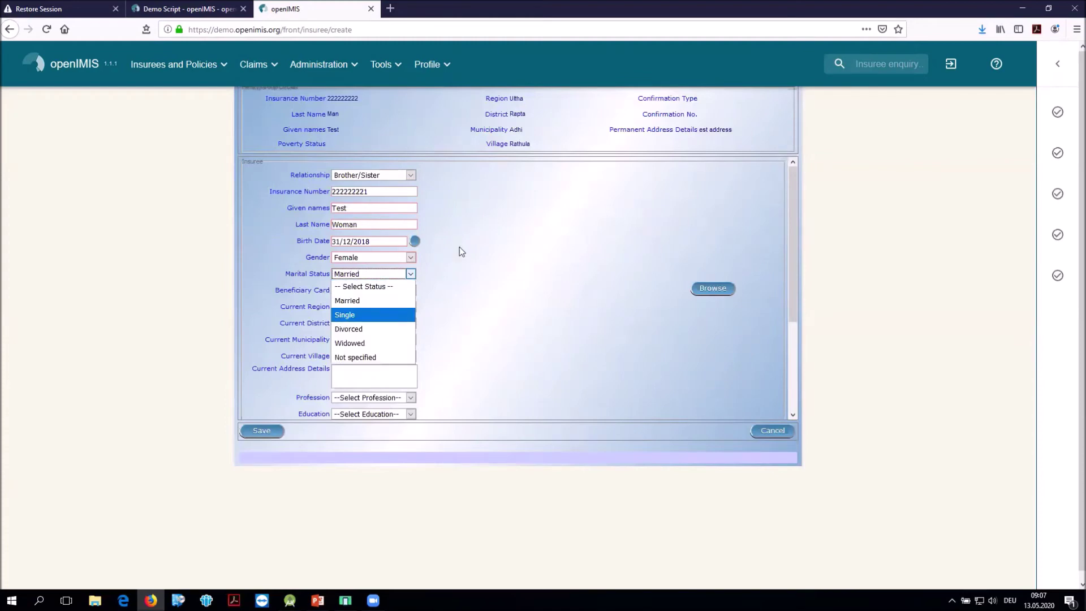
{"action": "key", "text": "Return"}
{"action": "left_click", "coordinate": [477, 244]}
Save the new family member.
{"action": "scroll", "coordinate": [463, 266], "scroll_direction": "down", "scroll_amount": 5}
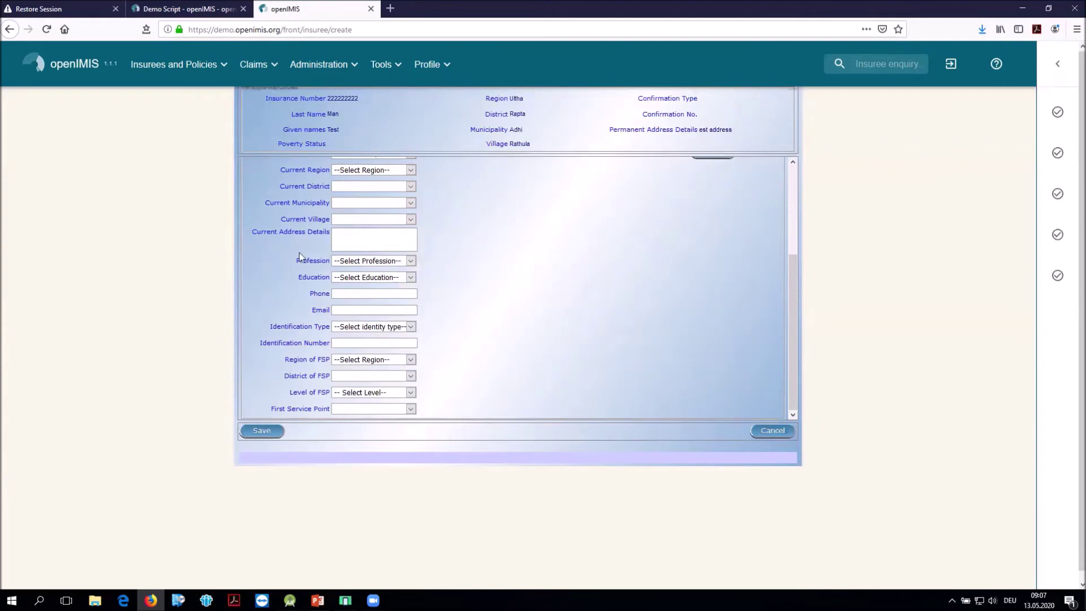
{"action": "scroll", "coordinate": [321, 333], "scroll_direction": "up", "scroll_amount": 3}
{"action": "scroll", "coordinate": [322, 339], "scroll_direction": "down", "scroll_amount": 3}
{"action": "left_click_drag", "start_coordinate": [317, 359], "coordinate": [330, 362]}
{"action": "scroll", "coordinate": [484, 386], "scroll_direction": "up", "scroll_amount": 5}
{"action": "left_click", "coordinate": [247, 435]}
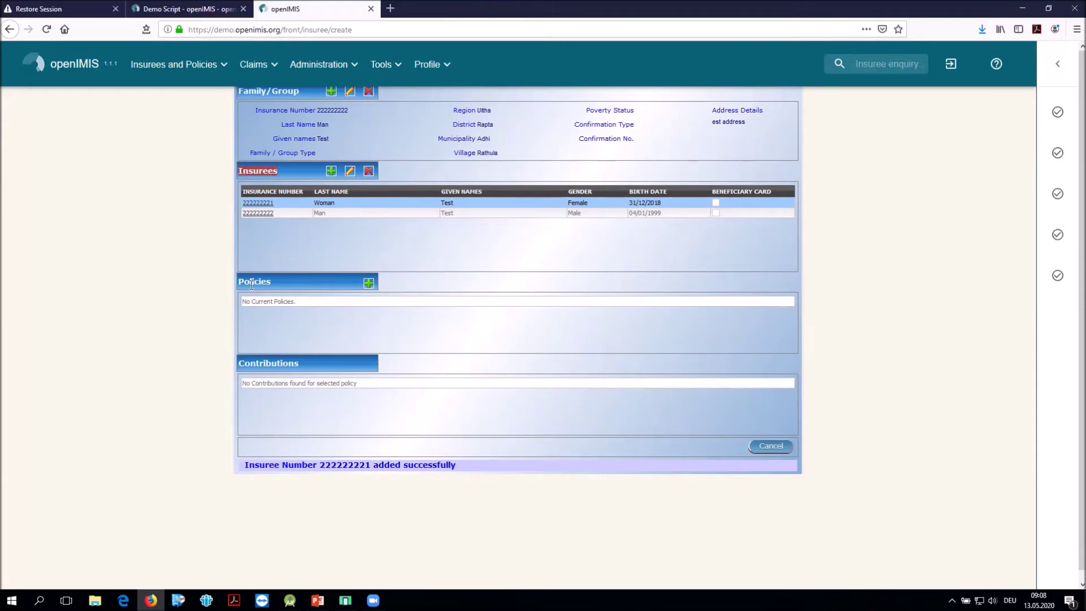
Start a new family policy with enrolment date 13/05/2020 and product VRS123.
{"action": "left_click", "coordinate": [284, 289]}
{"action": "left_click", "coordinate": [368, 282]}
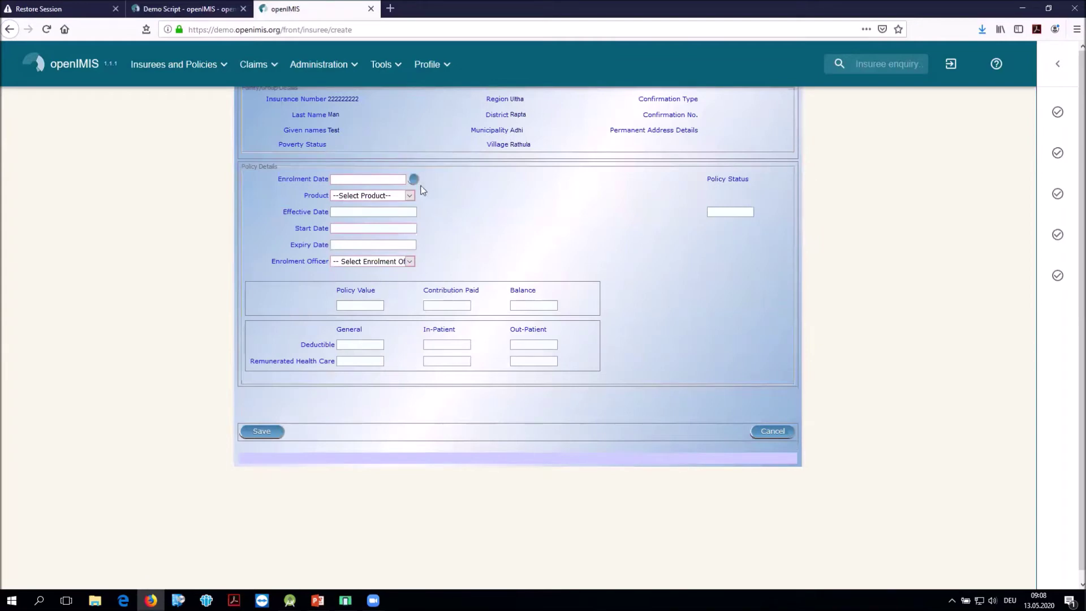
{"action": "left_click", "coordinate": [412, 180]}
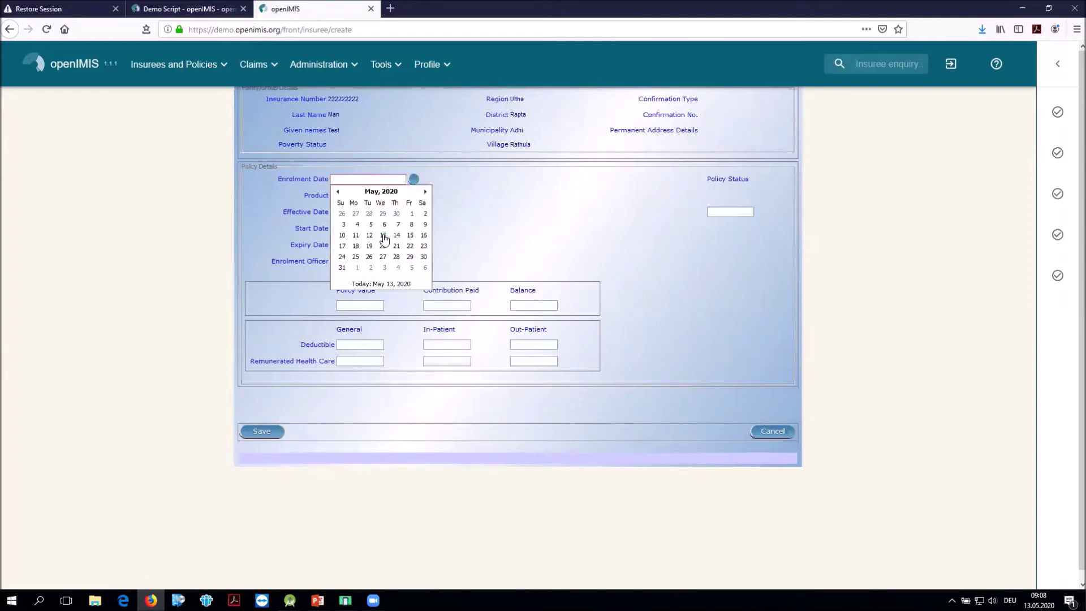
{"action": "left_click", "coordinate": [384, 236]}
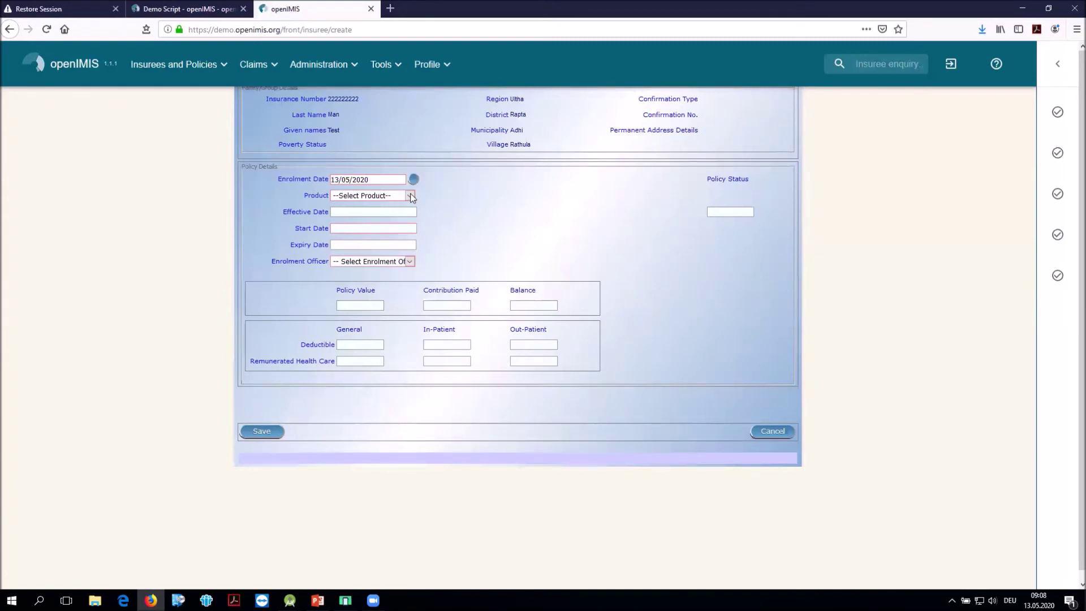
{"action": "left_click", "coordinate": [410, 196]}
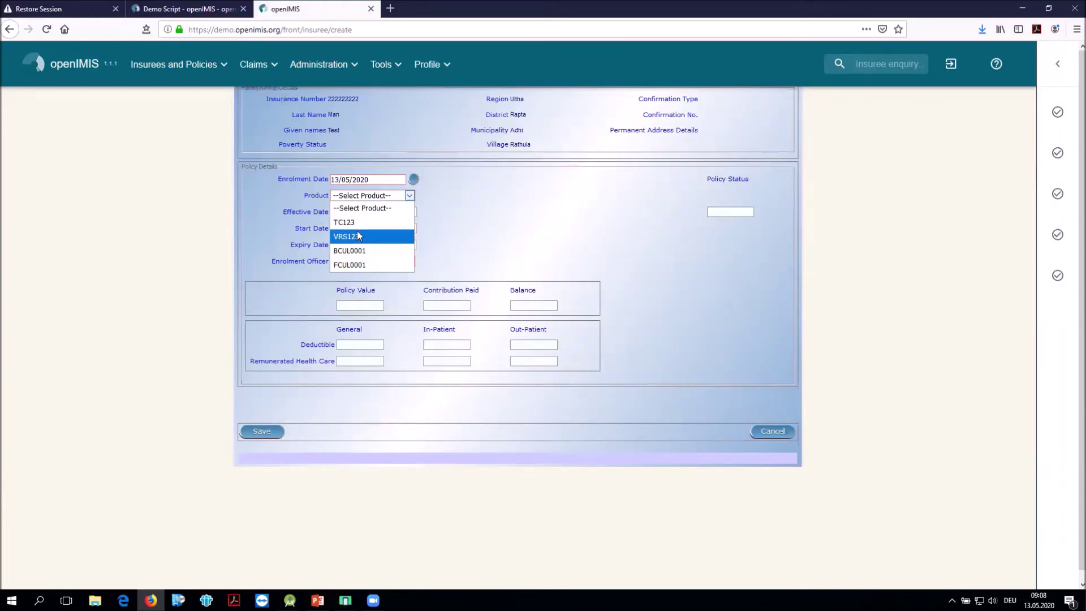
{"action": "left_click", "coordinate": [357, 235]}
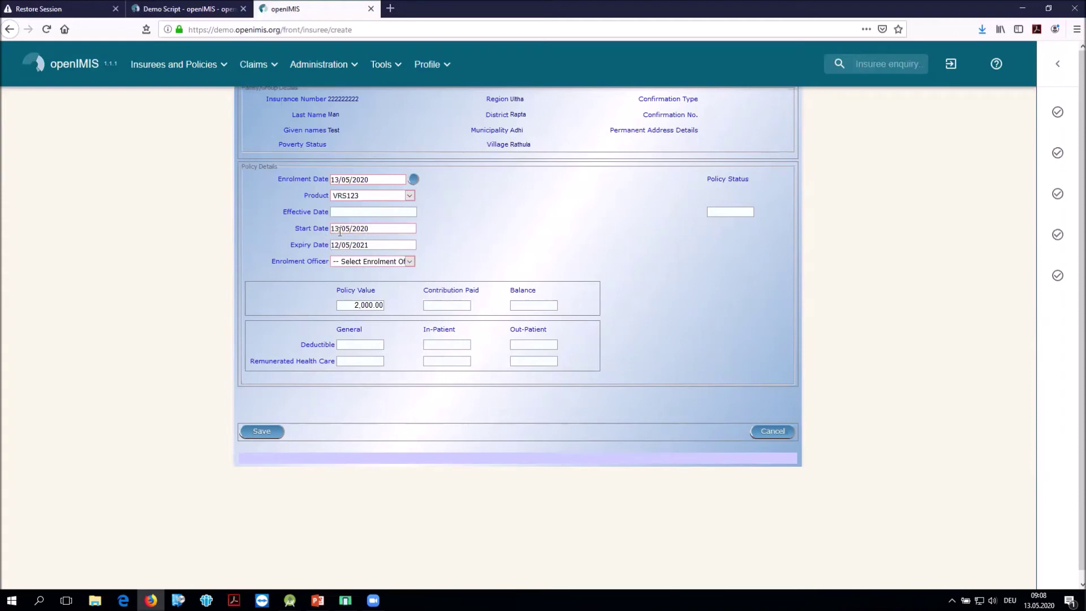
Keep today's start date and assign the first enrolment officer.
{"action": "left_click_drag", "start_coordinate": [333, 229], "coordinate": [377, 228]}
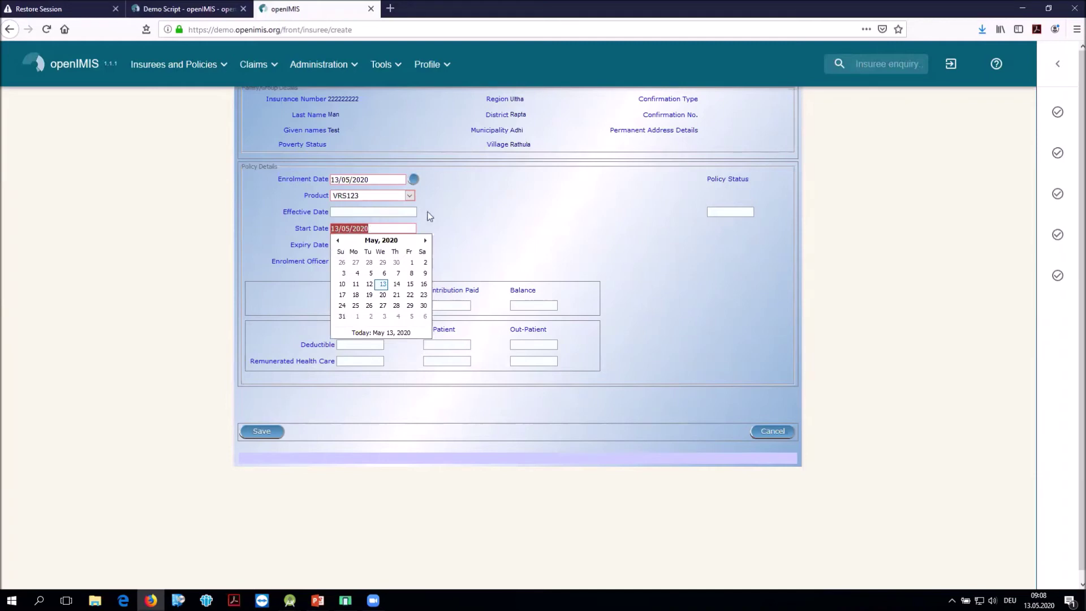
{"action": "left_click", "coordinate": [466, 210]}
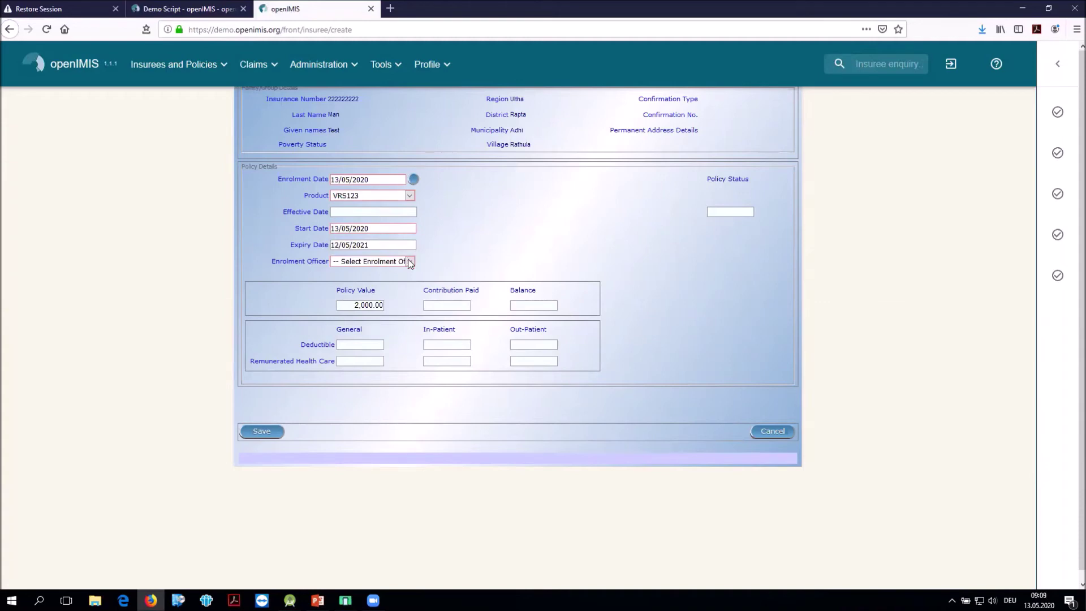
{"action": "left_click", "coordinate": [411, 261]}
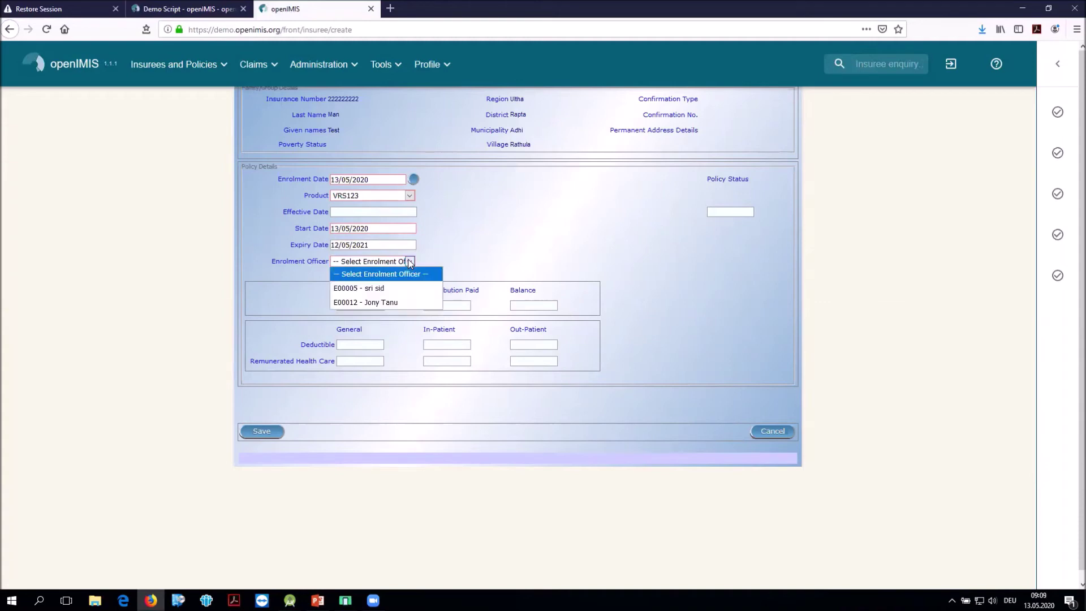
{"action": "left_click", "coordinate": [402, 295]}
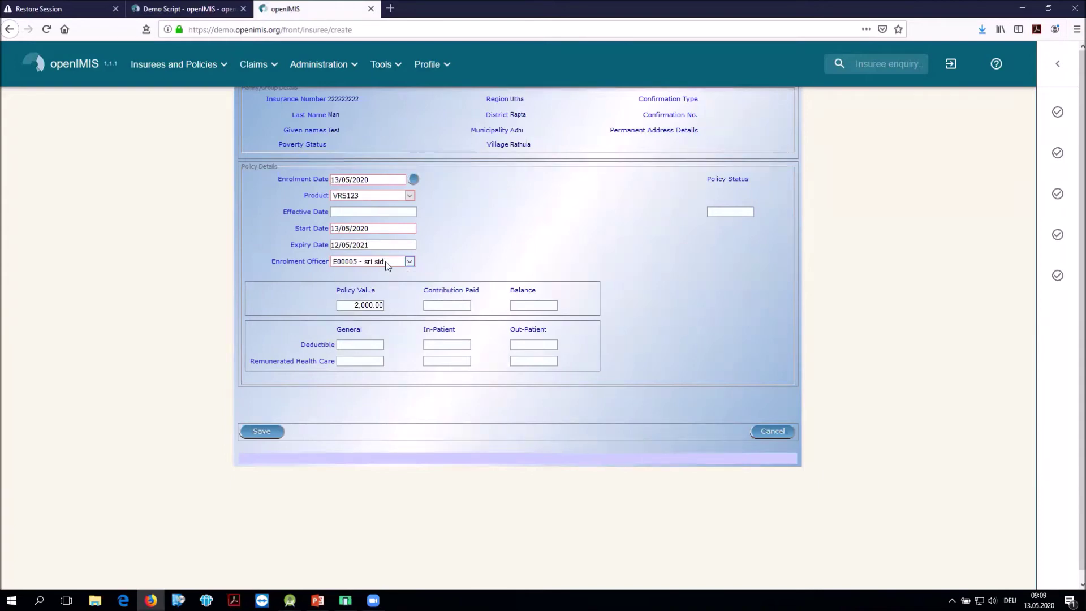
{"action": "left_click", "coordinate": [387, 265]}
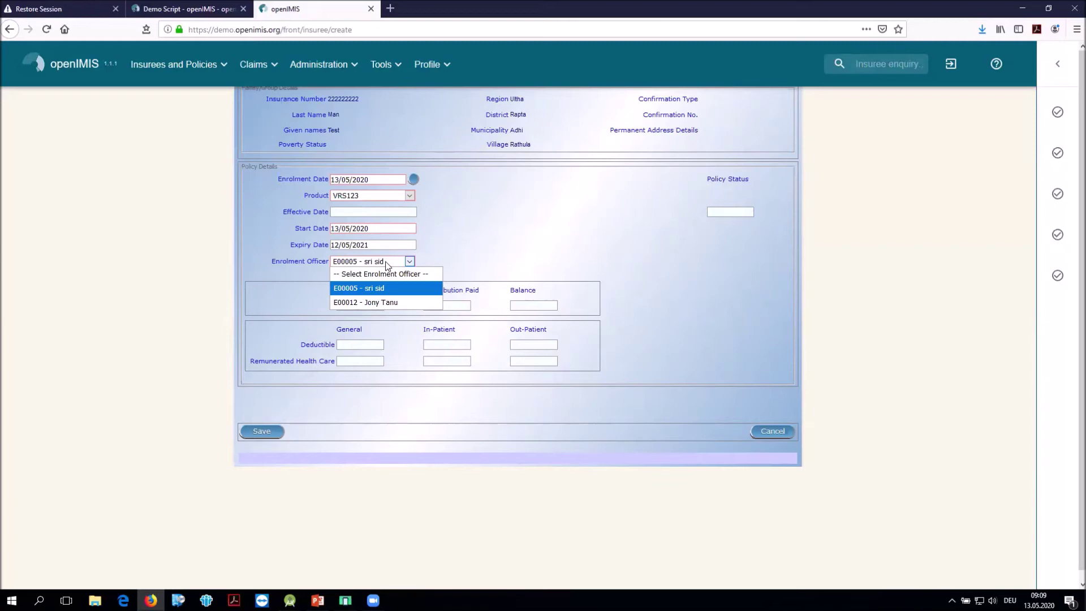
{"action": "left_click", "coordinate": [388, 297]}
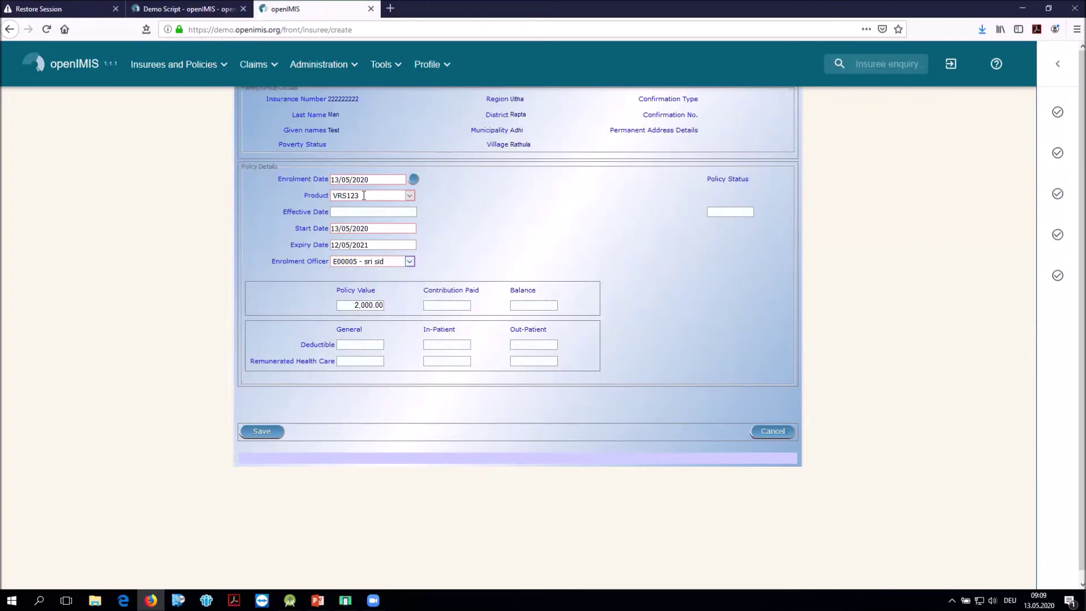
{"action": "right_click", "coordinate": [376, 297]}
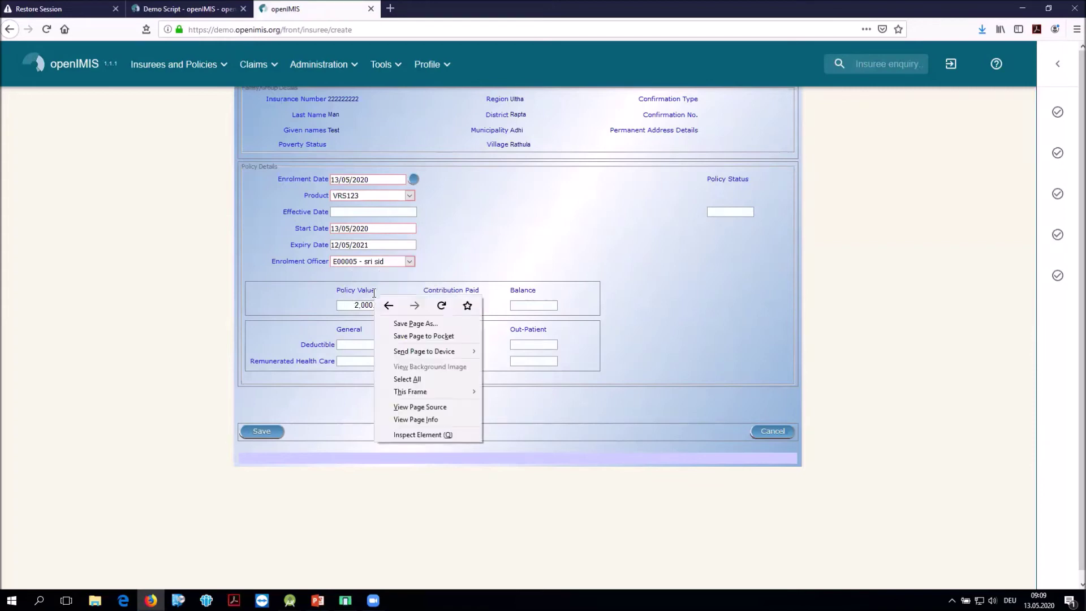
{"action": "left_click", "coordinate": [357, 309]}
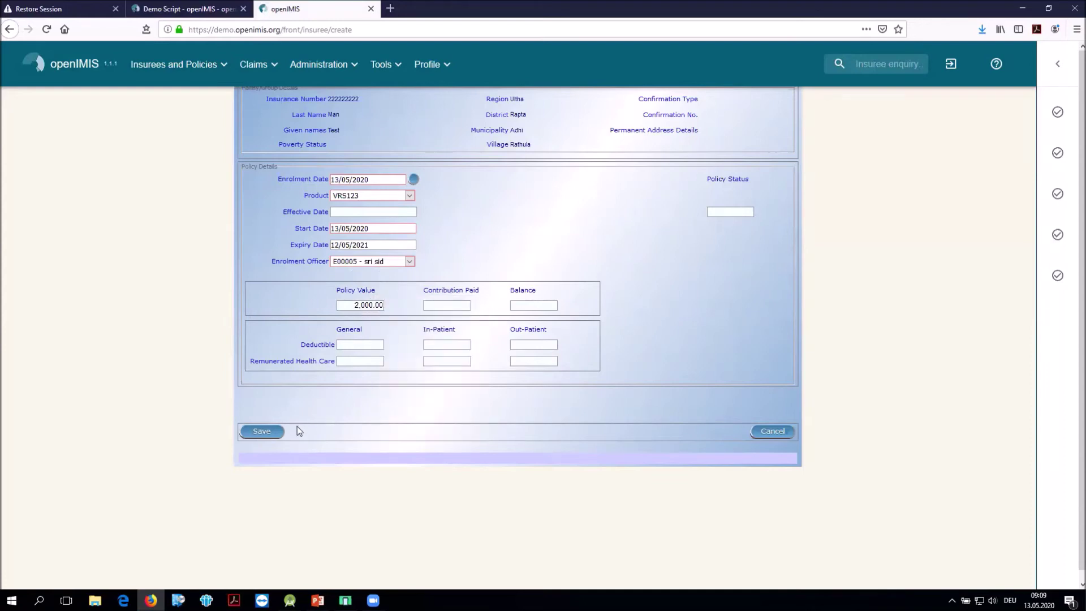
Save the VRS123 policy and select it in the Policies list.
{"action": "left_click", "coordinate": [276, 435]}
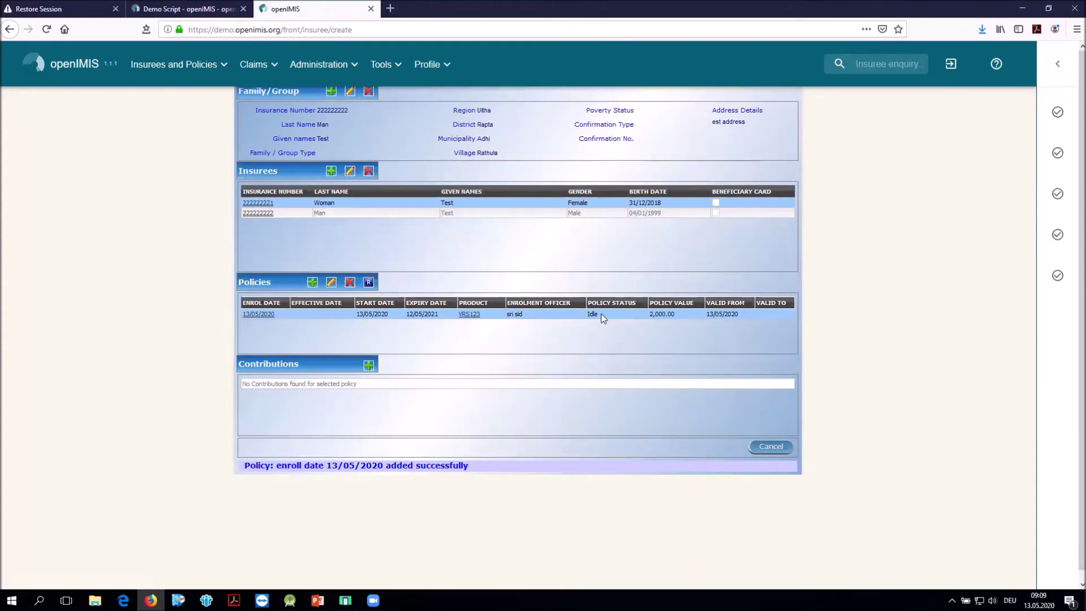
{"action": "left_click", "coordinate": [666, 314]}
Add a contribution under category Contribution and Others with no payer and amount 2000.
{"action": "left_click", "coordinate": [368, 366]}
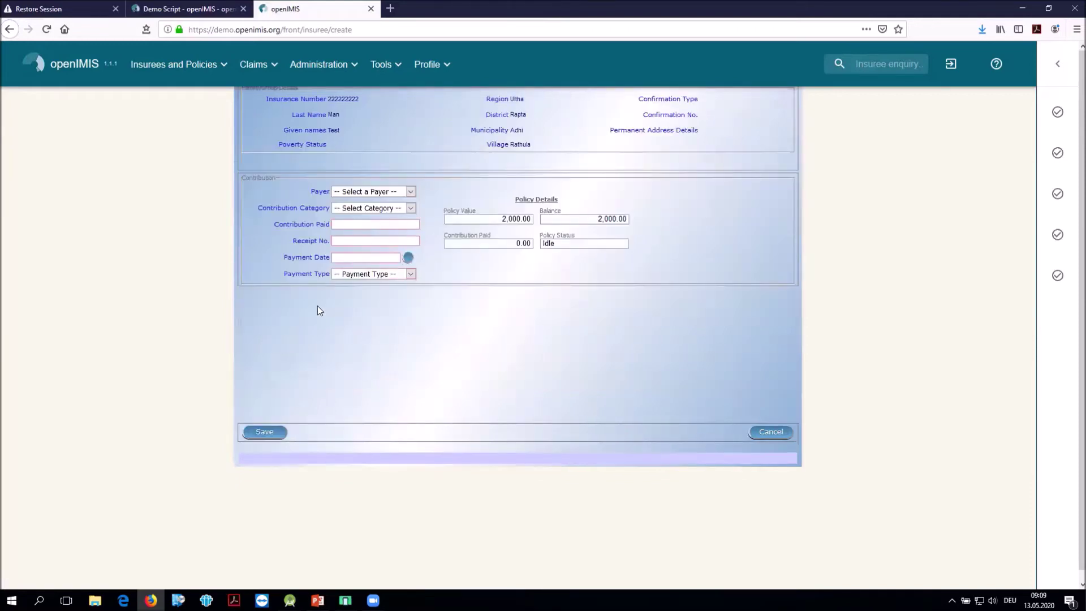
{"action": "left_click", "coordinate": [412, 193]}
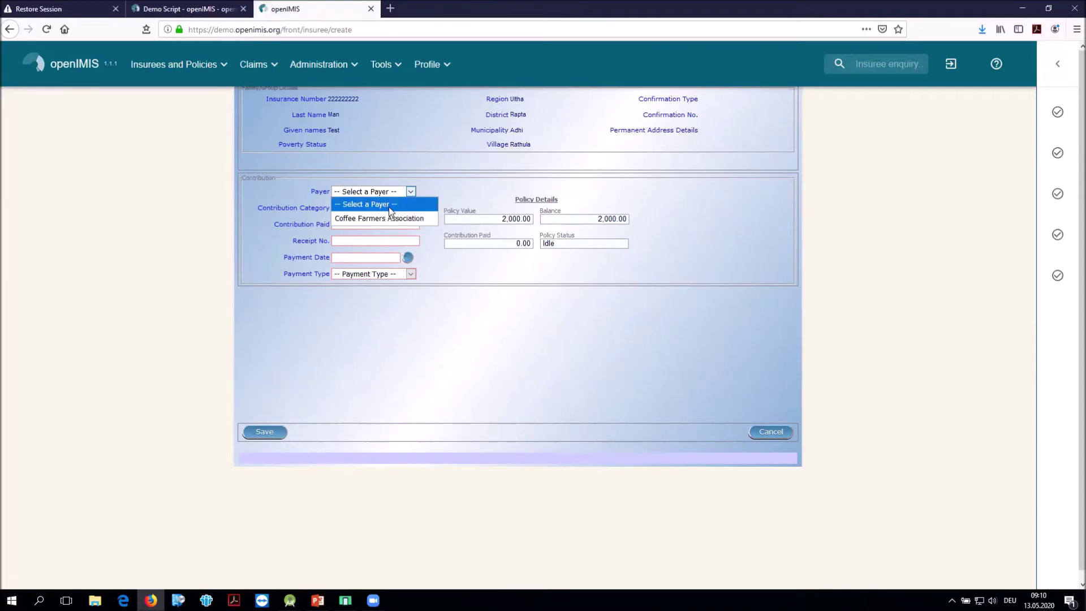
{"action": "left_click", "coordinate": [389, 206]}
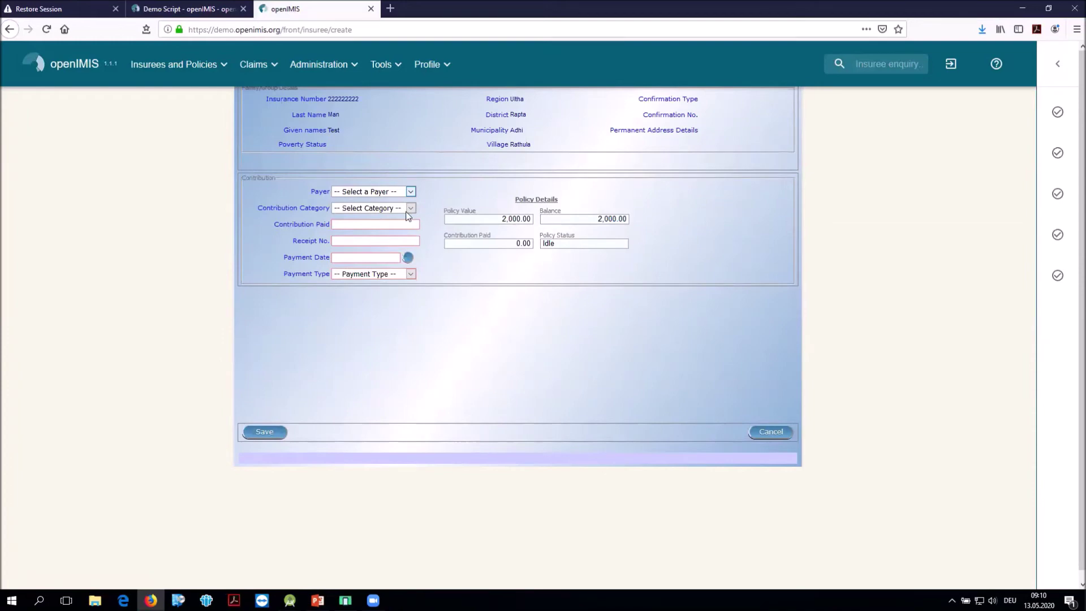
{"action": "left_click", "coordinate": [404, 210]}
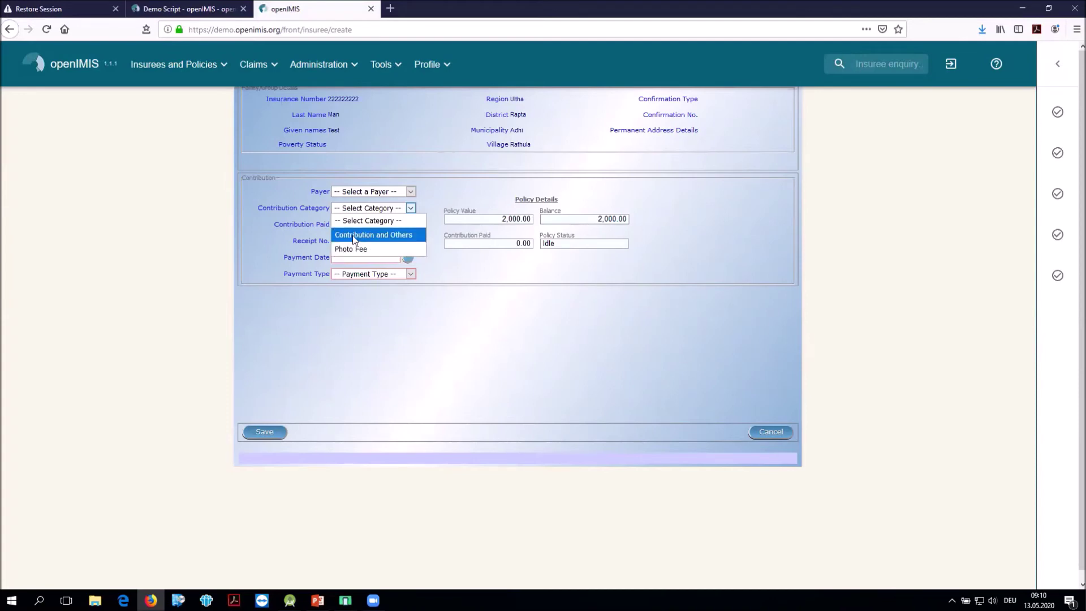
{"action": "left_click", "coordinate": [352, 235]}
{"action": "left_click", "coordinate": [347, 223]}
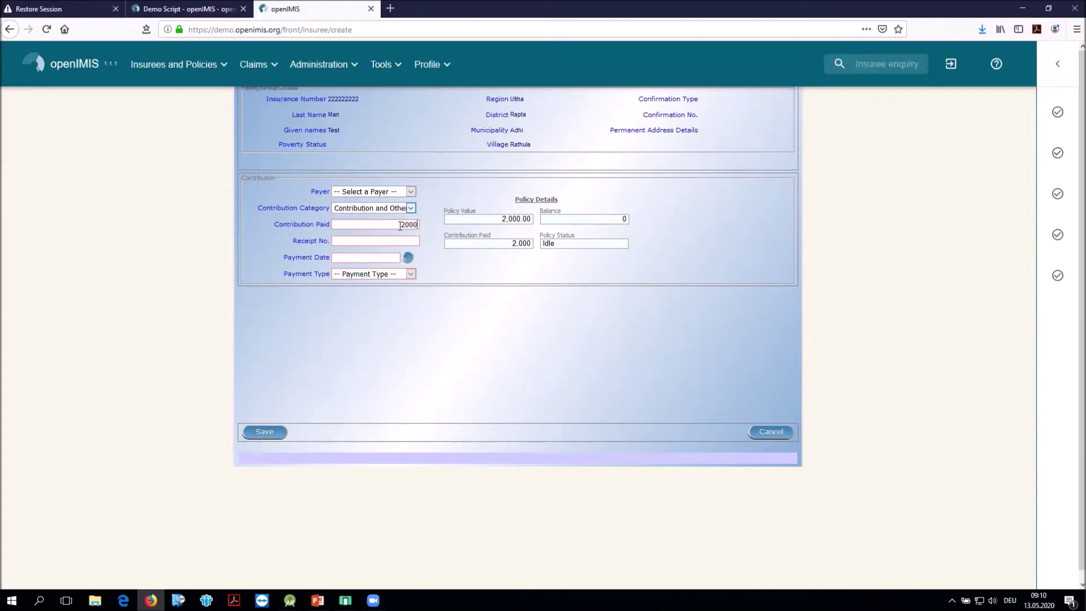
{"action": "key", "text": "ctrl+a"}
Enter a receipt number, payment date 13 May 2020 and type Cash, then save.
{"action": "left_click", "coordinate": [392, 240]}
{"action": "type", "text": "tesra21"}
{"action": "left_click", "coordinate": [409, 257]}
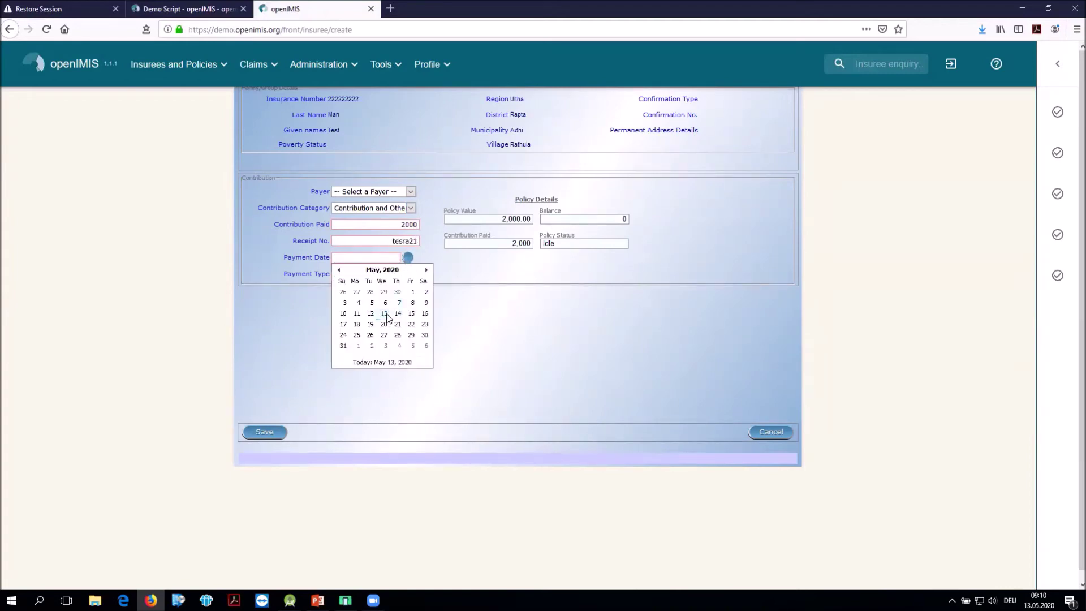
{"action": "left_click", "coordinate": [385, 314]}
{"action": "left_click", "coordinate": [384, 276]}
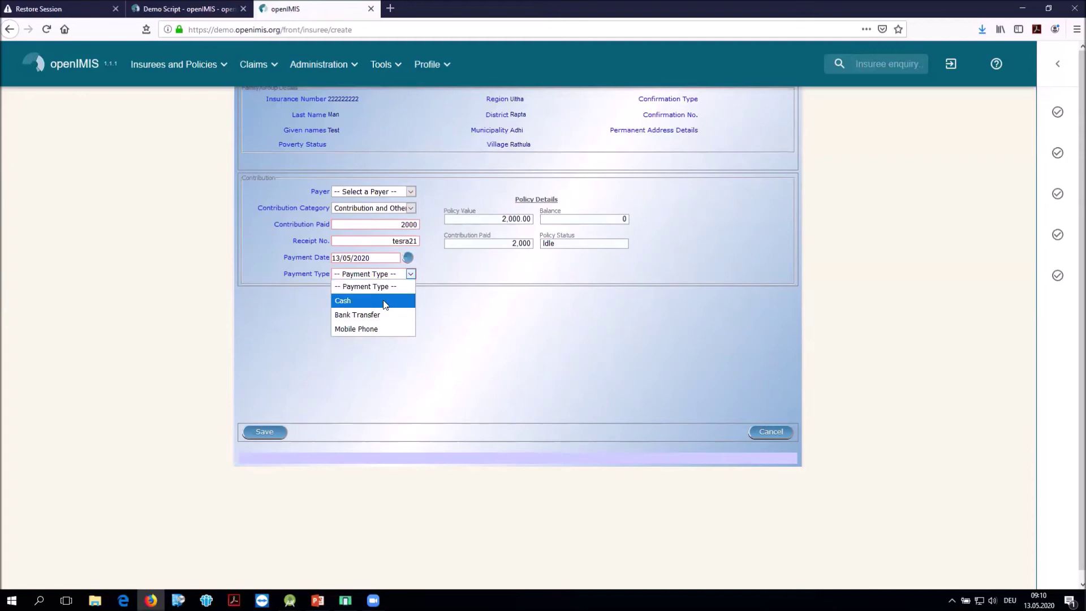
{"action": "left_click", "coordinate": [384, 302]}
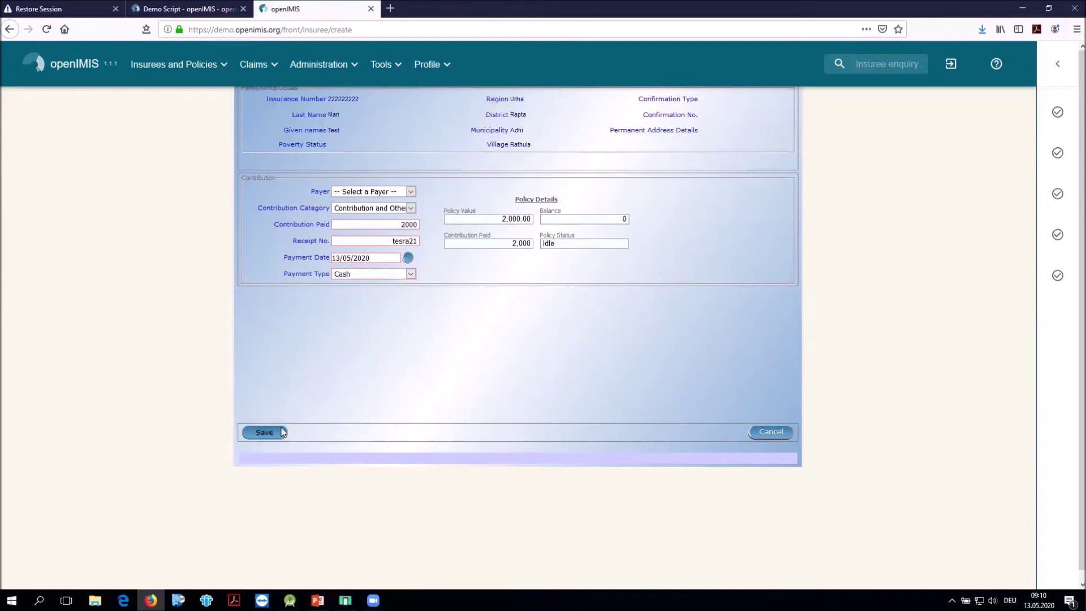
{"action": "left_click", "coordinate": [281, 432]}
Confirm the 2,000.00 contribution and check that the VRS123 policy shows Active.
{"action": "left_click", "coordinate": [441, 272]}
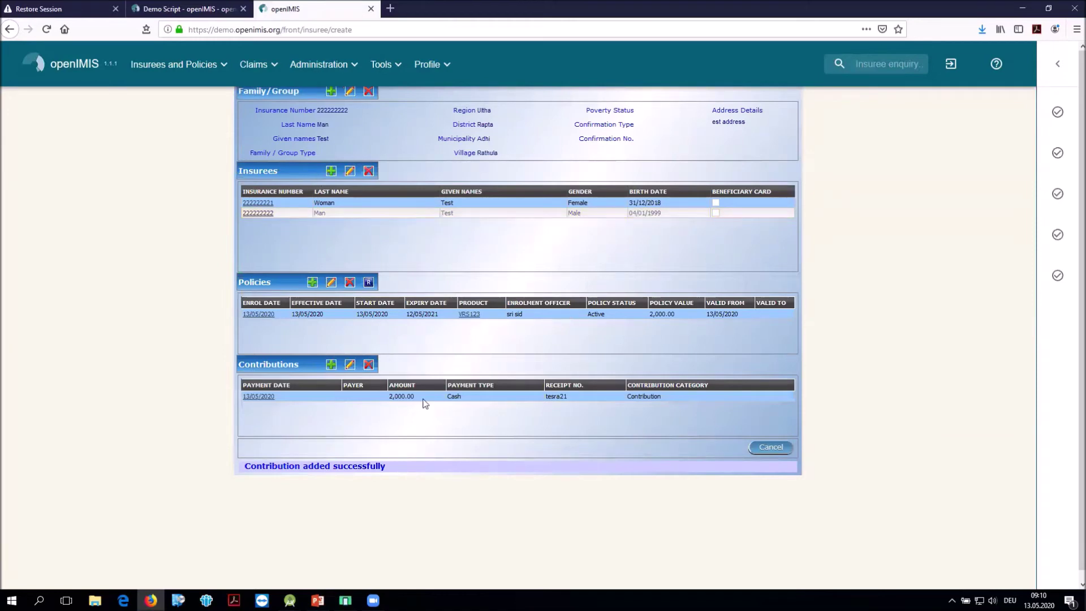
{"action": "left_click", "coordinate": [594, 315]}
{"action": "left_click_drag", "start_coordinate": [276, 205], "coordinate": [243, 208]}
{"action": "left_click", "coordinate": [433, 271]}
{"action": "left_click", "coordinate": [277, 213]}
{"action": "left_click", "coordinate": [872, 61]}
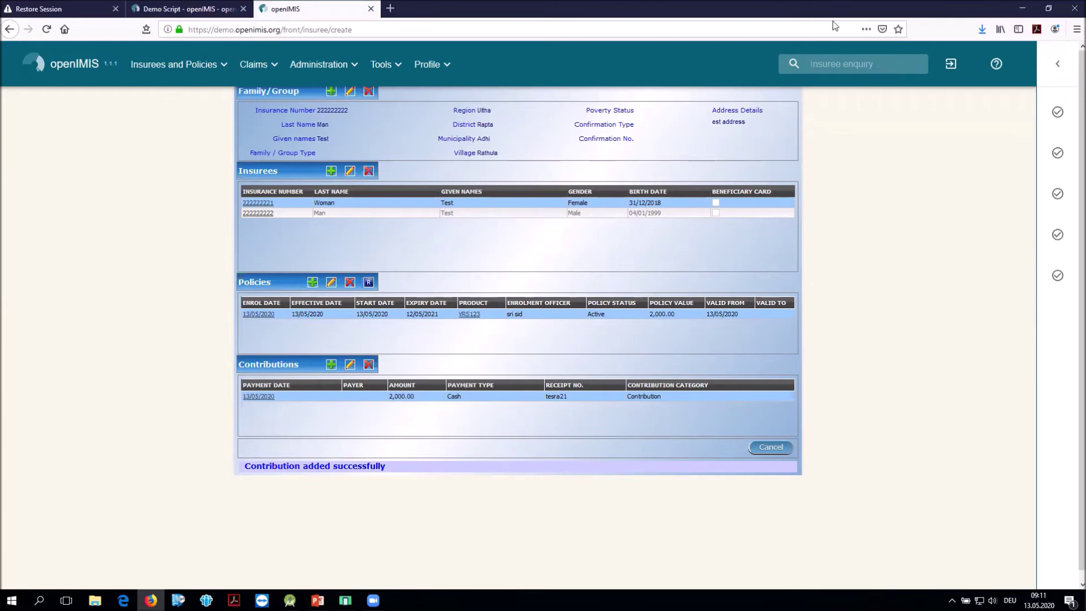
Run an insuree enquiry for insurance number 222222222.
{"action": "left_click", "coordinate": [847, 65]}
{"action": "type", "text": "RHOS0011"}
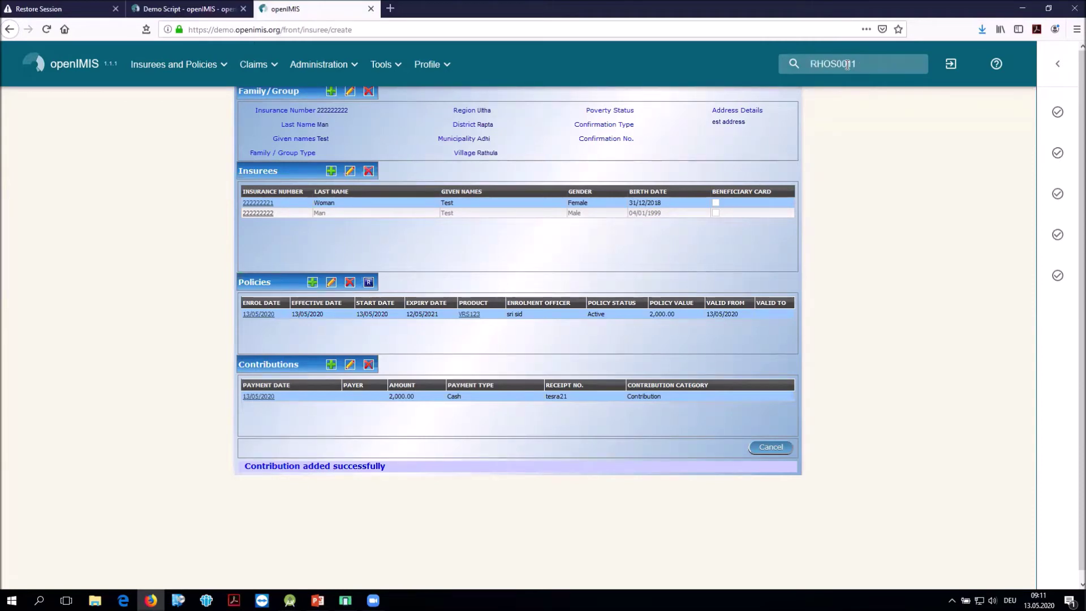
{"action": "key", "text": "ctrl+a"}
{"action": "key", "text": "BackSpace"}
{"action": "type", "text": "222222222"}
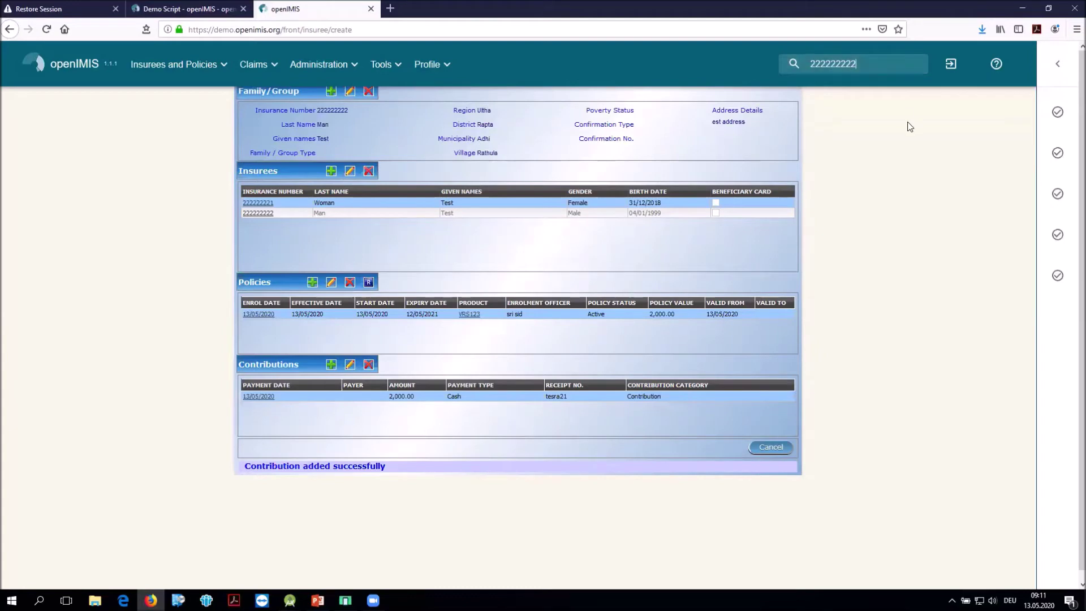
{"action": "key", "text": "Return"}
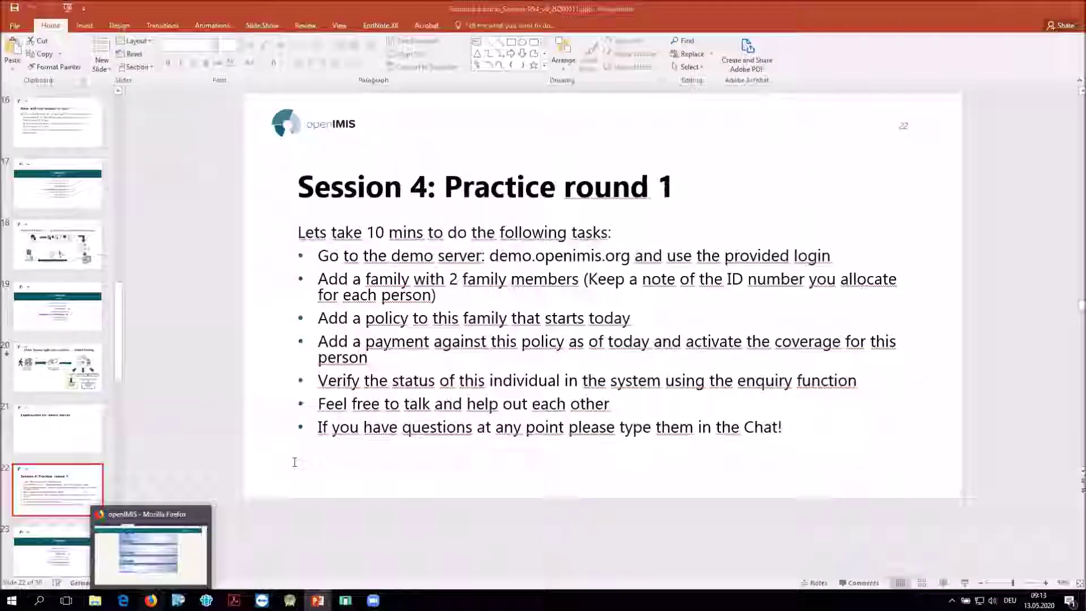
{"action": "left_click", "coordinate": [390, 503]}
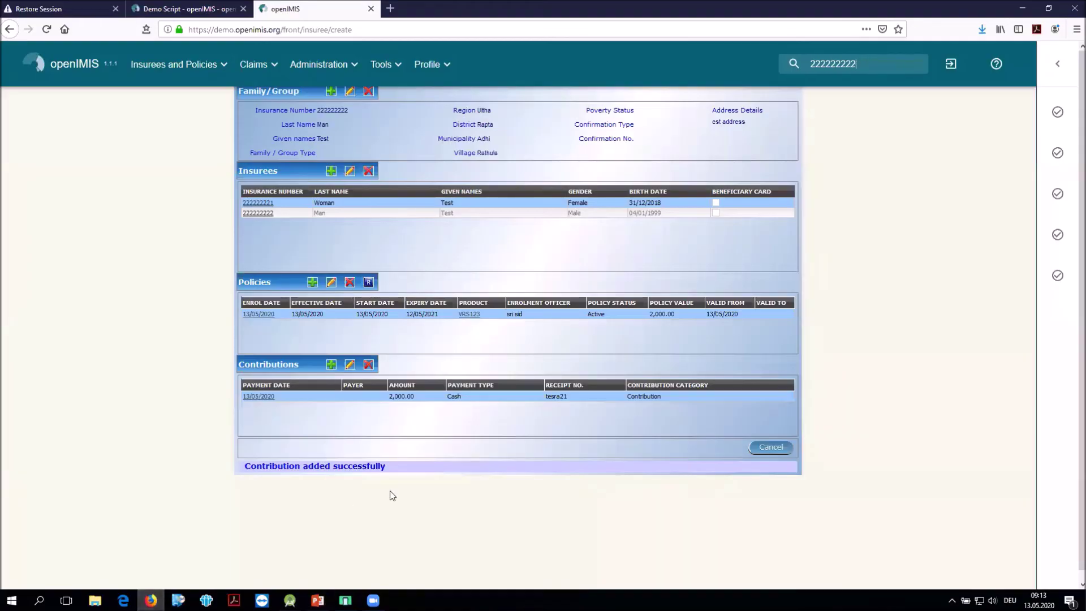
From the home page, choose Insurees and Policies > Add Family/Group.
{"action": "left_click", "coordinate": [222, 66]}
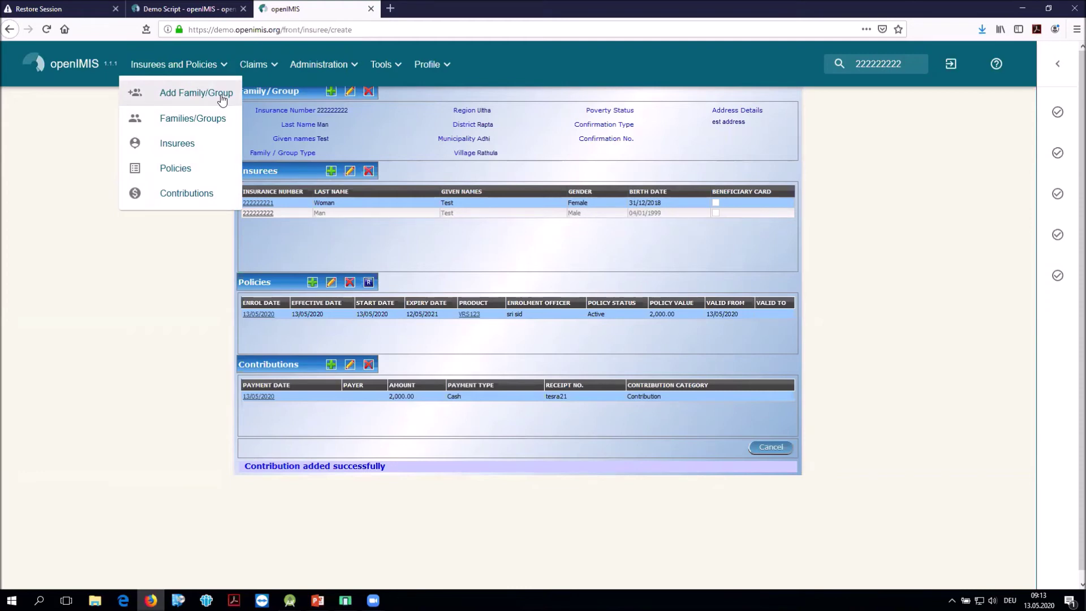
{"action": "left_click", "coordinate": [91, 65]}
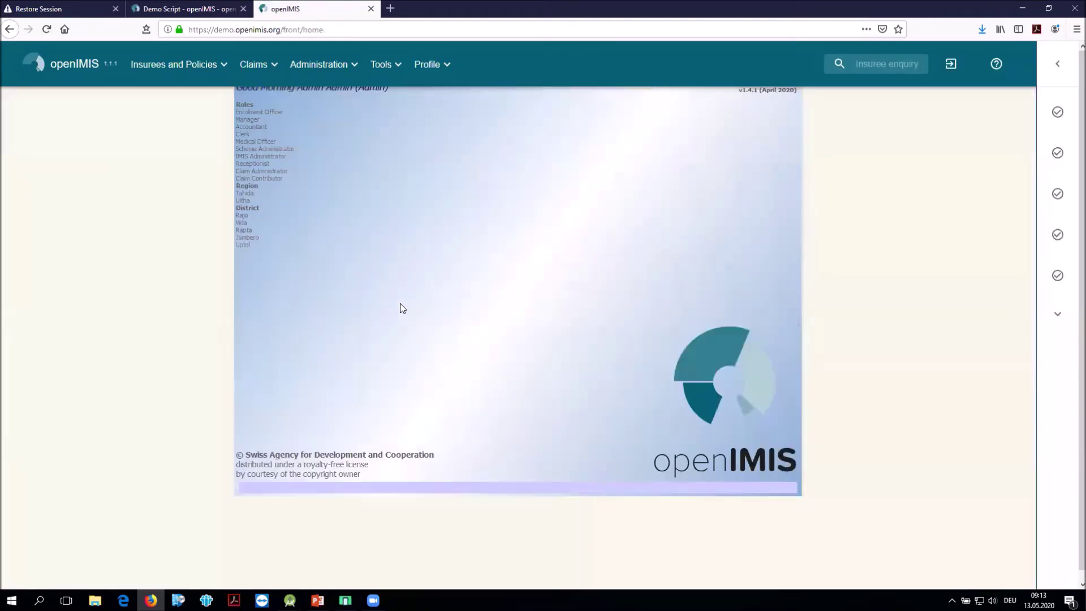
{"action": "left_click", "coordinate": [225, 66]}
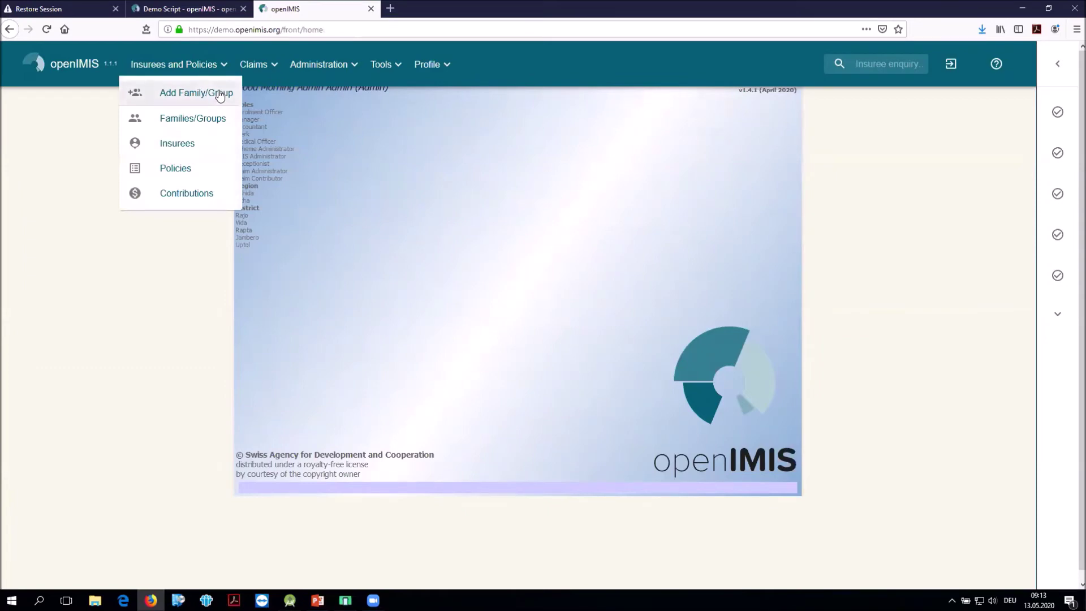
{"action": "left_click", "coordinate": [220, 94]}
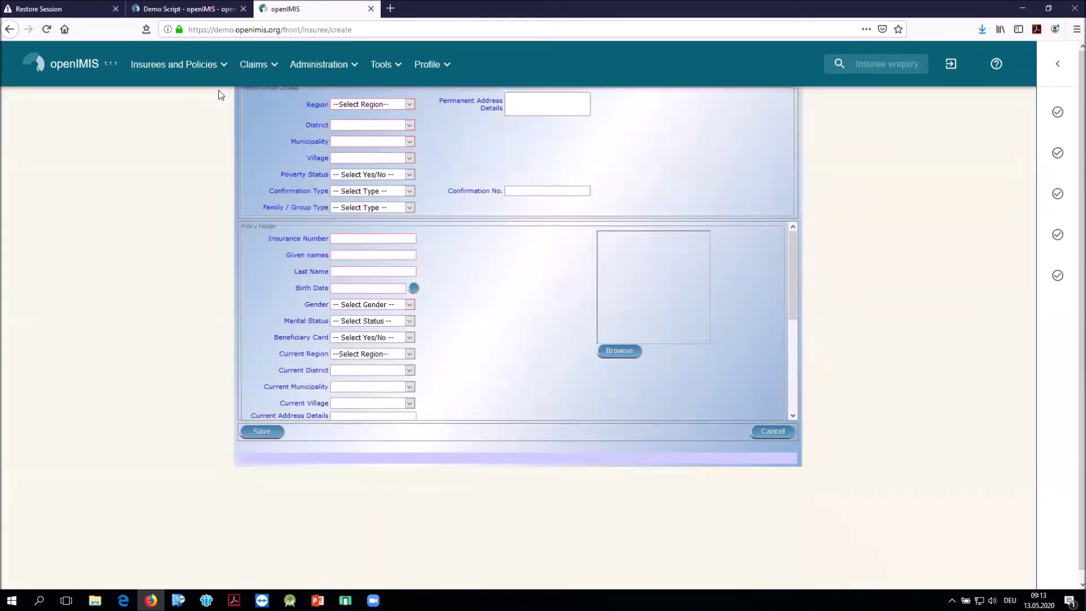
Set the family location to region Ultha, district Jambero, municipality Actoloby, village Holobo.
{"action": "left_click", "coordinate": [412, 103]}
{"action": "left_click", "coordinate": [387, 128]}
{"action": "left_click", "coordinate": [391, 125]}
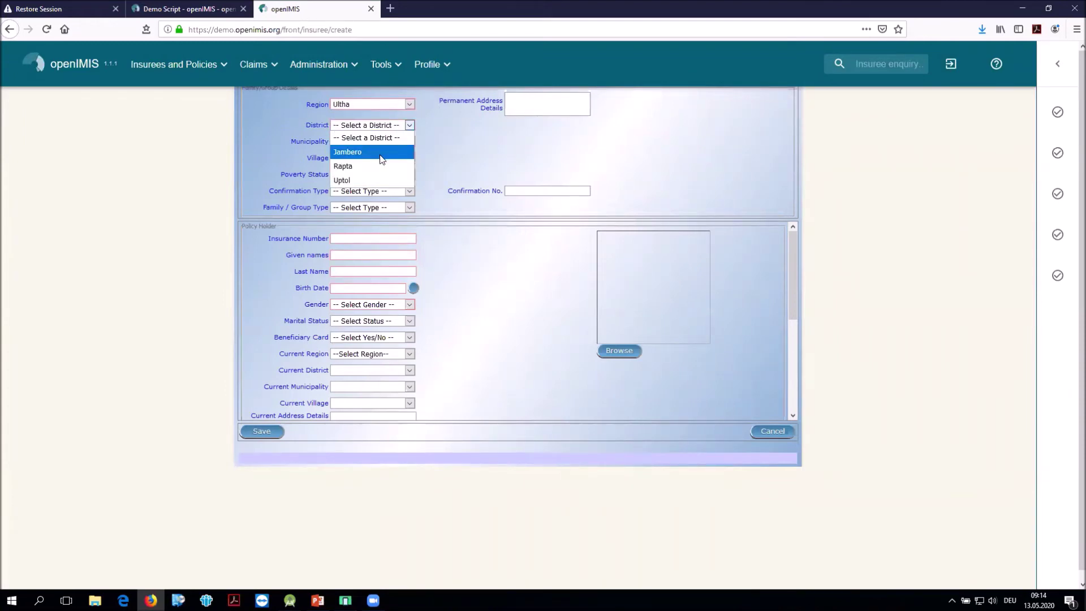
{"action": "left_click", "coordinate": [378, 152]}
{"action": "left_click", "coordinate": [378, 143]}
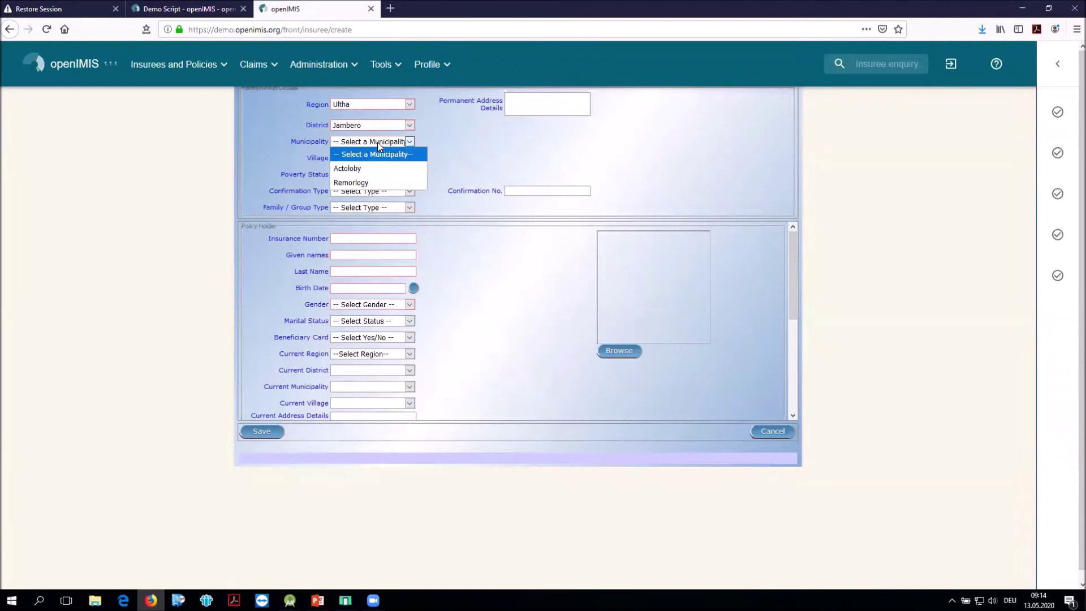
{"action": "left_click", "coordinate": [376, 168]}
{"action": "left_click", "coordinate": [375, 159]}
{"action": "left_click", "coordinate": [374, 190]}
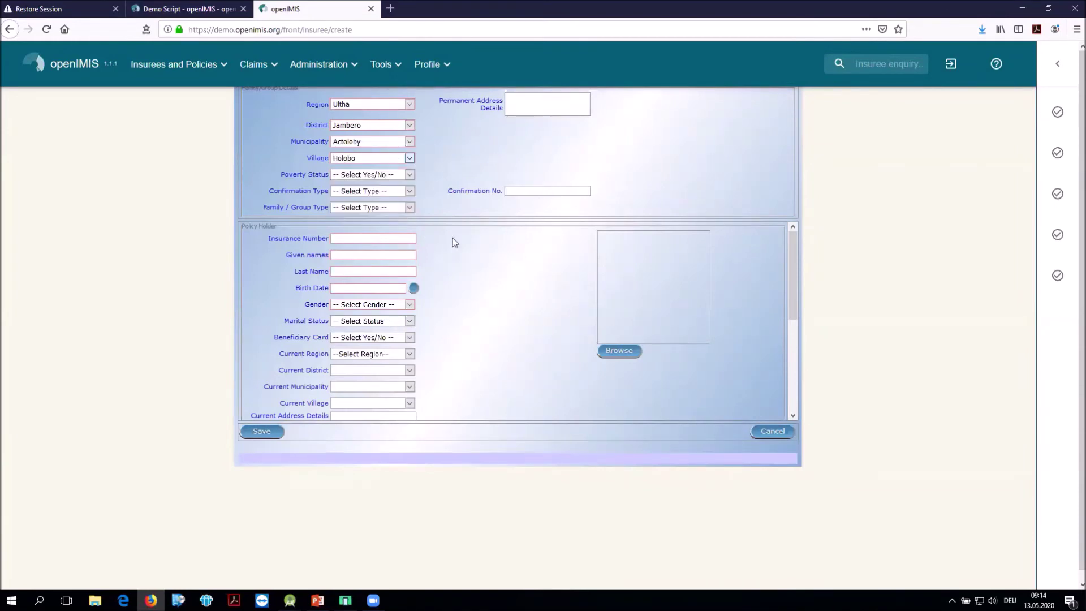
Enter the family head's insurance number and given name.
{"action": "left_click", "coordinate": [364, 237]}
{"action": "type", "text": "22"}
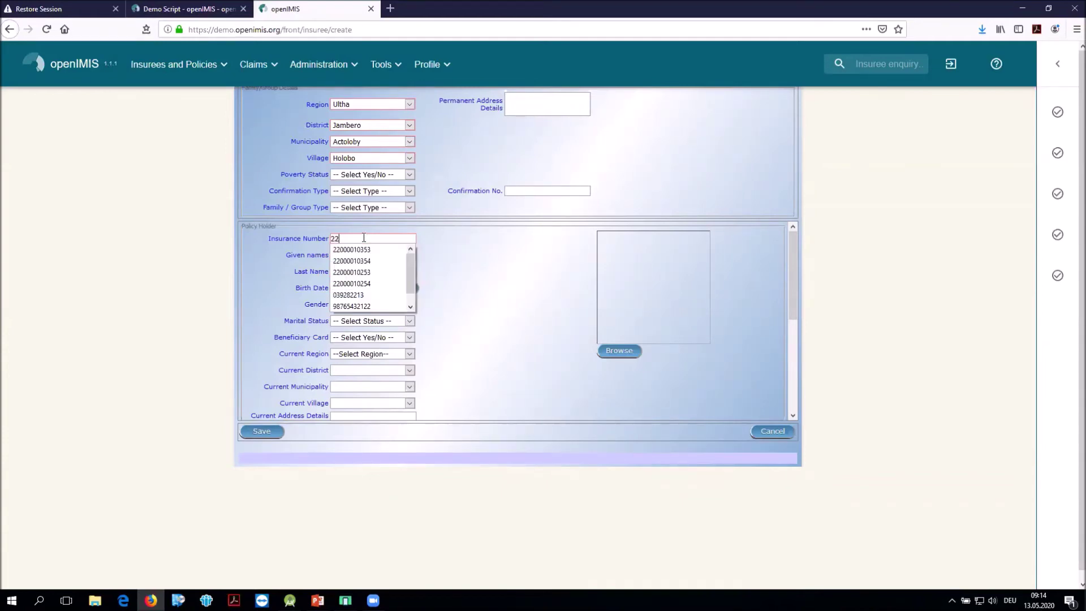
{"action": "type", "text": "1122222"}
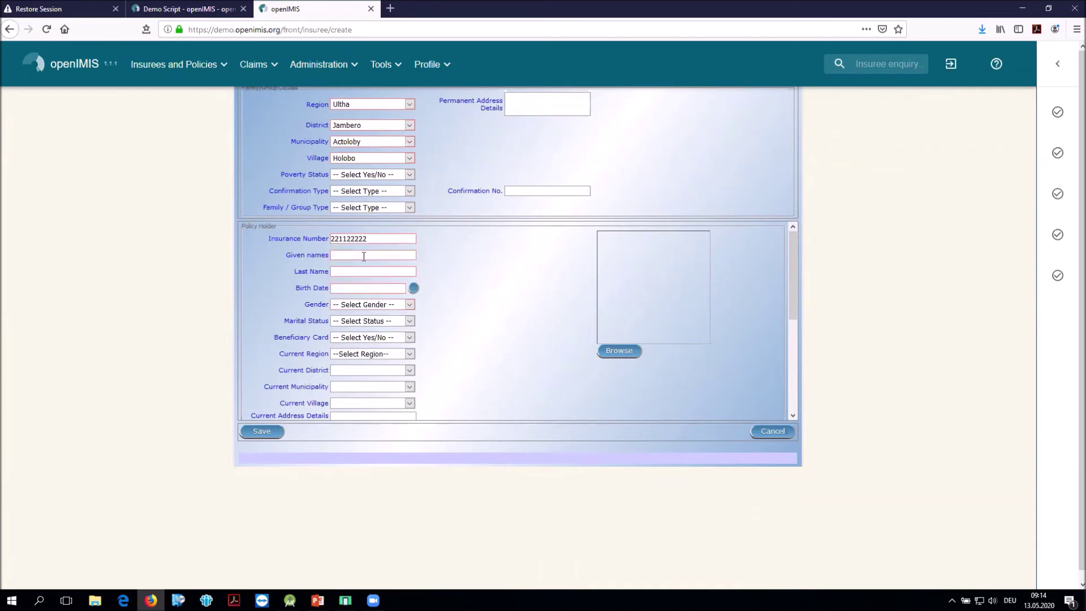
{"action": "left_click", "coordinate": [361, 256]}
{"action": "type", "text": "Test 2"}
{"action": "type", "text": "Man"}
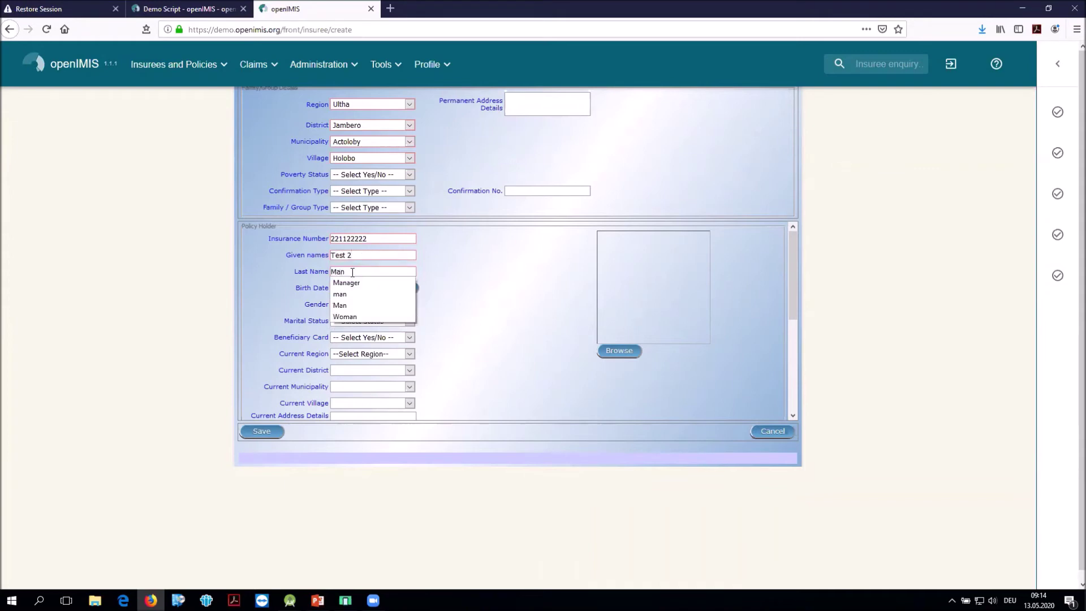
Set the head's birth date to 27/12/1998 using the calendar.
{"action": "left_click", "coordinate": [413, 288]}
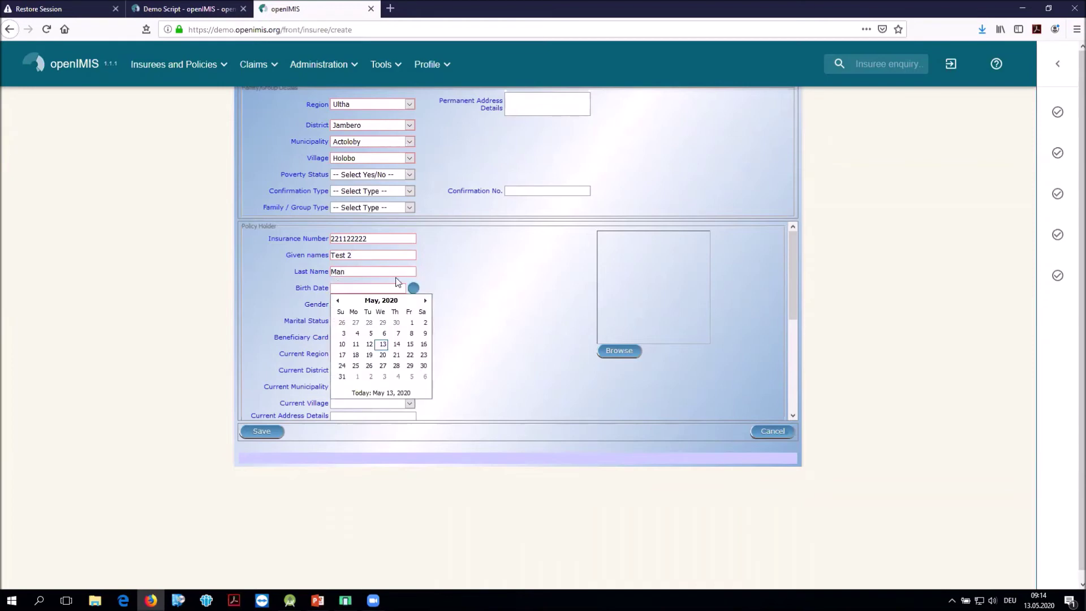
{"action": "left_click", "coordinate": [380, 301]}
{"action": "left_click", "coordinate": [378, 301]}
{"action": "left_click", "coordinate": [338, 300]}
{"action": "left_click", "coordinate": [337, 300]}
{"action": "left_click", "coordinate": [345, 320]}
{"action": "left_click", "coordinate": [345, 320]}
{"action": "left_click", "coordinate": [345, 319]}
Set the head's gender to Male and save the new family.
{"action": "left_click", "coordinate": [363, 304]}
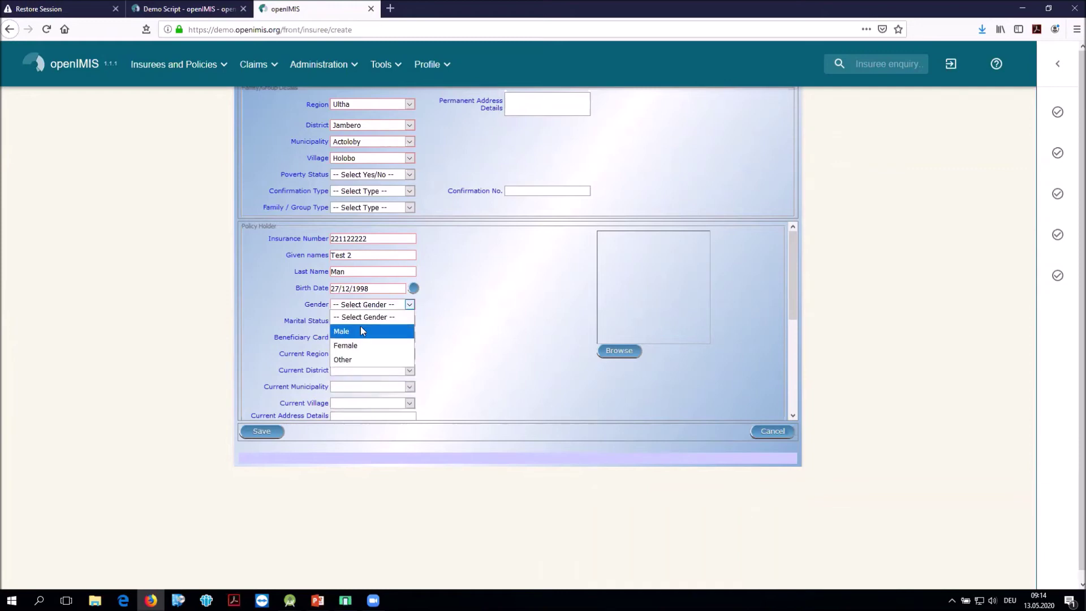
{"action": "left_click", "coordinate": [360, 331]}
{"action": "scroll", "coordinate": [444, 352], "scroll_direction": "down", "scroll_amount": 3}
{"action": "scroll", "coordinate": [444, 351], "scroll_direction": "up", "scroll_amount": 5}
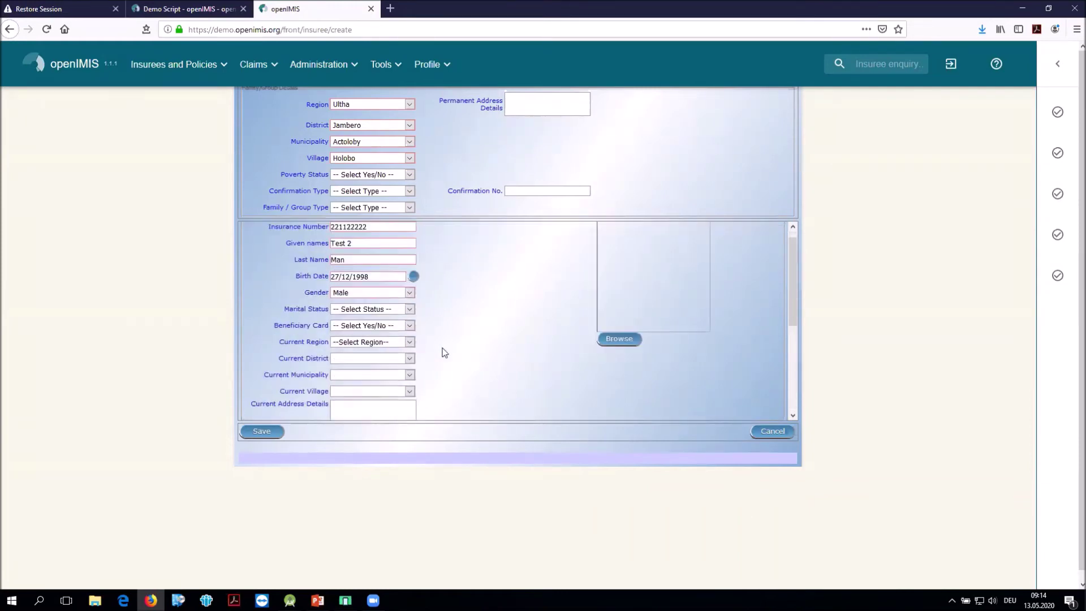
{"action": "left_click", "coordinate": [266, 432]}
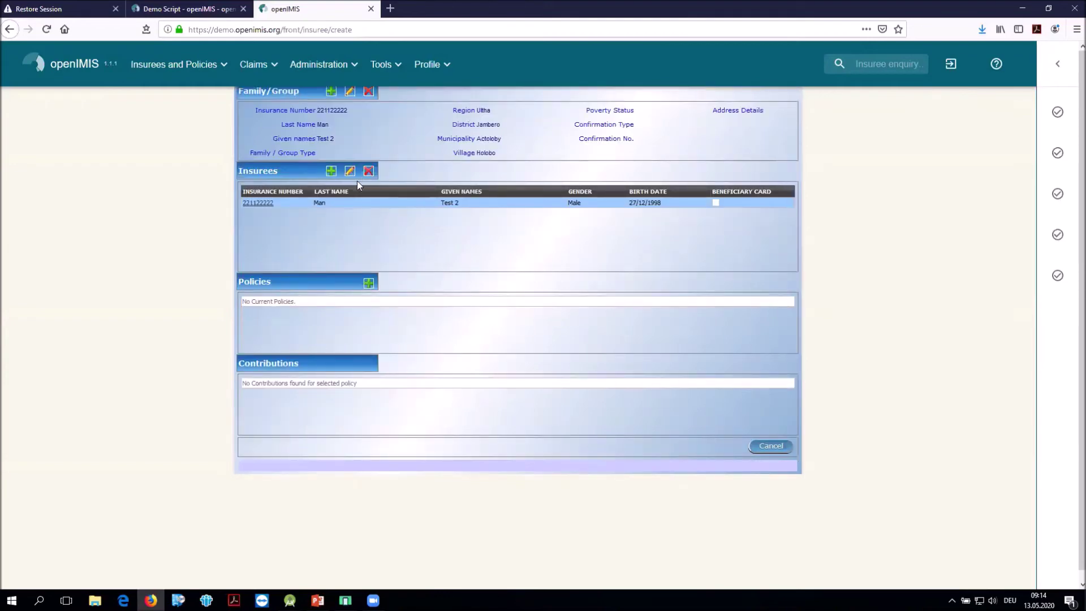
Add a new family member and enter their insurance number, given name and last name.
{"action": "left_click", "coordinate": [330, 174]}
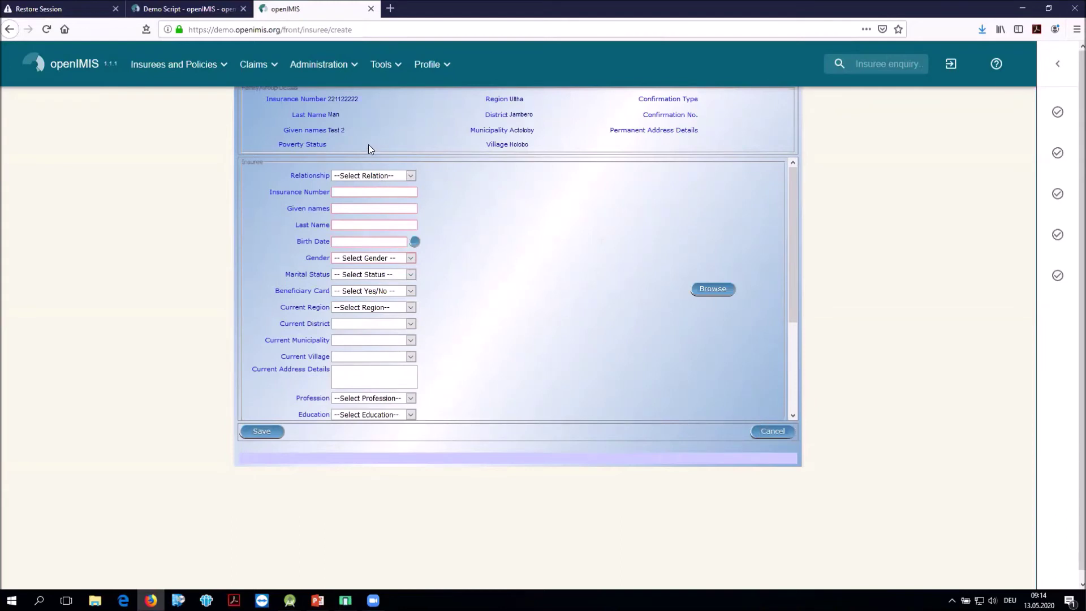
{"action": "left_click", "coordinate": [771, 431]}
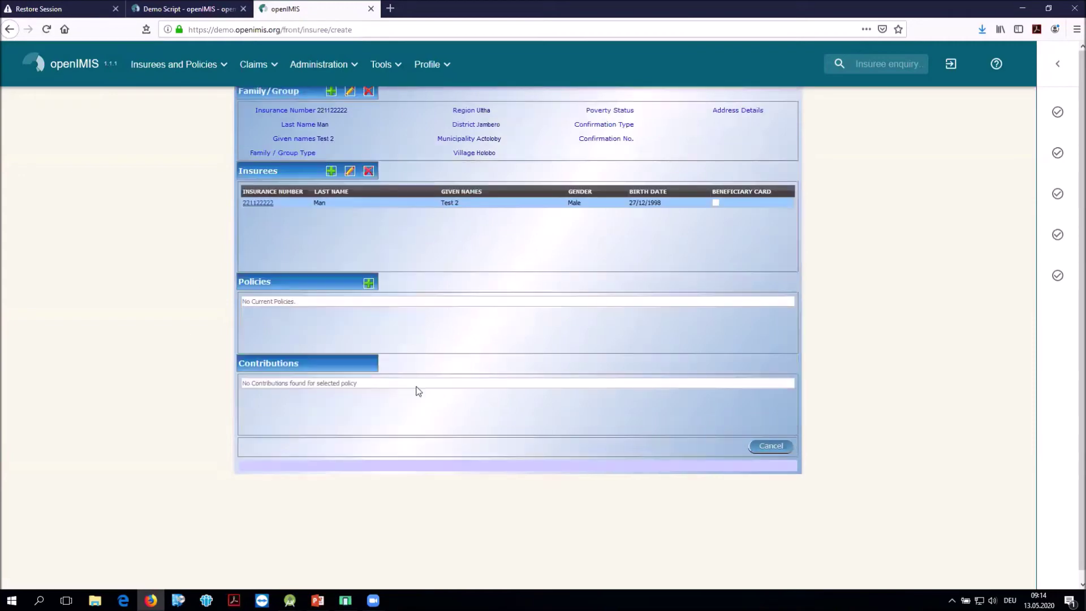
{"action": "left_click", "coordinate": [331, 172]}
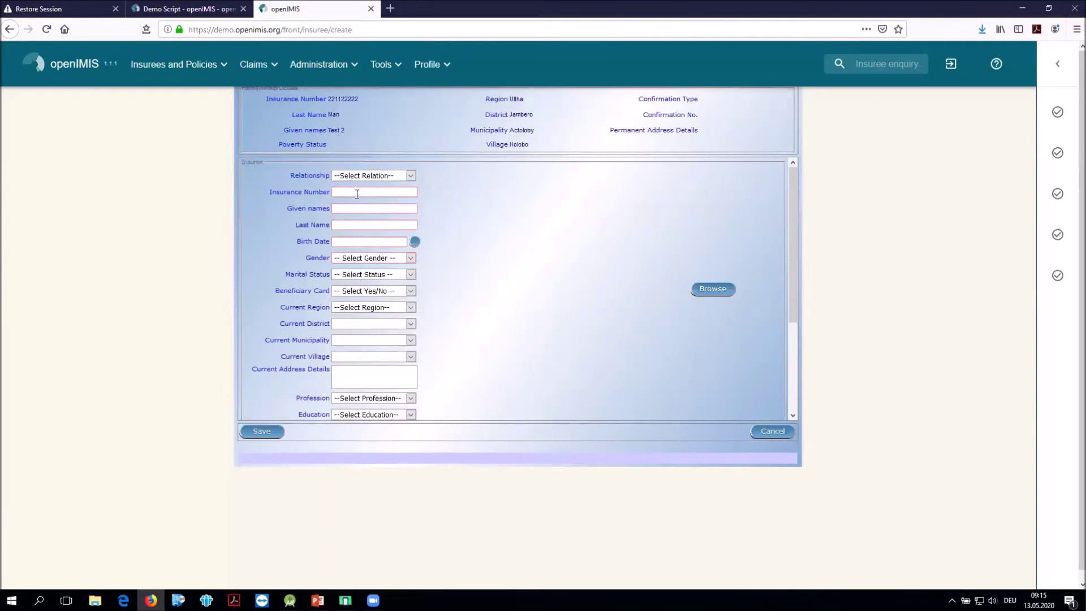
{"action": "left_click", "coordinate": [357, 194]}
{"action": "type", "text": "221122212"}
{"action": "left_click", "coordinate": [357, 209]}
{"action": "type", "text": "Test"}
{"action": "key", "text": "Tab"}
{"action": "type", "text": "Women2"}
Remove the stray 2 from the last name and set the birth date to 10/06/2009.
{"action": "left_click", "coordinate": [414, 242]}
{"action": "left_click", "coordinate": [367, 225]}
{"action": "key", "text": "BackSpace"}
{"action": "left_click", "coordinate": [415, 242]}
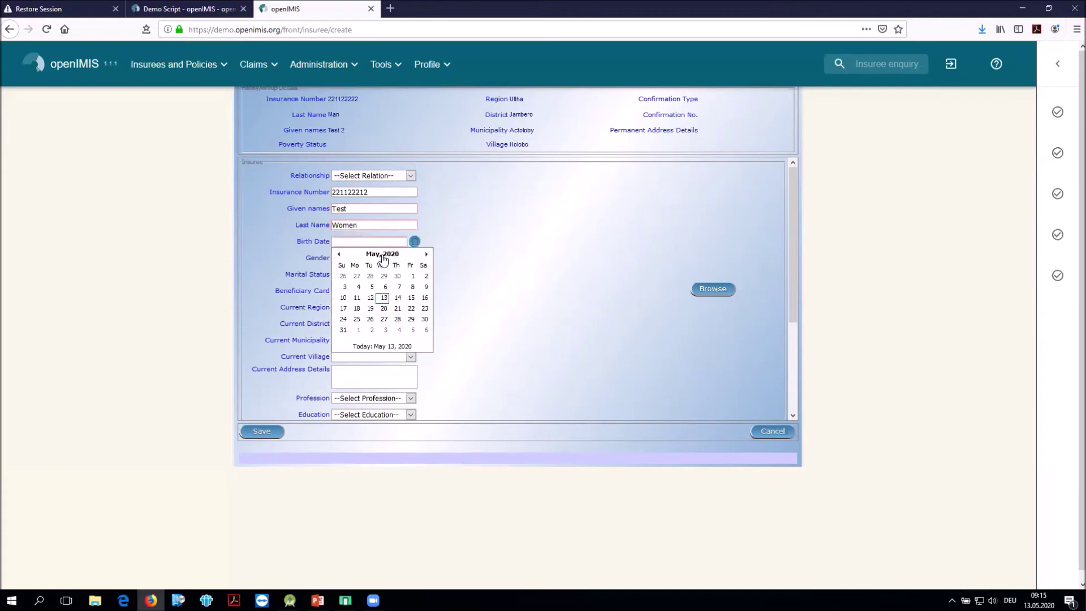
{"action": "left_click", "coordinate": [381, 254]}
{"action": "left_click", "coordinate": [378, 253]}
{"action": "left_click", "coordinate": [339, 253]}
{"action": "left_click", "coordinate": [340, 273]}
{"action": "left_click", "coordinate": [367, 299]}
{"action": "left_click", "coordinate": [383, 287]}
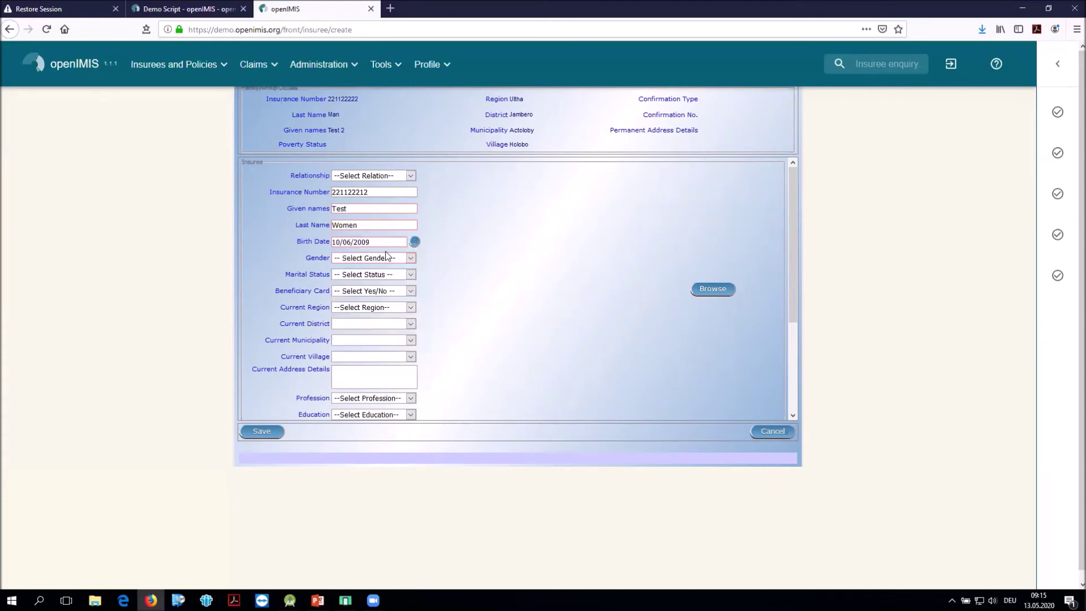
Set the member's gender to Male and save the new member.
{"action": "left_click", "coordinate": [385, 258]}
{"action": "left_click", "coordinate": [381, 283]}
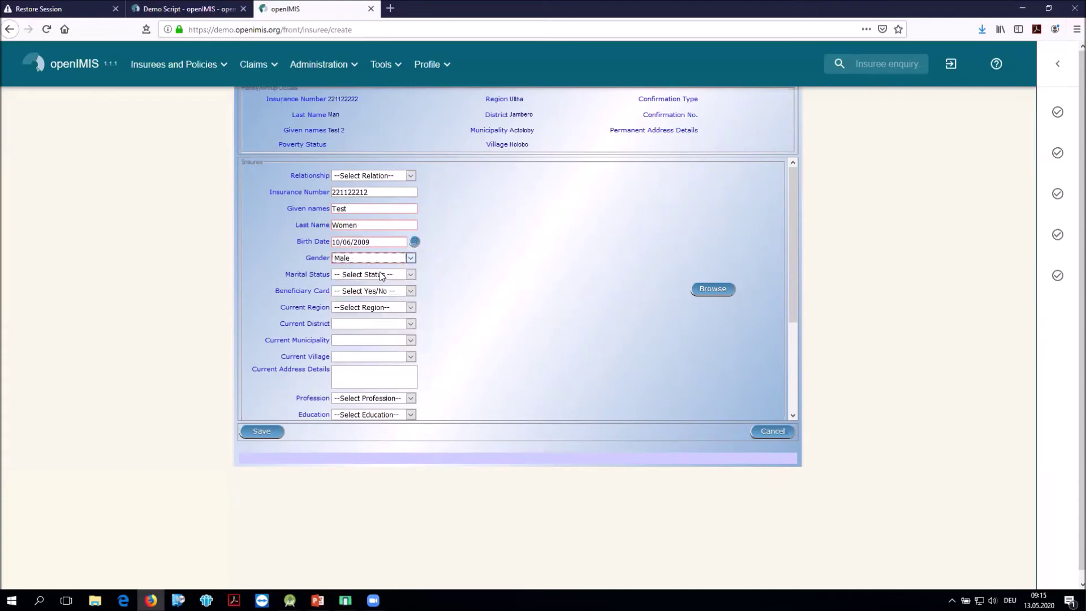
{"action": "scroll", "coordinate": [479, 359], "scroll_direction": "down", "scroll_amount": 3}
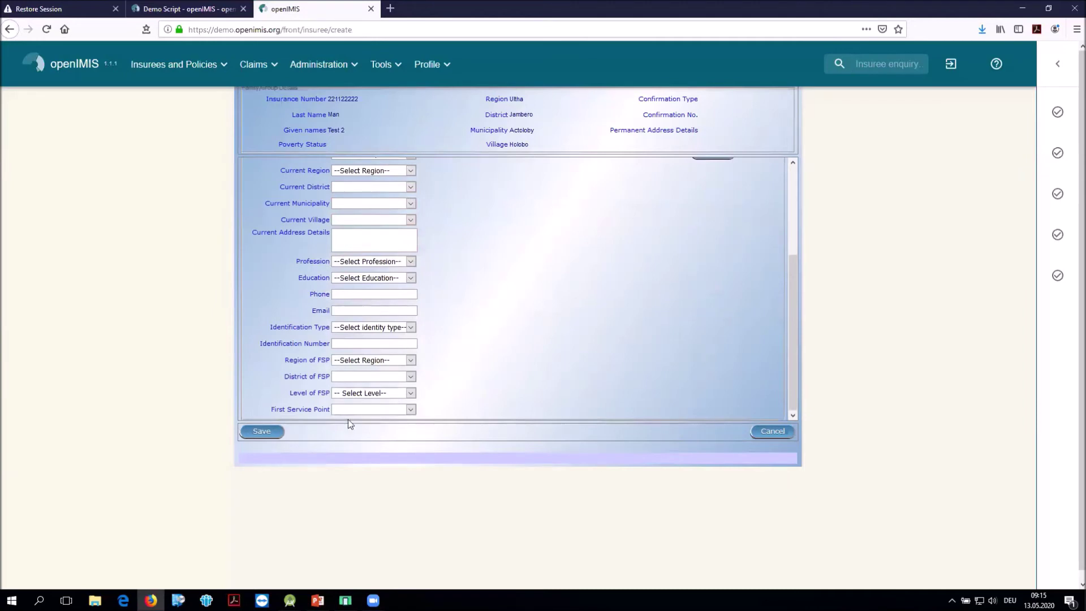
{"action": "left_click", "coordinate": [263, 433]}
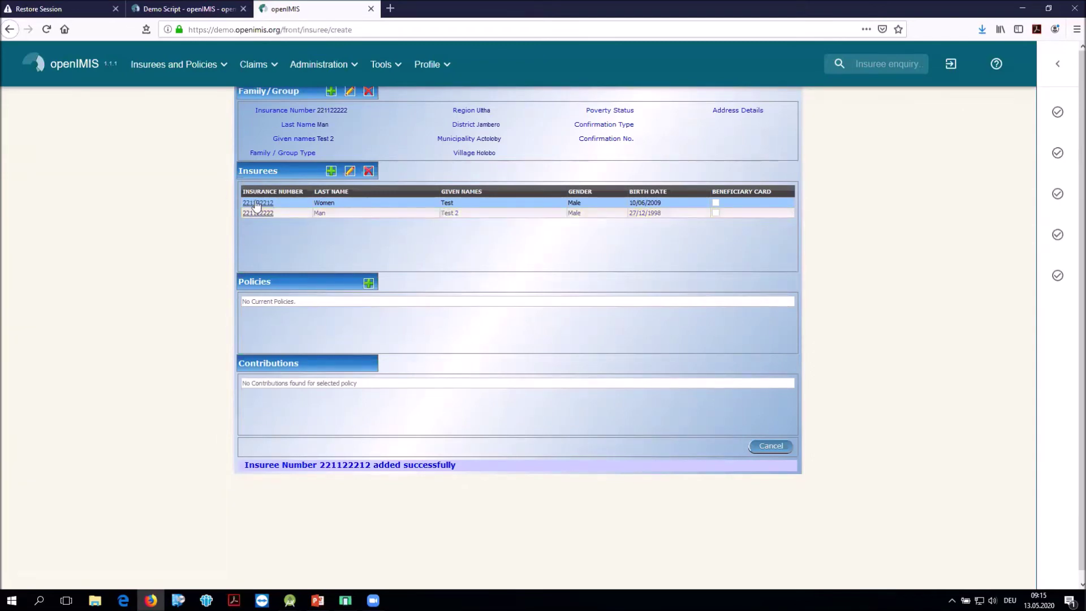
{"action": "left_click_drag", "start_coordinate": [260, 282], "coordinate": [366, 281]}
Start a new policy enrolled 13/05/2020 with product VRS123 and an enrolment officer.
{"action": "left_click", "coordinate": [368, 283]}
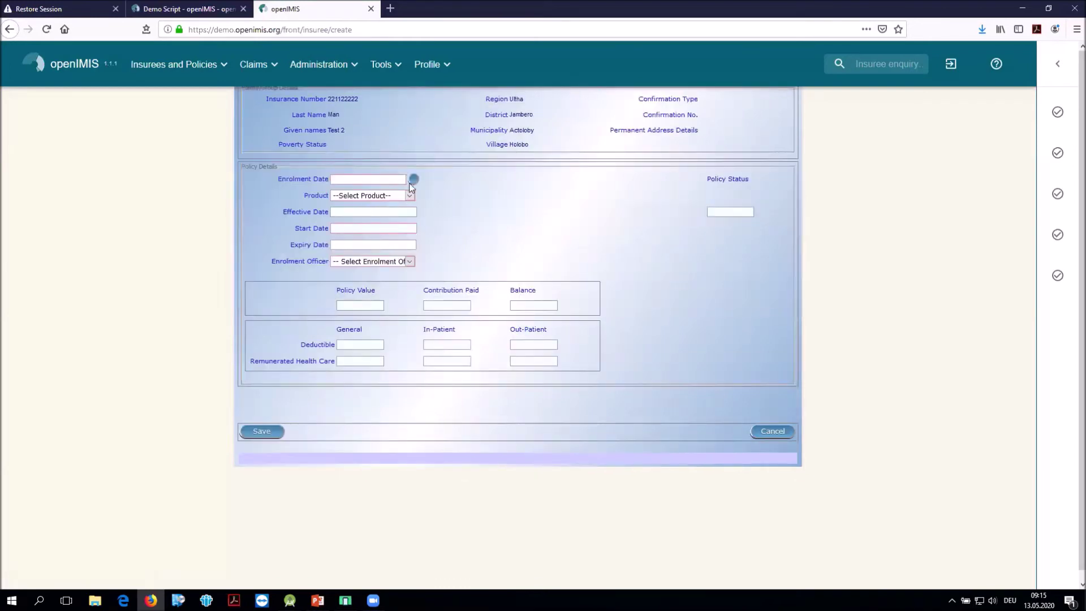
{"action": "left_click", "coordinate": [413, 179]}
{"action": "left_click", "coordinate": [382, 242]}
{"action": "left_click", "coordinate": [405, 195]}
{"action": "left_click", "coordinate": [388, 237]}
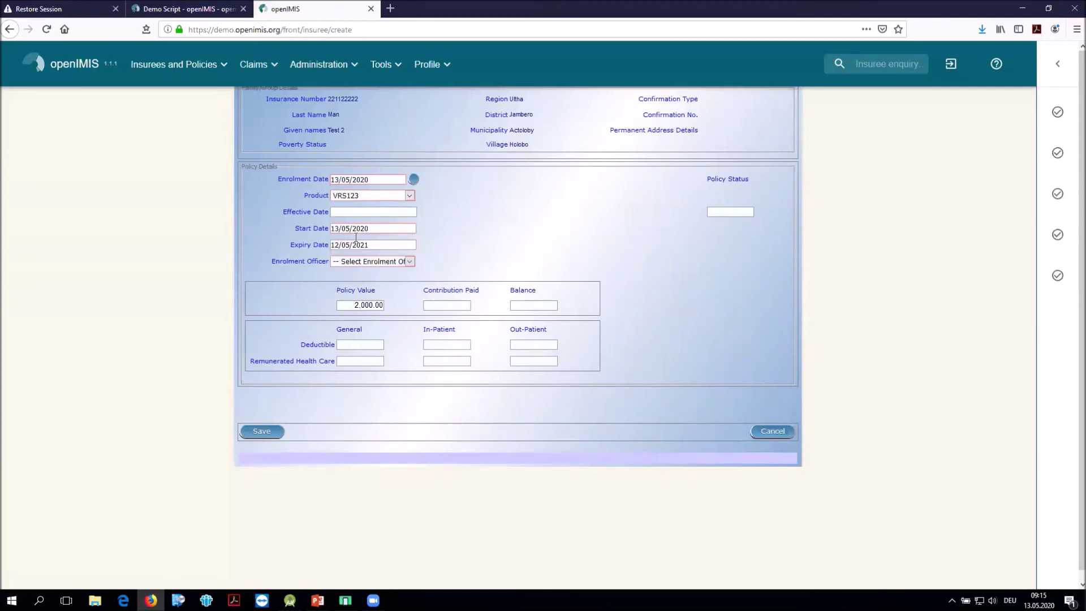
{"action": "left_click", "coordinate": [363, 265]}
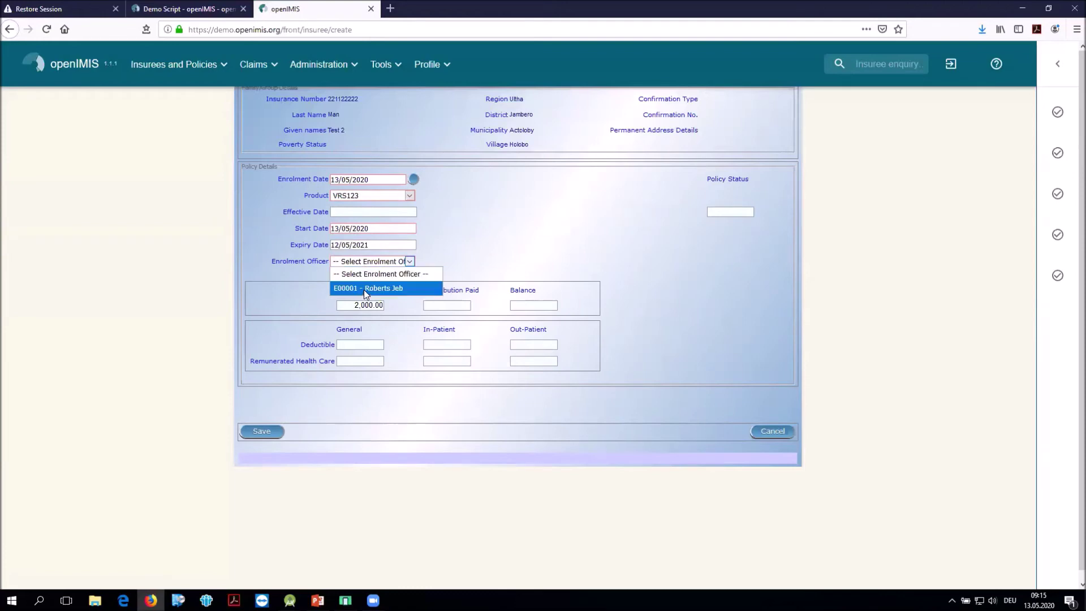
{"action": "left_click", "coordinate": [364, 290]}
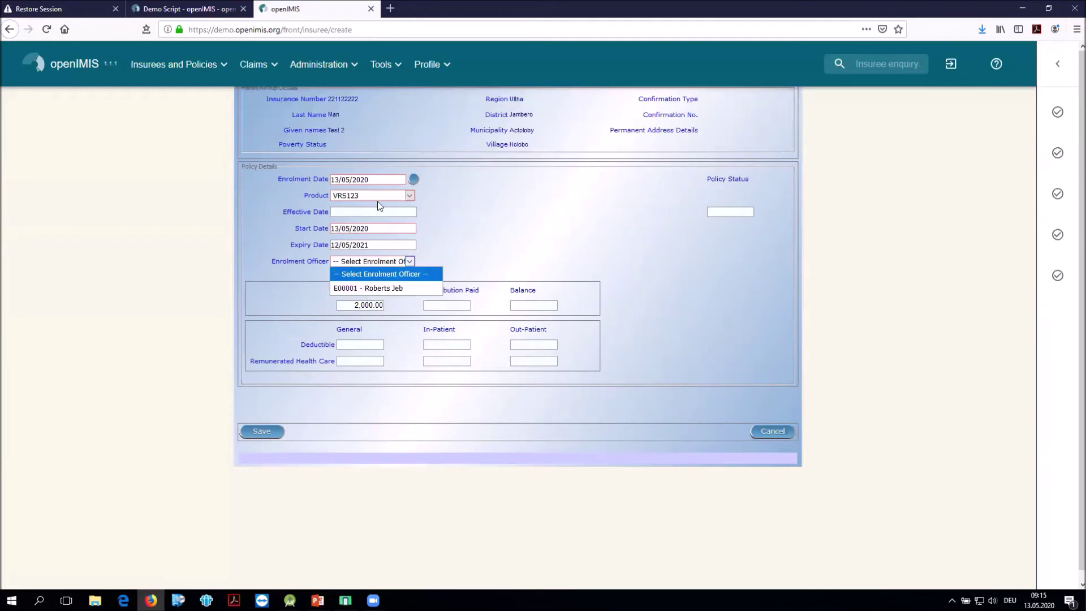
Change the product to BCUL0001, reassign the enrolment officer, and save the policy.
{"action": "left_click", "coordinate": [374, 195]}
{"action": "left_click", "coordinate": [368, 223]}
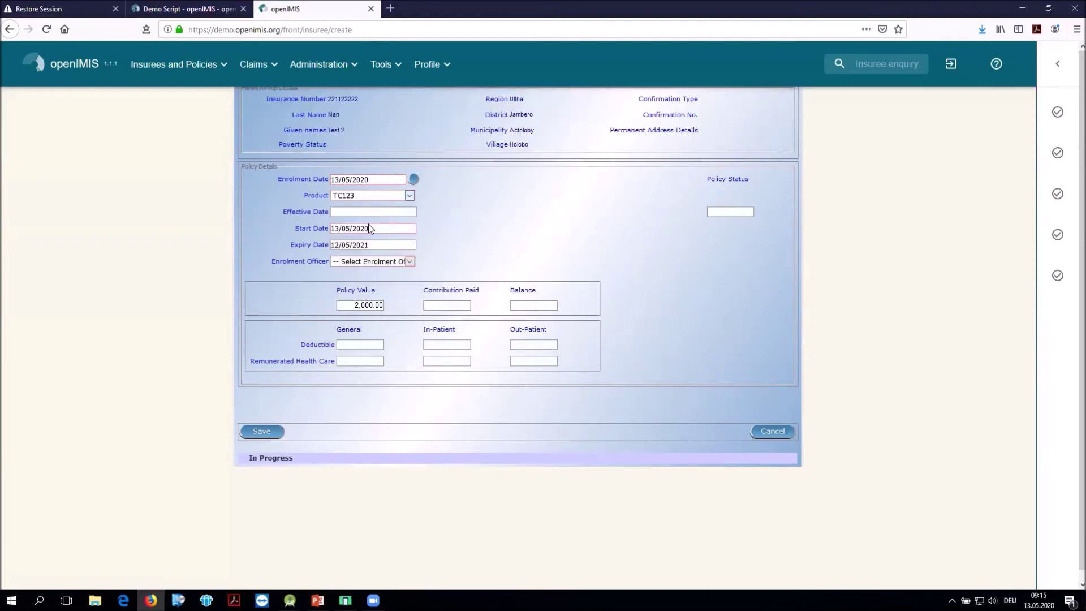
{"action": "left_click", "coordinate": [385, 261]}
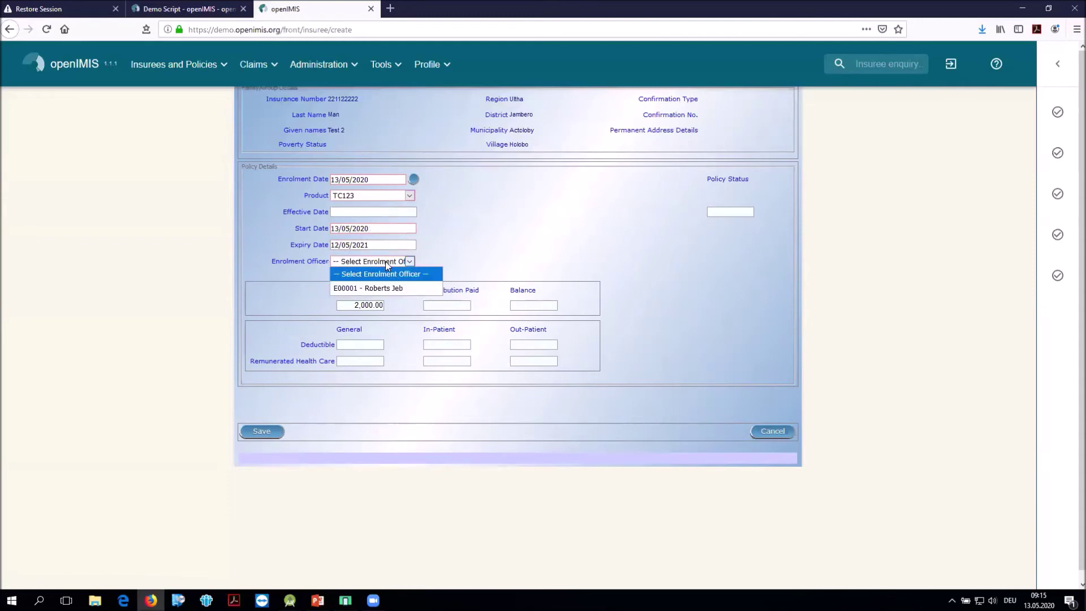
{"action": "left_click", "coordinate": [409, 195]}
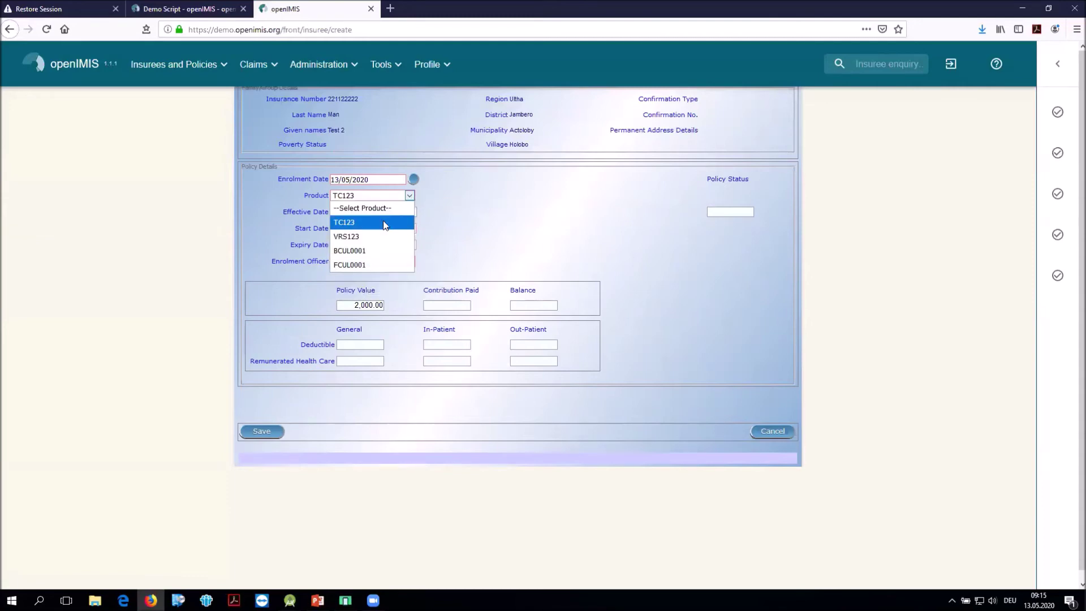
{"action": "left_click", "coordinate": [376, 249]}
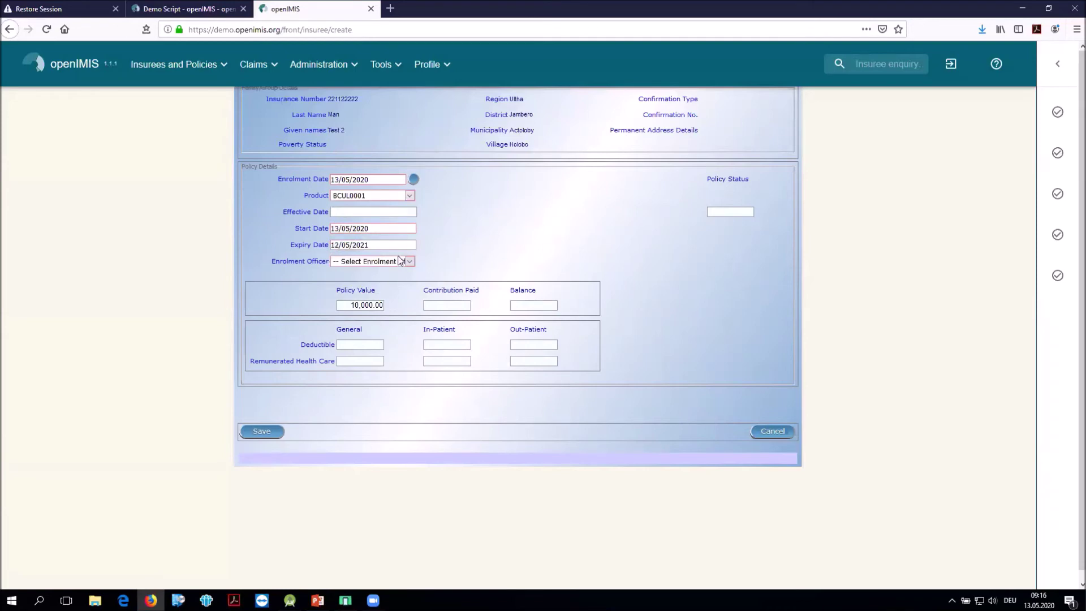
{"action": "left_click", "coordinate": [396, 261]}
{"action": "left_click", "coordinate": [395, 288]}
{"action": "left_click", "coordinate": [272, 434]}
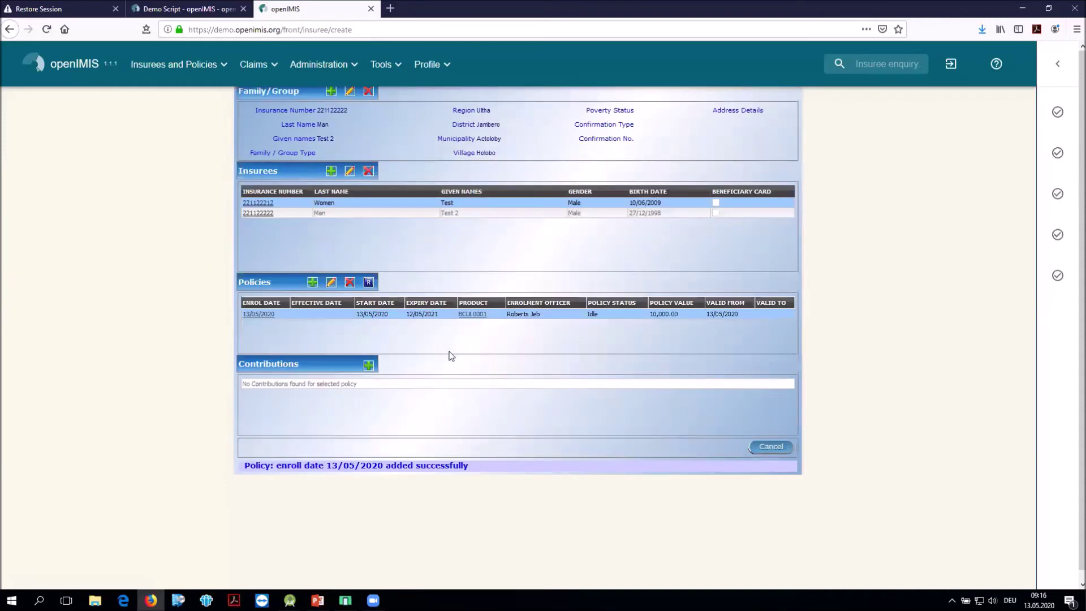
Add a 'Contribution and Others' contribution with receipt test21, paid 13/05/2020.
{"action": "left_click", "coordinate": [368, 366]}
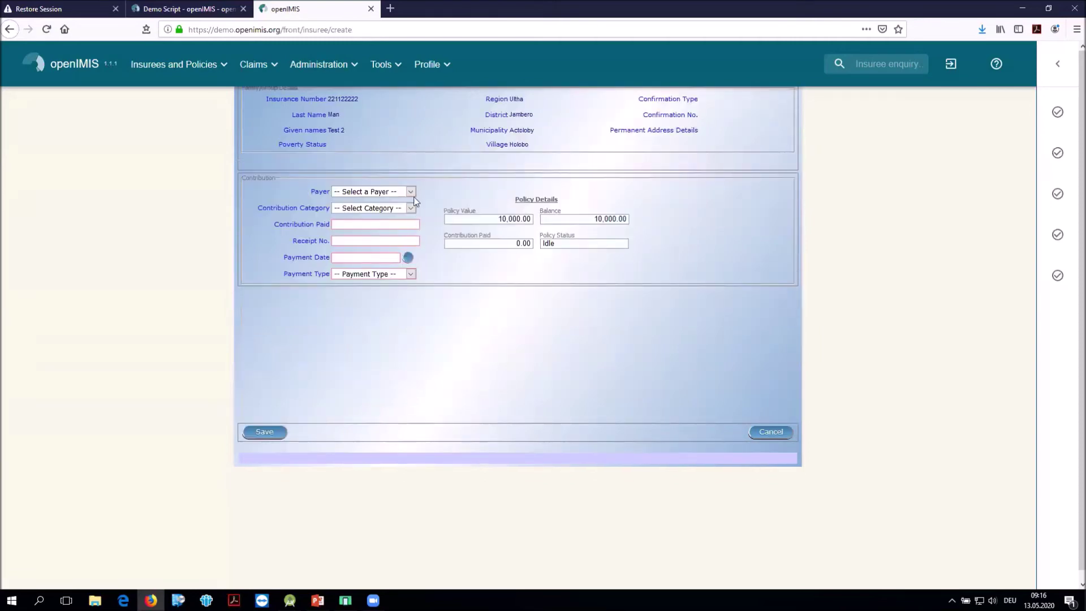
{"action": "left_click", "coordinate": [411, 209]}
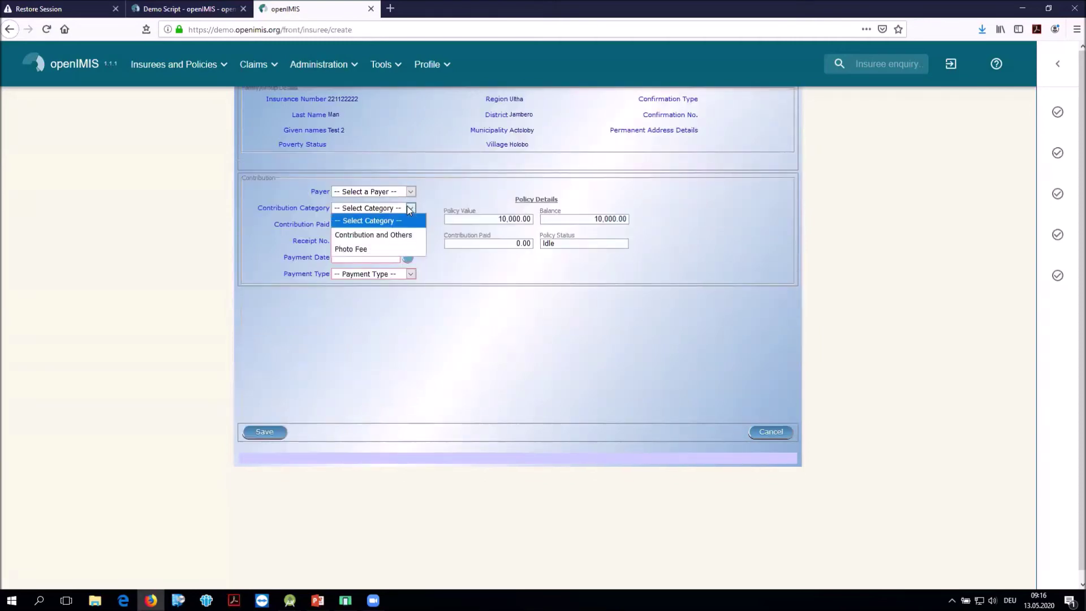
{"action": "left_click", "coordinate": [405, 235]}
{"action": "left_click", "coordinate": [409, 240]}
{"action": "type", "text": "test21"}
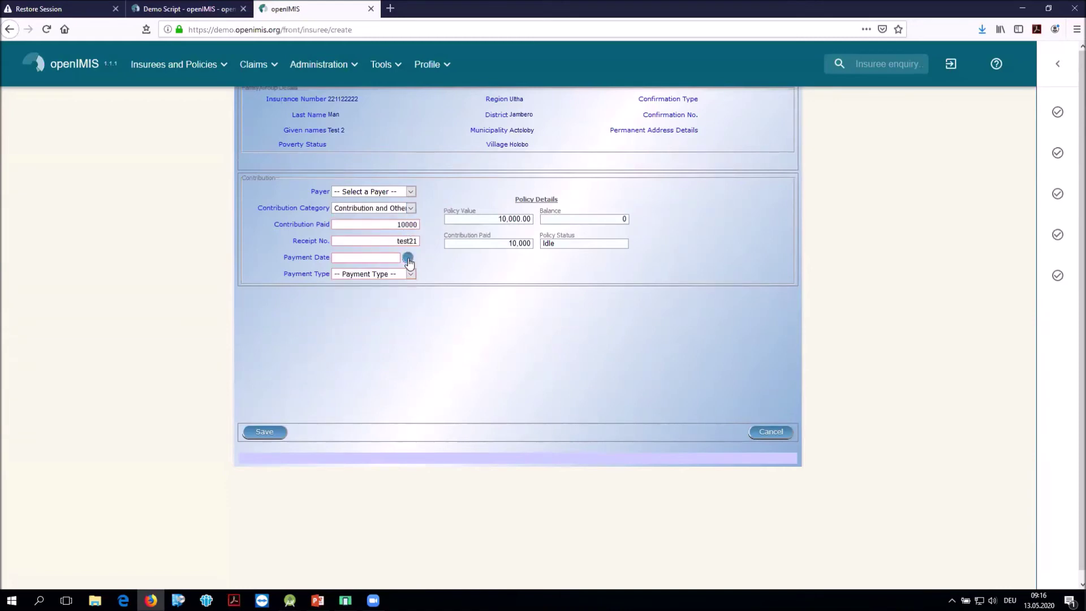
{"action": "left_click", "coordinate": [407, 259]}
{"action": "left_click", "coordinate": [382, 313]}
Set the payment type to Cash, save, and confirm it matches the policy price.
{"action": "left_click", "coordinate": [393, 274]}
{"action": "left_click", "coordinate": [388, 300]}
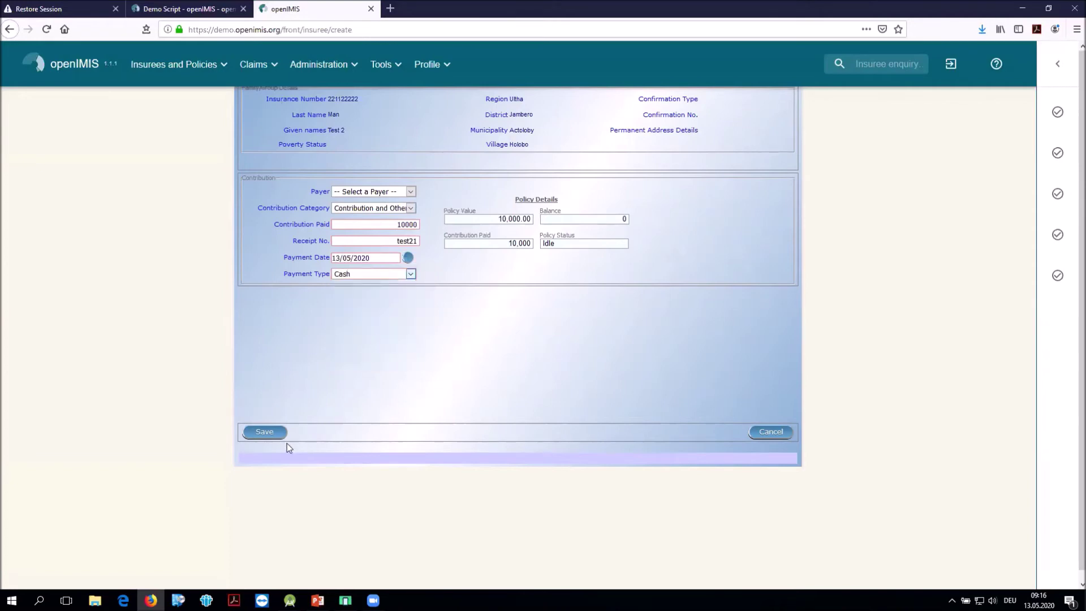
{"action": "left_click", "coordinate": [274, 434]}
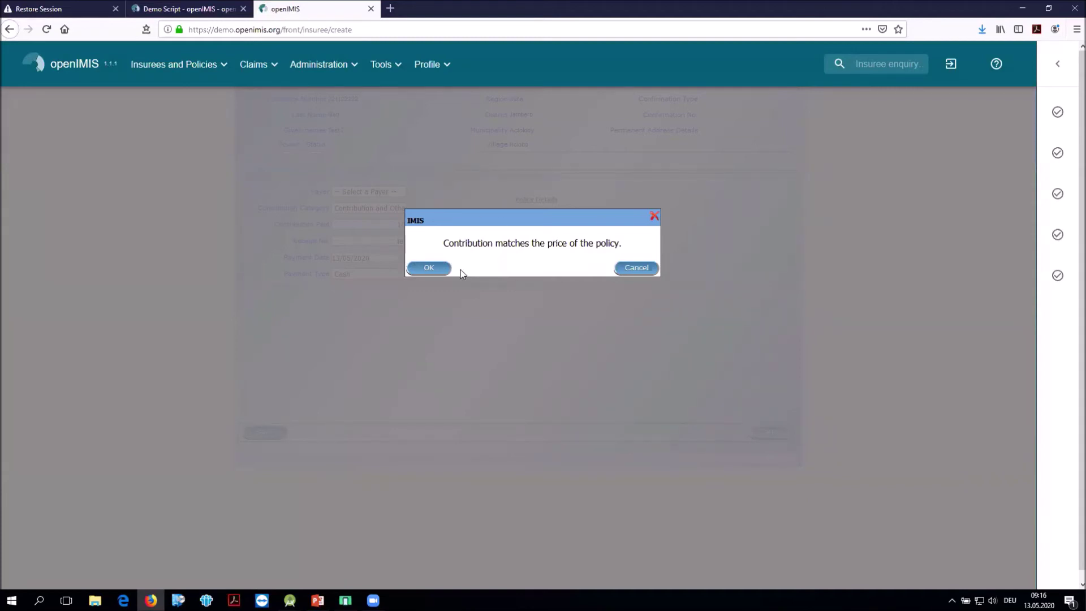
{"action": "left_click", "coordinate": [440, 269]}
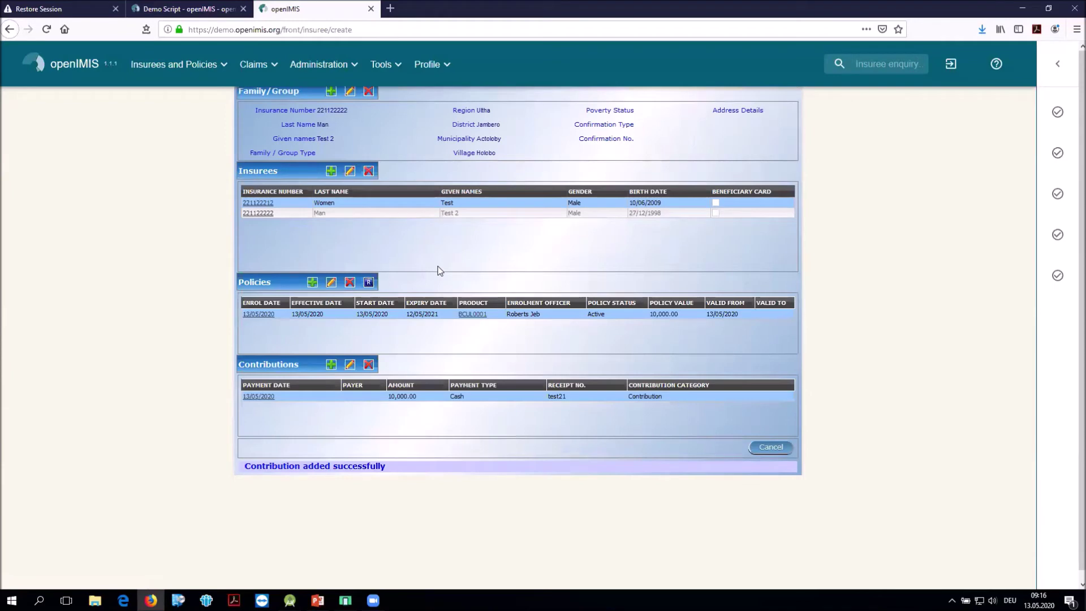
{"action": "left_click_drag", "start_coordinate": [605, 314], "coordinate": [587, 314]}
{"action": "left_click_drag", "start_coordinate": [351, 110], "coordinate": [321, 111]}
{"action": "double_click", "coordinate": [320, 112]}
{"action": "key", "text": "ctrl+c"}
{"action": "left_click", "coordinate": [864, 64]}
{"action": "key", "text": "ctrl+v"}
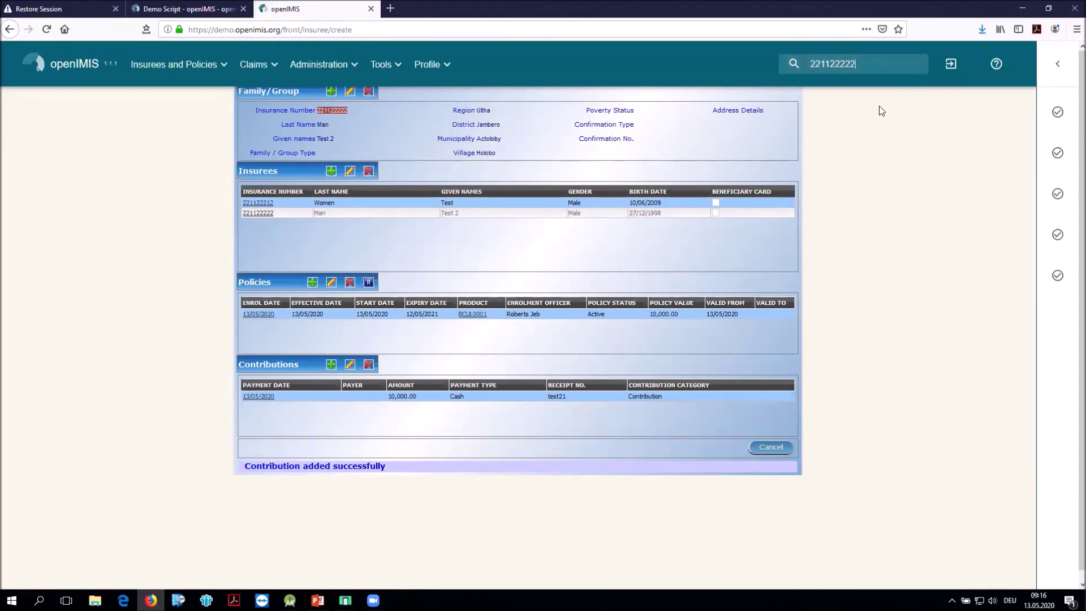
{"action": "key", "text": "Return"}
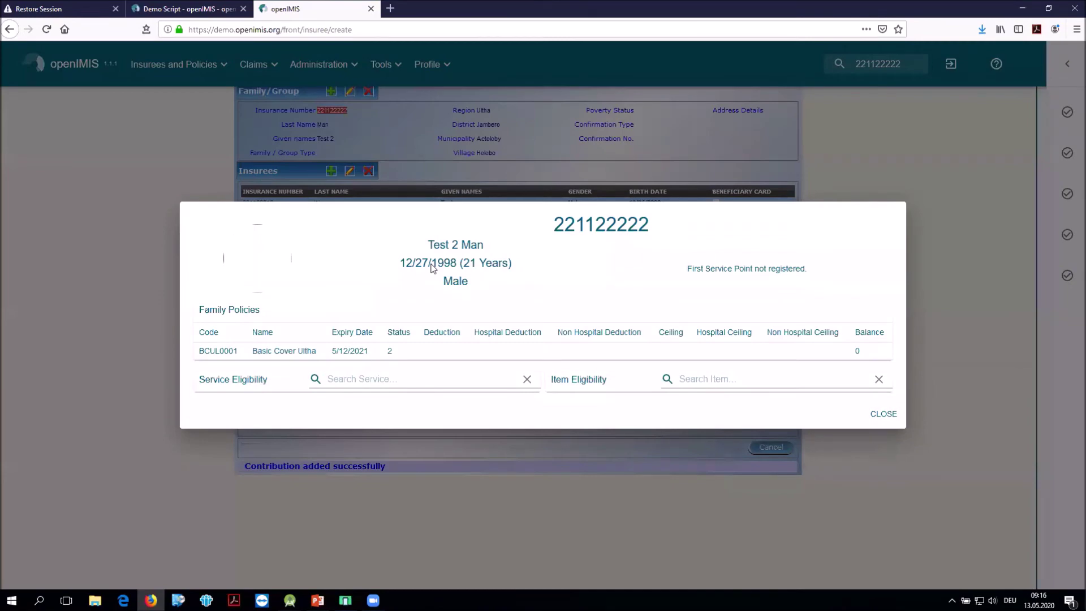
{"action": "left_click", "coordinate": [882, 414]}
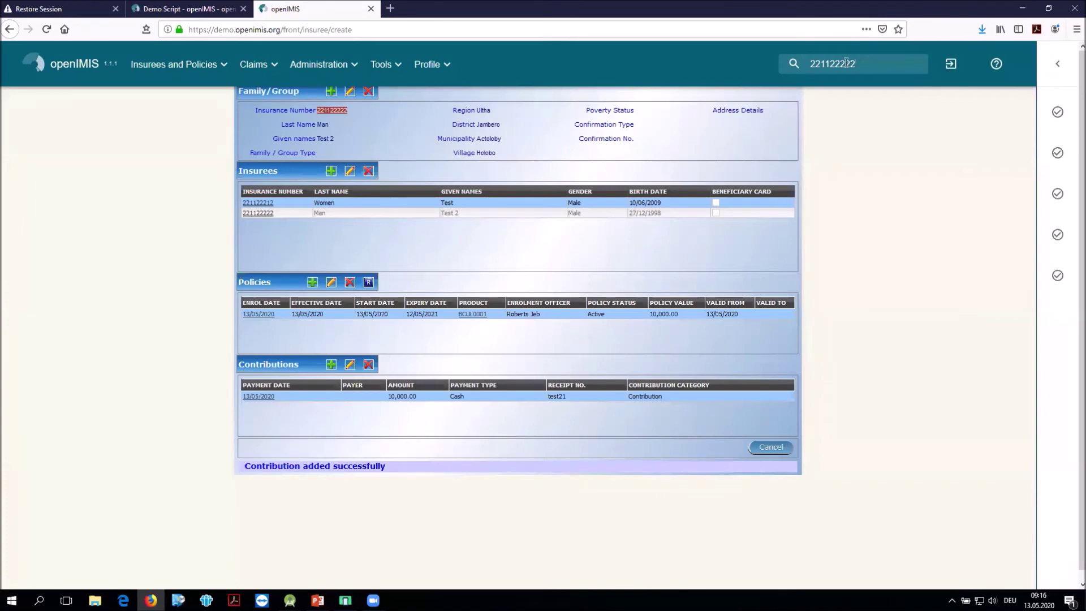
{"action": "left_click_drag", "start_coordinate": [865, 64], "coordinate": [761, 73]}
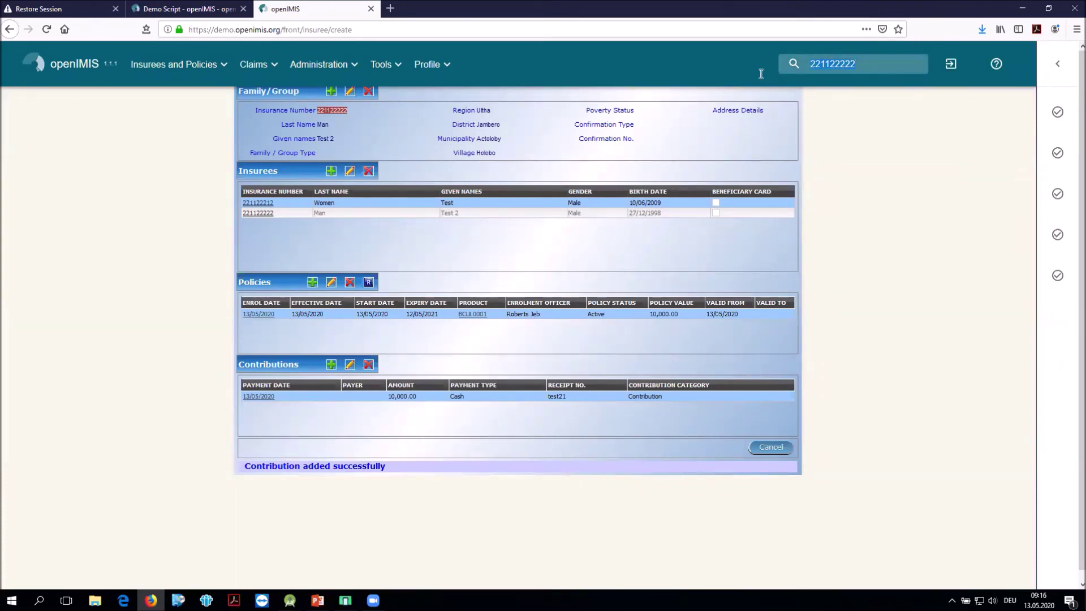
{"action": "type", "text": "070707070"}
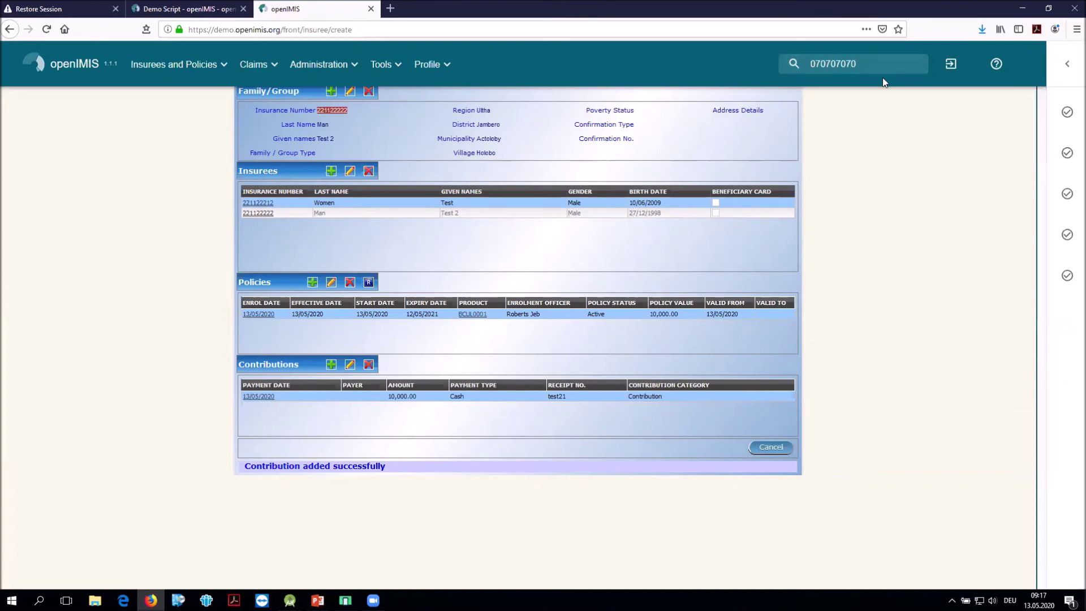
{"action": "key", "text": "Return"}
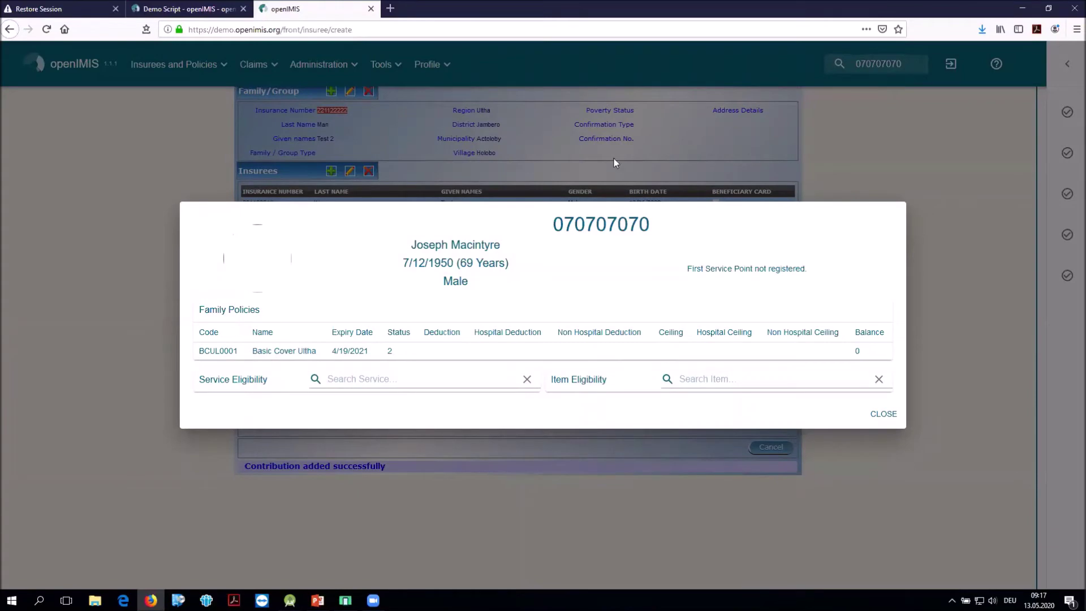
{"action": "key", "text": "Escape"}
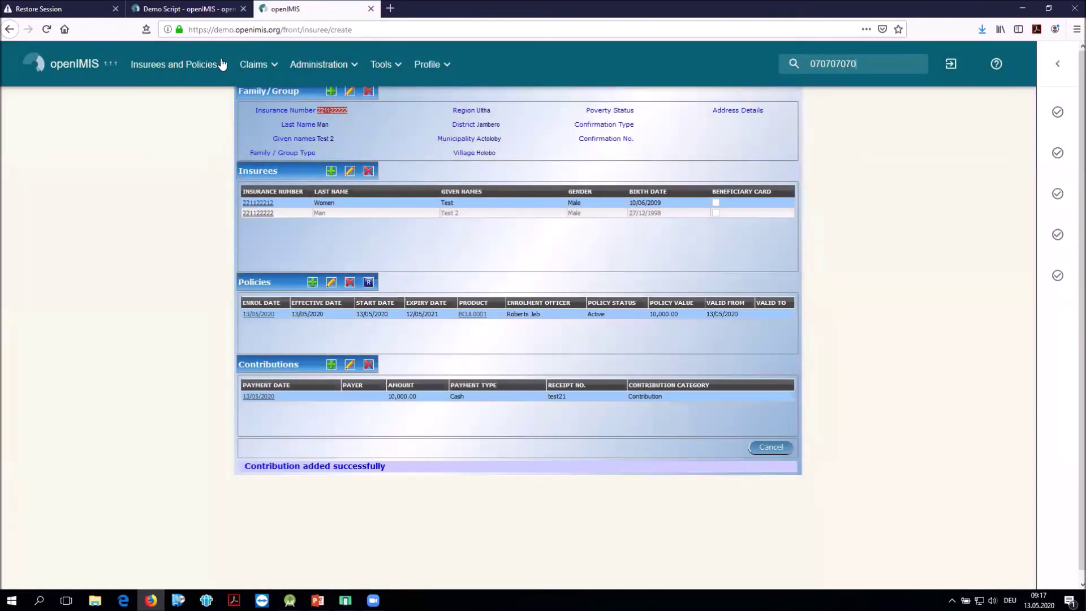
{"action": "left_click", "coordinate": [222, 64]}
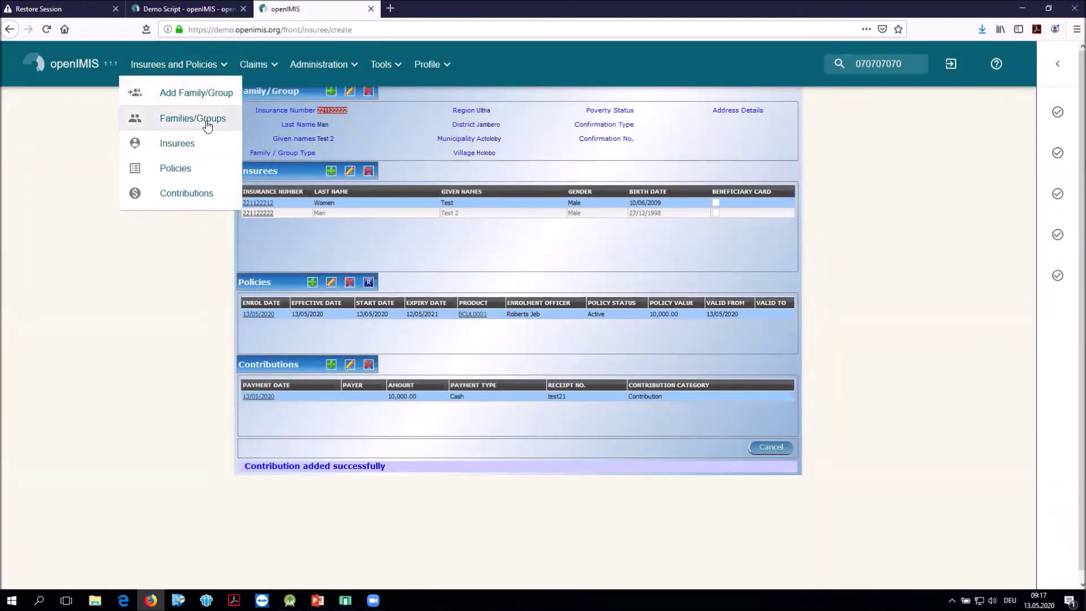
Search all families and groups, view family 33333, then return to the search page.
{"action": "left_click", "coordinate": [206, 122]}
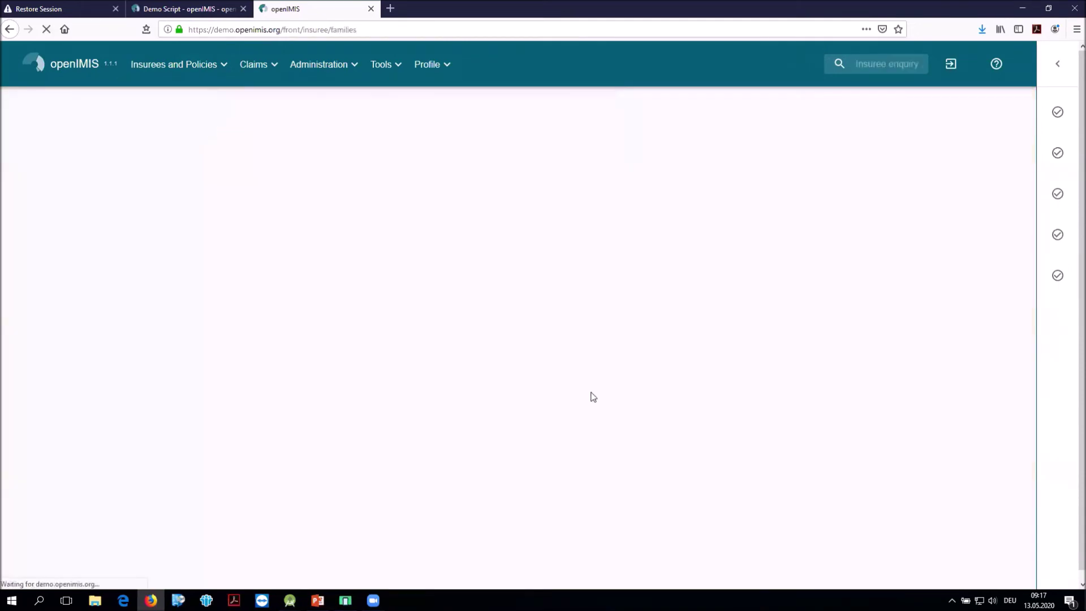
{"action": "left_click", "coordinate": [769, 169]}
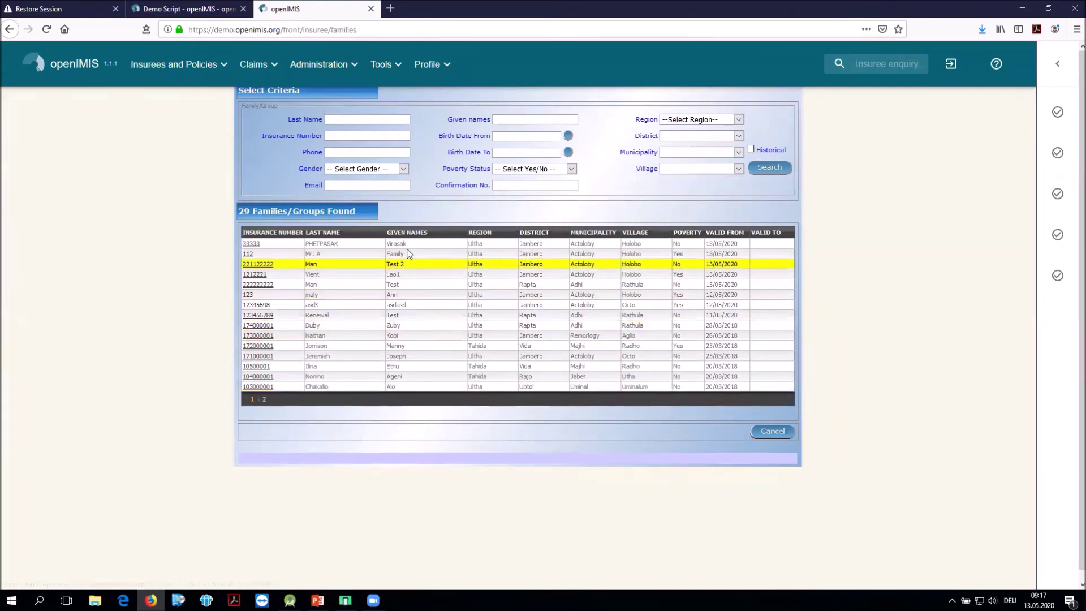
{"action": "left_click", "coordinate": [253, 244]}
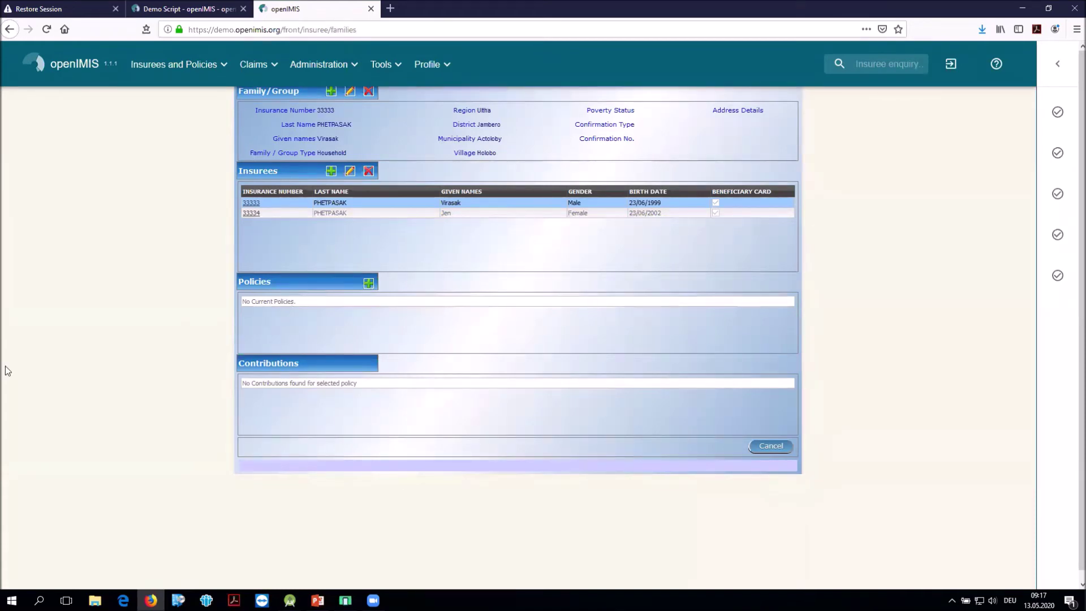
{"action": "left_click", "coordinate": [775, 455]}
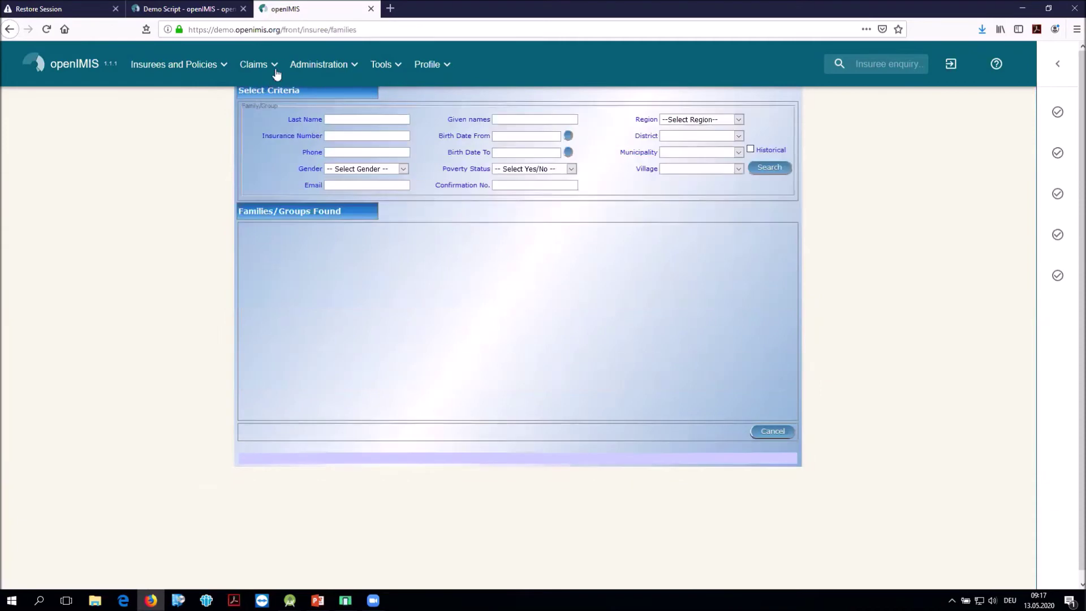
Browse the Claims and Insurees and Policies menus, then switch to the PowerPoint presentation.
{"action": "left_click", "coordinate": [275, 72]}
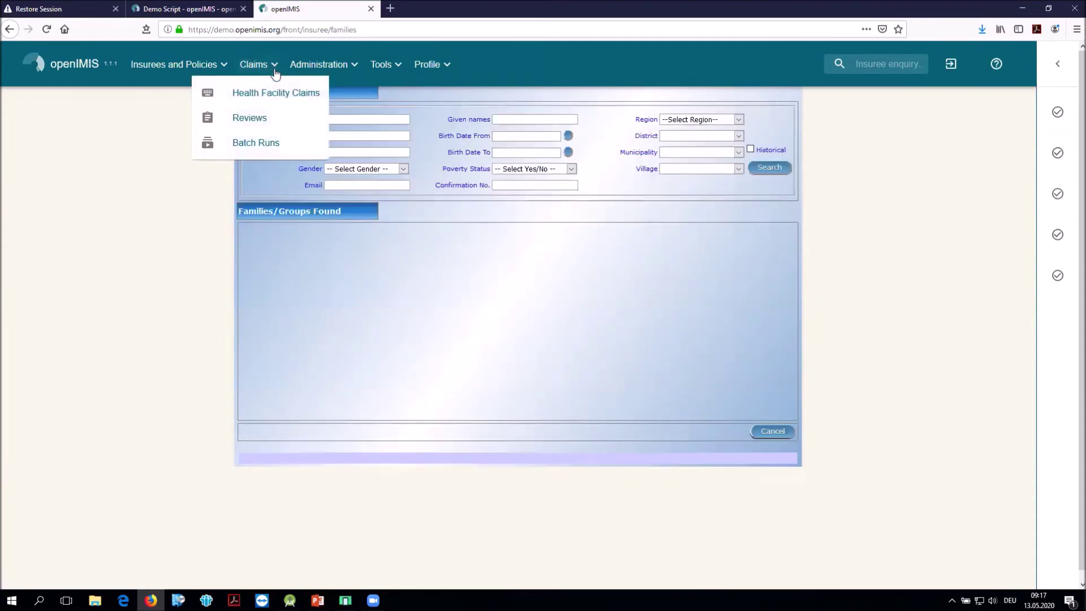
{"action": "left_click", "coordinate": [219, 66]}
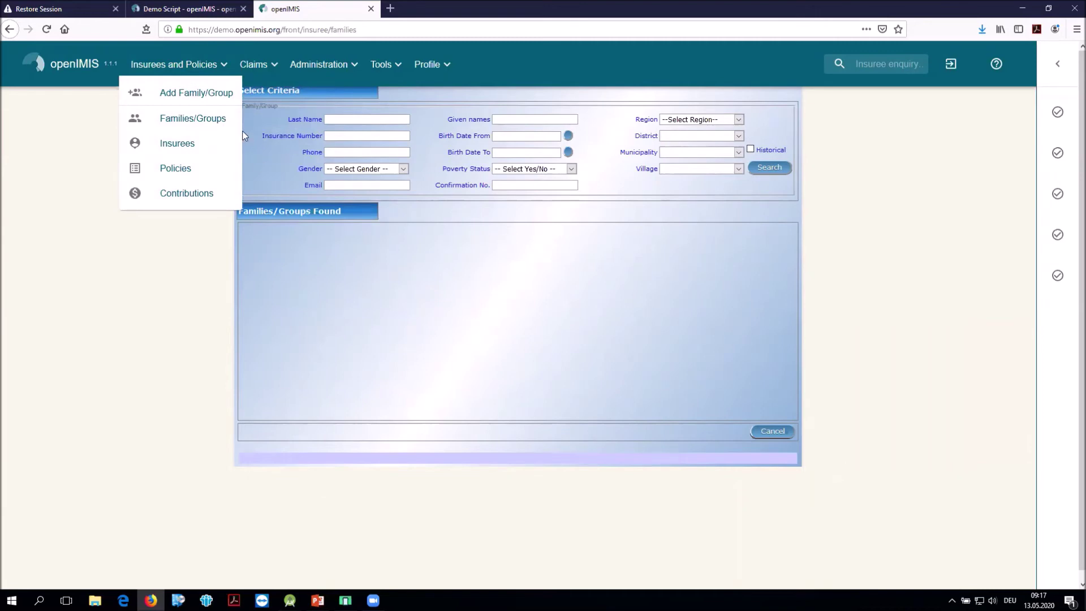
{"action": "left_click", "coordinate": [215, 66]}
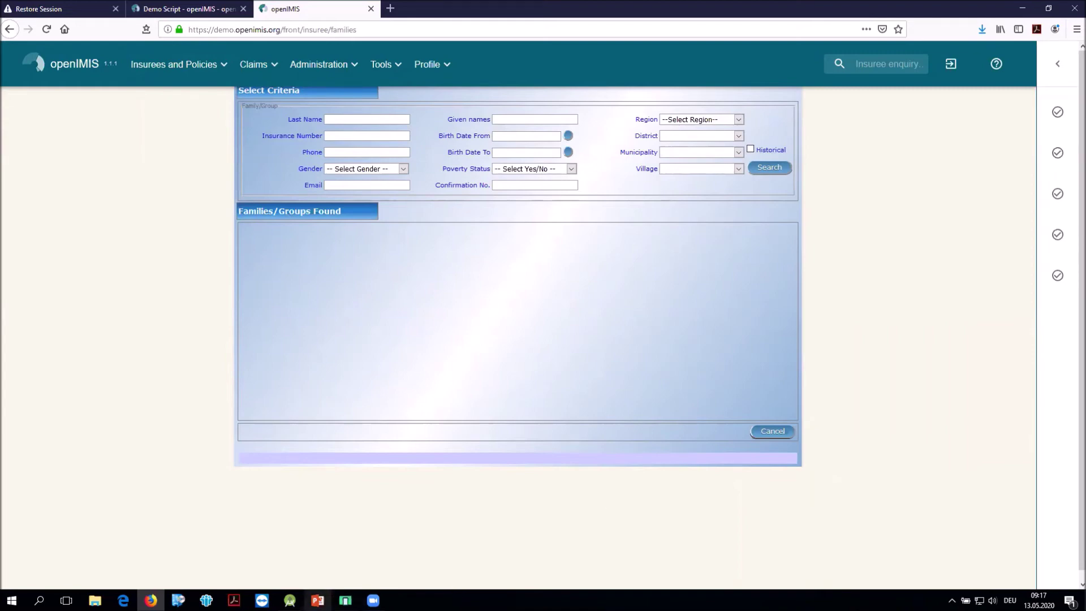
{"action": "left_click", "coordinate": [317, 600]}
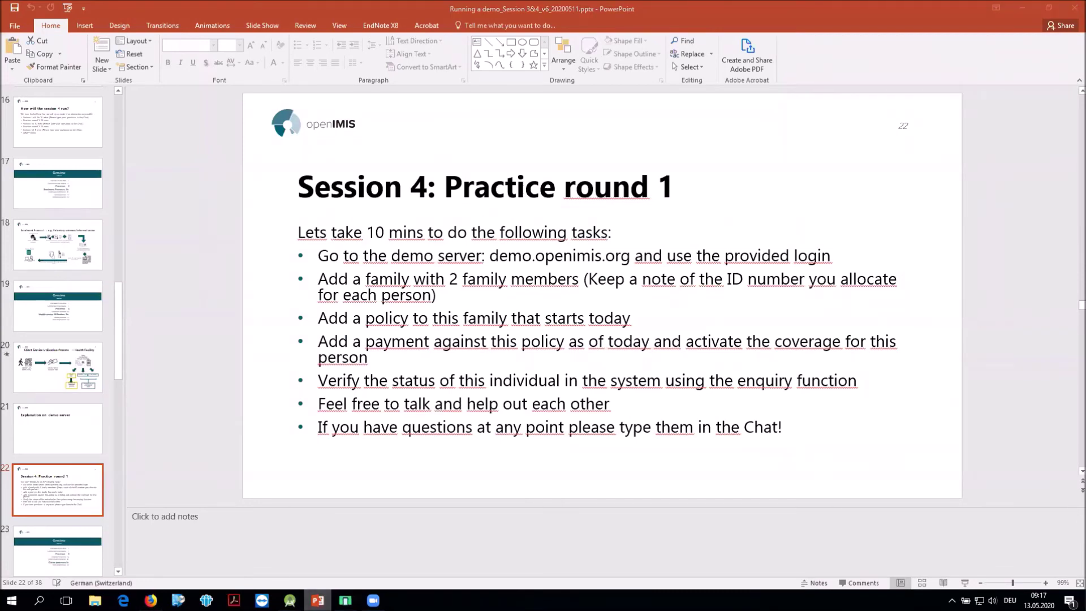
{"action": "key", "text": "alt+Tab"}
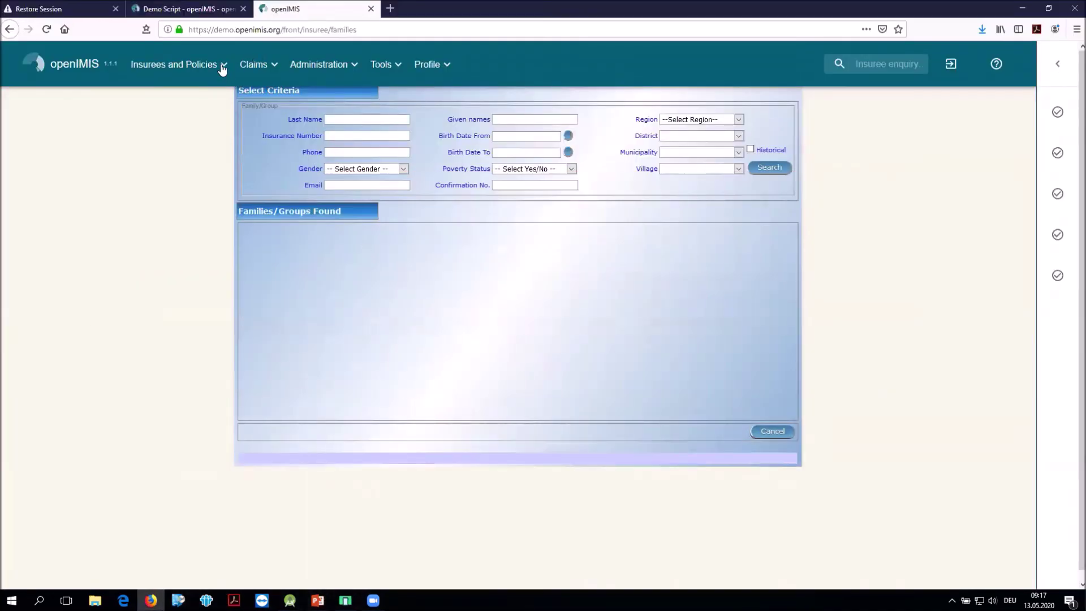
{"action": "left_click", "coordinate": [222, 66]}
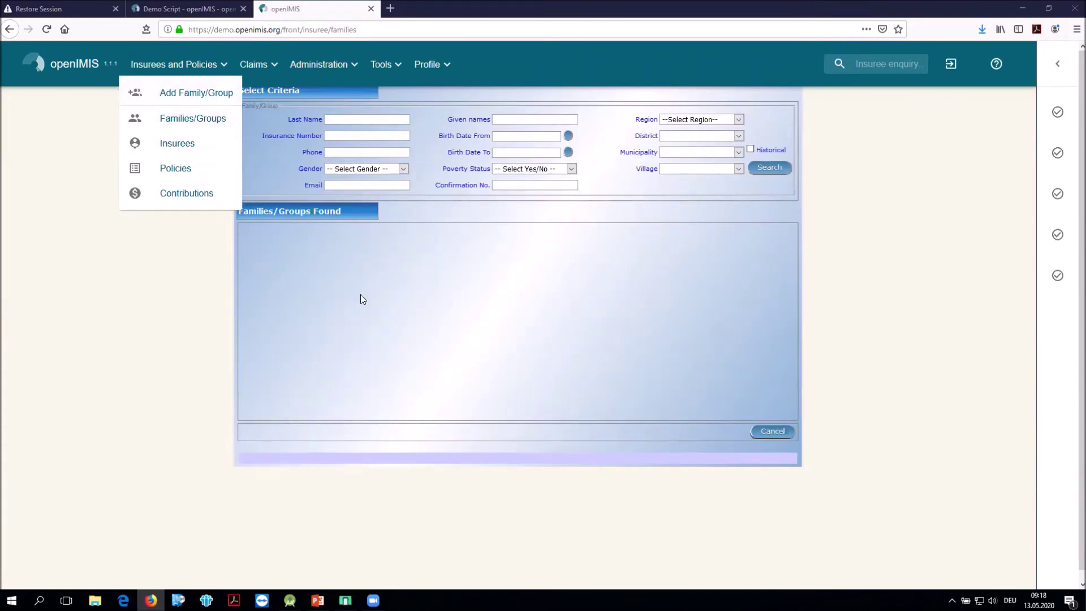
{"action": "left_click", "coordinate": [213, 65]}
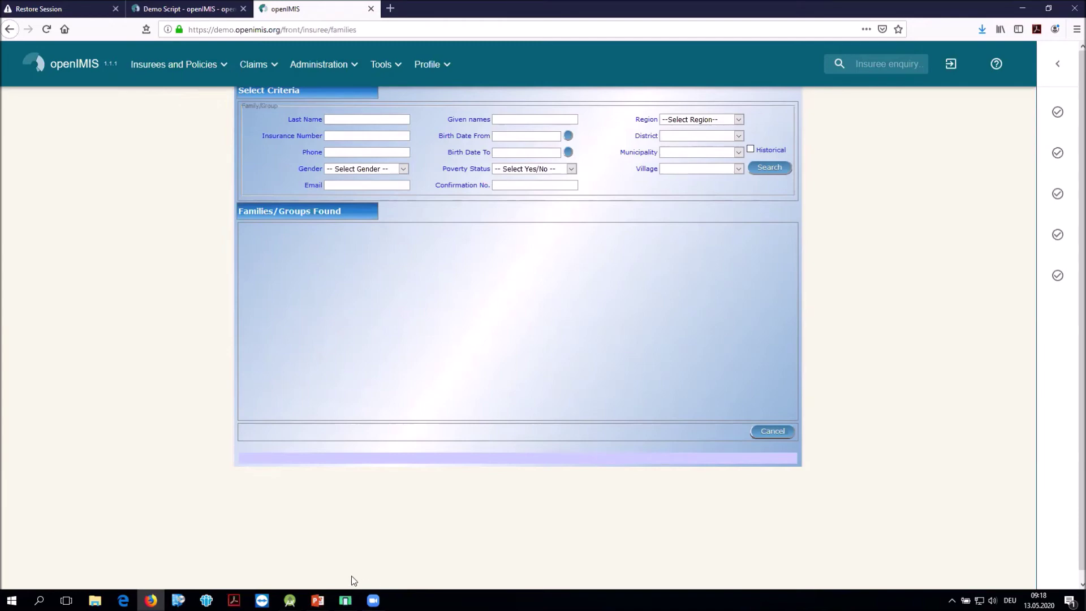
{"action": "mouse_move", "coordinate": [345, 600]}
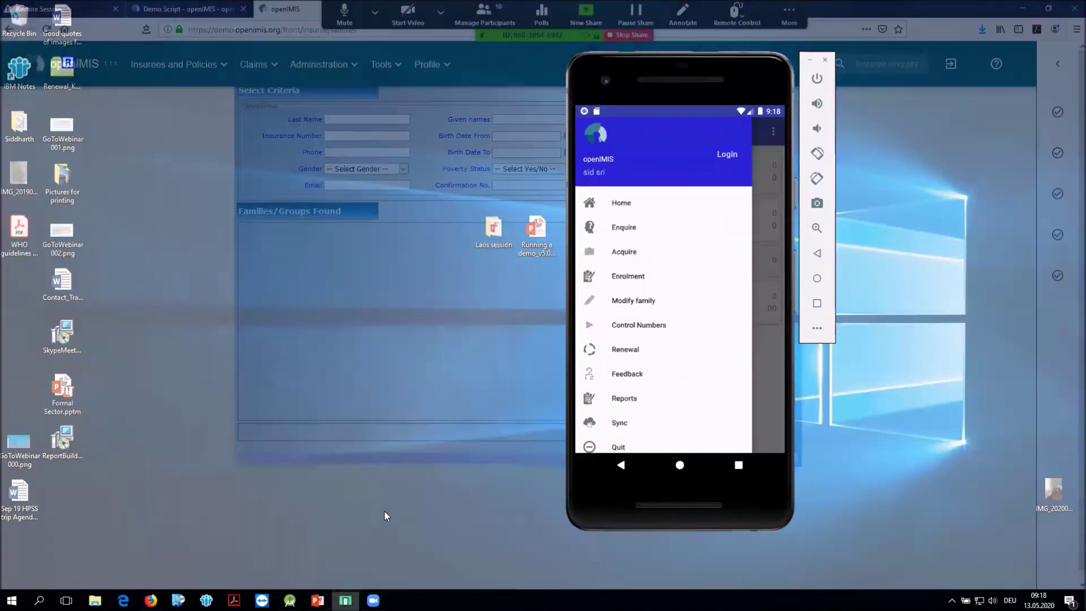
{"action": "left_click", "coordinate": [385, 516]}
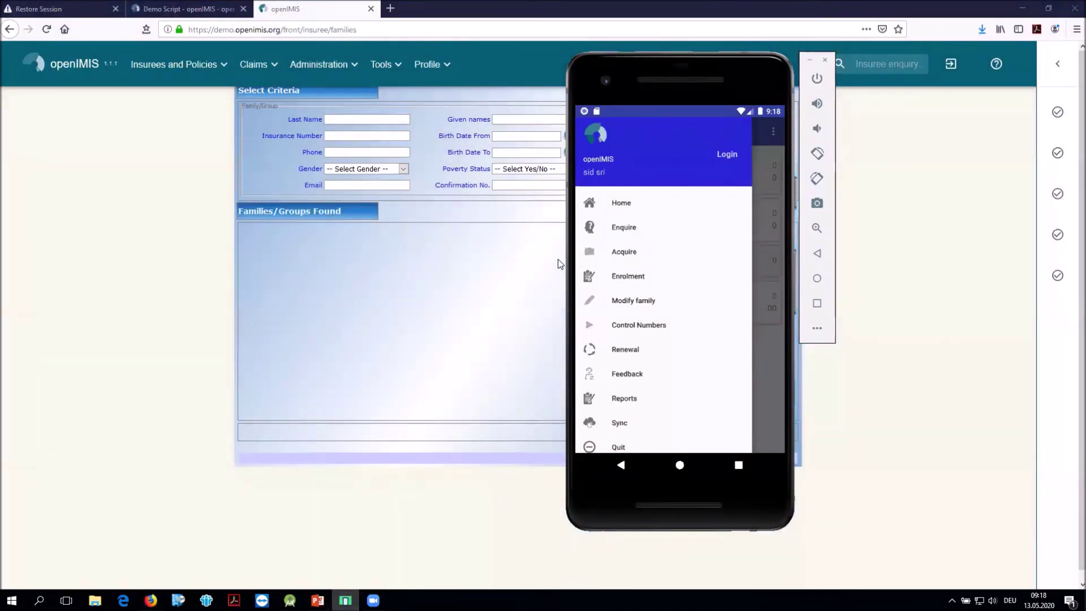
{"action": "left_click", "coordinate": [347, 328]}
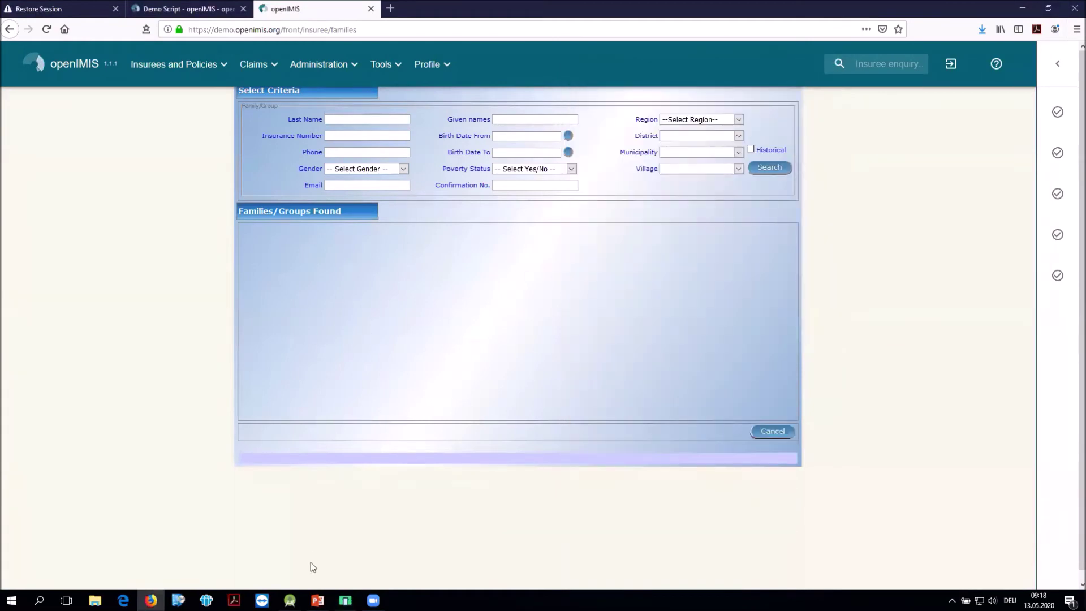
{"action": "left_click", "coordinate": [318, 600]}
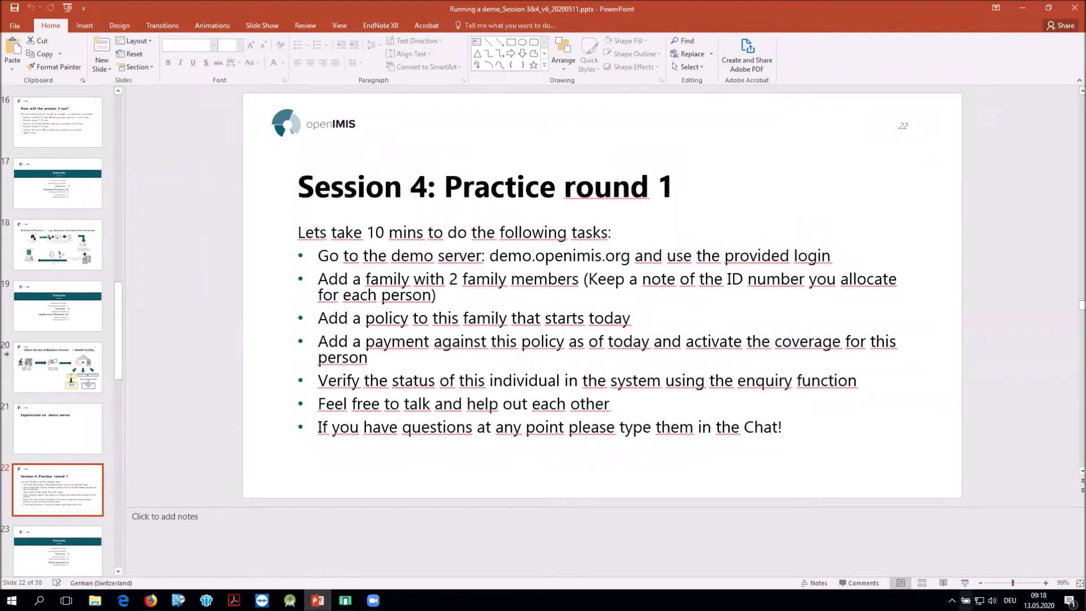
Start the slide show from slide 22 and advance to slide 24, 'Claims Process – I'.
{"action": "left_click", "coordinate": [964, 582]}
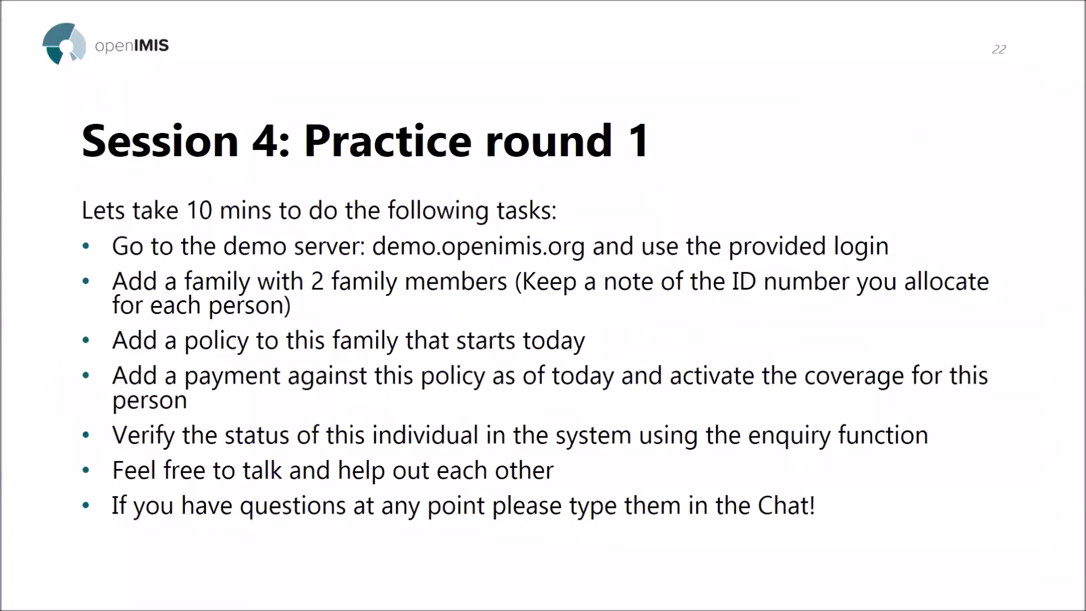
{"action": "key", "text": "Right"}
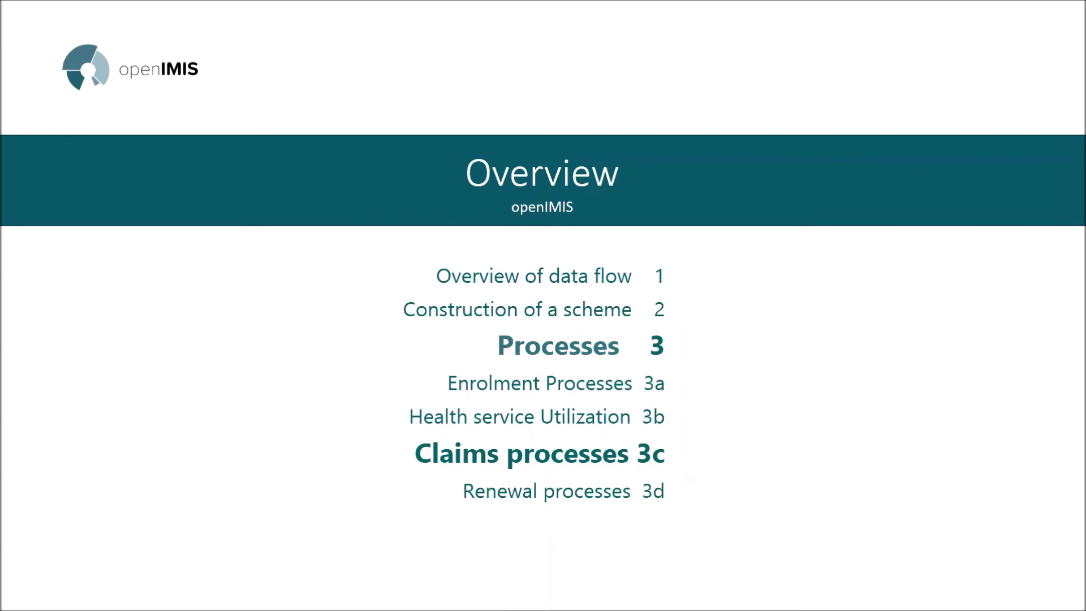
{"action": "key", "text": "Right"}
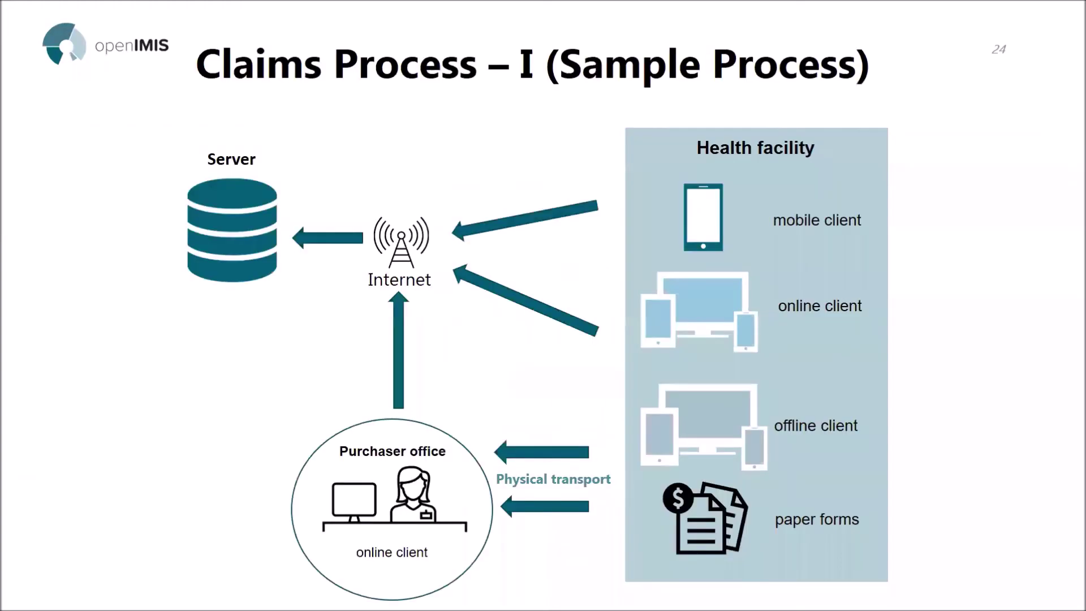
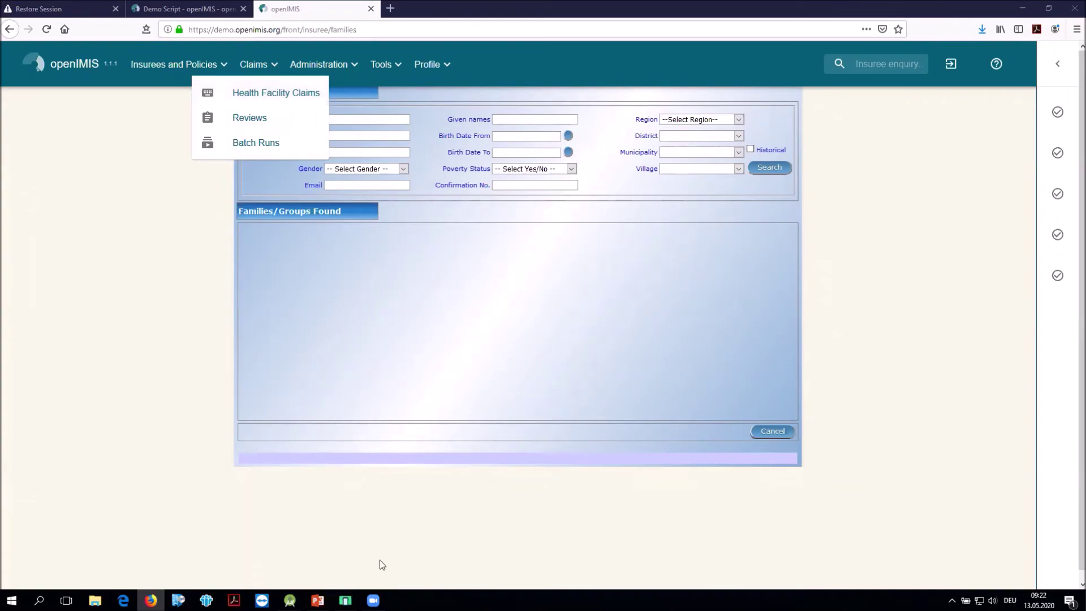
Switch to the PowerPoint deck showing slide 26, 'Explanation on demo server'.
{"action": "left_click", "coordinate": [318, 599]}
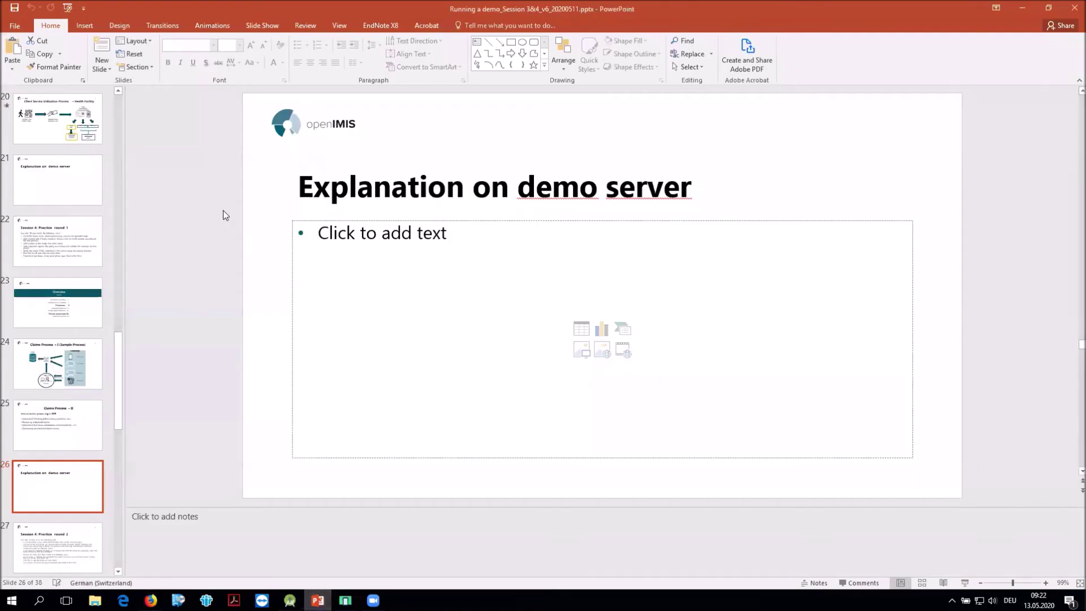
Show slide 24 'Claims Process – I (Sample Process)', then minimize PowerPoint to return to openIMIS.
{"action": "left_click", "coordinate": [71, 365]}
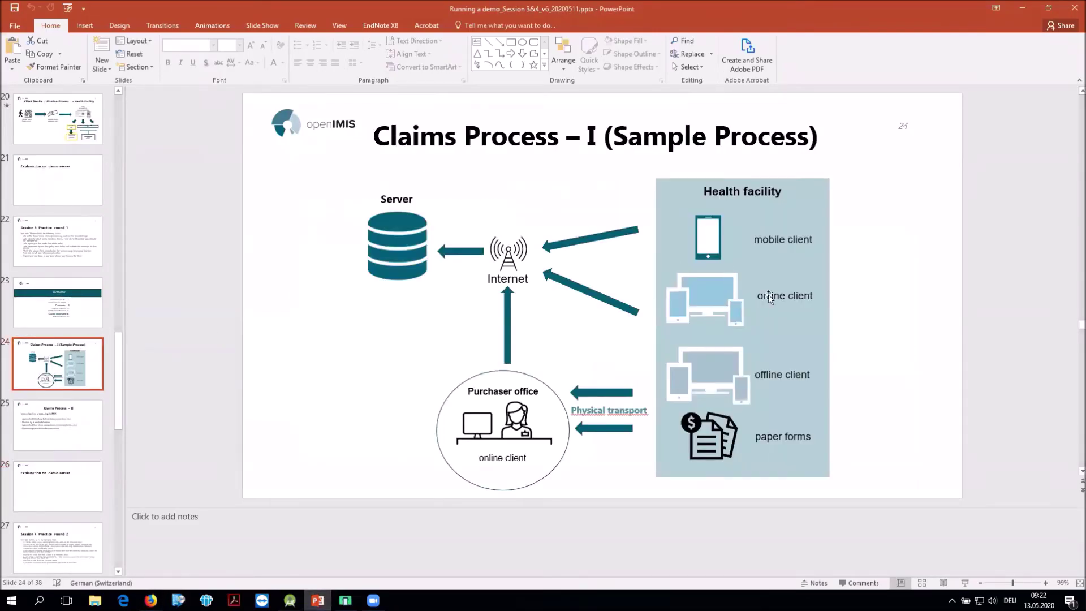
{"action": "left_click", "coordinate": [1022, 8]}
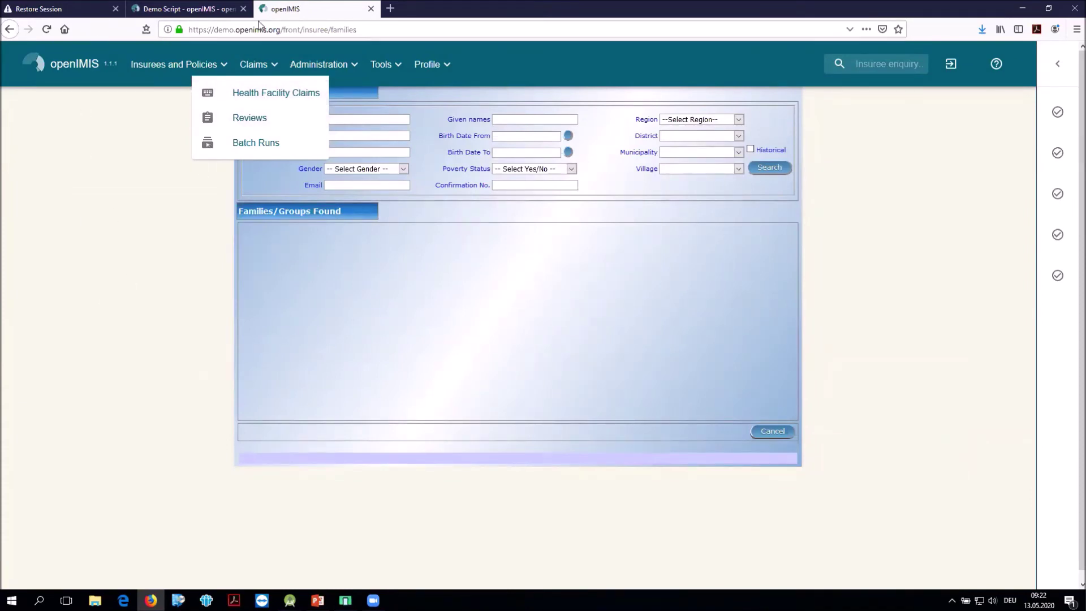
Open the Health Facility Claims search listing 3 Entered claims, then browse the top menus.
{"action": "left_click", "coordinate": [257, 97]}
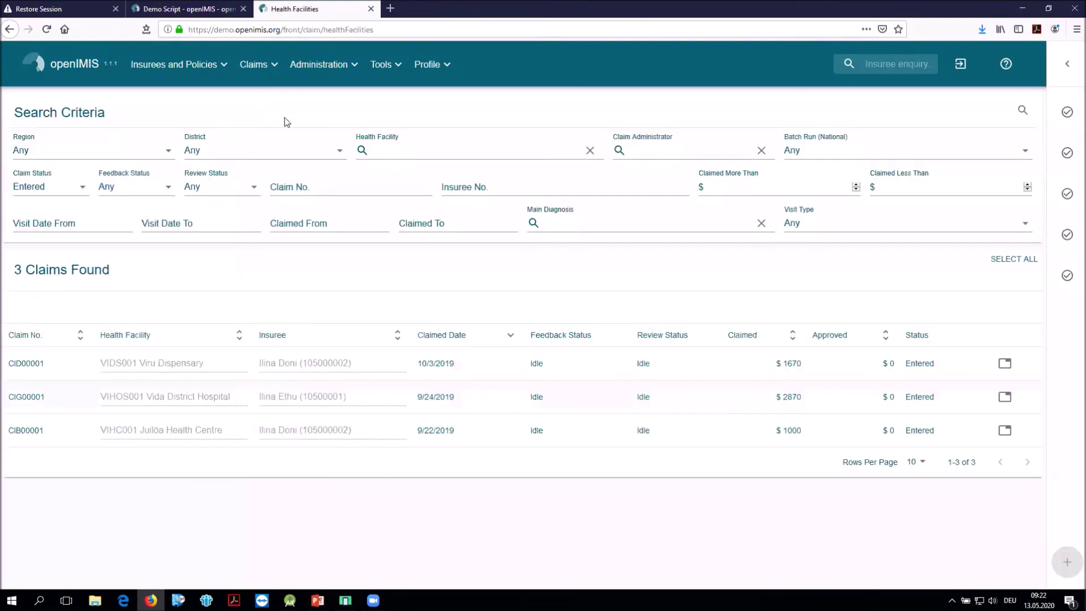
{"action": "left_click", "coordinate": [226, 71]}
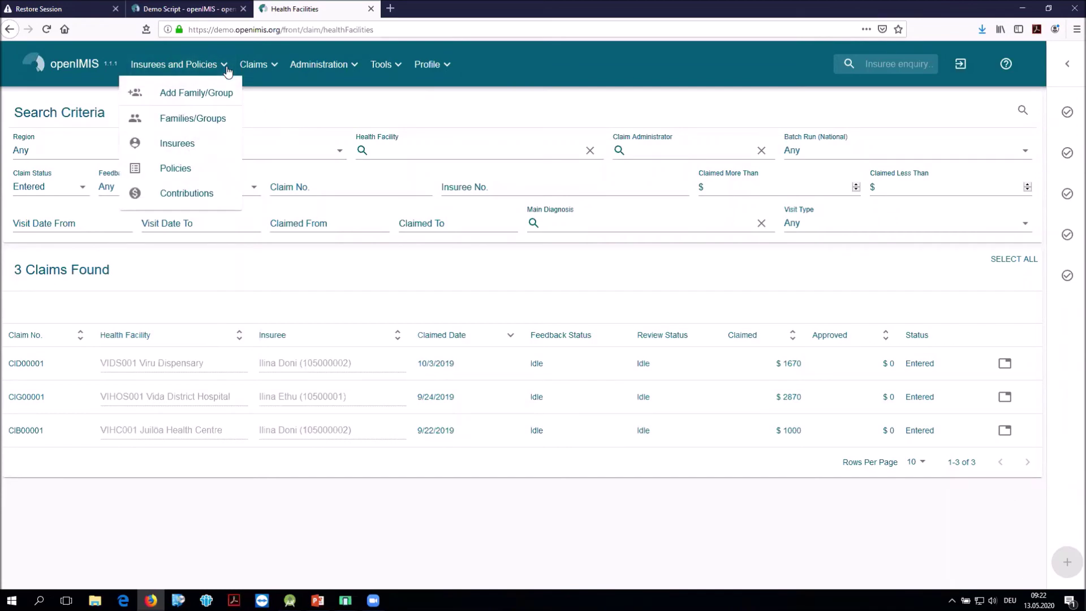
{"action": "left_click", "coordinate": [271, 66]}
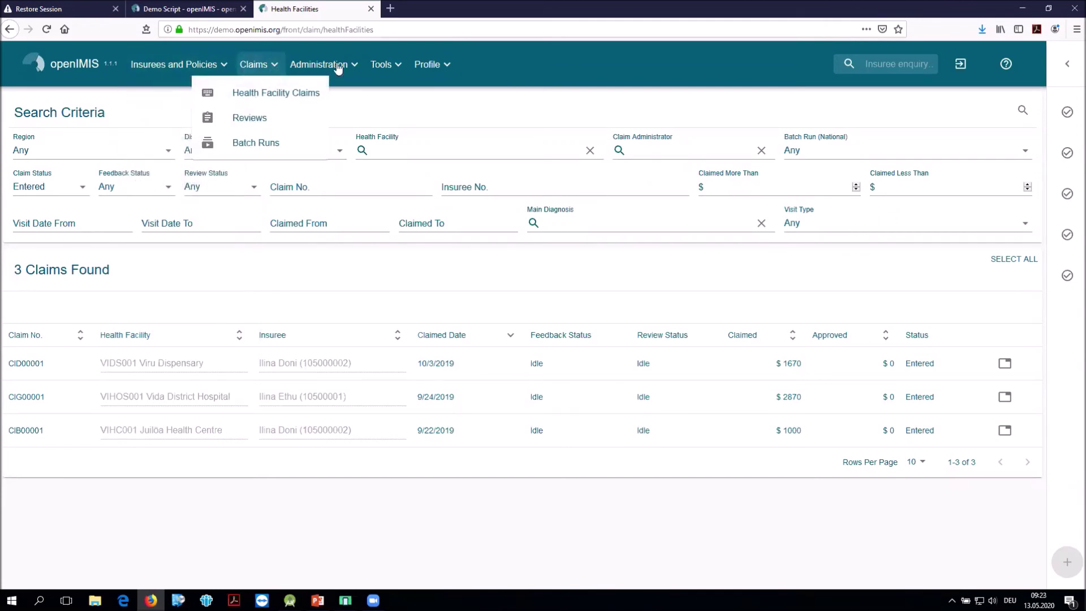
{"action": "left_click", "coordinate": [357, 66]}
{"action": "left_click", "coordinate": [398, 66]}
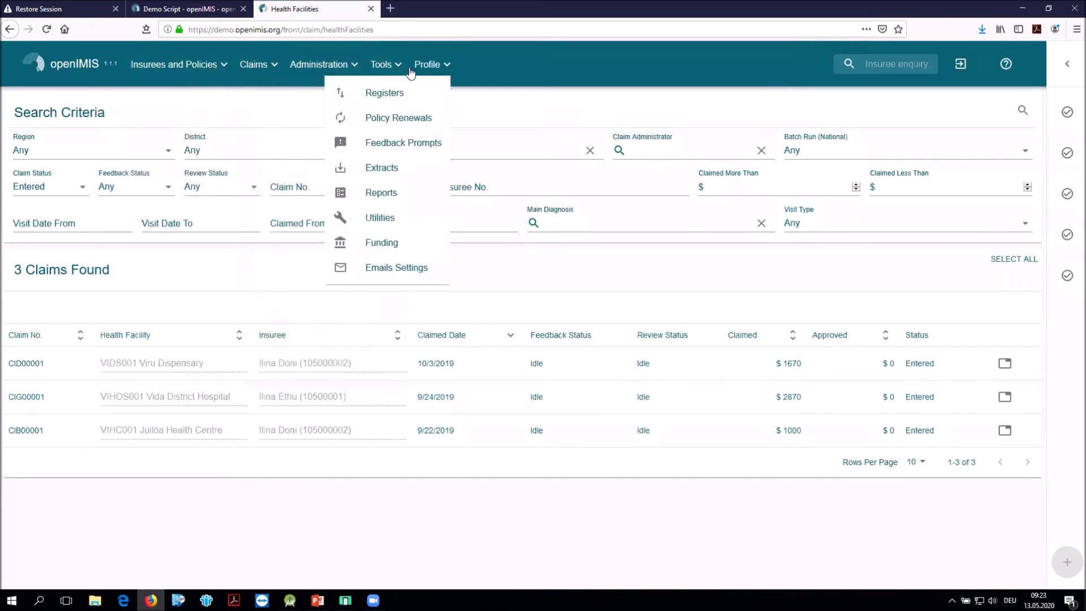
{"action": "left_click", "coordinate": [448, 68]}
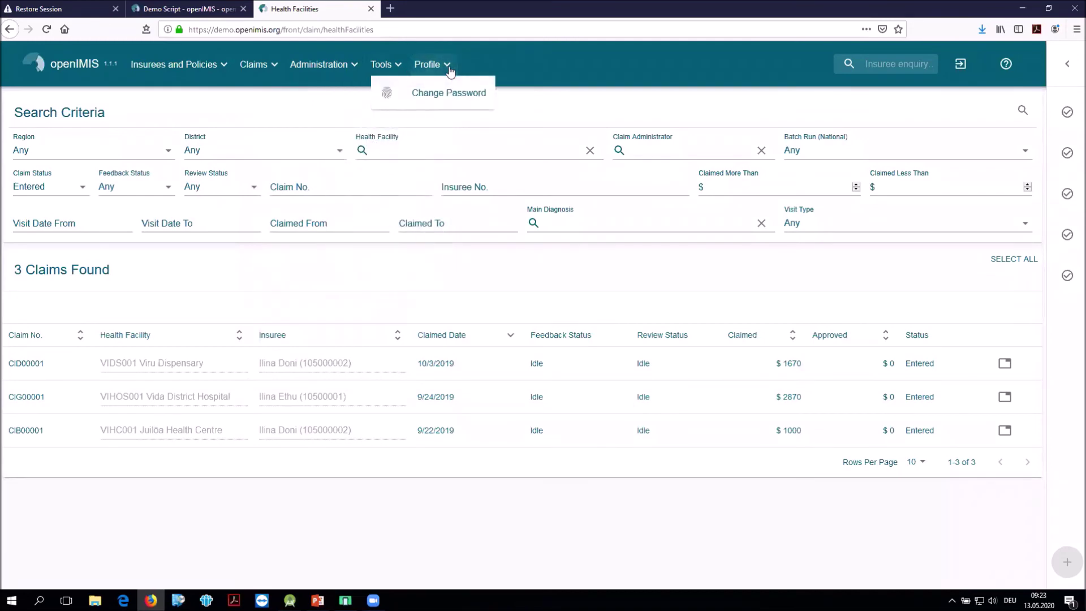
{"action": "left_click", "coordinate": [272, 68]}
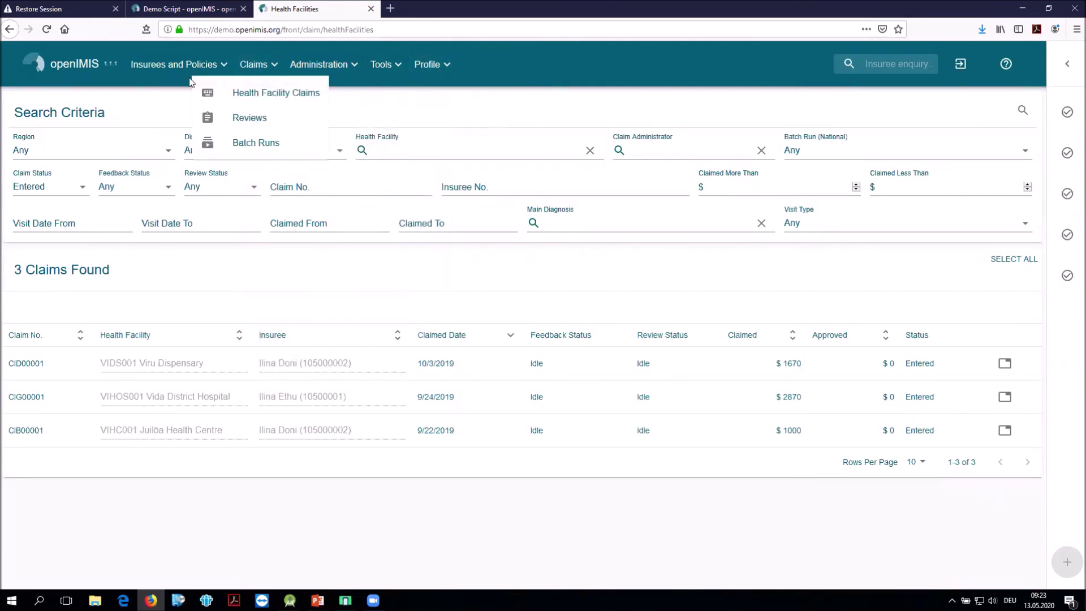
{"action": "left_click", "coordinate": [223, 66]}
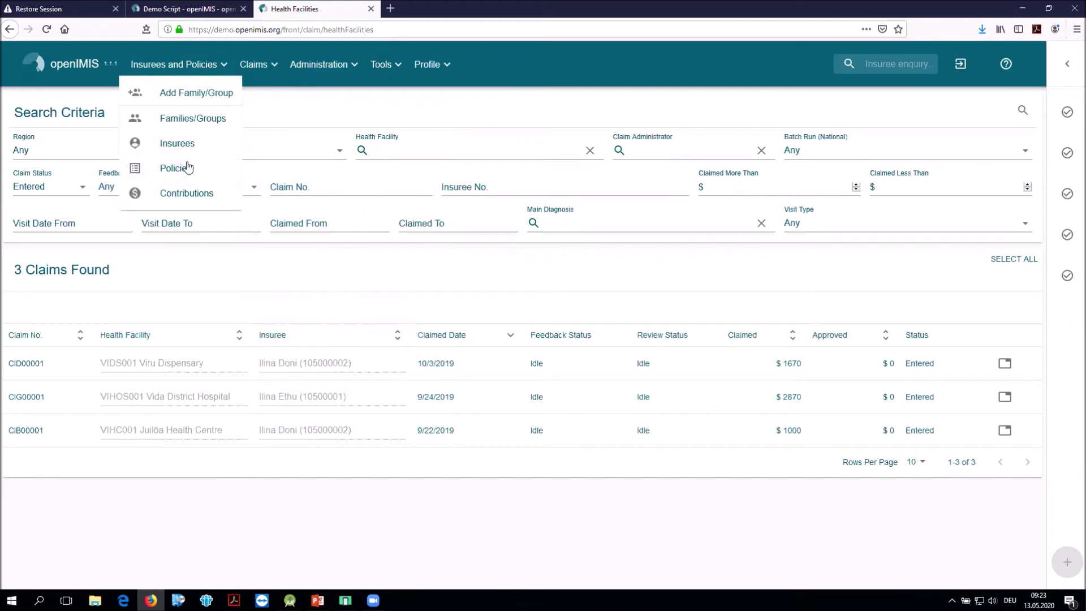
{"action": "left_click", "coordinate": [272, 68]}
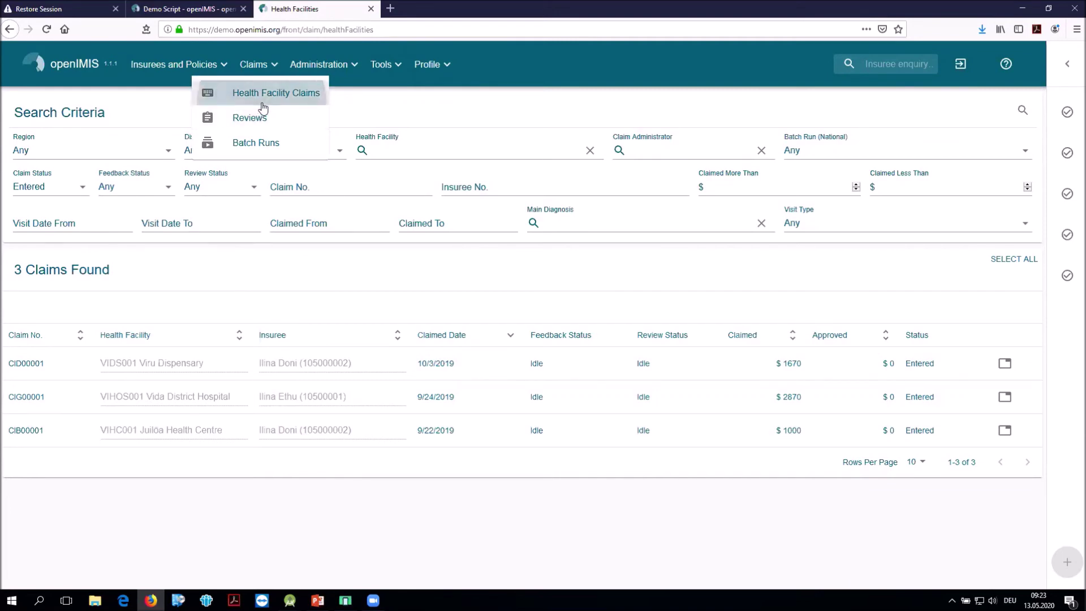
{"action": "left_click", "coordinate": [424, 90]}
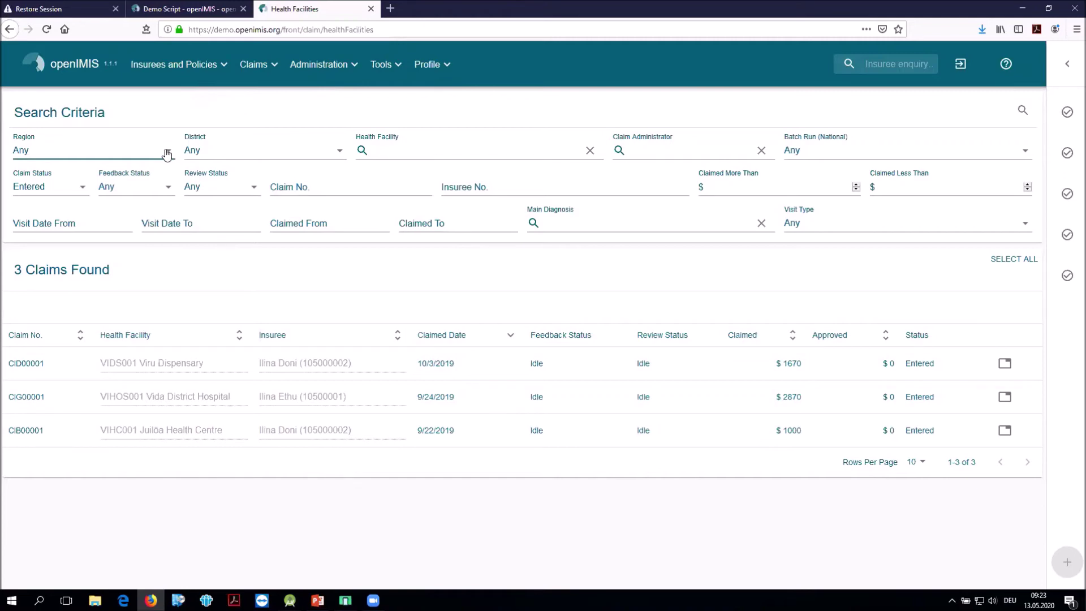
Filter the claims search to region R1 Ultha and district R1D2 Jambero.
{"action": "left_click", "coordinate": [166, 153]}
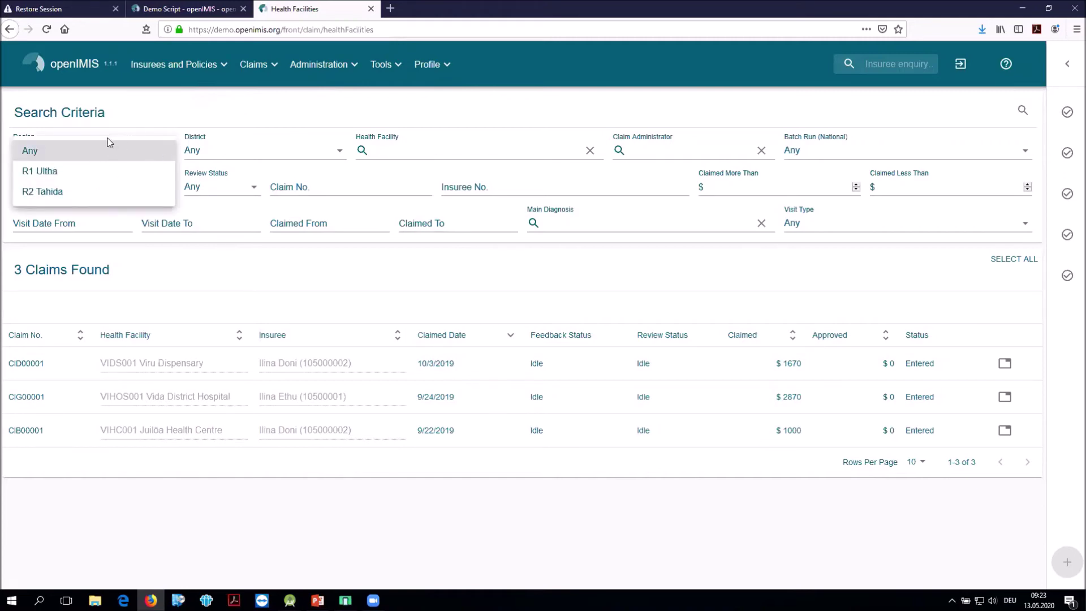
{"action": "left_click", "coordinate": [80, 177]}
{"action": "left_click", "coordinate": [326, 153]}
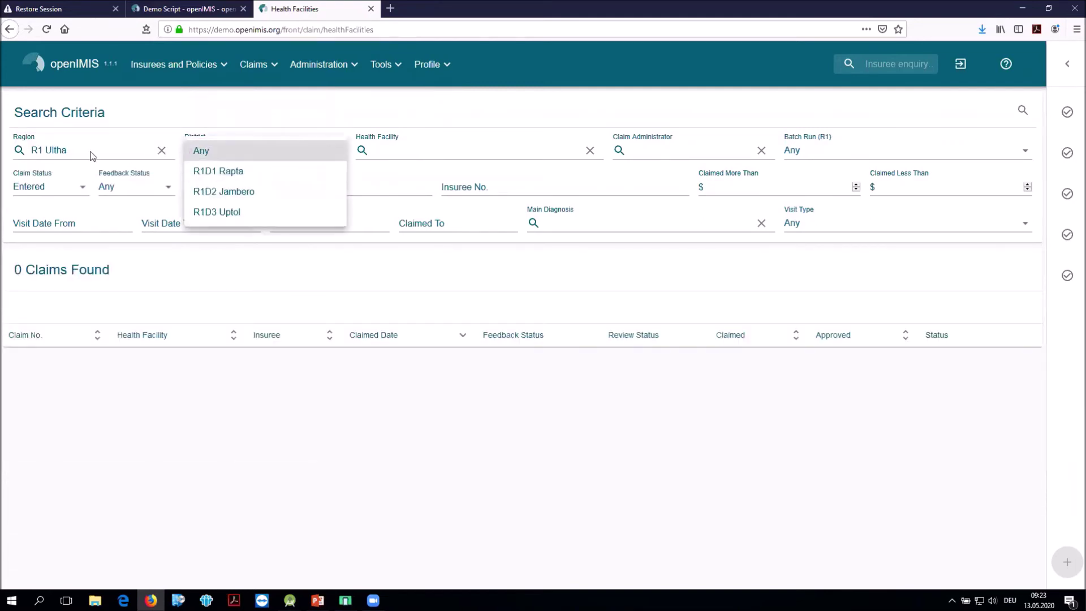
{"action": "left_click", "coordinate": [224, 190]}
Set health facility JMHOS001 Jambero District Hospital and its claim administrator as filters.
{"action": "left_click", "coordinate": [453, 159]}
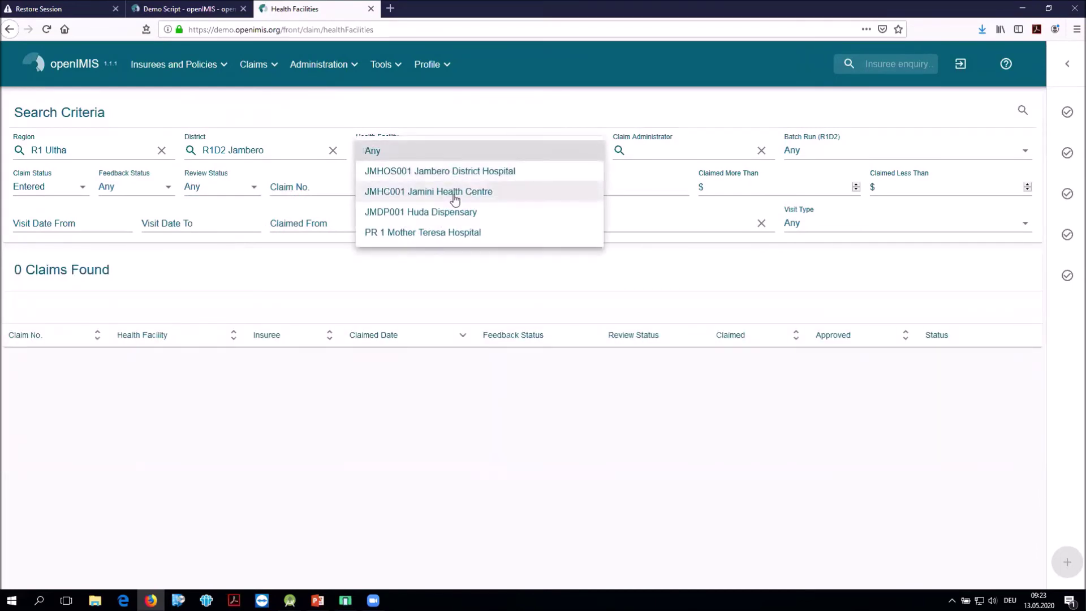
{"action": "left_click", "coordinate": [455, 195]}
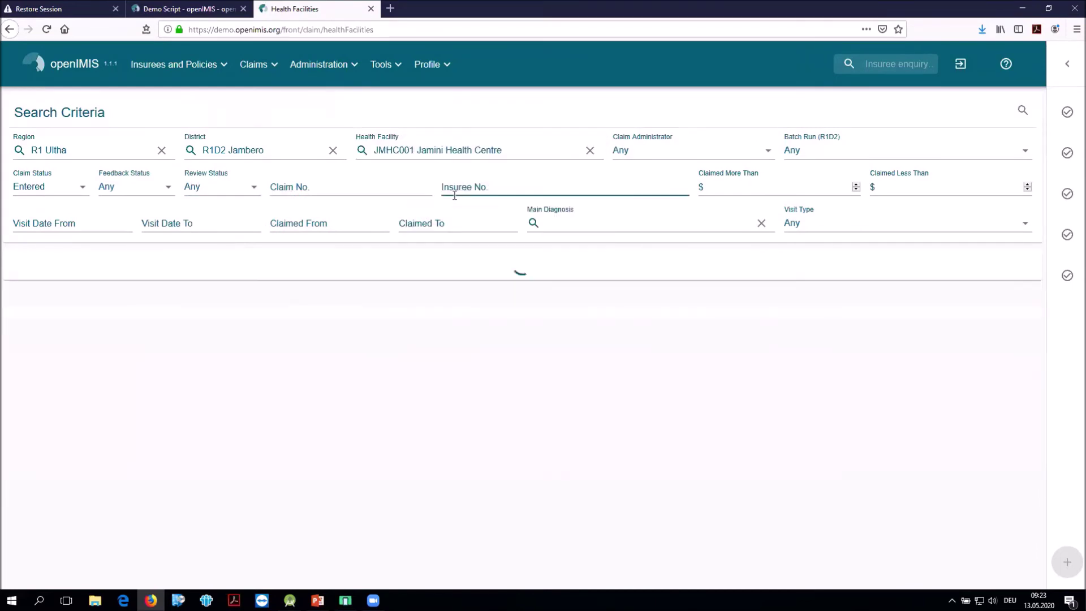
{"action": "left_click", "coordinate": [590, 151]}
{"action": "left_click", "coordinate": [495, 151]}
{"action": "left_click", "coordinate": [475, 175]}
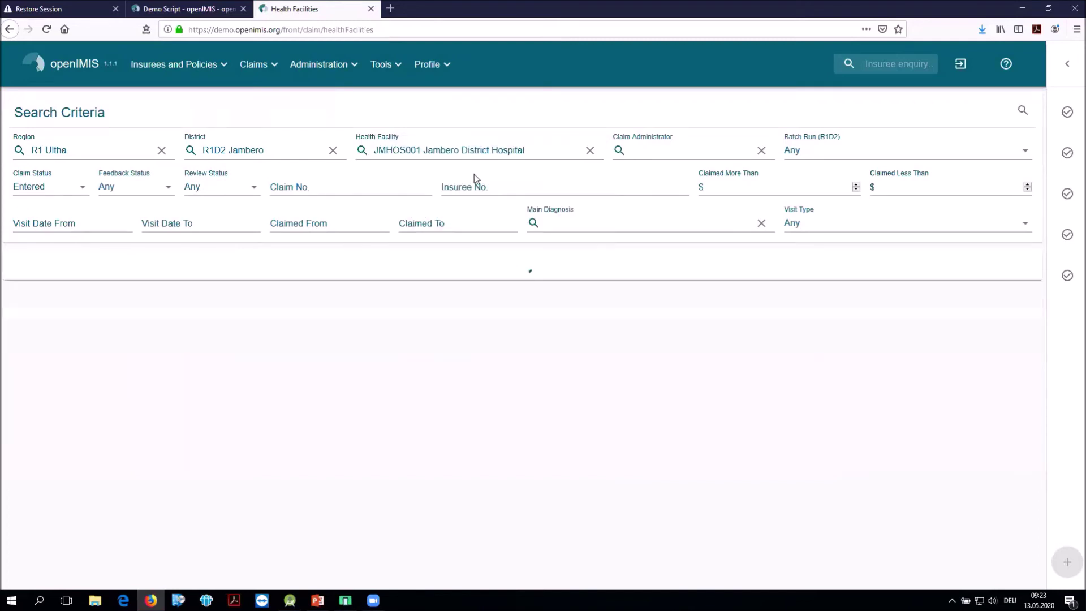
{"action": "left_click", "coordinate": [695, 155]}
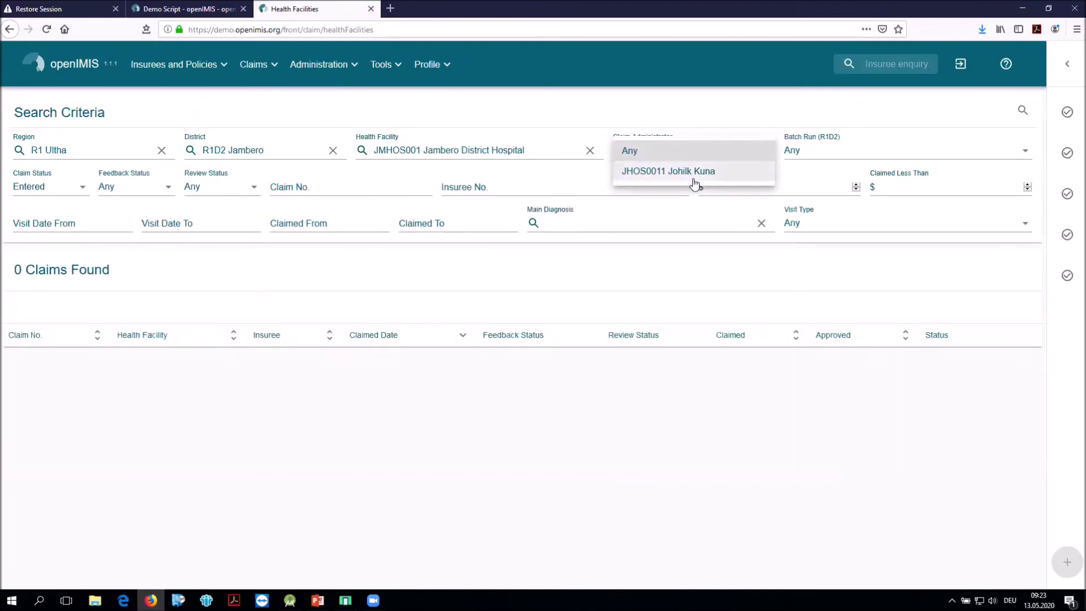
{"action": "left_click", "coordinate": [694, 179]}
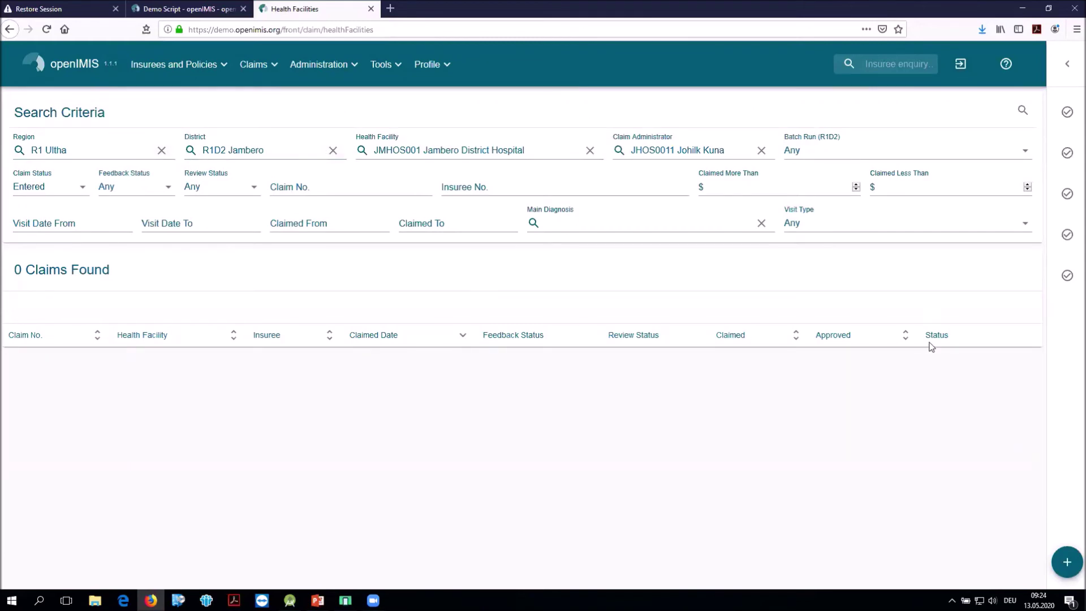
{"action": "double_click", "coordinate": [56, 150]}
{"action": "left_click_drag", "start_coordinate": [26, 137], "coordinate": [666, 137]}
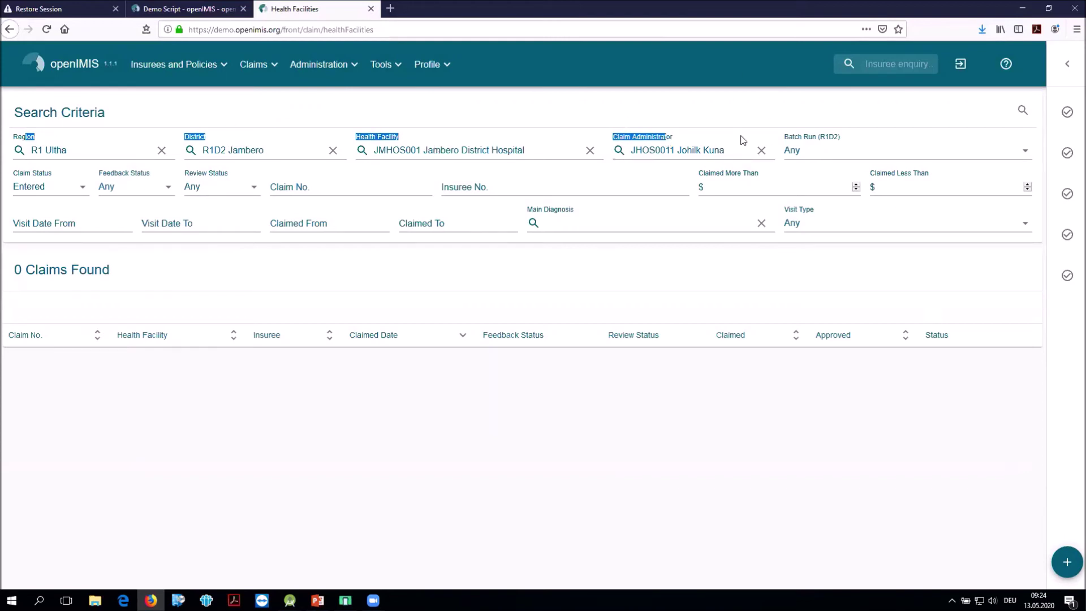
Start a new Jambero District Hospital claim with the insuree's CHF ID and Visit Date To 2020-05-13.
{"action": "left_click", "coordinate": [1065, 562]}
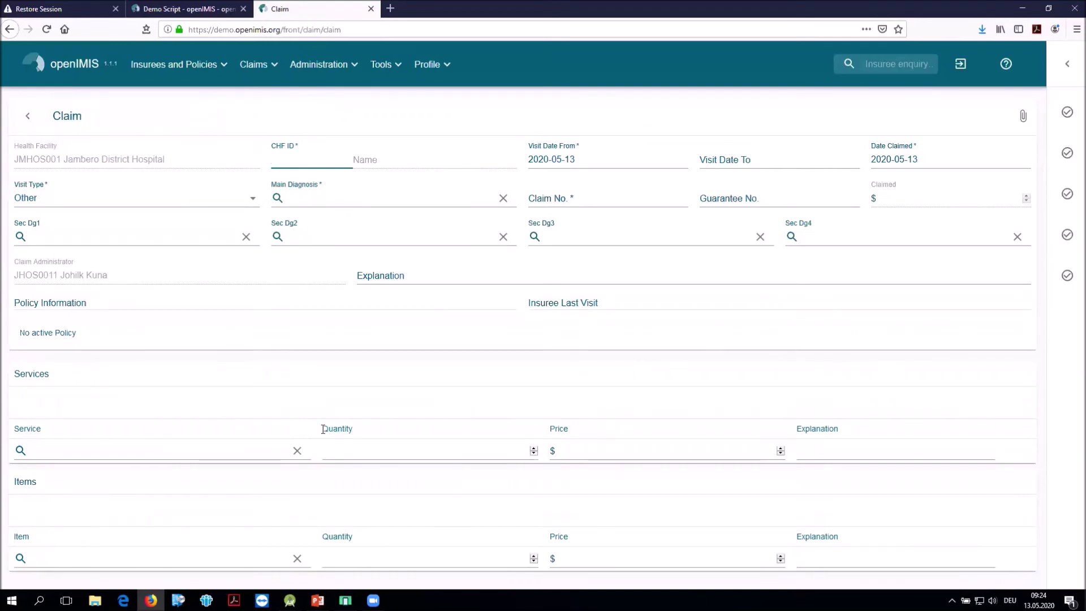
{"action": "type", "text": "2222222"}
{"action": "key", "text": "Tab"}
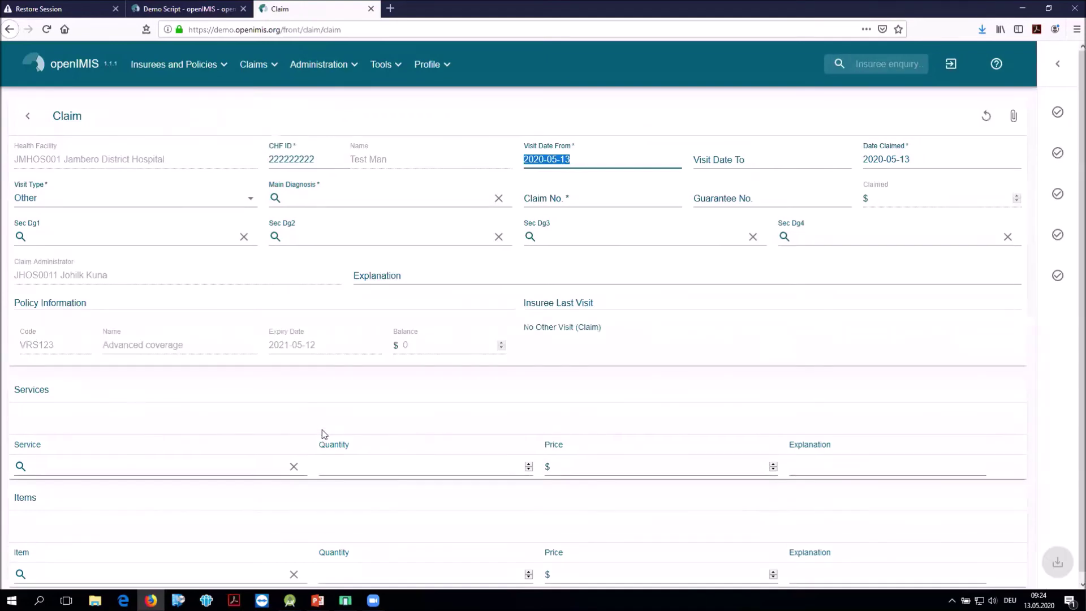
{"action": "double_click", "coordinate": [323, 160]}
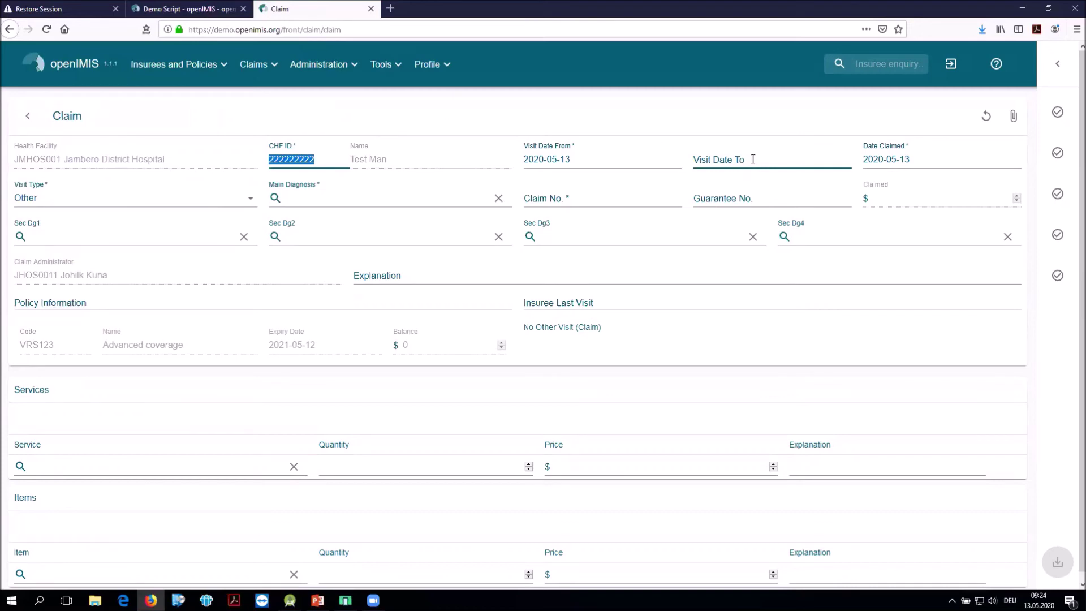
{"action": "left_click", "coordinate": [766, 162]}
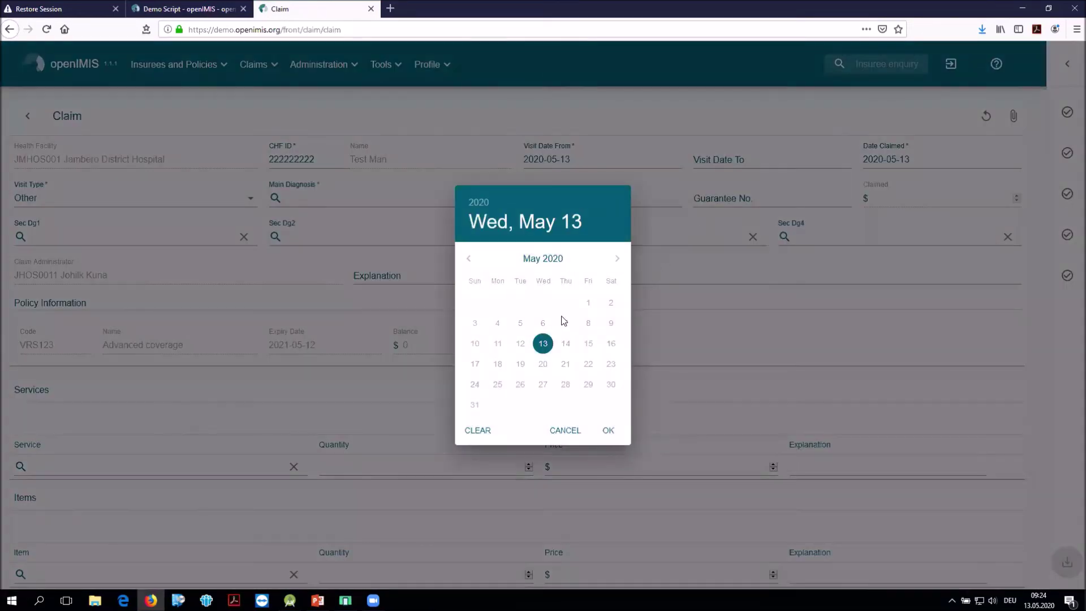
{"action": "left_click", "coordinate": [608, 430]}
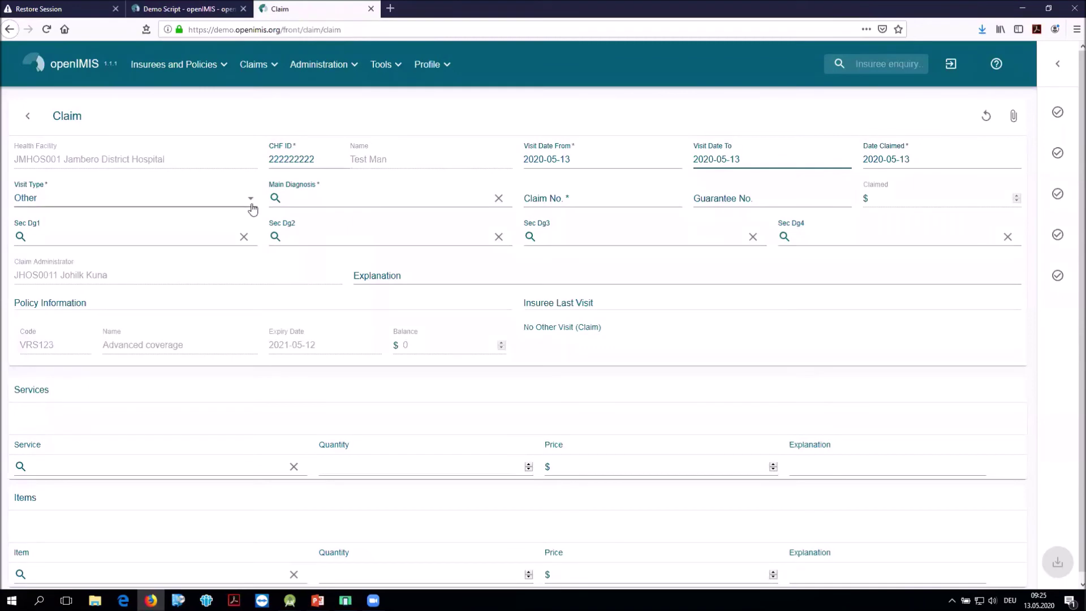
Set main diagnosis A00 Cholera and claim number test1231, then review the last-visit note.
{"action": "left_click", "coordinate": [428, 207]}
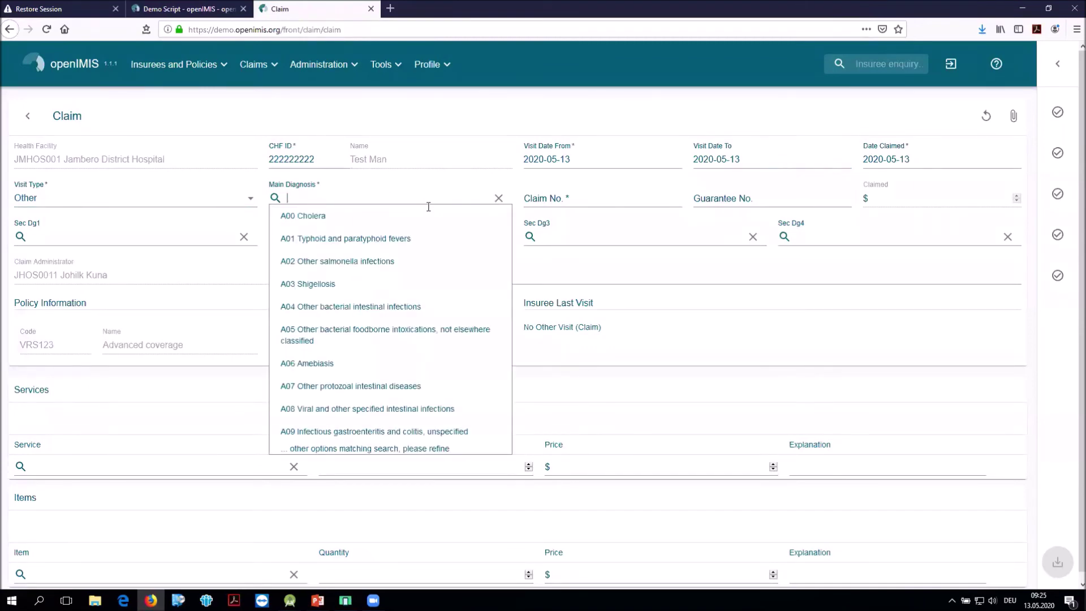
{"action": "left_click", "coordinate": [367, 225]}
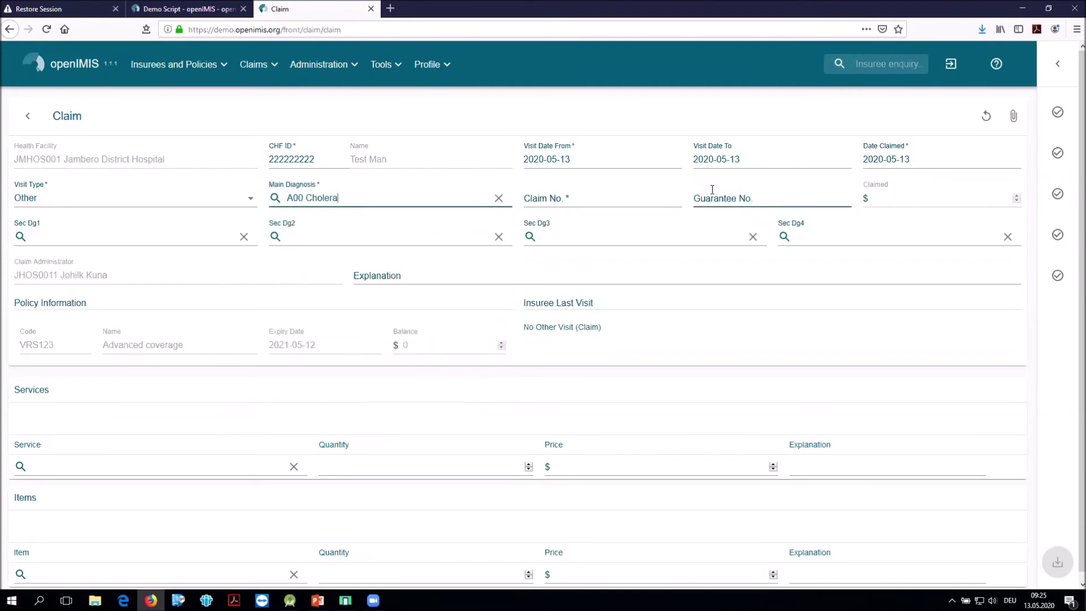
{"action": "left_click", "coordinate": [634, 194]}
{"action": "type", "text": "test1231"}
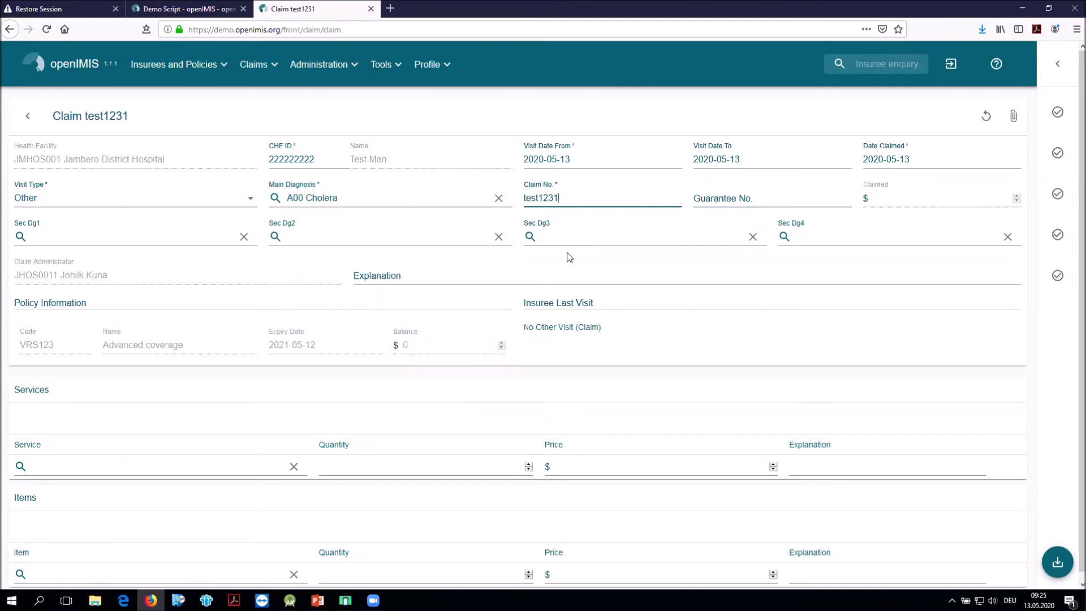
{"action": "left_click", "coordinate": [166, 251]}
{"action": "scroll", "coordinate": [224, 315], "scroll_direction": "down", "scroll_amount": 1}
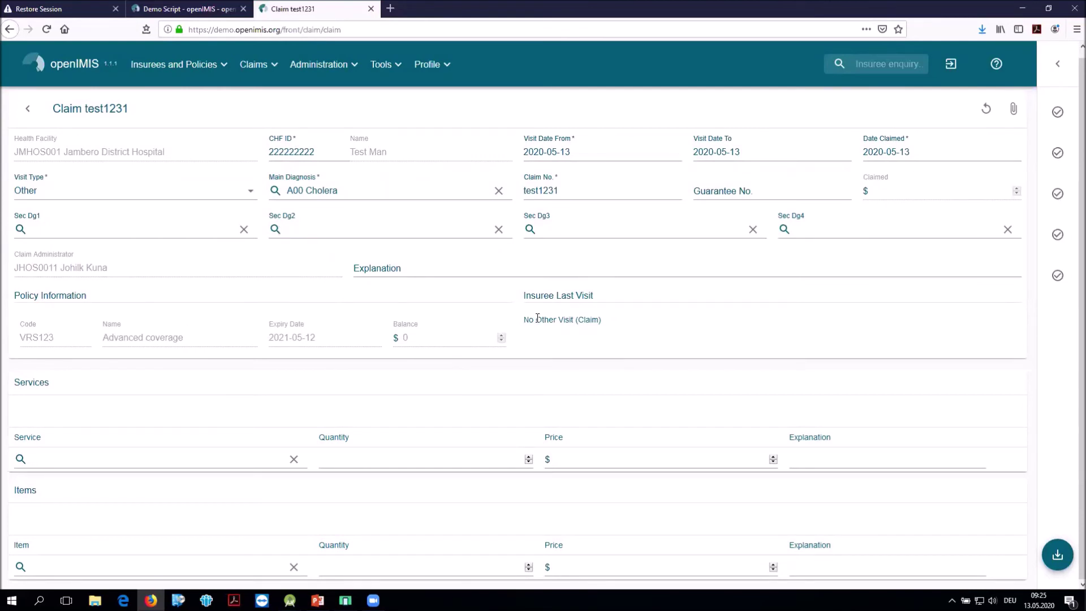
{"action": "left_click_drag", "start_coordinate": [528, 320], "coordinate": [601, 320]}
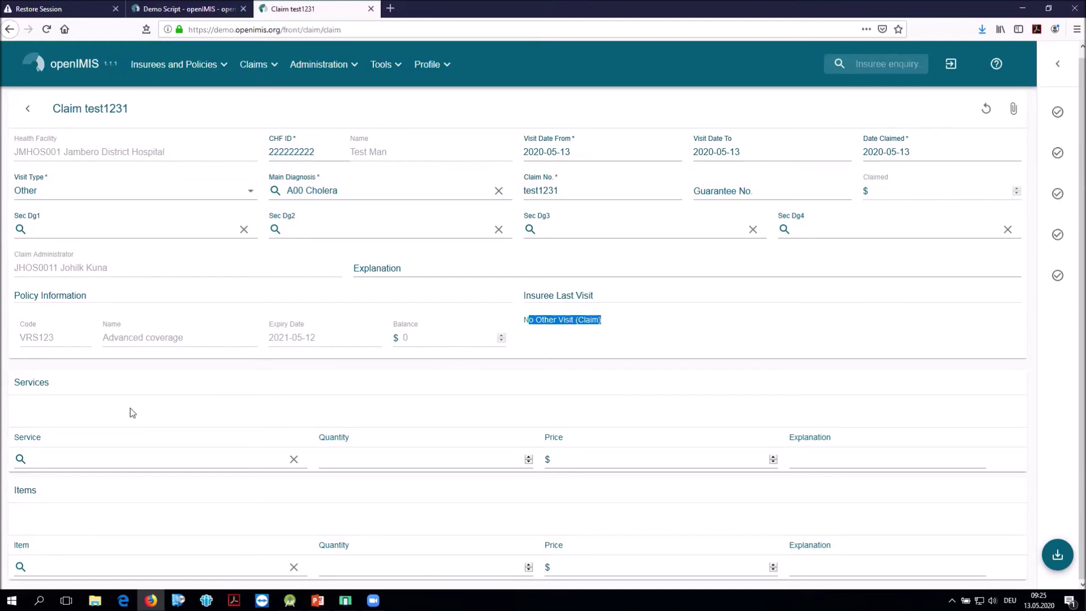
Add service A1 General Consultation to the claim.
{"action": "left_click", "coordinate": [34, 461]}
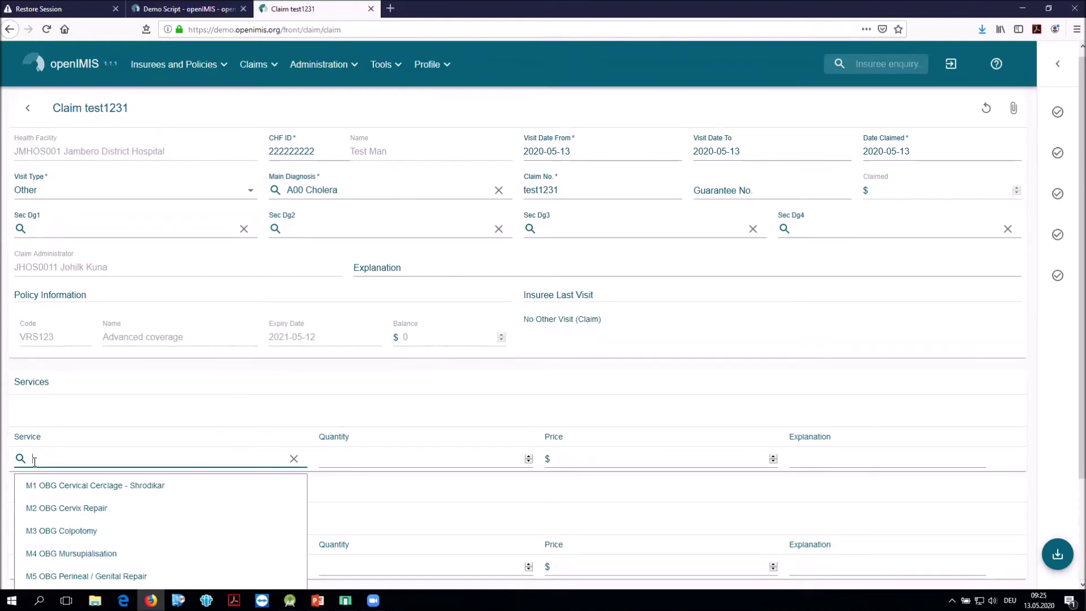
{"action": "type", "text": "consul"}
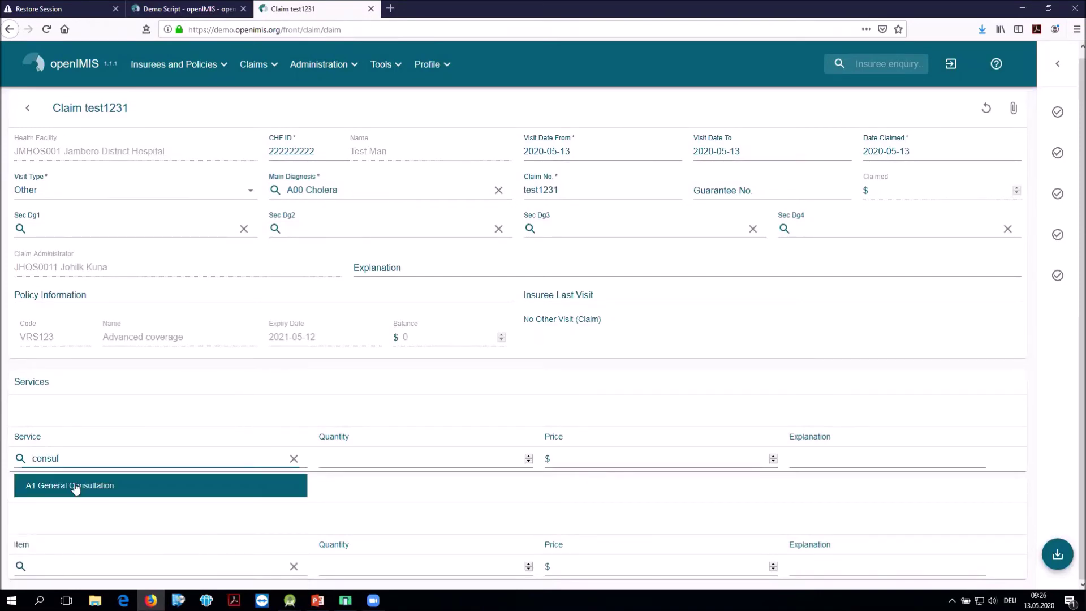
{"action": "left_click", "coordinate": [80, 485]}
{"action": "scroll", "coordinate": [268, 503], "scroll_direction": "down", "scroll_amount": 1}
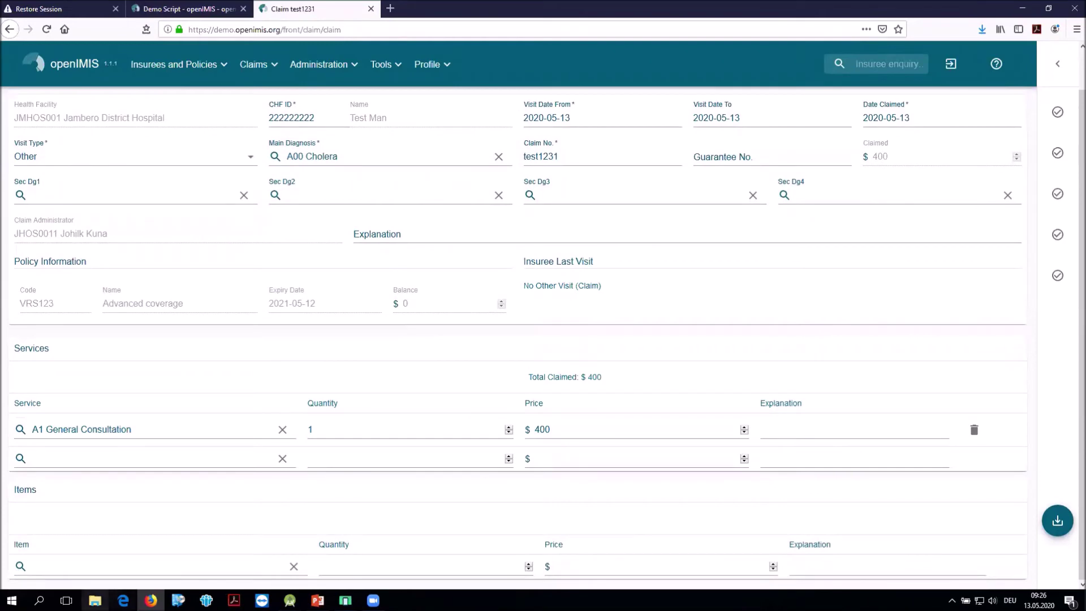
Add item 0182 PARACETAMOL TABS 500 MG with quantity 10.
{"action": "left_click", "coordinate": [96, 572]}
{"action": "type", "text": "parace"}
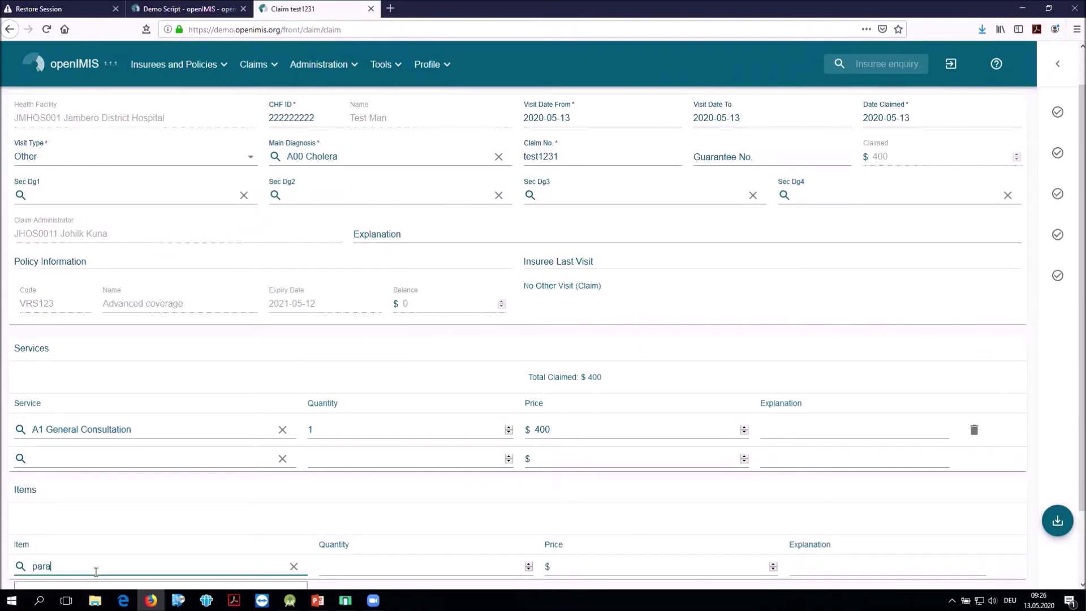
{"action": "scroll", "coordinate": [95, 571], "scroll_direction": "down", "scroll_amount": 1}
{"action": "key", "text": "Down"}
{"action": "key", "text": "Down"}
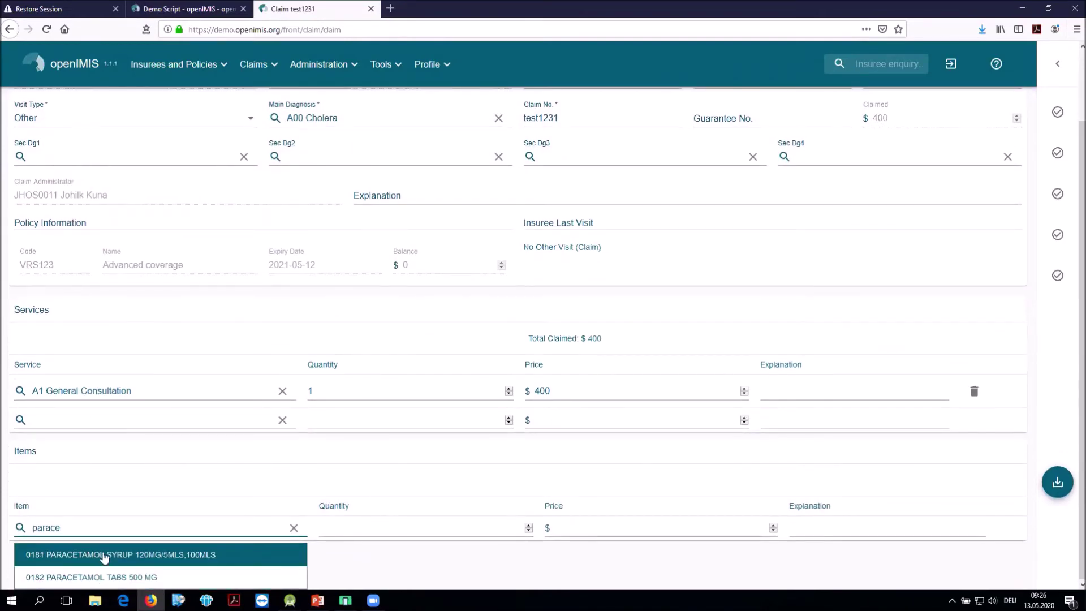
{"action": "key", "text": "Return"}
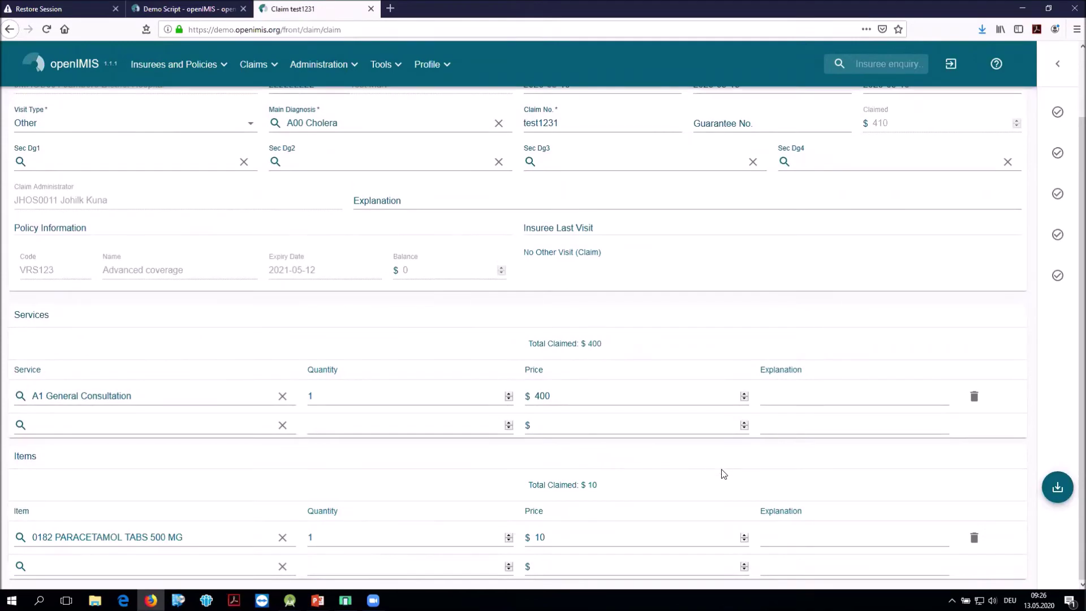
{"action": "left_click", "coordinate": [330, 530]}
{"action": "key", "text": "BackSpace"}
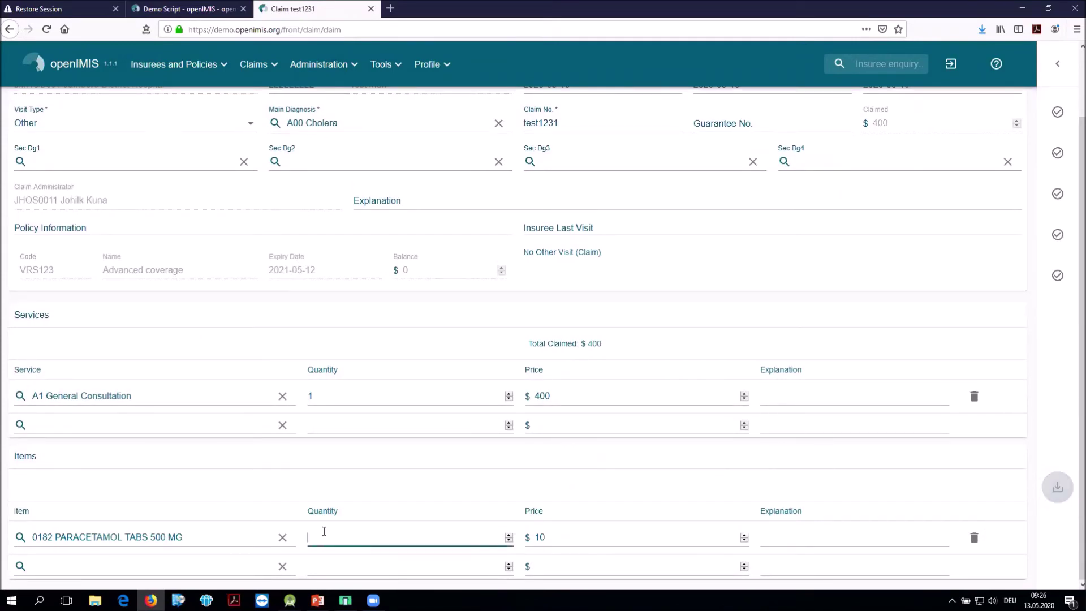
{"action": "type", "text": "2"}
{"action": "key", "text": "BackSpace"}
{"action": "type", "text": "10"}
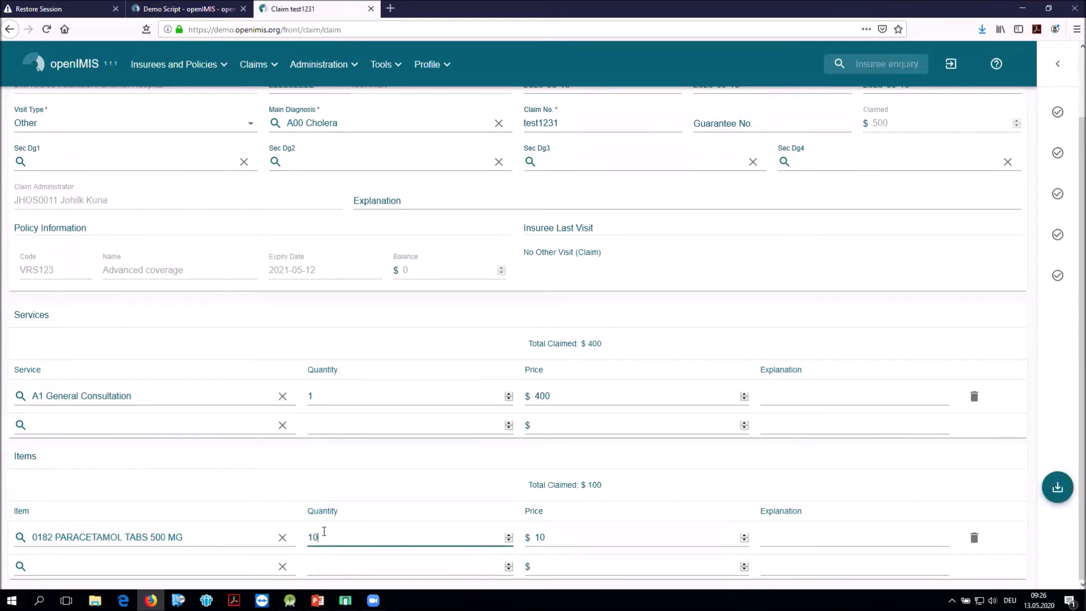
{"action": "left_click", "coordinate": [494, 476]}
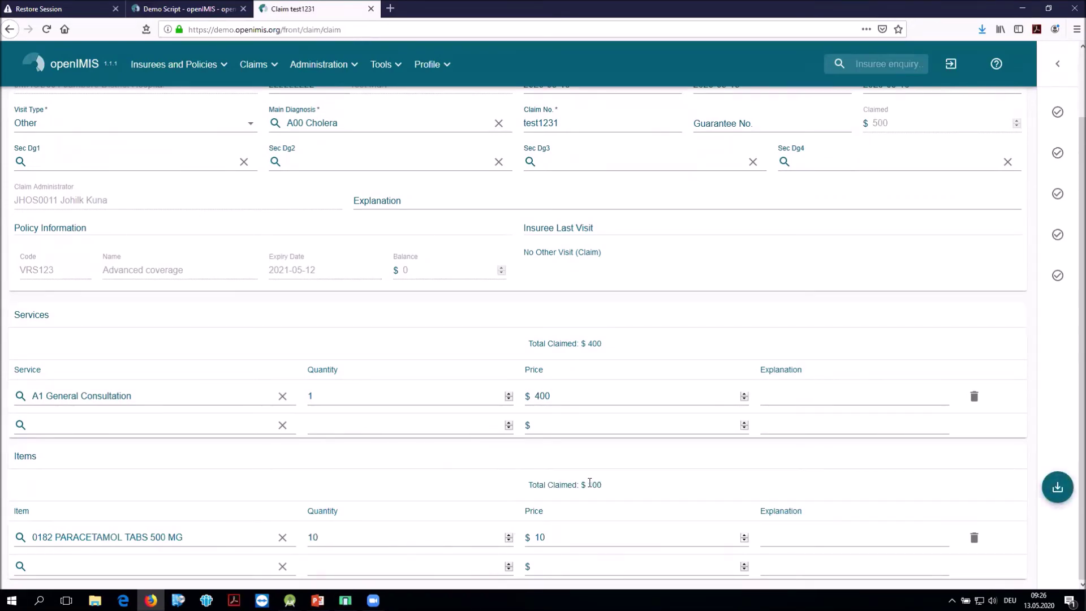
Check the claim lines and save claim test1231 for $500.
{"action": "scroll", "coordinate": [883, 405], "scroll_direction": "up", "scroll_amount": 3}
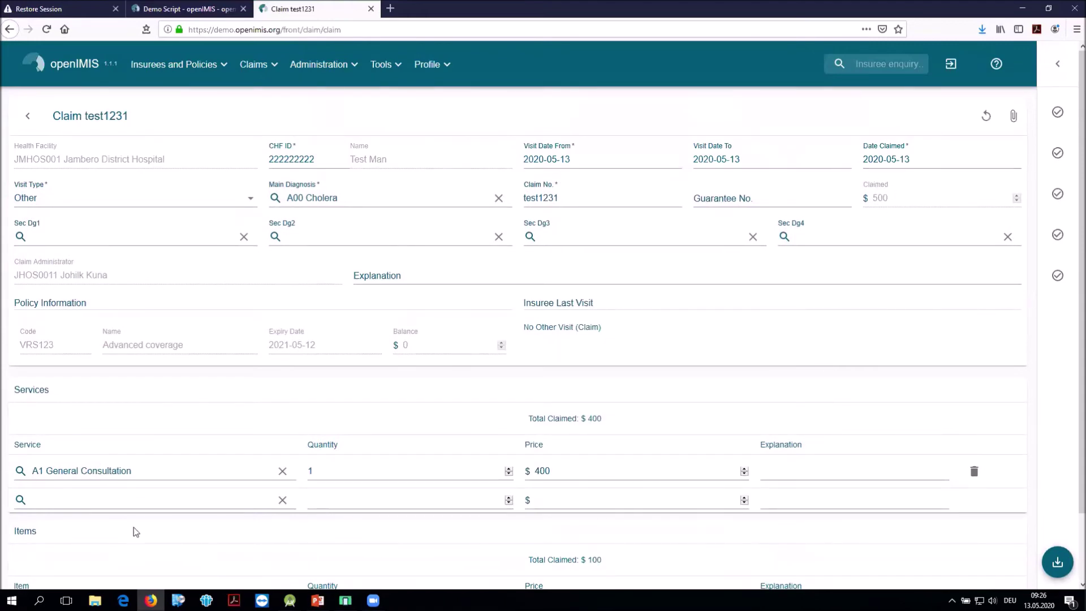
{"action": "left_click", "coordinate": [85, 473]}
{"action": "left_click", "coordinate": [399, 473]}
{"action": "scroll", "coordinate": [667, 478], "scroll_direction": "down", "scroll_amount": 2}
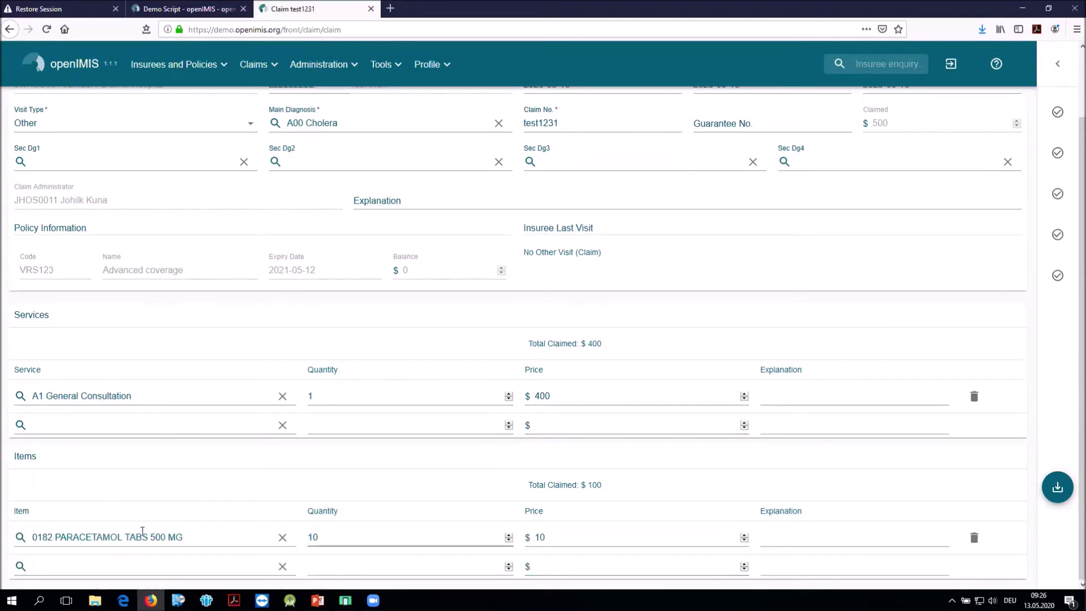
{"action": "left_click", "coordinate": [618, 534]}
{"action": "left_click", "coordinate": [1057, 487]}
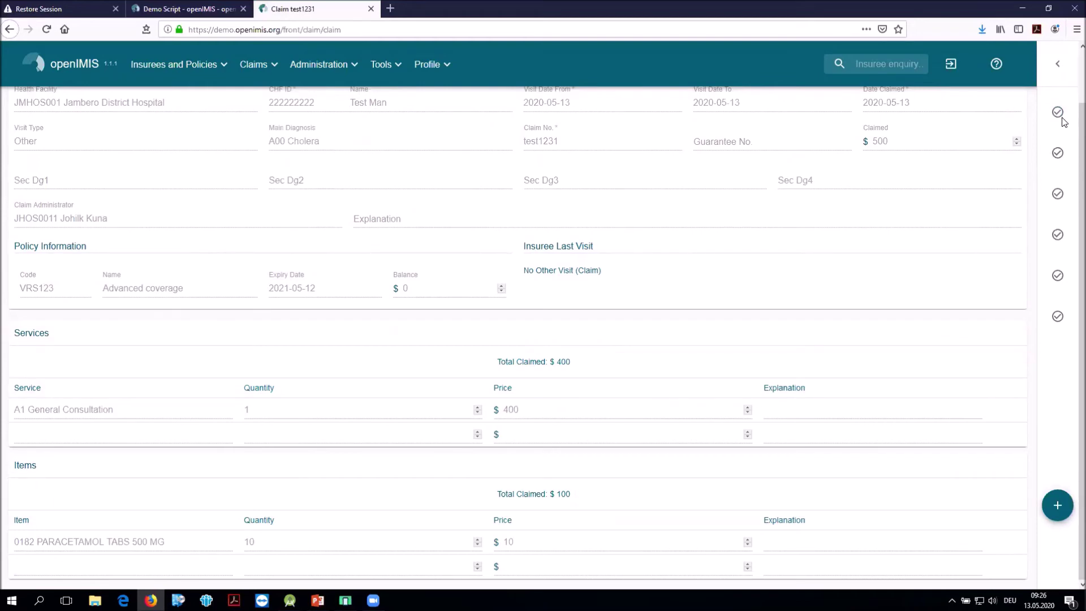
Return to the Health Facility Claims search, with the Jambero hospital filters still set.
{"action": "scroll", "coordinate": [683, 248], "scroll_direction": "up", "scroll_amount": 2}
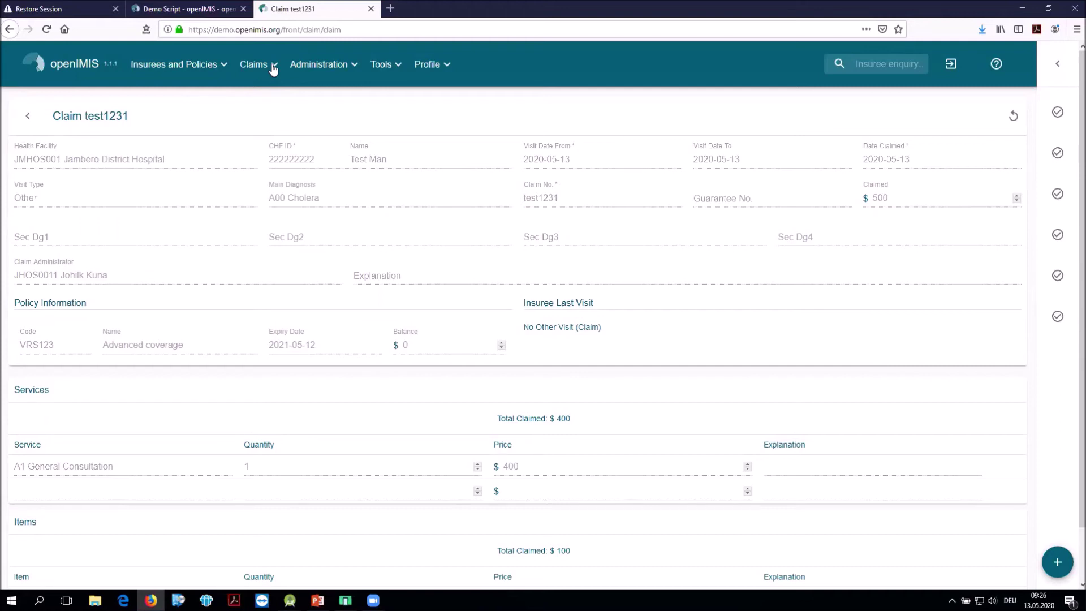
{"action": "left_click", "coordinate": [273, 67]}
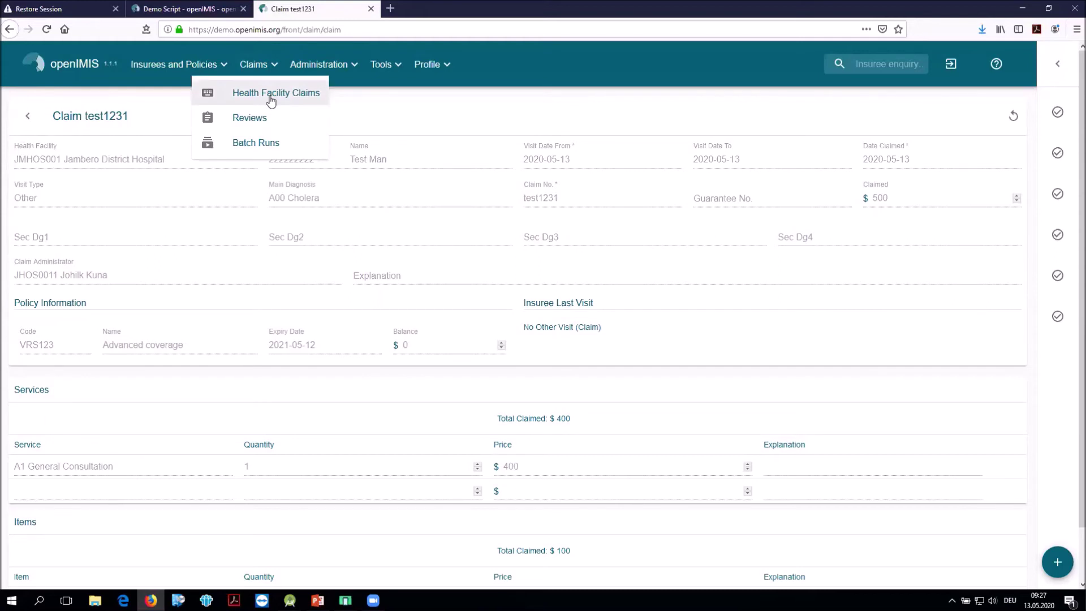
{"action": "left_click", "coordinate": [271, 96]}
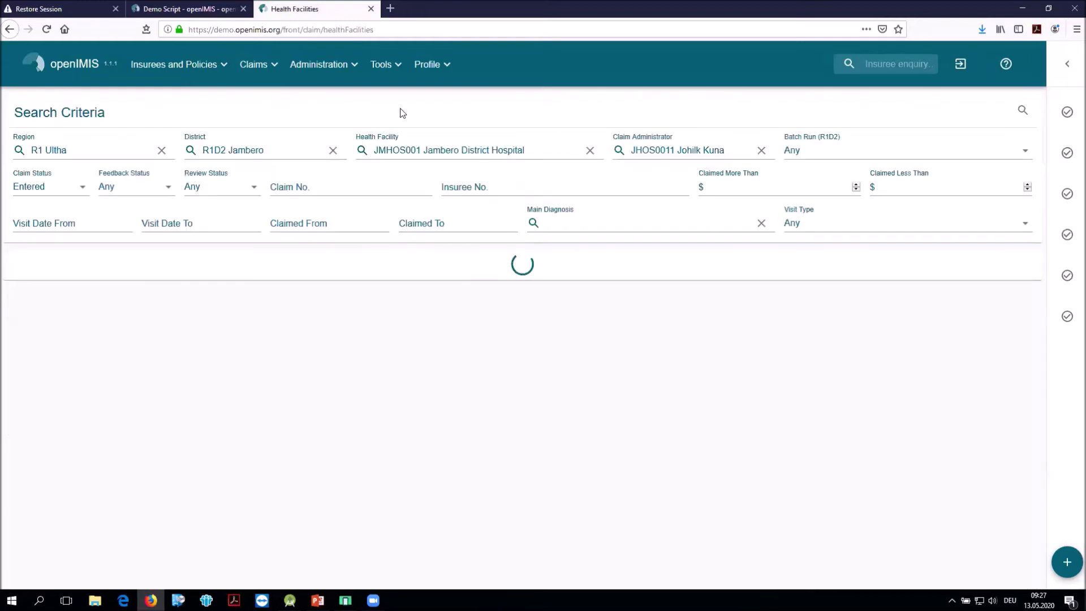
Filter to Entered status, select all found claims (test1231), and bring up the selection actions.
{"action": "left_click", "coordinate": [84, 190]}
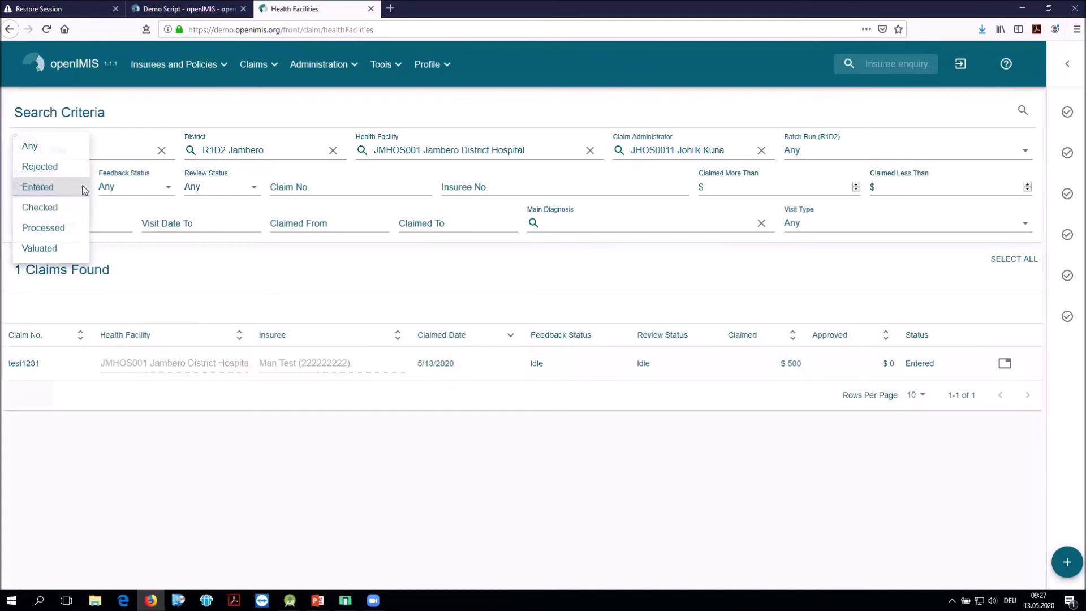
{"action": "left_click", "coordinate": [33, 188]}
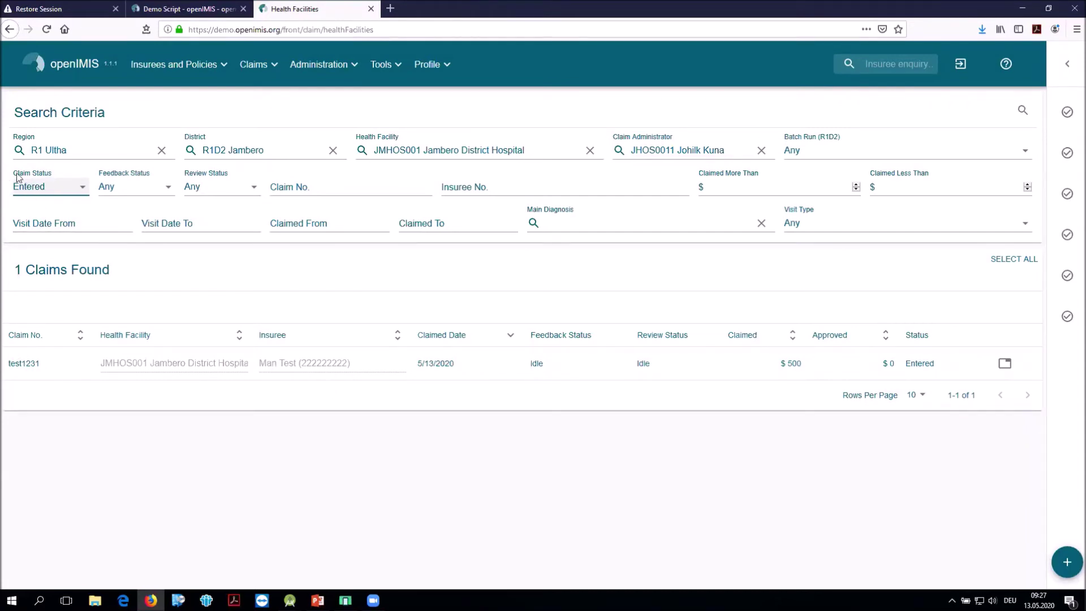
{"action": "left_click_drag", "start_coordinate": [8, 367], "coordinate": [52, 365]}
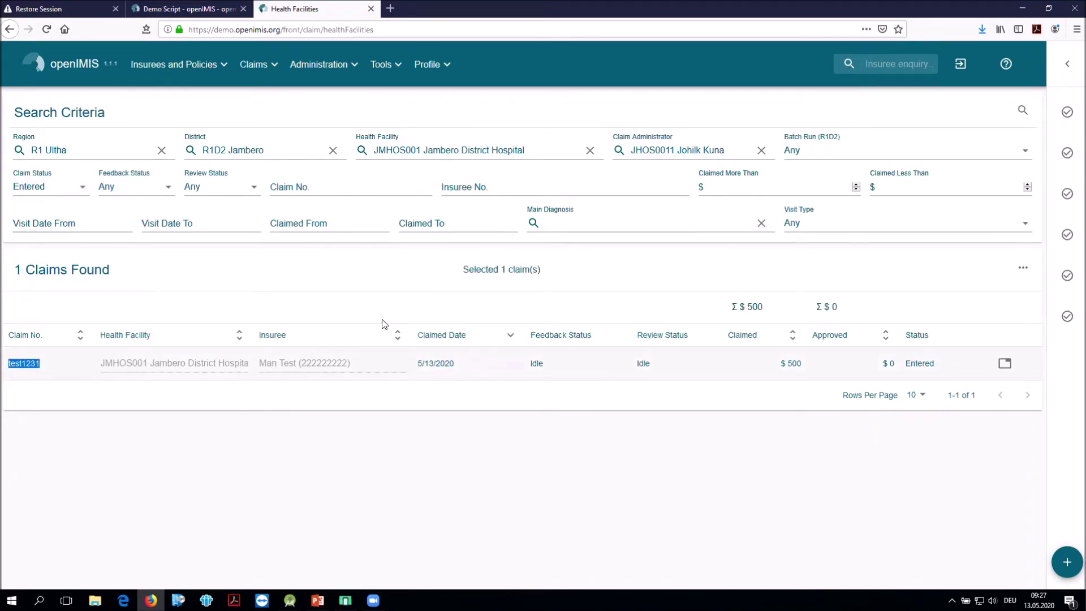
{"action": "left_click_drag", "start_coordinate": [946, 367], "coordinate": [899, 371]}
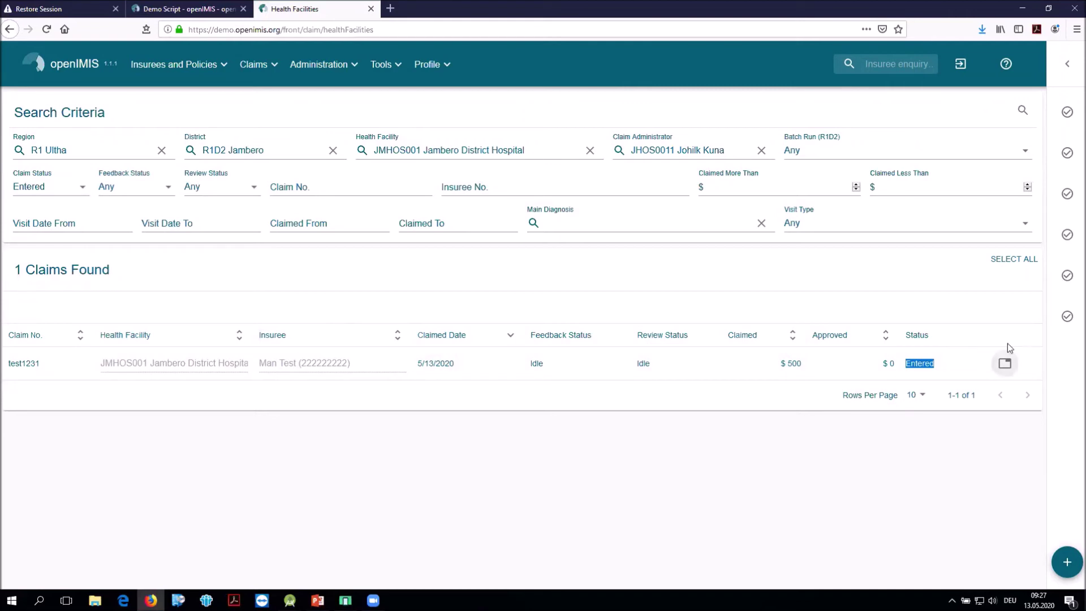
{"action": "left_click", "coordinate": [1030, 261]}
{"action": "left_click", "coordinate": [1031, 272]}
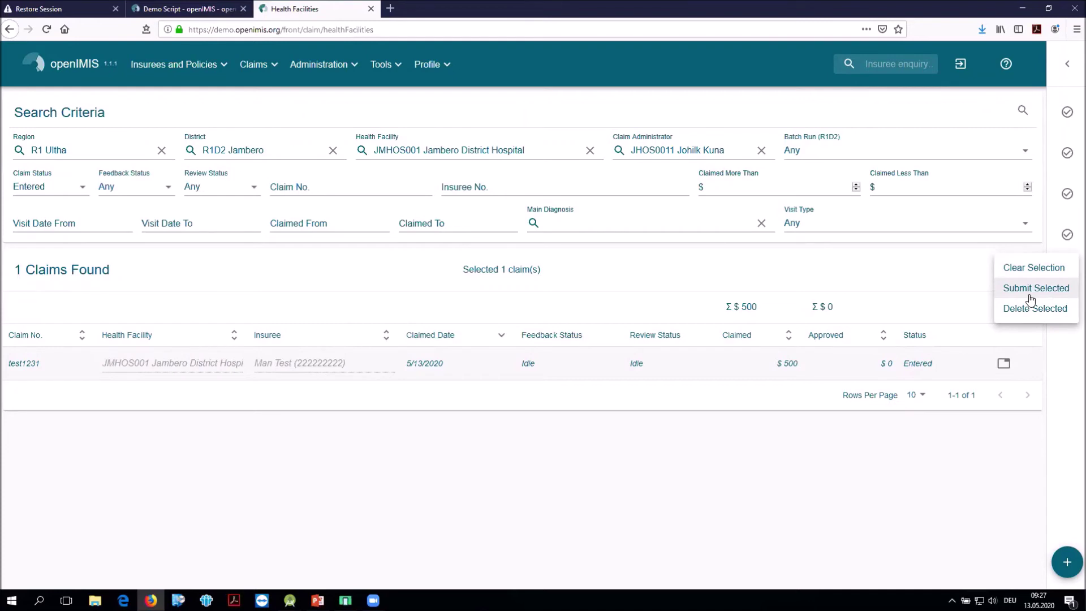
Submit the selected claim test1231 and check the journal of recent actions.
{"action": "left_click", "coordinate": [1030, 289]}
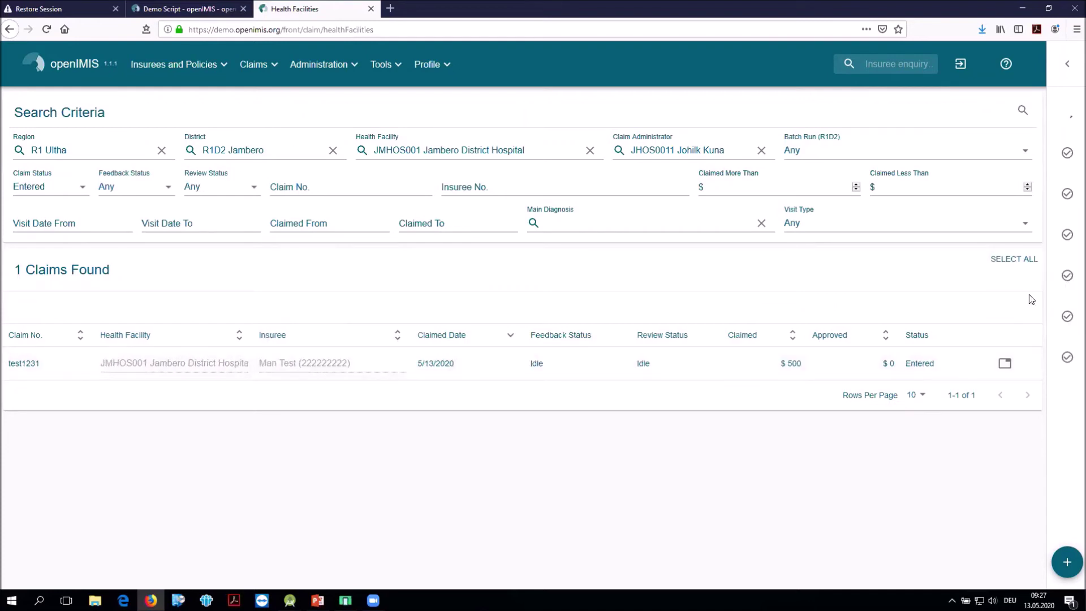
{"action": "mouse_move", "coordinate": [1067, 114]}
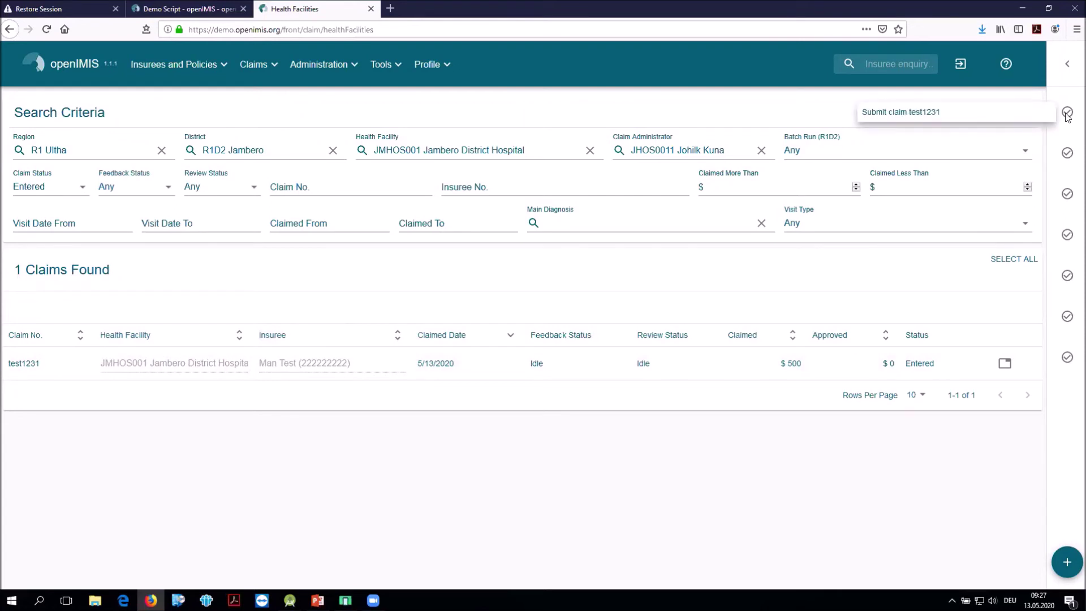
{"action": "left_click", "coordinate": [1066, 65]}
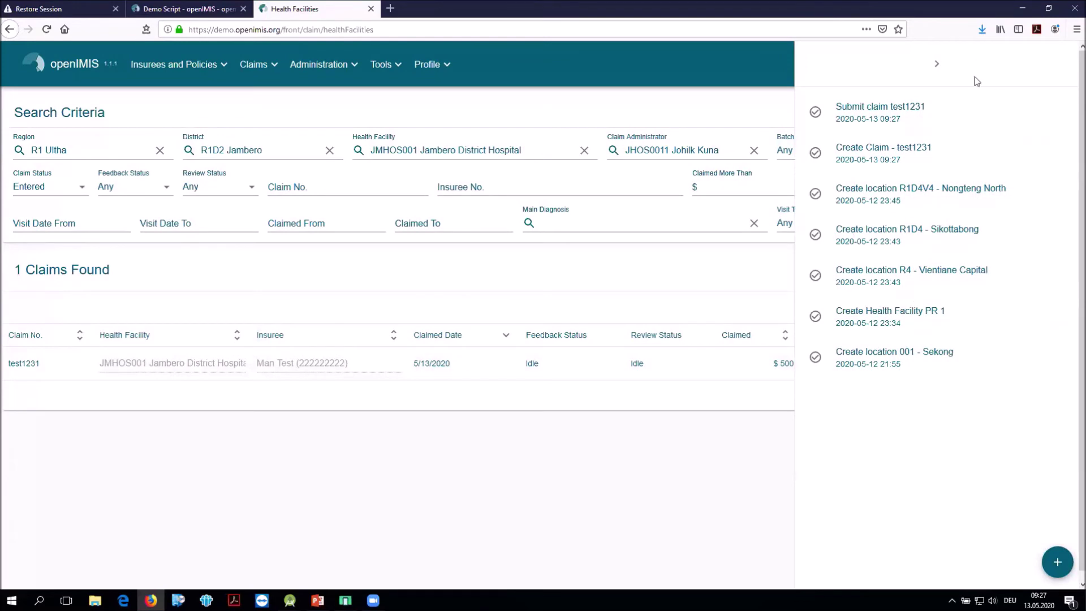
{"action": "left_click", "coordinate": [941, 67]}
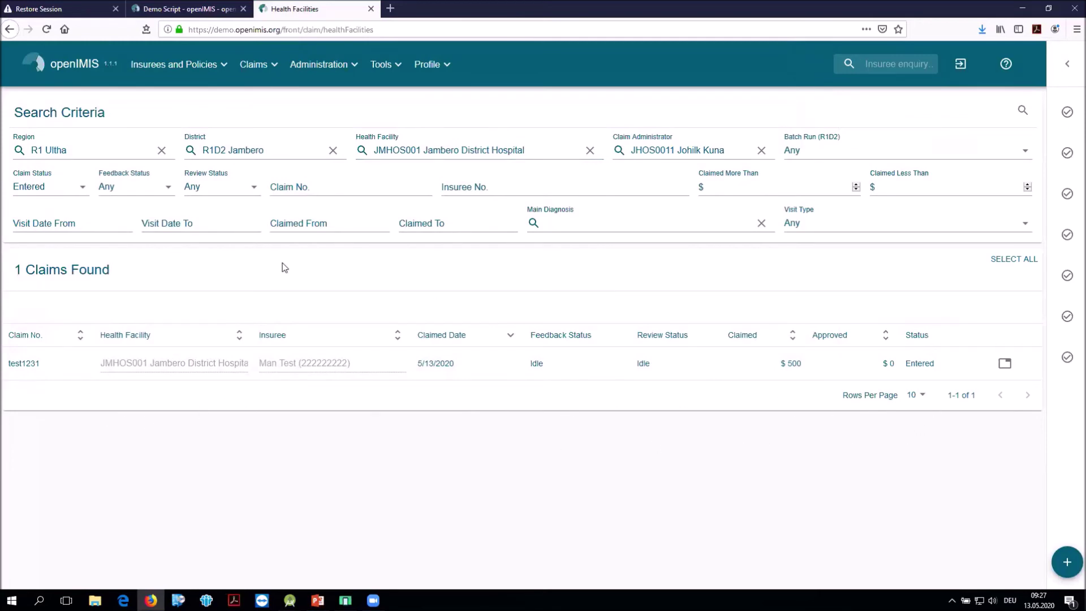
Confirm the status filter stays on Entered, then bring up the Claims menu.
{"action": "left_click", "coordinate": [83, 188]}
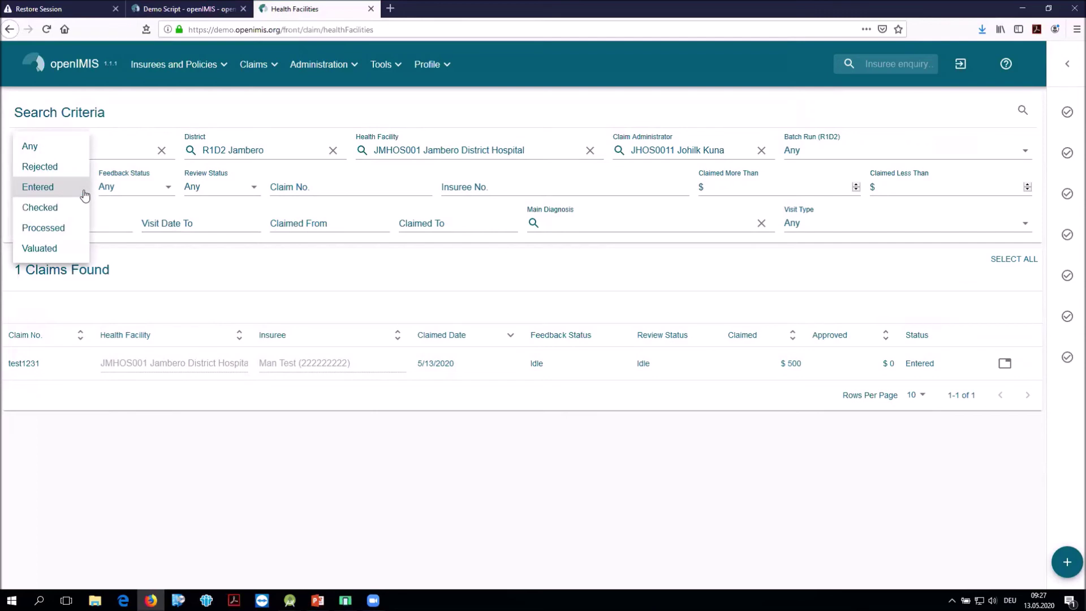
{"action": "left_click", "coordinate": [240, 102]}
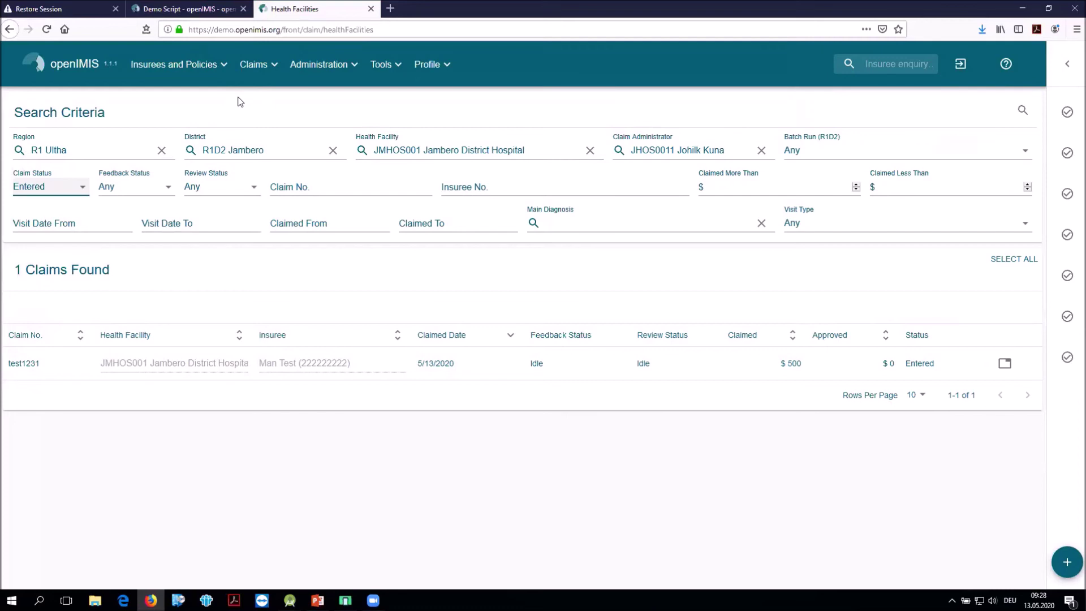
{"action": "left_click", "coordinate": [274, 66]}
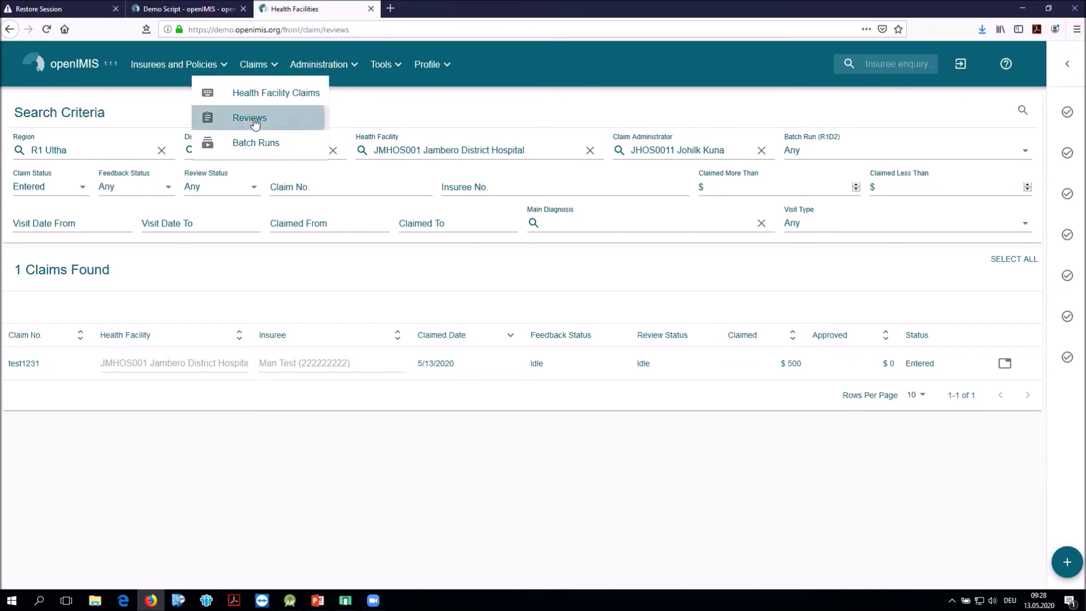
Open the Claims Reviews page and highlight the Random Filter value of 5.
{"action": "left_click", "coordinate": [255, 123]}
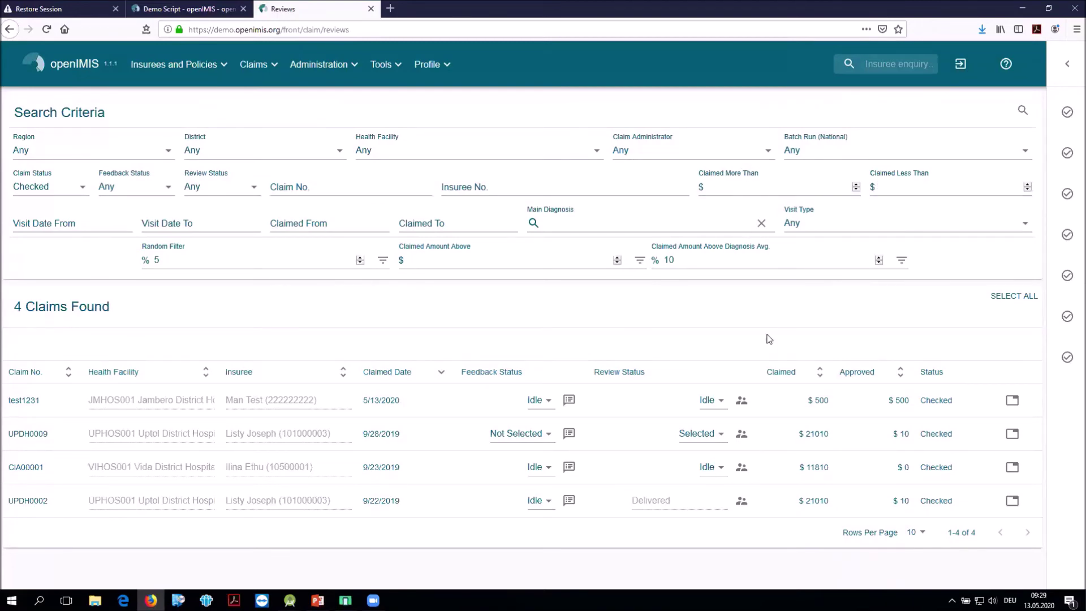
{"action": "left_click", "coordinate": [210, 263]}
{"action": "left_click", "coordinate": [93, 126]}
{"action": "left_click", "coordinate": [180, 265]}
{"action": "left_click_drag", "start_coordinate": [180, 261], "coordinate": [149, 263]}
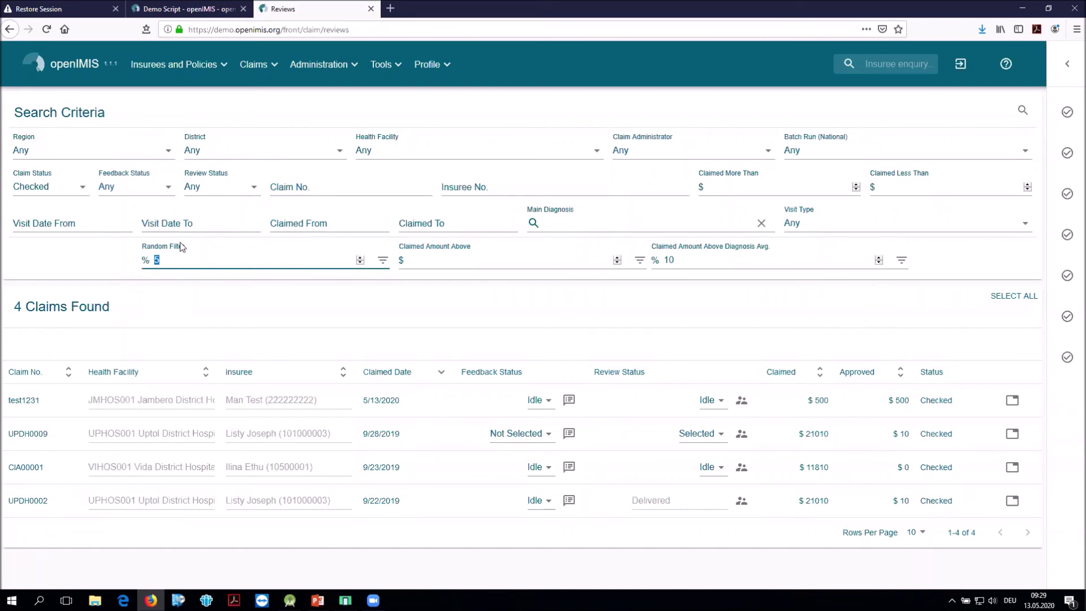
Point out the Claimed Amount Above and Claimed Amount Above Diagnosis Avg. filter labels.
{"action": "left_click", "coordinate": [424, 263]}
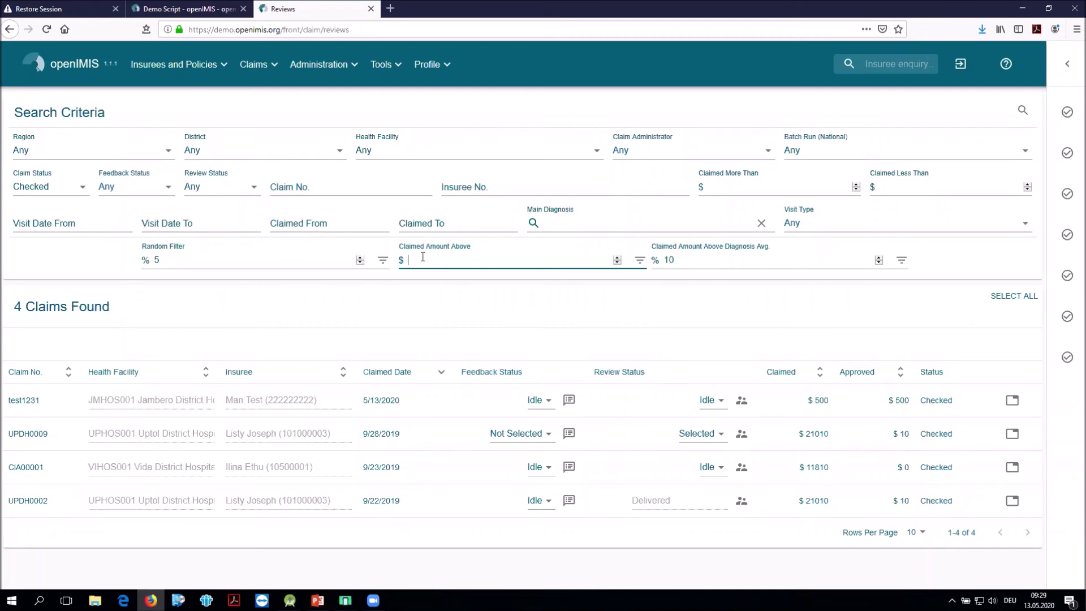
{"action": "left_click_drag", "start_coordinate": [416, 247], "coordinate": [459, 255]}
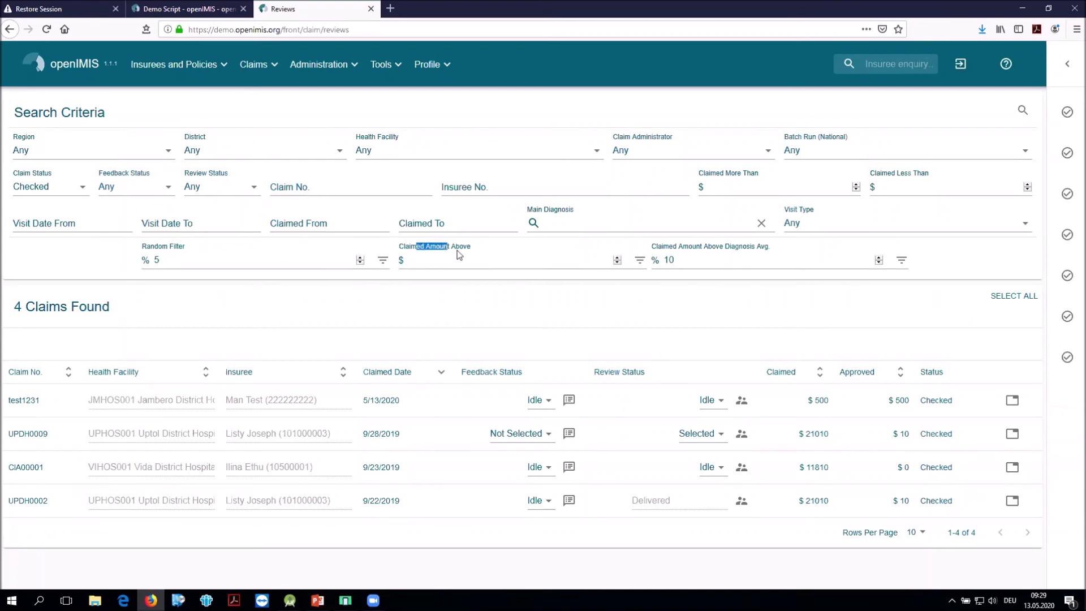
{"action": "left_click_drag", "start_coordinate": [682, 248], "coordinate": [734, 245]}
{"action": "left_click", "coordinate": [770, 542]}
{"action": "left_click", "coordinate": [472, 568]}
{"action": "left_click", "coordinate": [551, 403]}
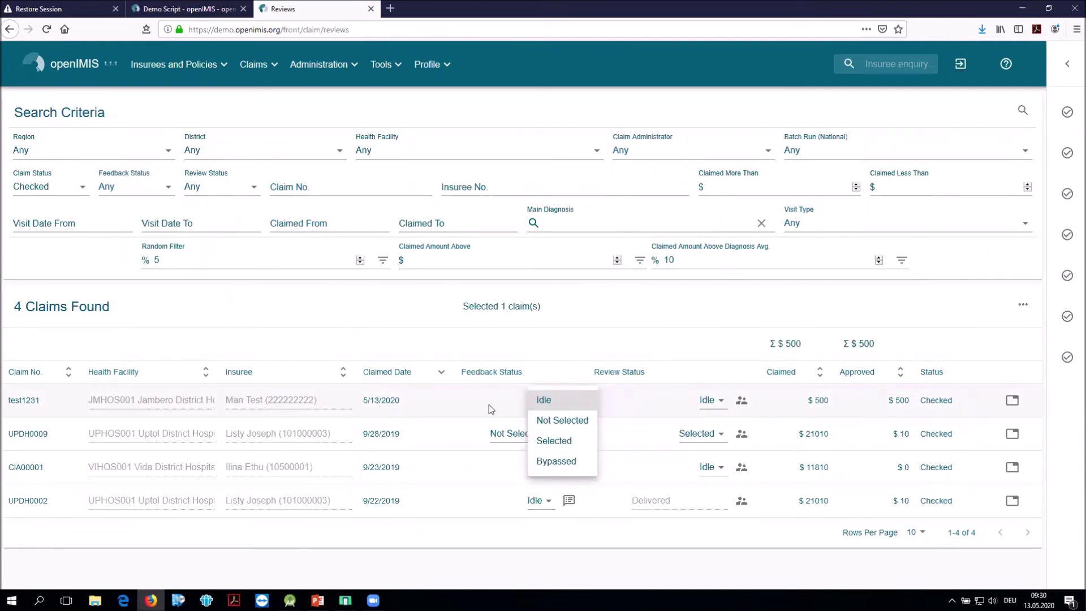
{"action": "left_click", "coordinate": [587, 353]}
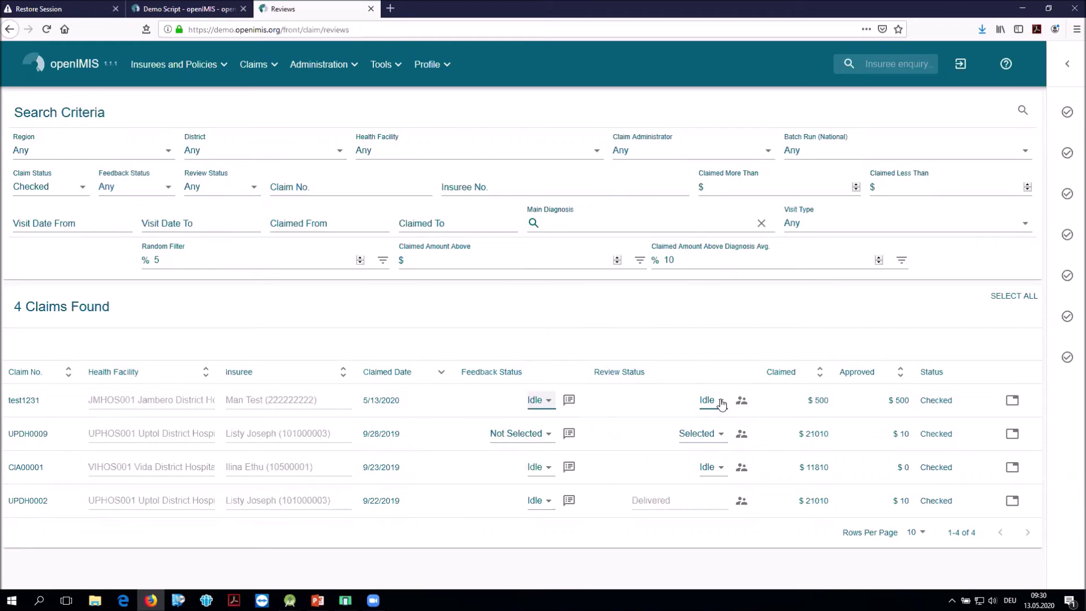
{"action": "left_click_drag", "start_coordinate": [461, 372], "coordinate": [526, 376]}
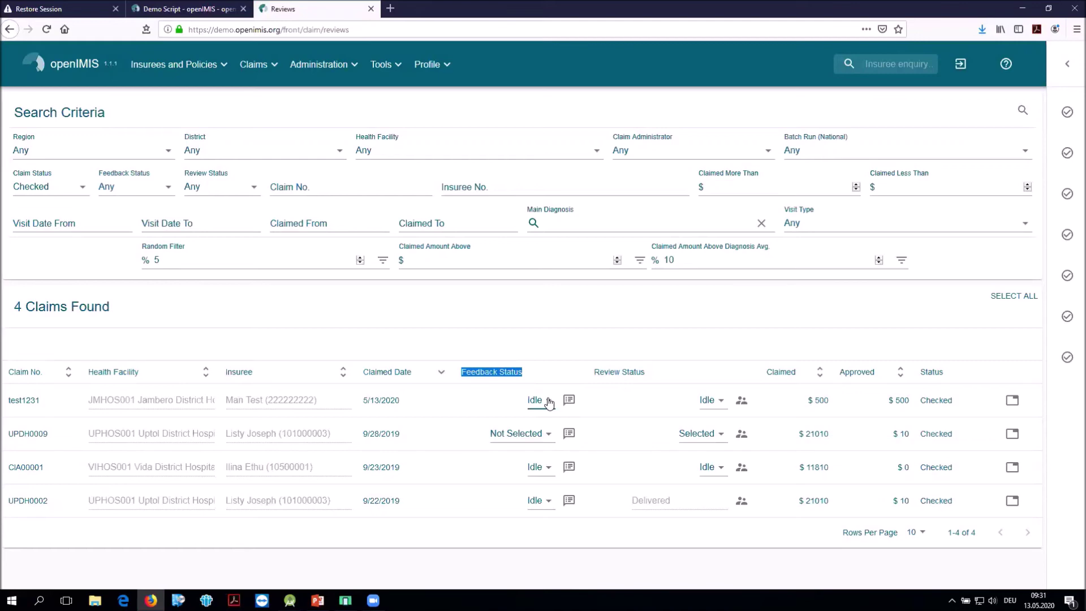
Set test1231's Feedback Status to Bypassed and its Review Status to Selected.
{"action": "left_click", "coordinate": [548, 401]}
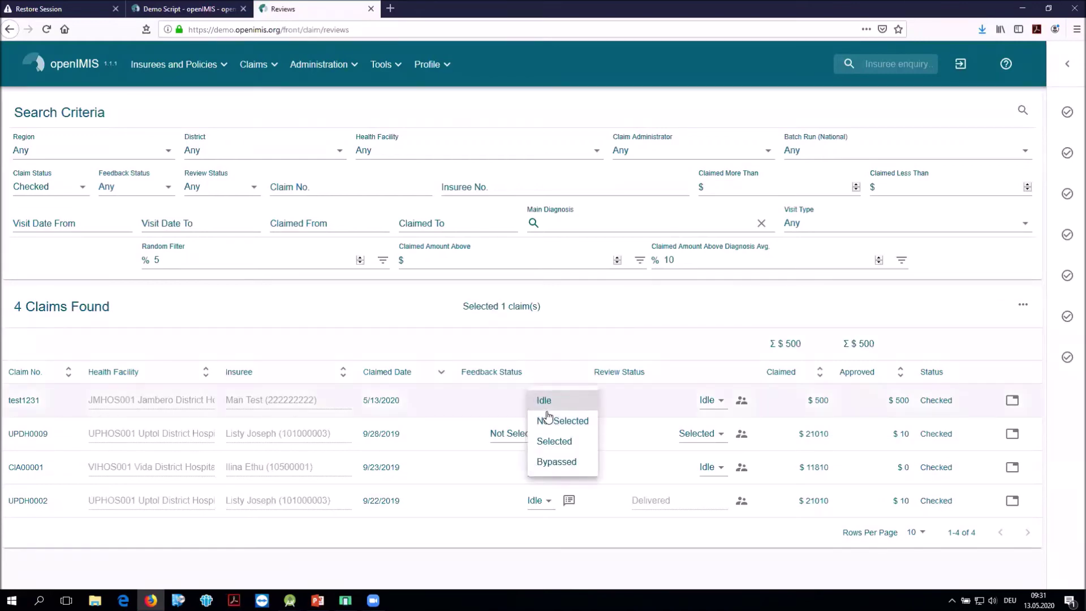
{"action": "left_click", "coordinate": [564, 461]}
{"action": "left_click", "coordinate": [799, 430]}
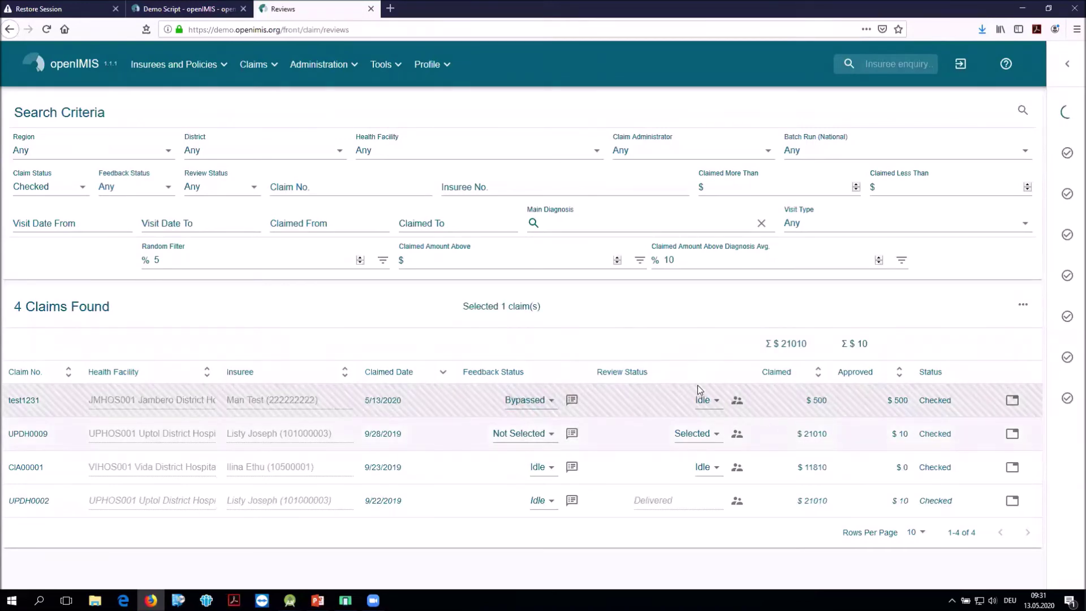
{"action": "left_click", "coordinate": [716, 402]}
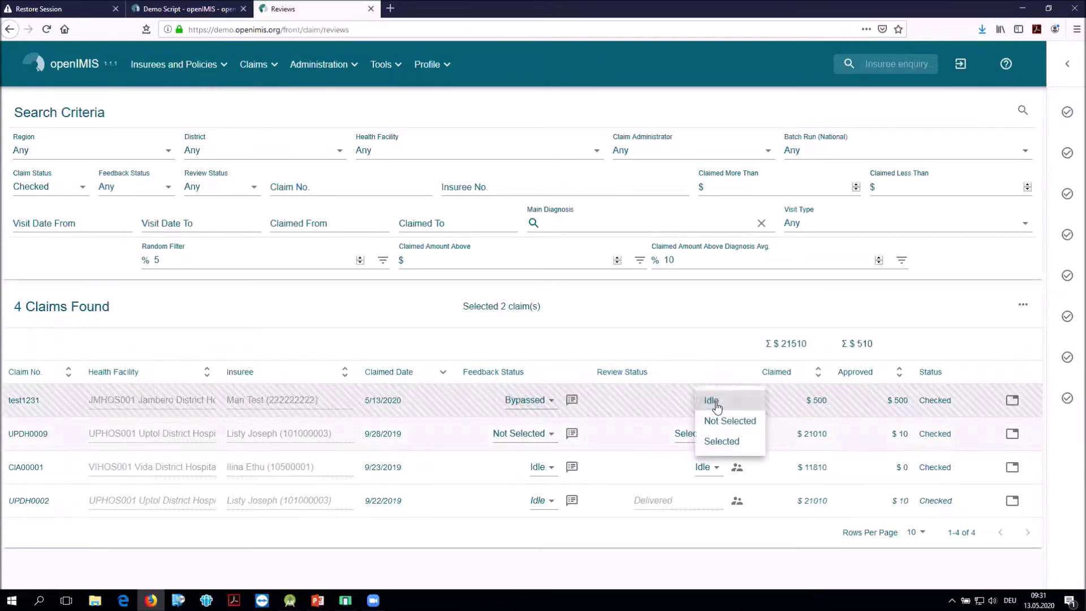
{"action": "left_click", "coordinate": [721, 441]}
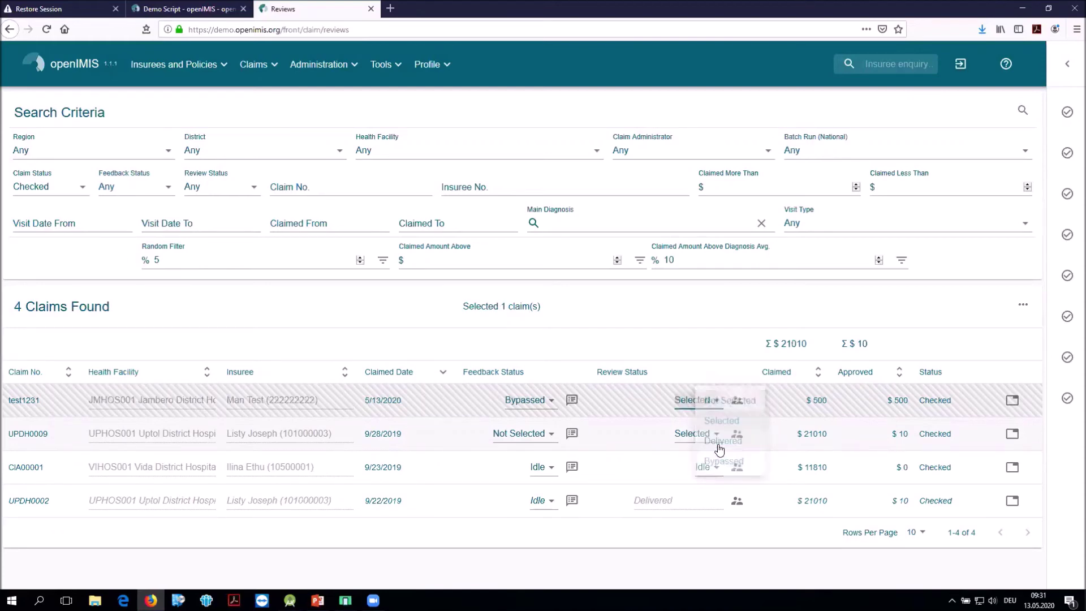
Glance at the bulk actions menu, then confirm test1231 and UPDH0009 both stay review Selected.
{"action": "left_click", "coordinate": [1030, 310]}
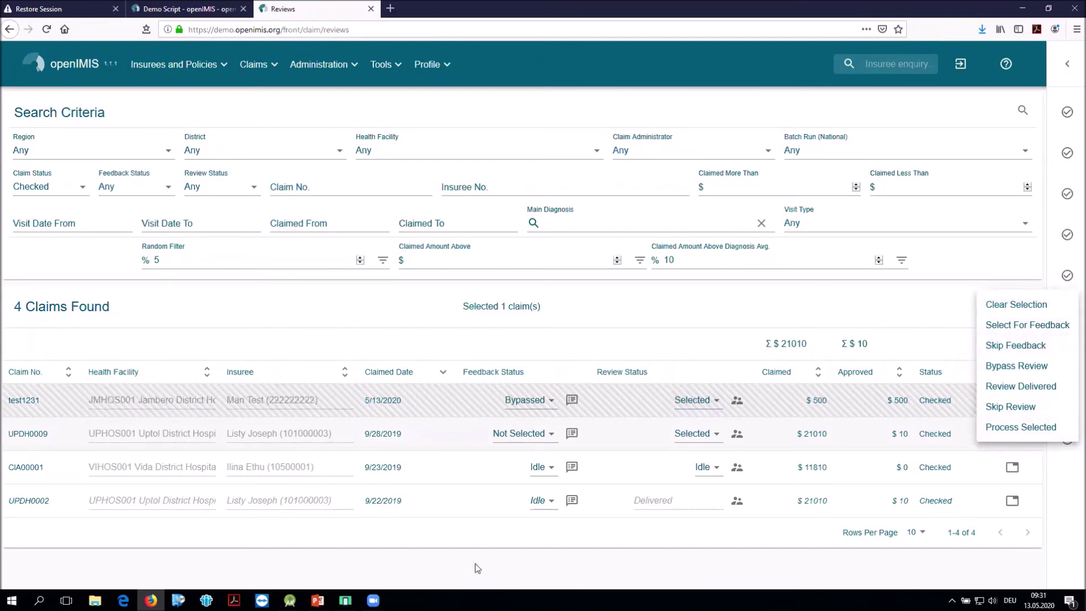
{"action": "left_click", "coordinate": [732, 322]}
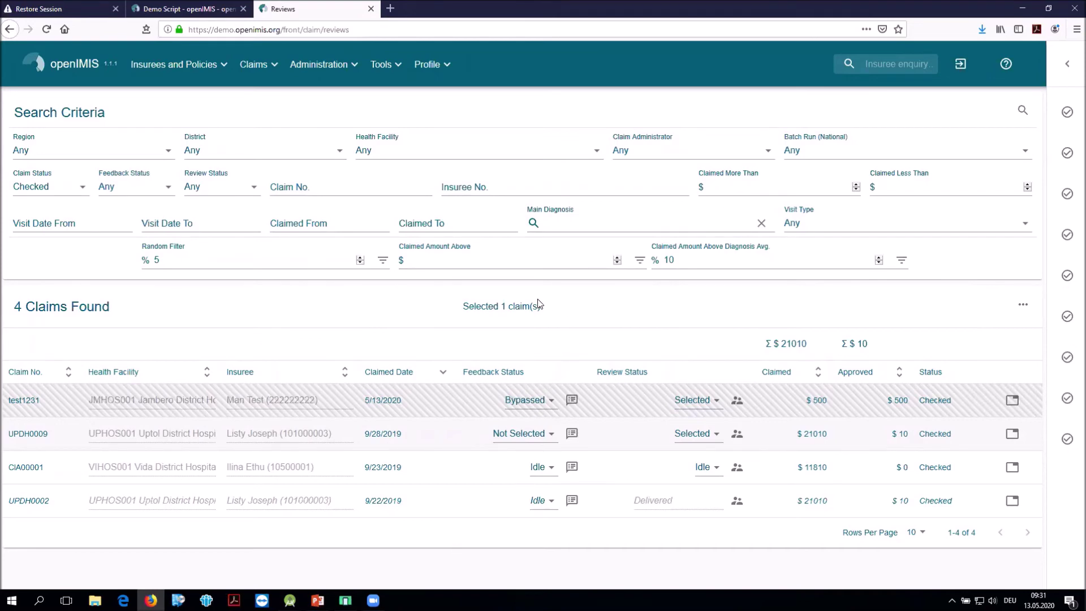
{"action": "left_click", "coordinate": [165, 261]}
{"action": "left_click", "coordinate": [716, 403]}
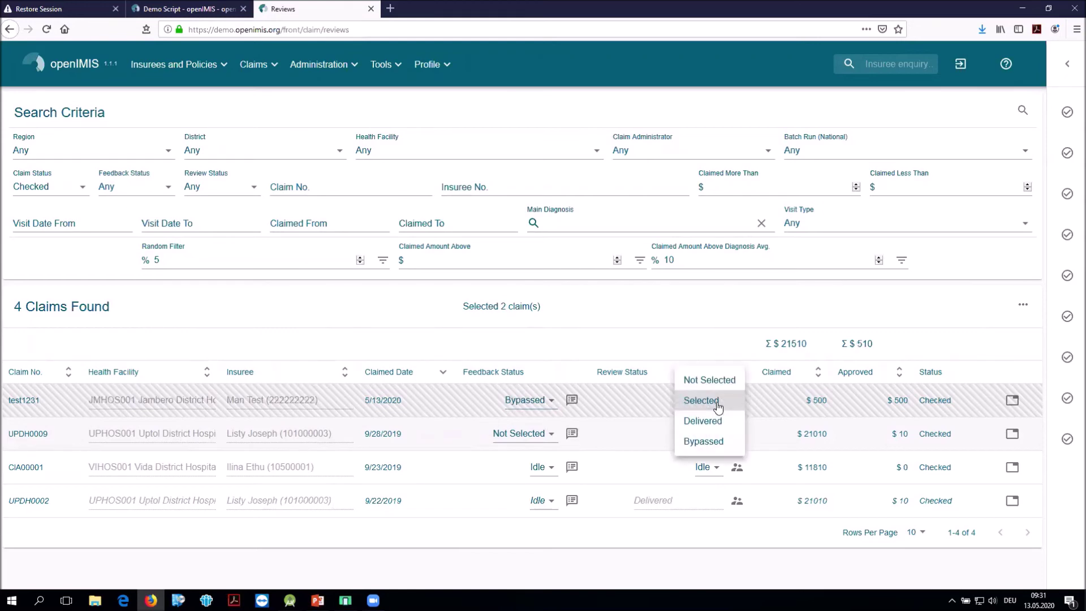
{"action": "left_click", "coordinate": [701, 399]}
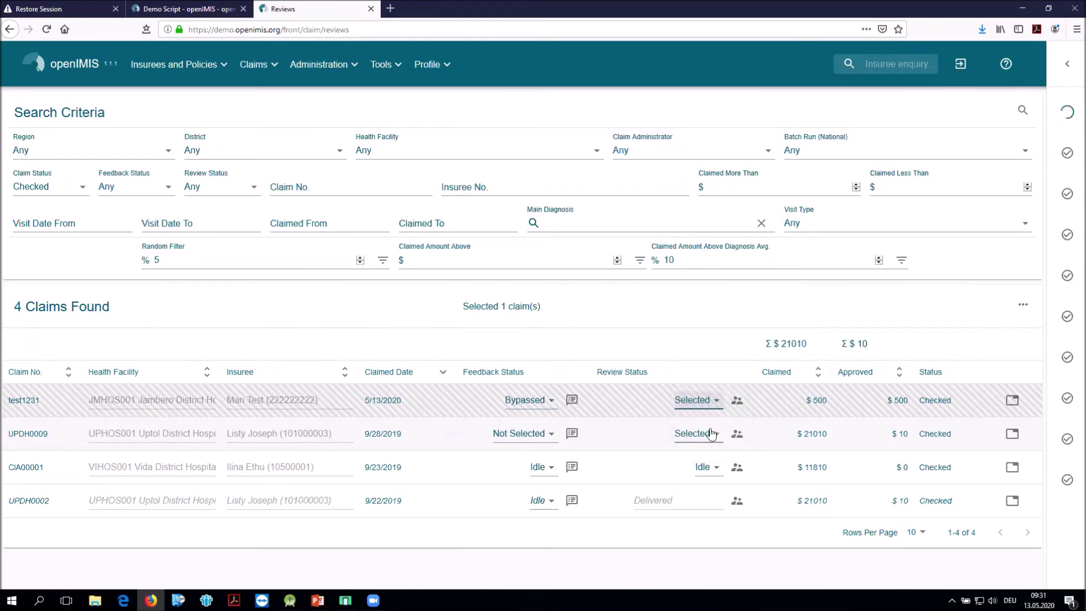
{"action": "left_click", "coordinate": [711, 436]}
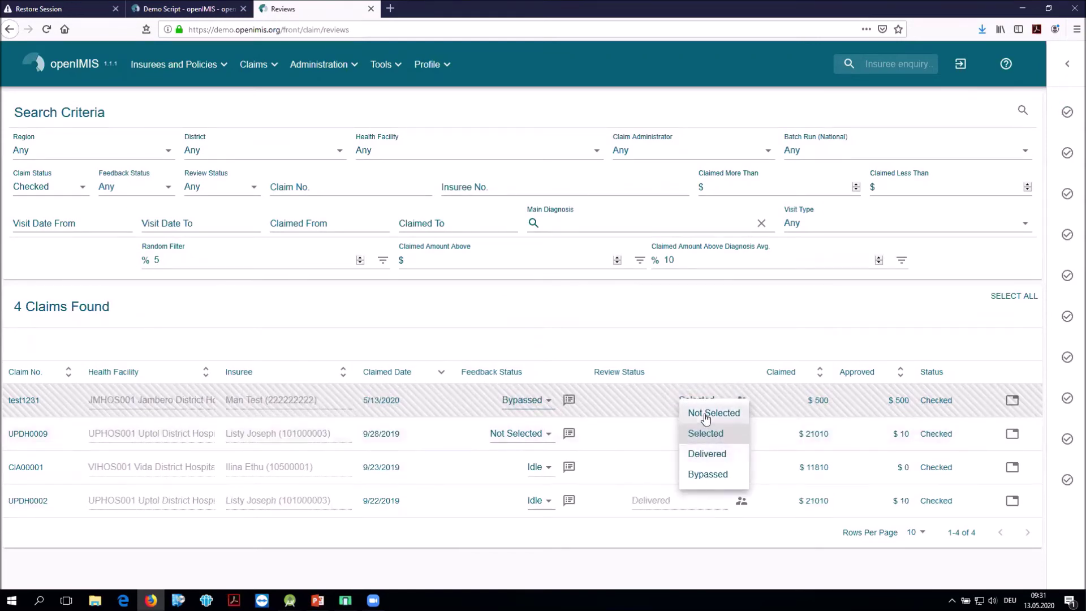
{"action": "left_click", "coordinate": [721, 332]}
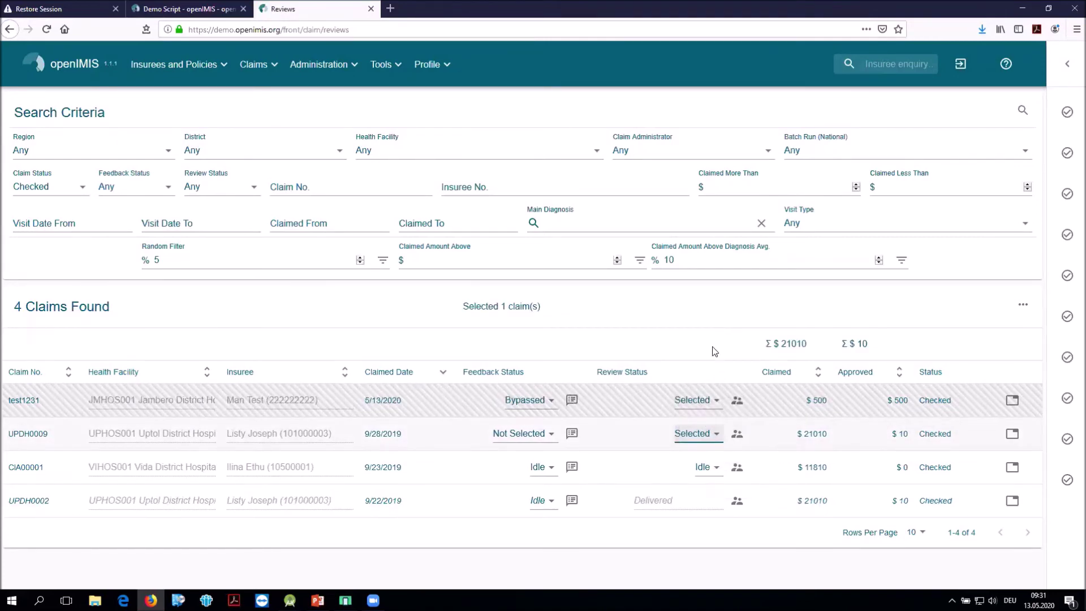
Open the full review of claim test1231 and look over its details.
{"action": "double_click", "coordinate": [642, 398]}
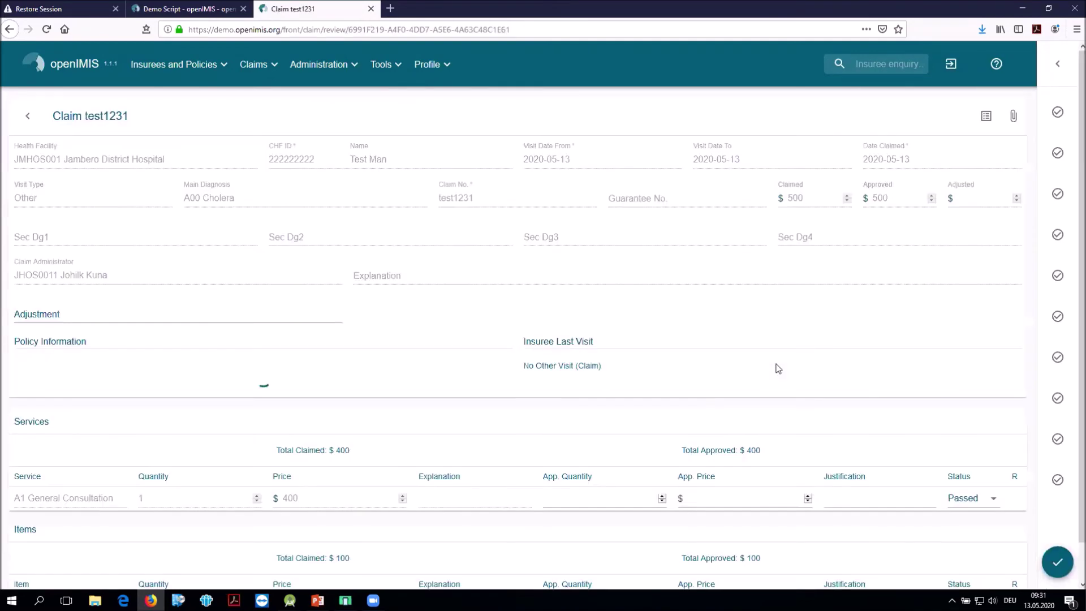
{"action": "scroll", "coordinate": [778, 368], "scroll_direction": "down", "scroll_amount": 1}
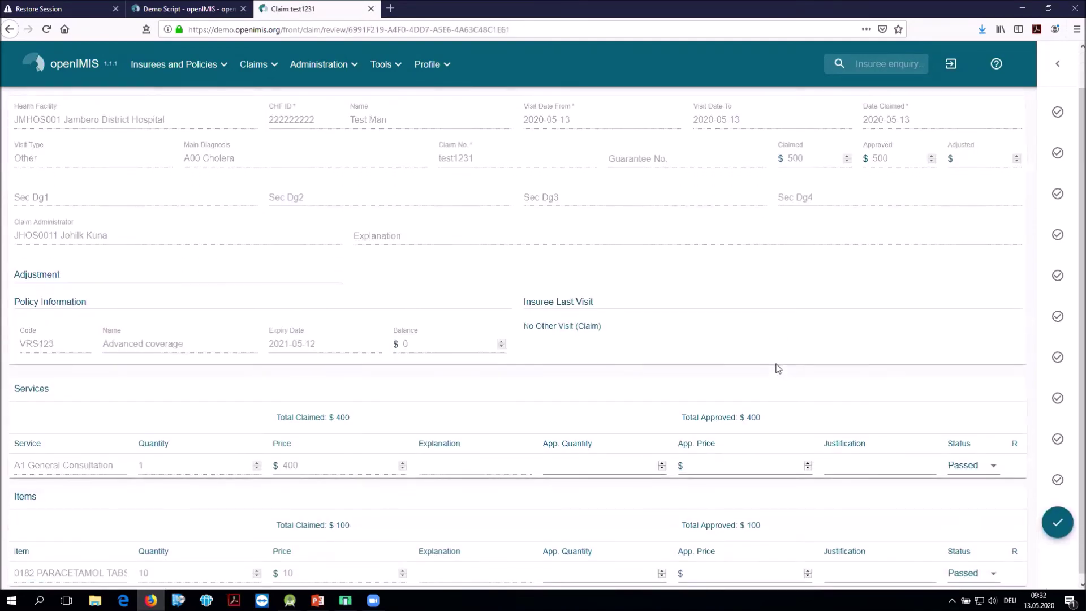
{"action": "scroll", "coordinate": [778, 368], "scroll_direction": "up", "scroll_amount": 1}
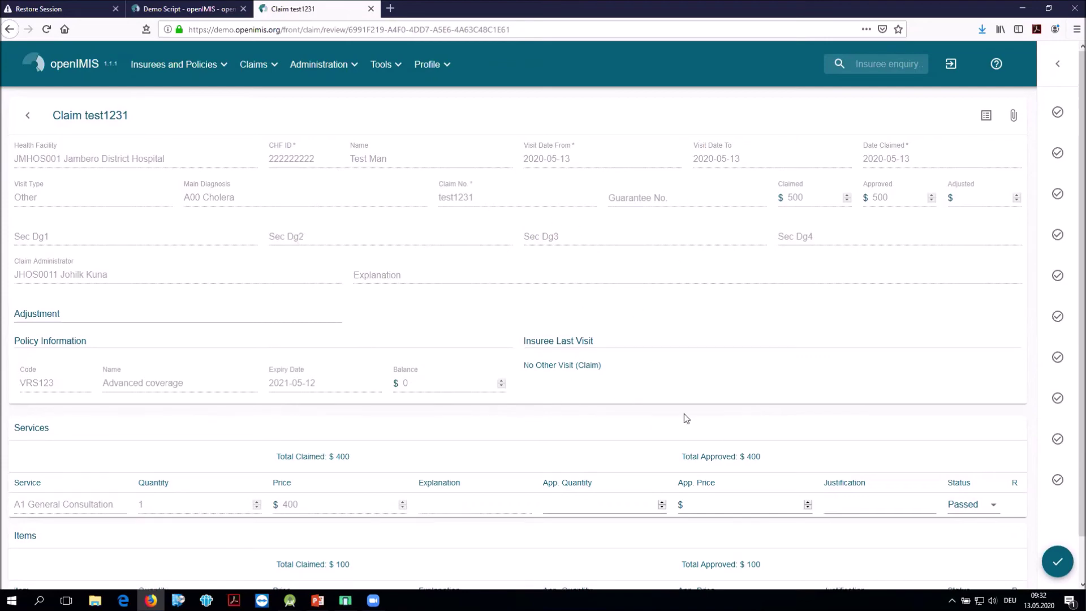
{"action": "scroll", "coordinate": [685, 418], "scroll_direction": "down", "scroll_amount": 1}
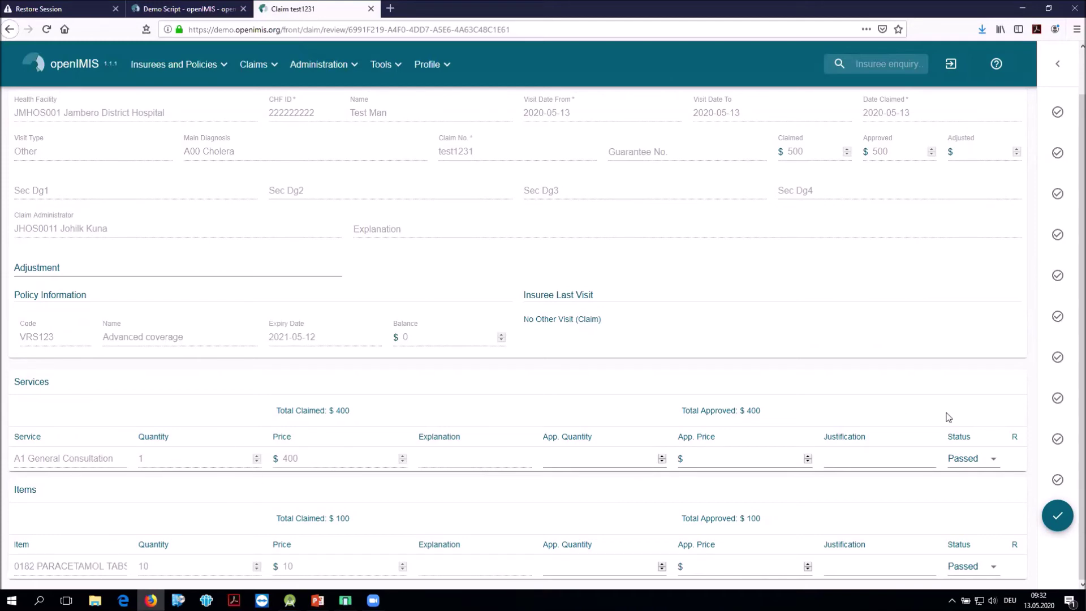
Keep the consultation service and paracetamol item as Passed, then save the review.
{"action": "left_click", "coordinate": [989, 467]}
{"action": "left_click", "coordinate": [992, 459]}
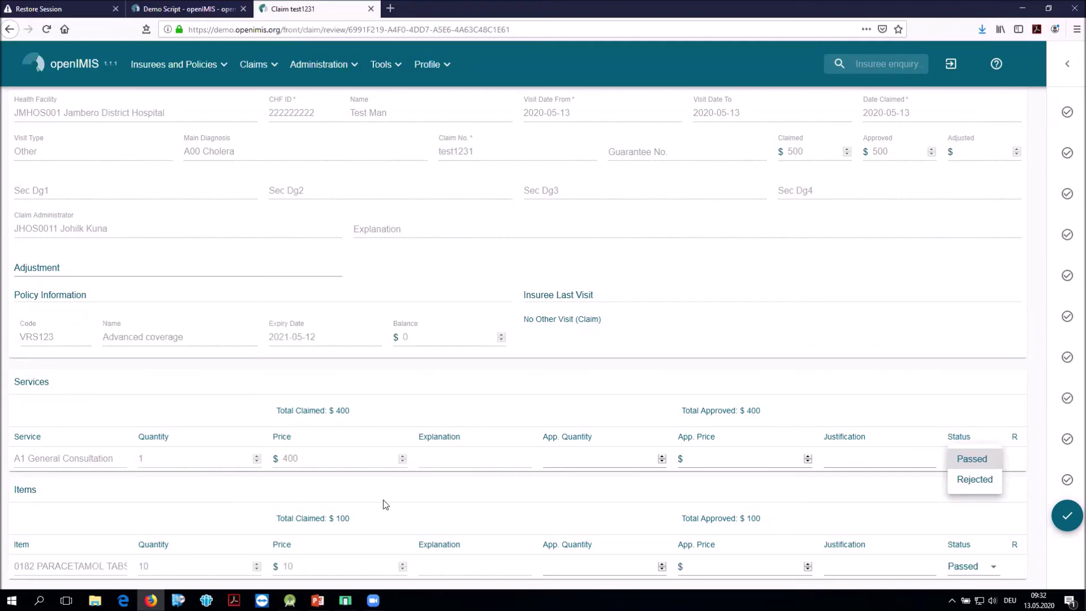
{"action": "left_click", "coordinate": [412, 517]}
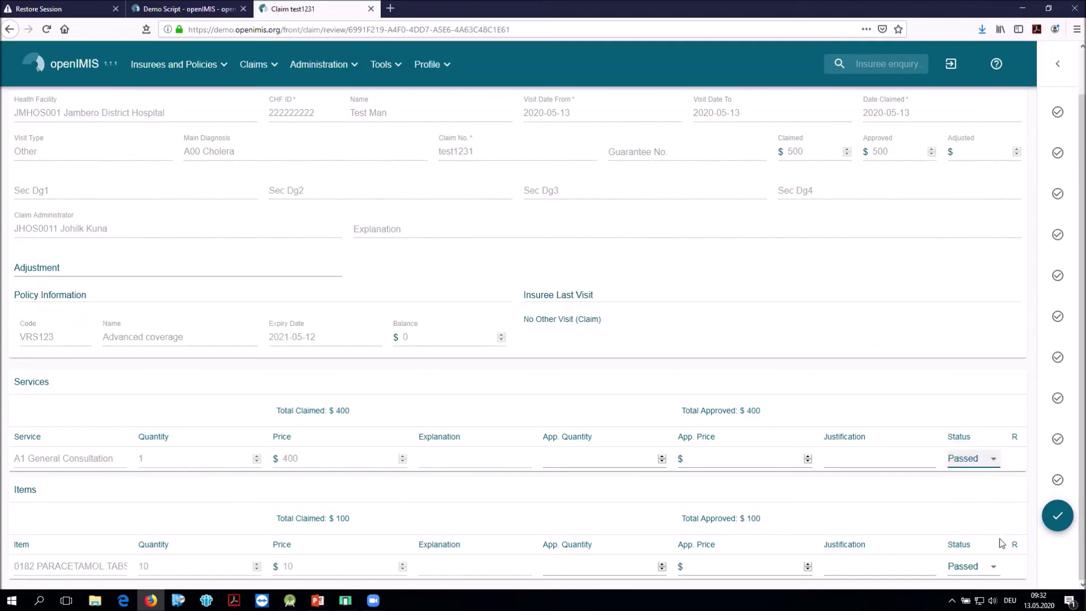
{"action": "left_click", "coordinate": [987, 567]}
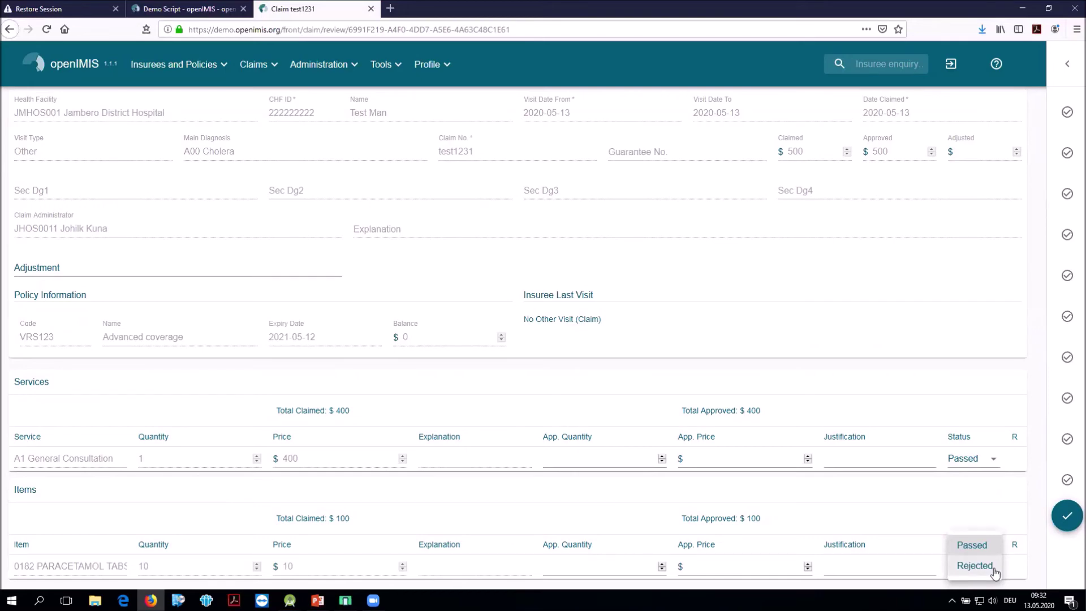
{"action": "left_click", "coordinate": [812, 554]}
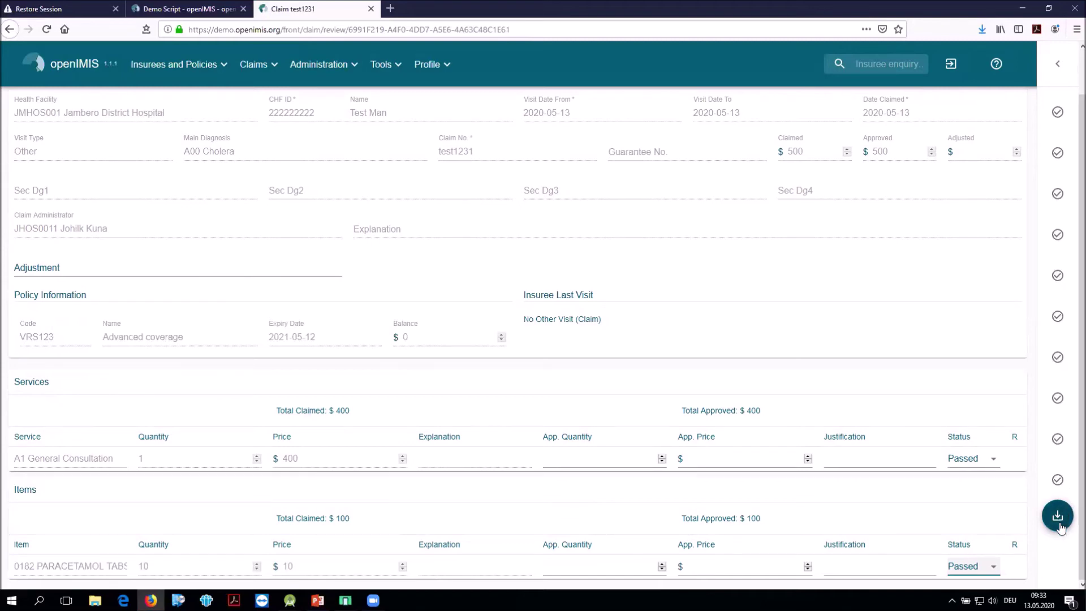
{"action": "scroll", "coordinate": [961, 459], "scroll_direction": "up", "scroll_amount": 2}
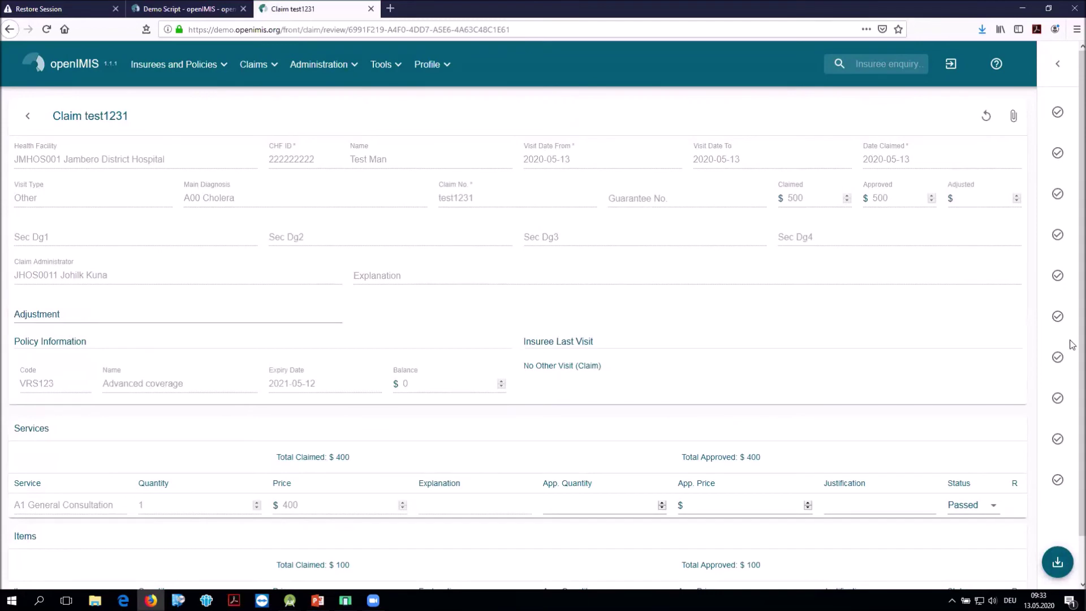
{"action": "left_click", "coordinate": [1068, 555]}
Return to the Reviews list and select the test1231 row, Checked with $500 approved.
{"action": "left_click", "coordinate": [28, 119]}
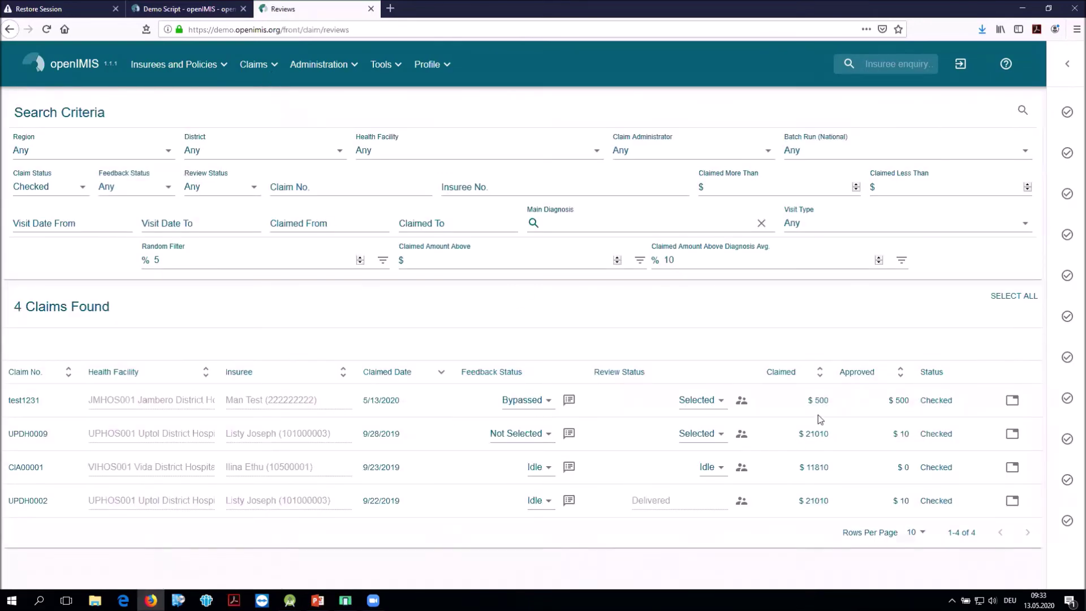
{"action": "left_click", "coordinate": [848, 401]}
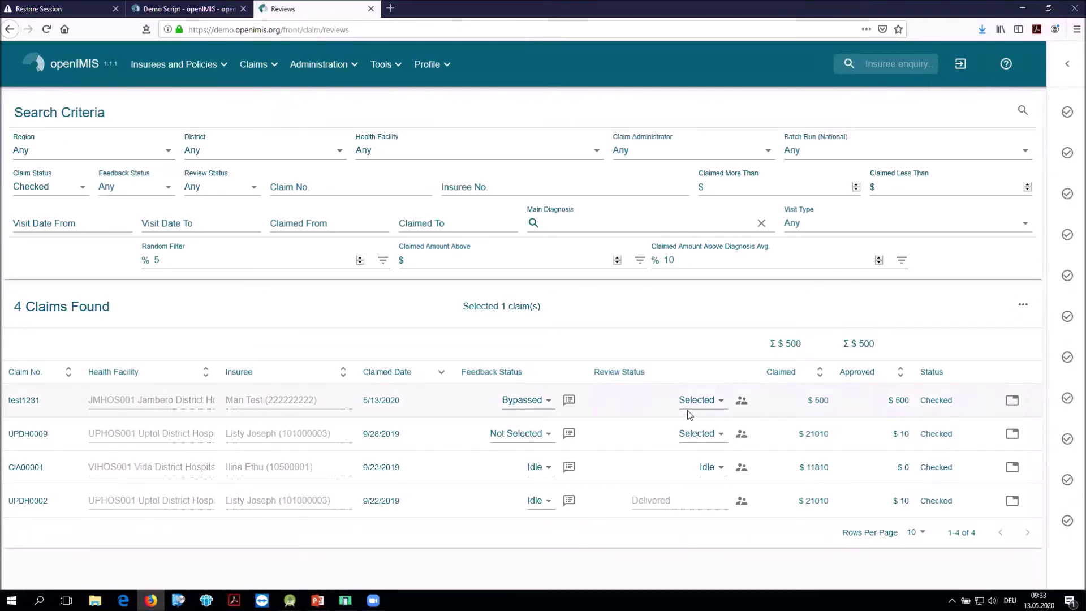
{"action": "left_click", "coordinate": [740, 400]}
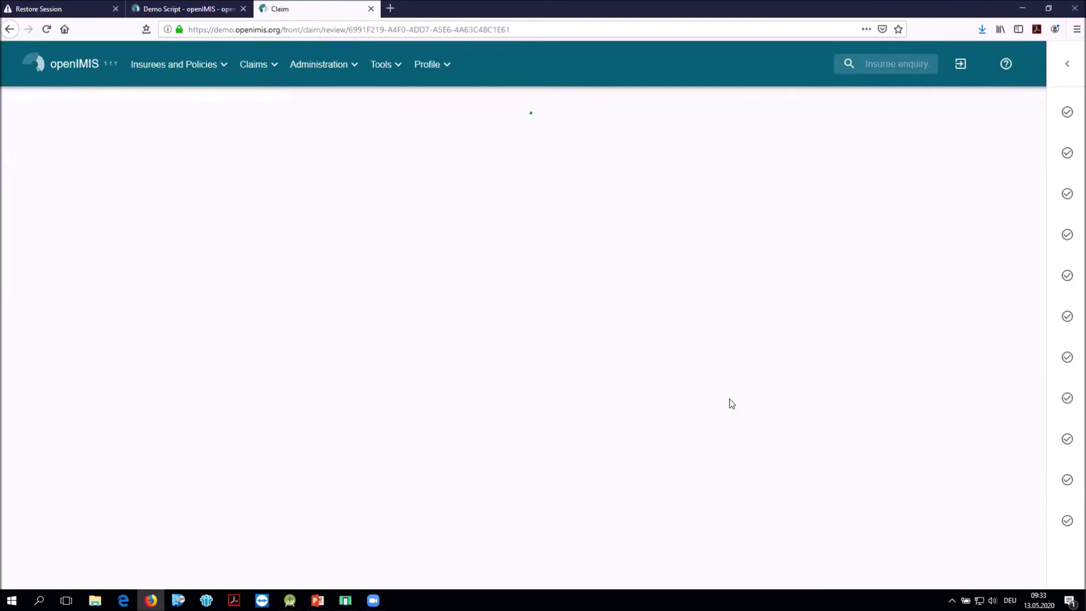
{"action": "scroll", "coordinate": [904, 394], "scroll_direction": "down", "scroll_amount": 1}
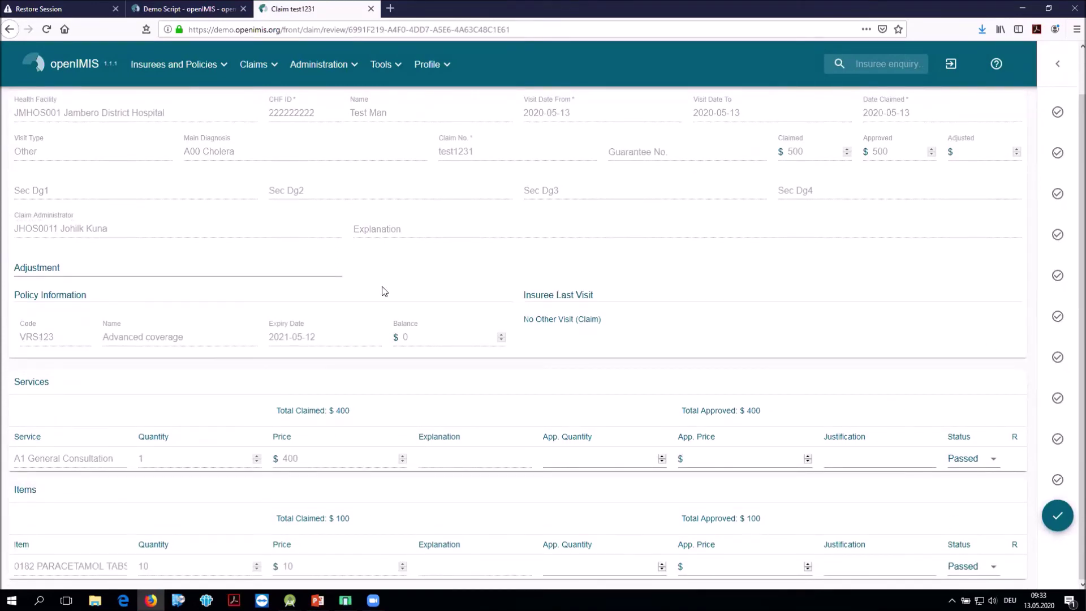
{"action": "scroll", "coordinate": [381, 289], "scroll_direction": "up", "scroll_amount": 1}
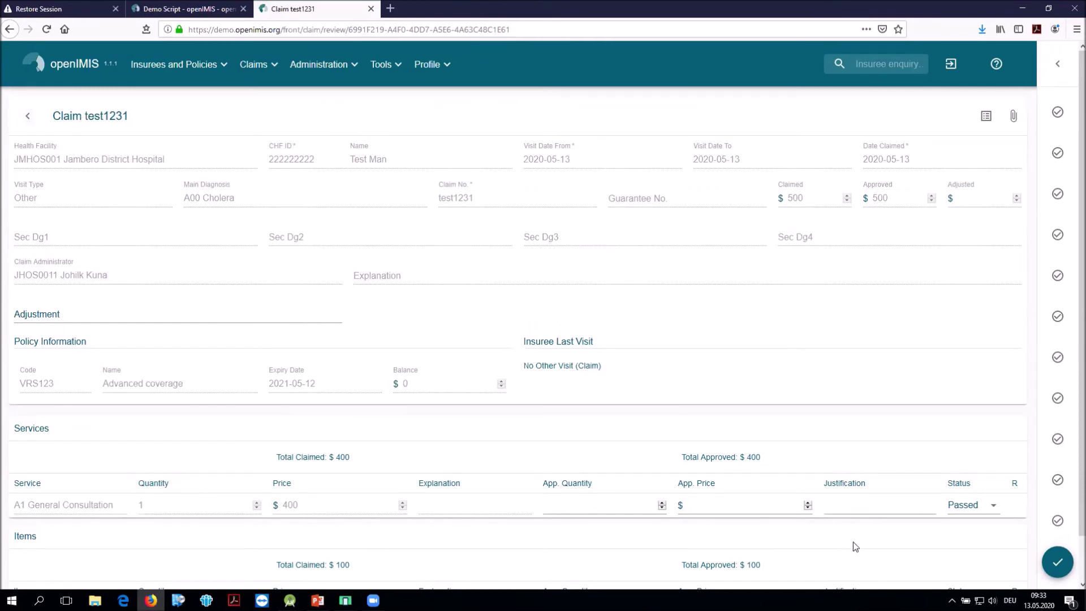
{"action": "scroll", "coordinate": [528, 342], "scroll_direction": "down", "scroll_amount": 1}
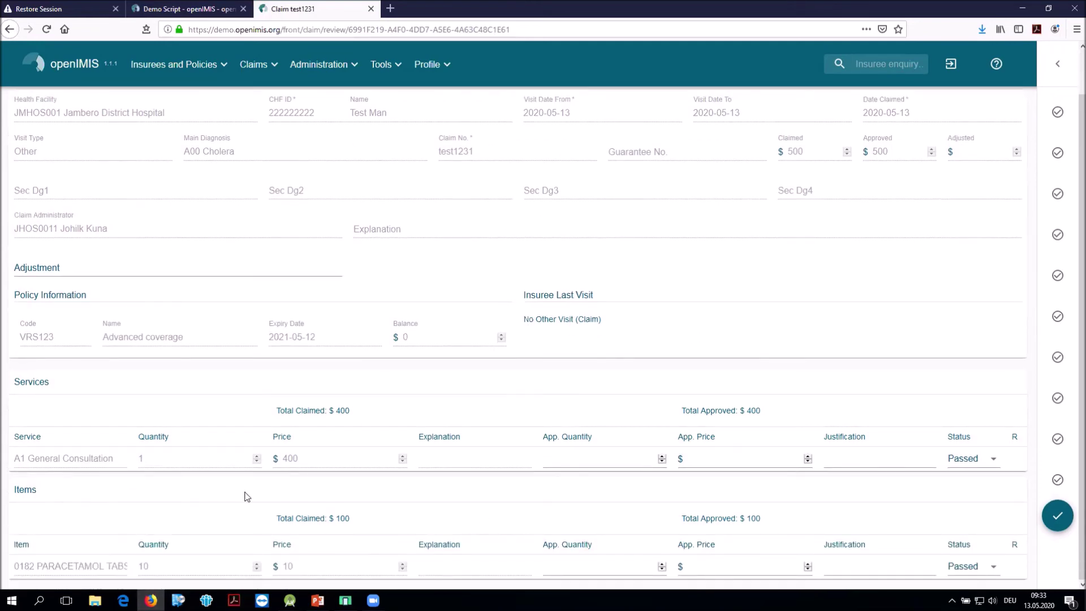
{"action": "scroll", "coordinate": [636, 362], "scroll_direction": "up", "scroll_amount": 1}
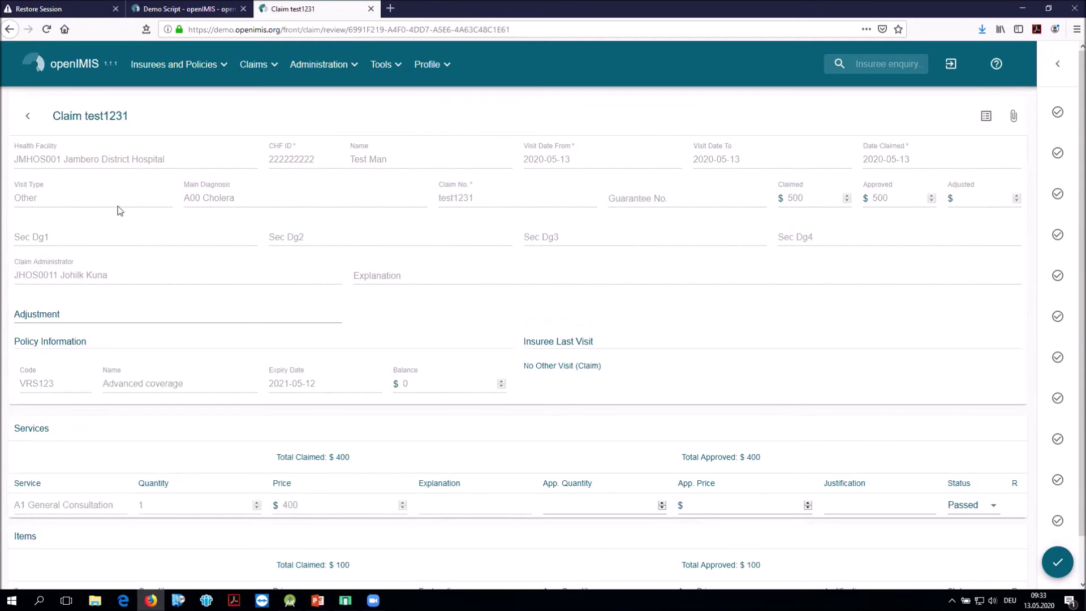
{"action": "left_click", "coordinate": [29, 117]}
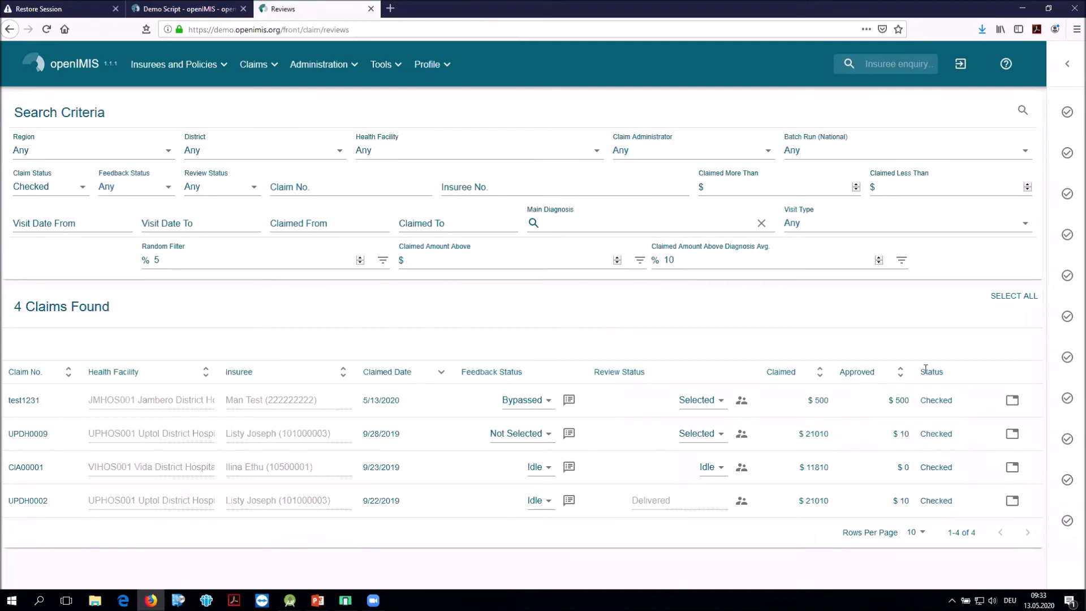
Select claim test1231 and set its Review Status to Delivered.
{"action": "left_click", "coordinate": [923, 403]}
{"action": "left_click", "coordinate": [1023, 305]}
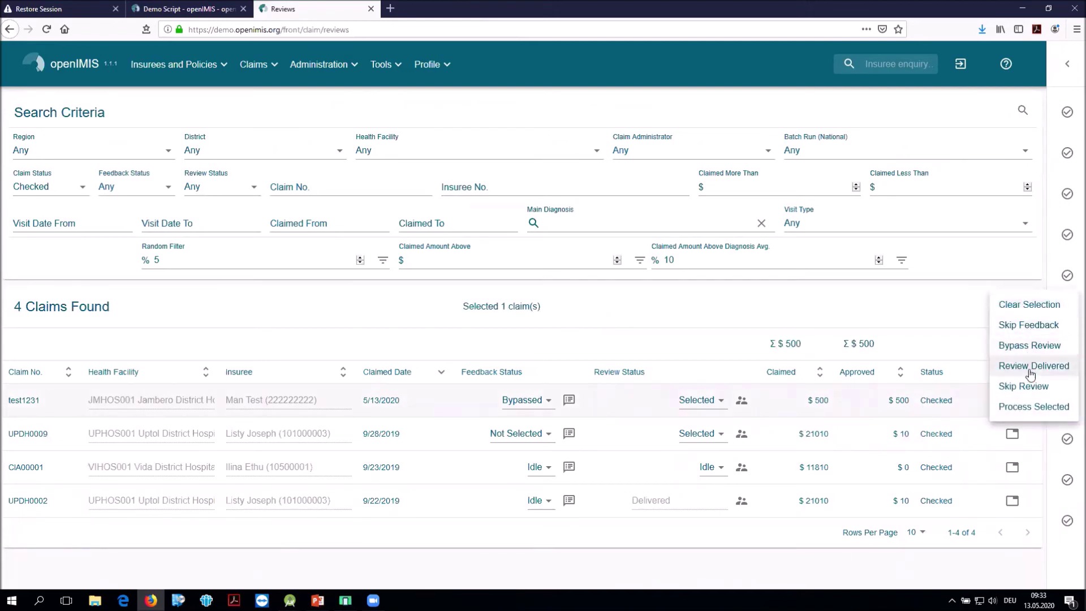
{"action": "left_click", "coordinate": [717, 407]}
{"action": "left_click", "coordinate": [717, 406]}
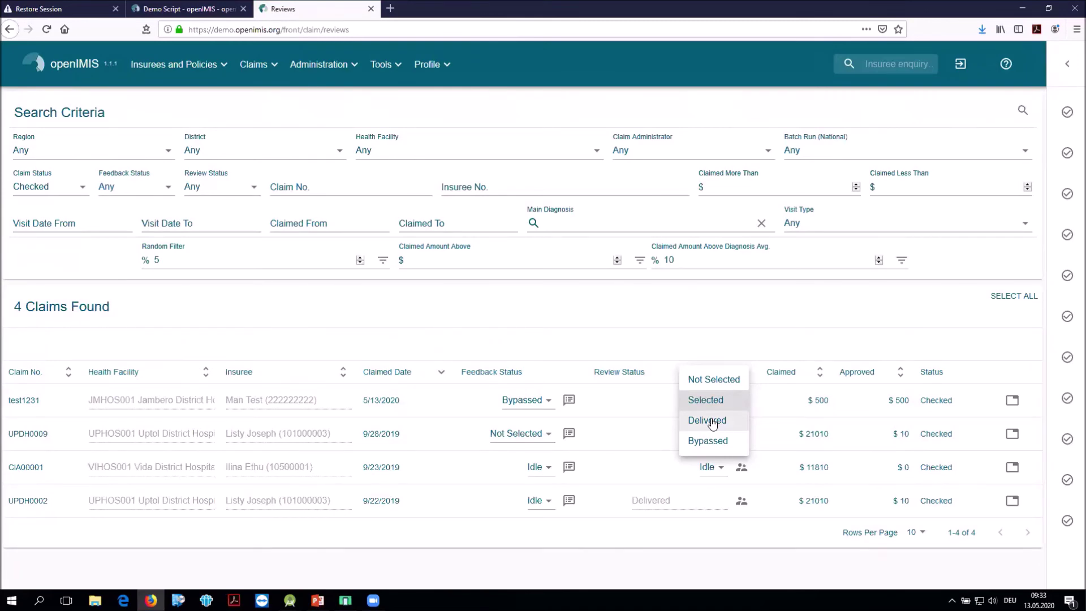
{"action": "left_click", "coordinate": [712, 421]}
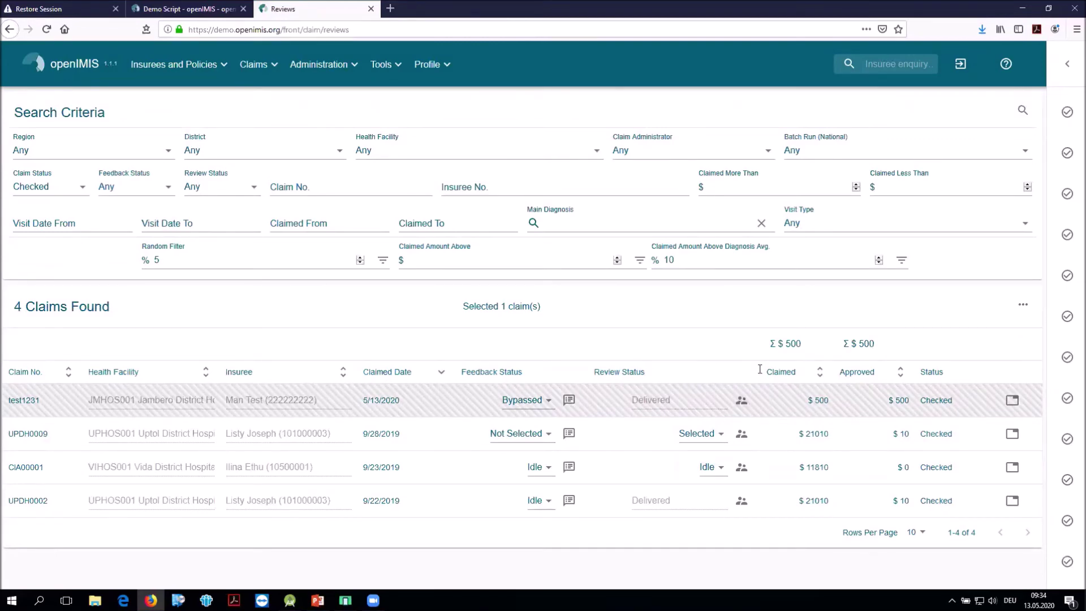
Run Process Selected on claim test1231.
{"action": "left_click", "coordinate": [1020, 309]}
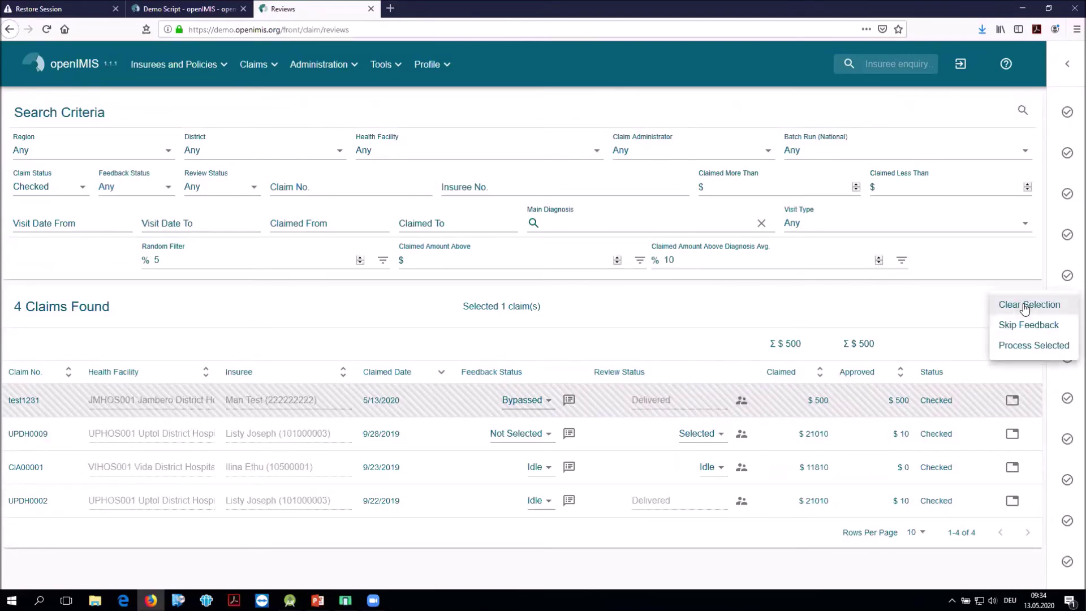
{"action": "left_click", "coordinate": [1017, 347]}
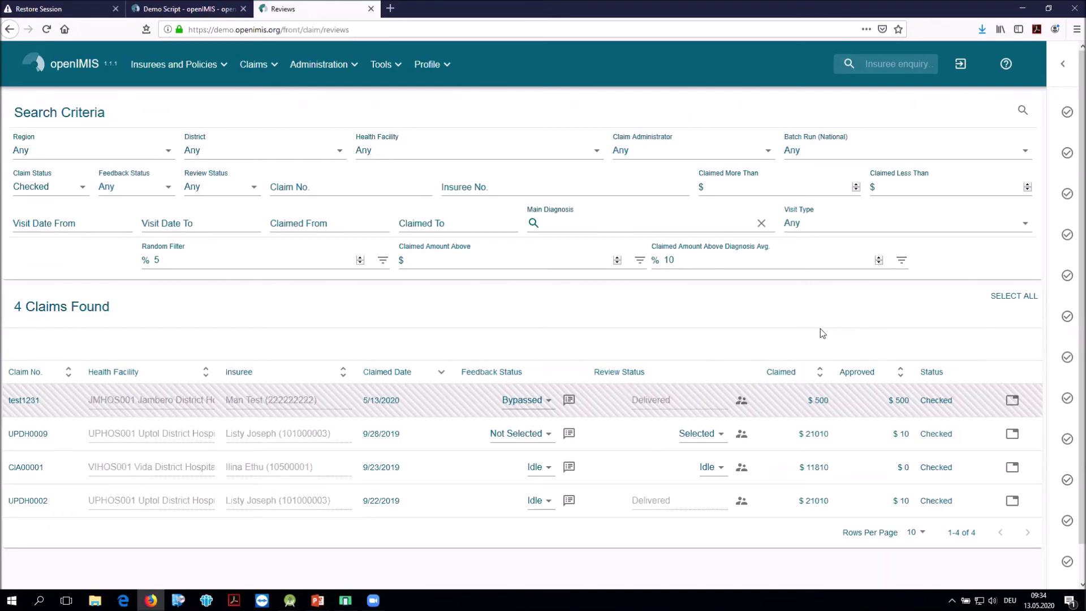
{"action": "right_click", "coordinate": [1068, 112]}
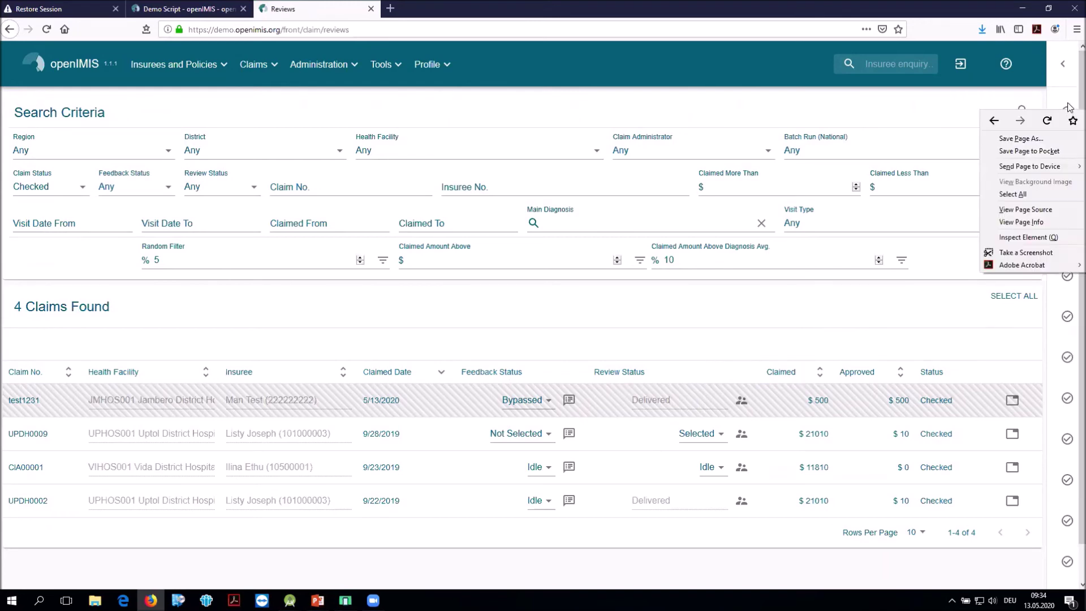
Filter the Reviews list to Claim Status Valuated and select test1231 among the 4 results.
{"action": "key", "text": "Escape"}
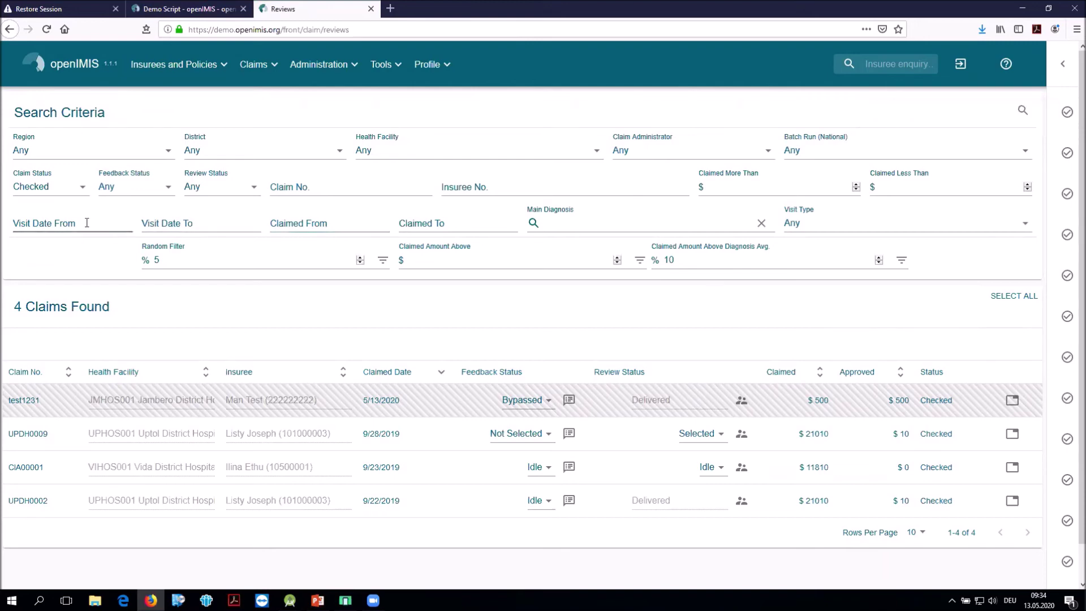
{"action": "left_click", "coordinate": [83, 188]}
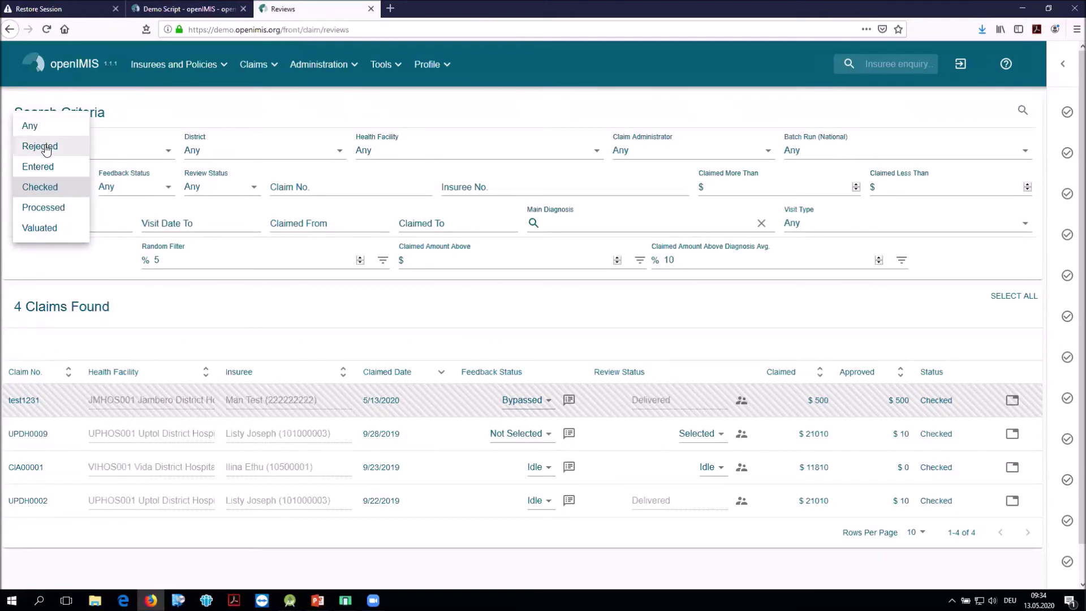
{"action": "right_click", "coordinate": [59, 229]}
{"action": "key", "text": "Escape"}
{"action": "left_click", "coordinate": [40, 228]}
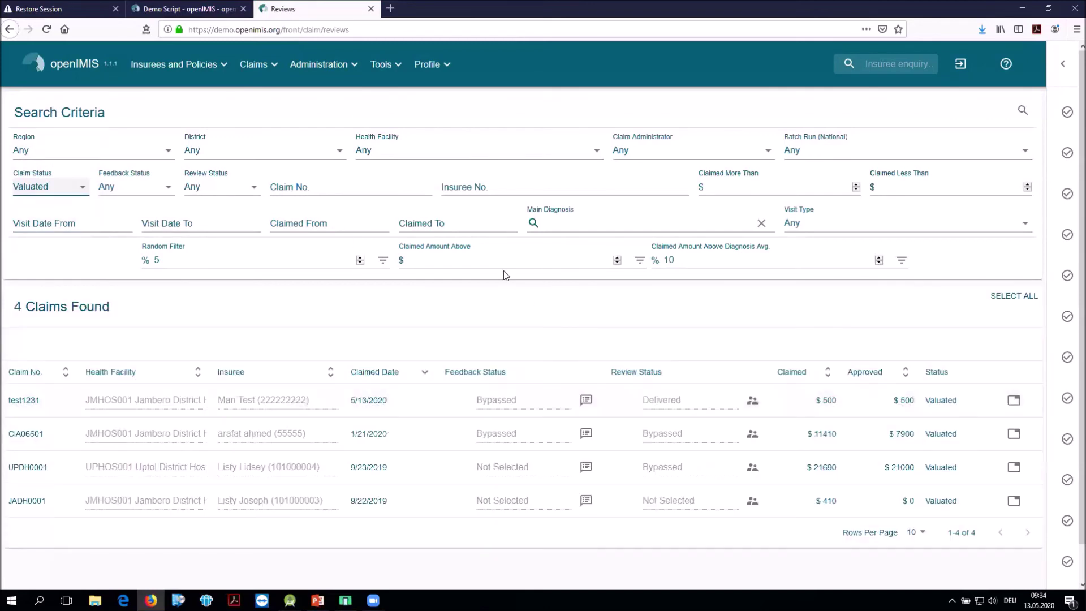
{"action": "left_click", "coordinate": [48, 409]}
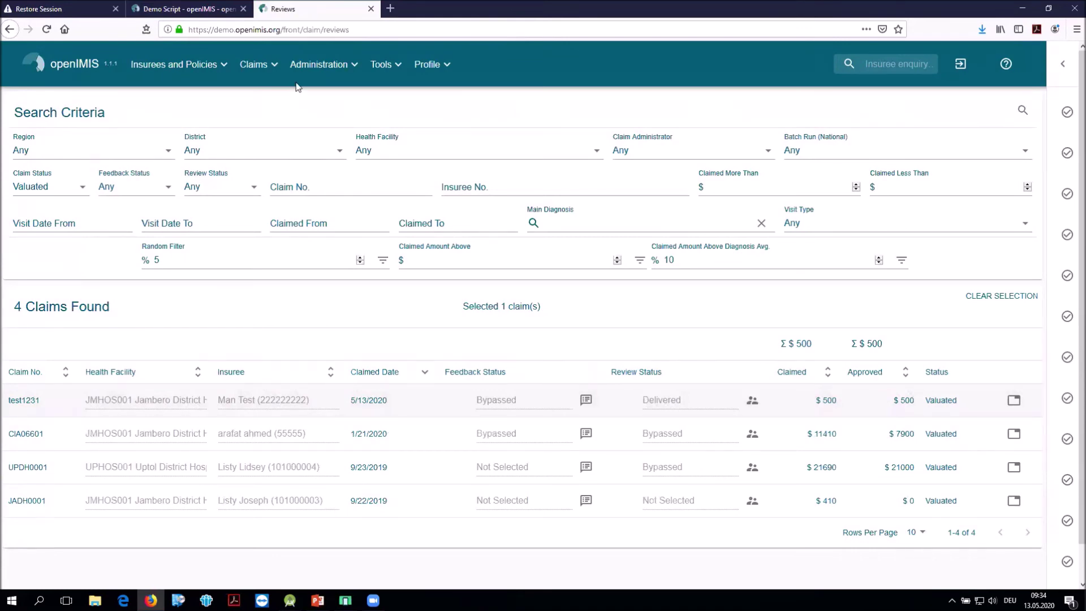
Go to Tools > Reports and choose the Claim Overview report.
{"action": "left_click", "coordinate": [354, 74]}
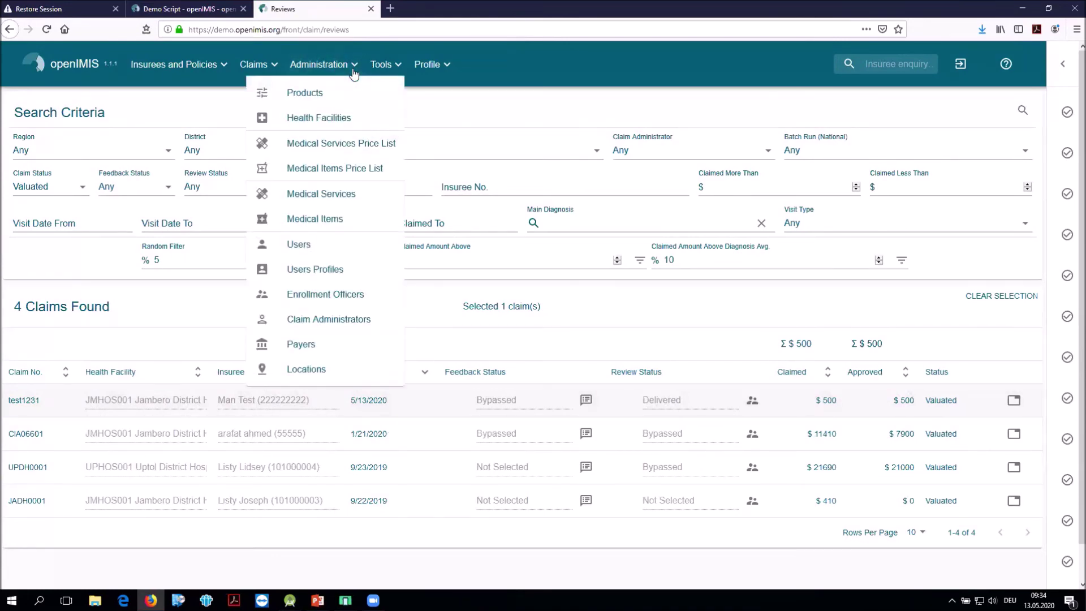
{"action": "left_click", "coordinate": [403, 67]}
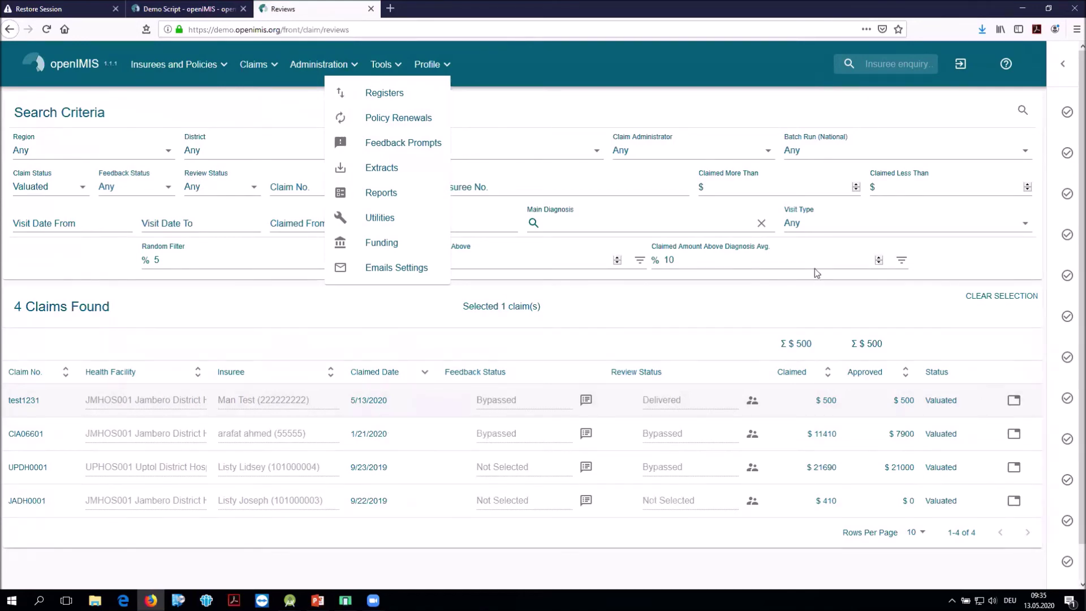
{"action": "left_click", "coordinate": [405, 199]}
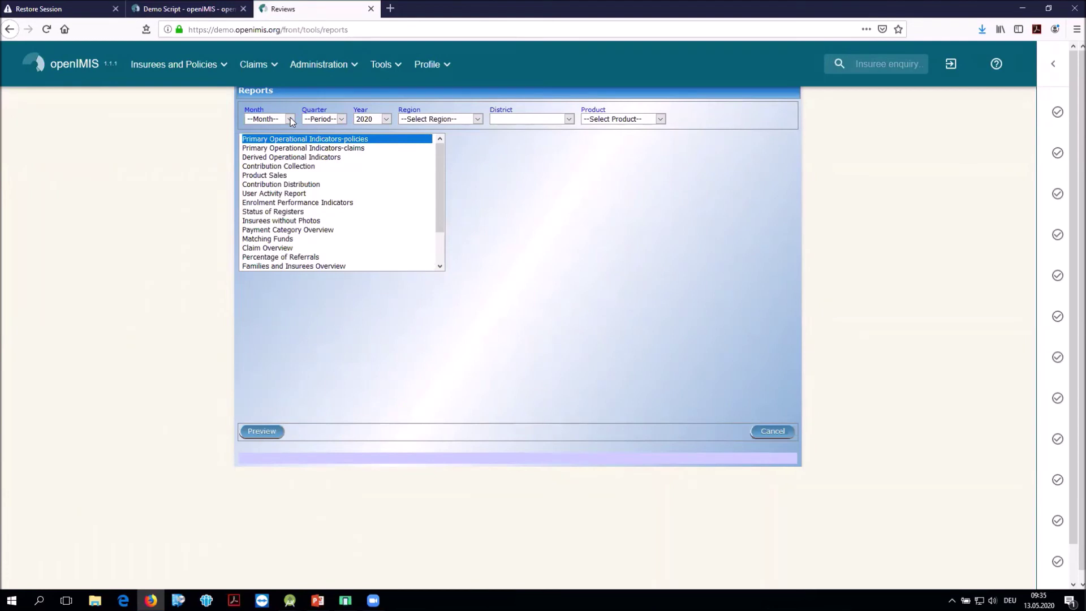
{"action": "left_click", "coordinate": [303, 248]}
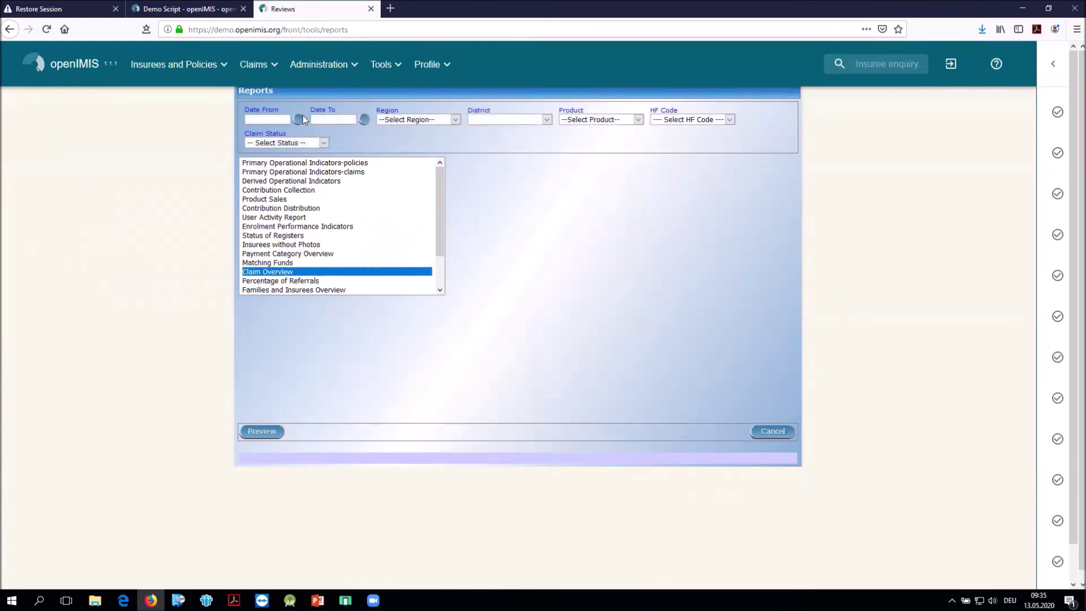
Set the report dates from 01/05/2020 to 20/05/2020.
{"action": "left_click", "coordinate": [299, 119]}
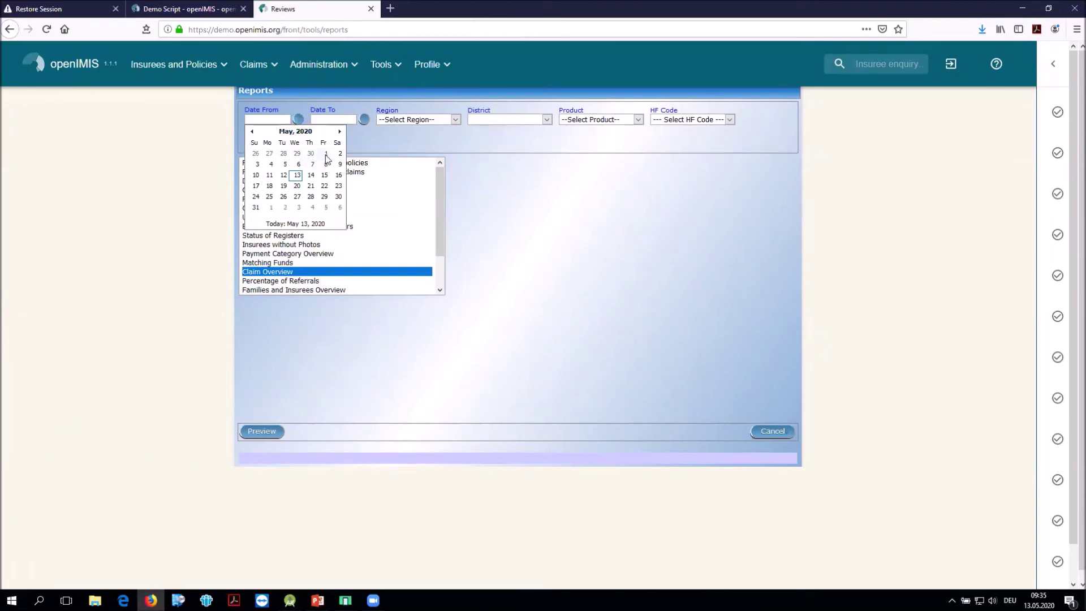
{"action": "left_click", "coordinate": [327, 155]}
{"action": "left_click", "coordinate": [364, 119]}
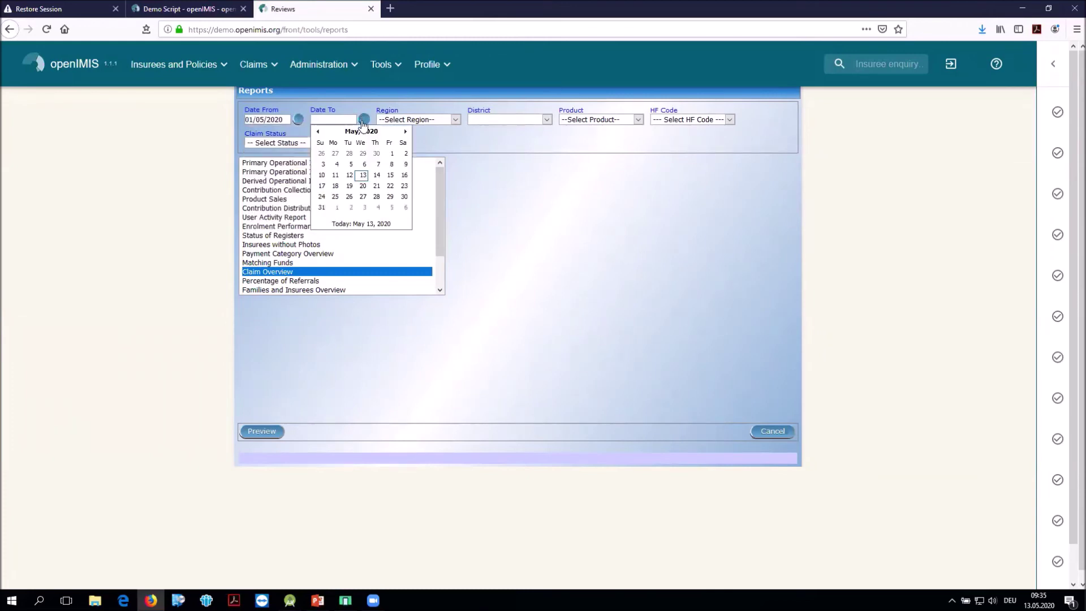
{"action": "left_click", "coordinate": [363, 185]}
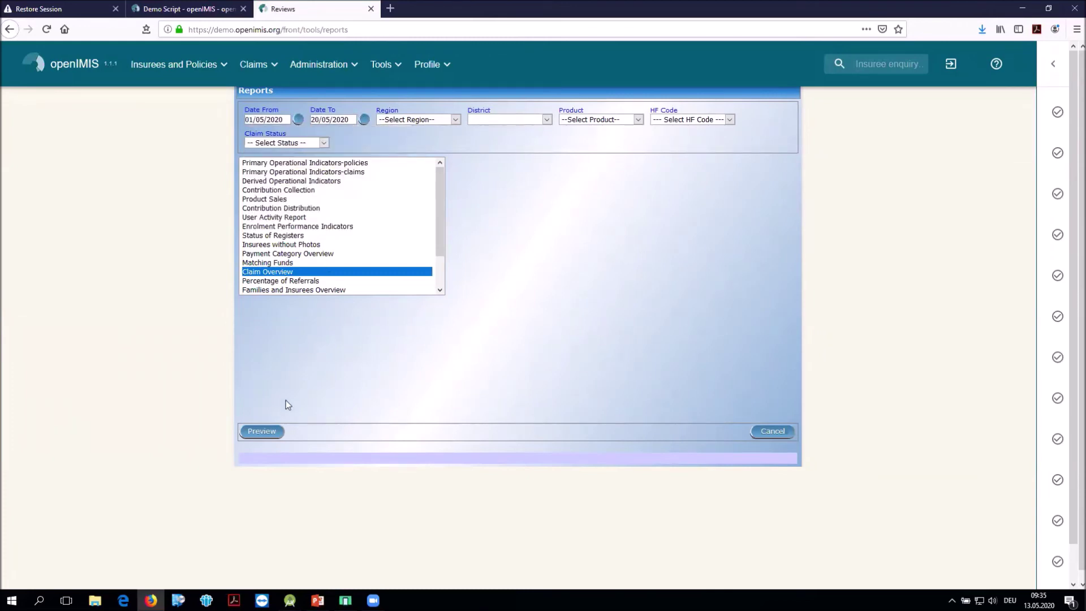
Attempt a preview, then choose Ultha as the region when prompted.
{"action": "left_click", "coordinate": [276, 430]}
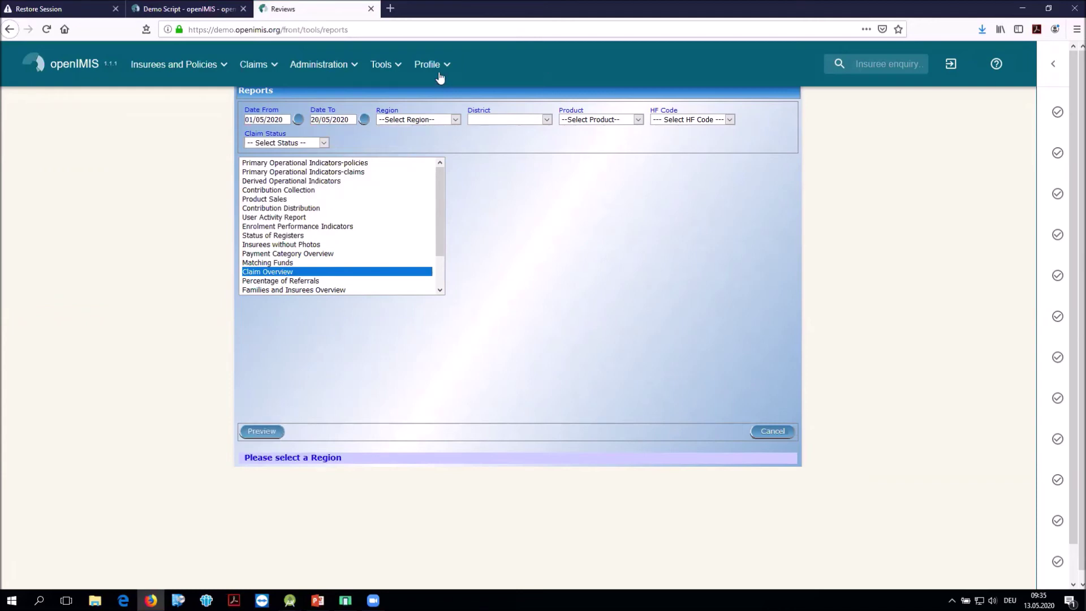
{"action": "left_click", "coordinate": [459, 119]}
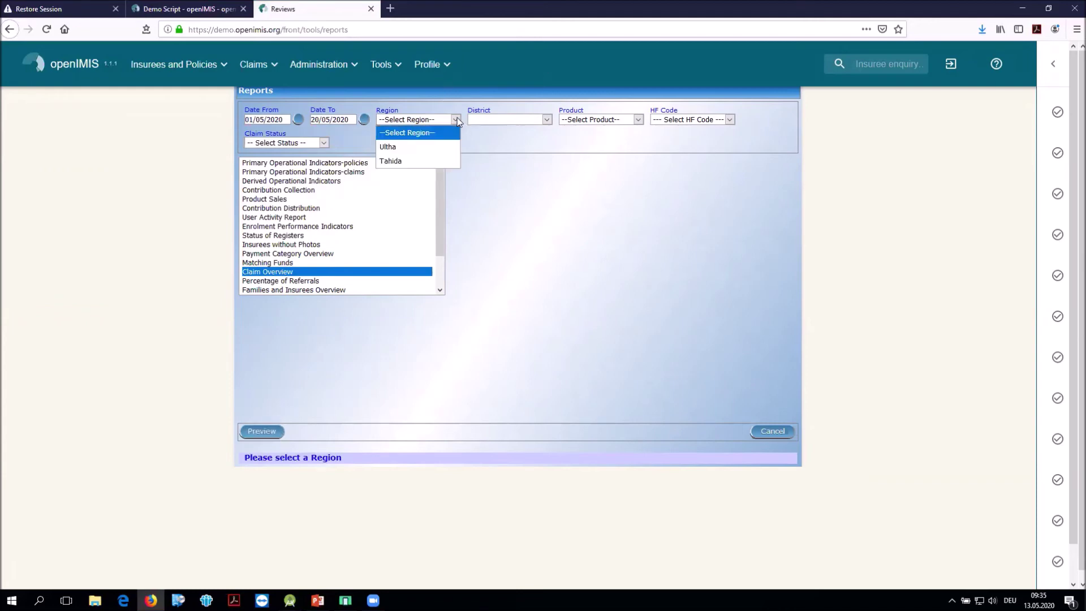
{"action": "left_click", "coordinate": [435, 148]}
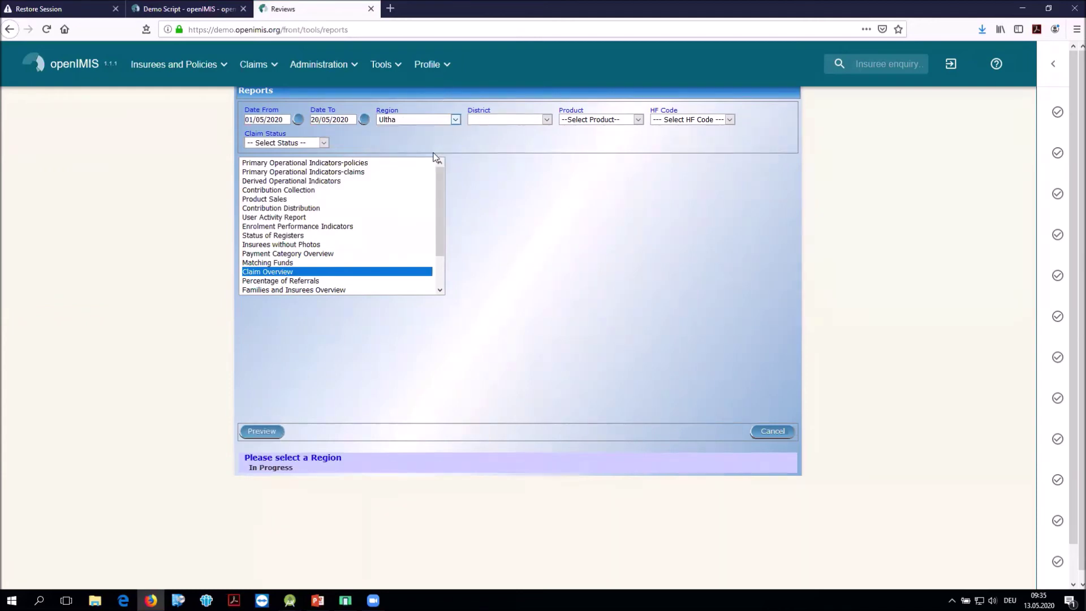
{"action": "left_click", "coordinate": [545, 120]}
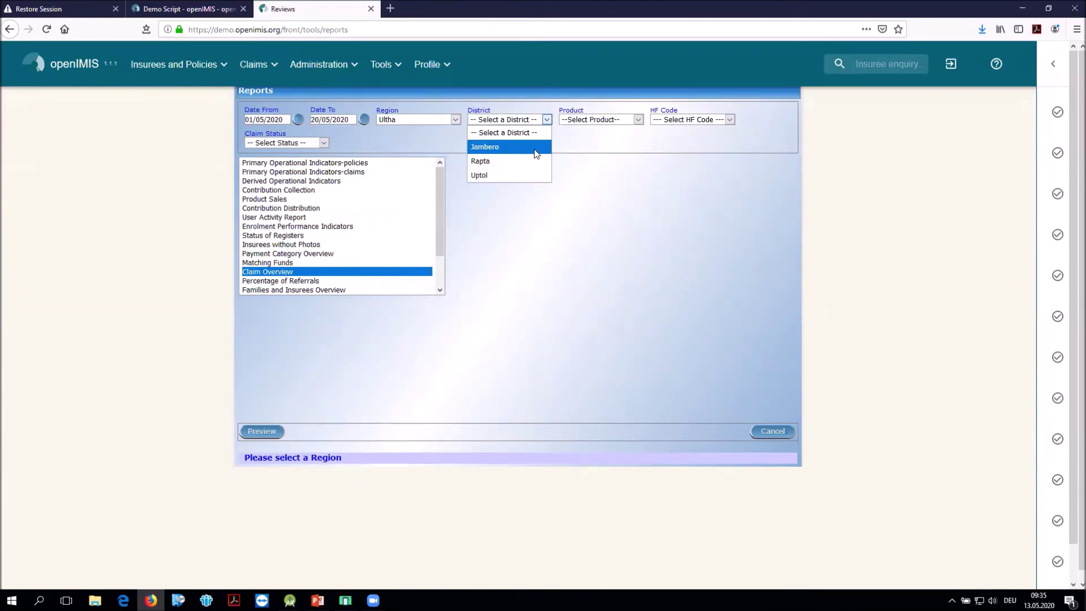
{"action": "right_click", "coordinate": [284, 15]}
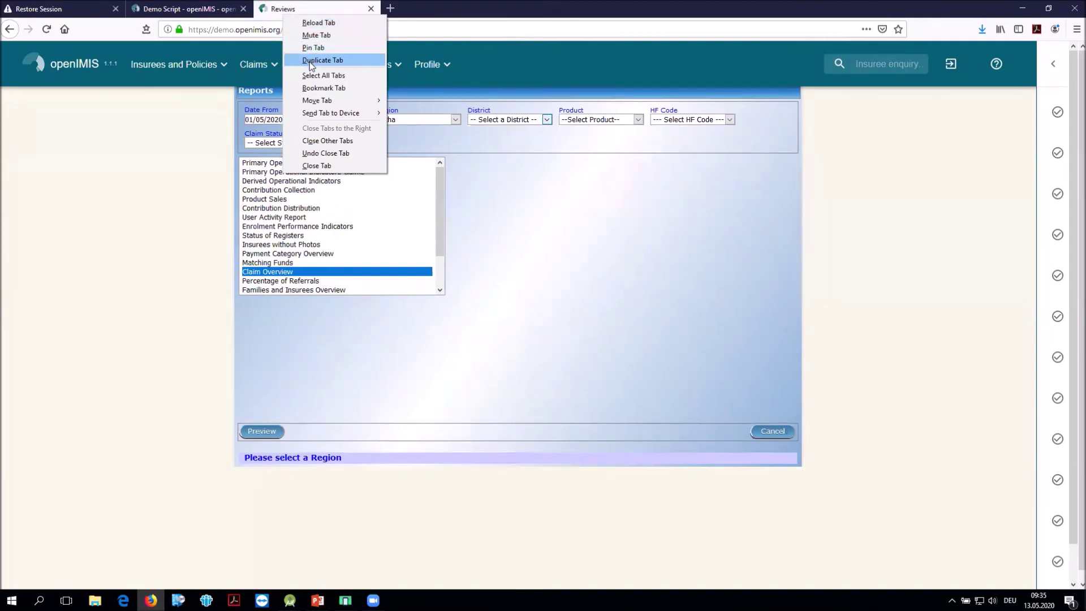
In a duplicated tab, list Claims Reviews filtered to Valuated status, including test1231.
{"action": "left_click", "coordinate": [310, 59]}
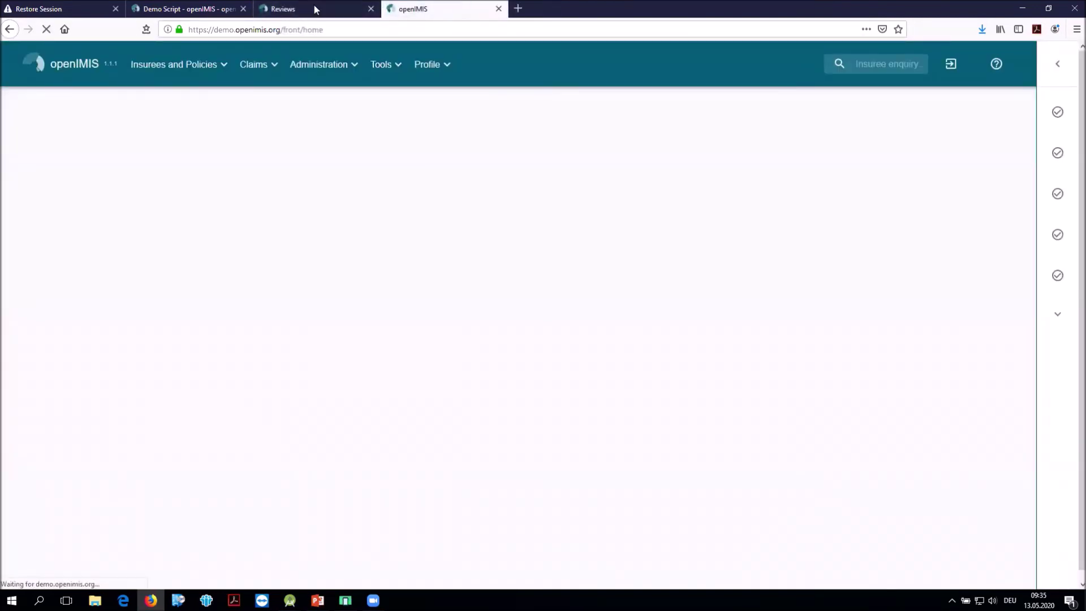
{"action": "left_click", "coordinate": [351, 66]}
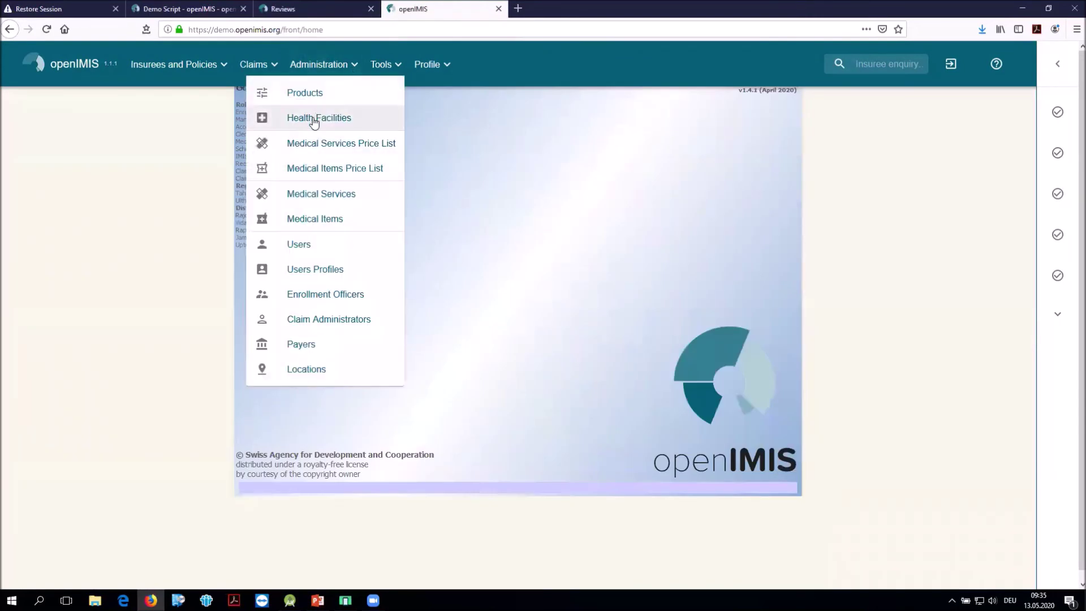
{"action": "left_click", "coordinate": [276, 65]}
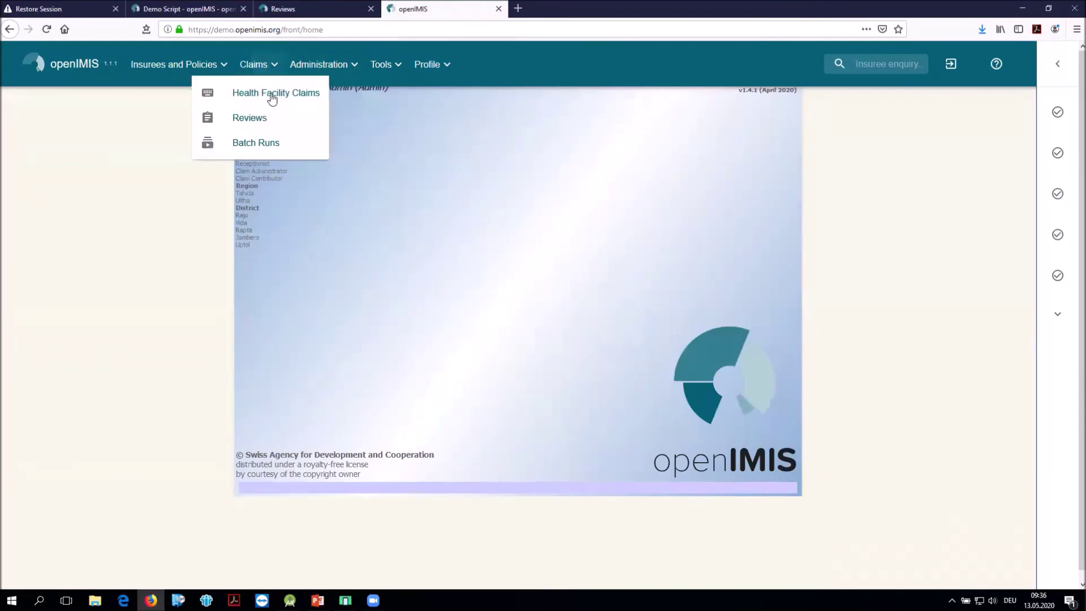
{"action": "left_click", "coordinate": [252, 117]}
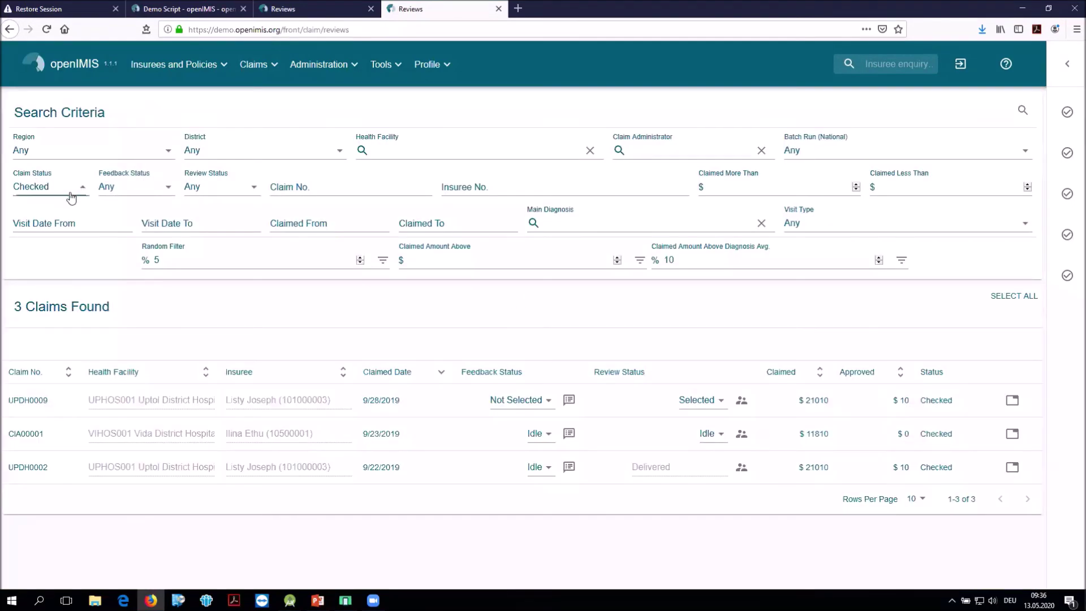
{"action": "left_click", "coordinate": [69, 193]}
{"action": "left_click", "coordinate": [58, 225]}
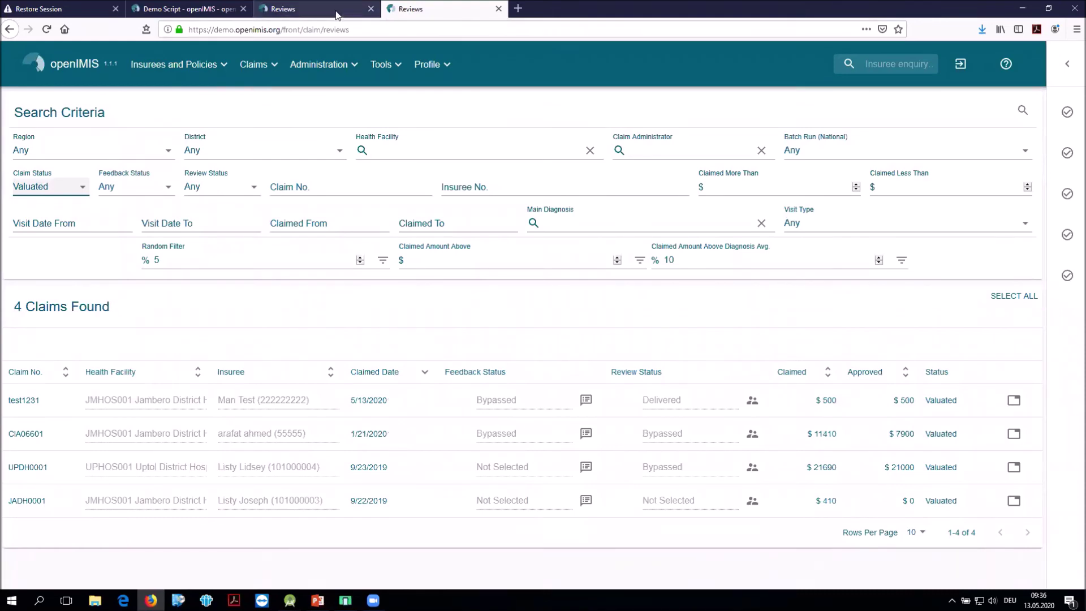
Back on the Reports tab, set the report's district to Jambero.
{"action": "key", "text": "ctrl+Page_Up"}
{"action": "left_click", "coordinate": [513, 118]}
{"action": "left_click", "coordinate": [506, 146]}
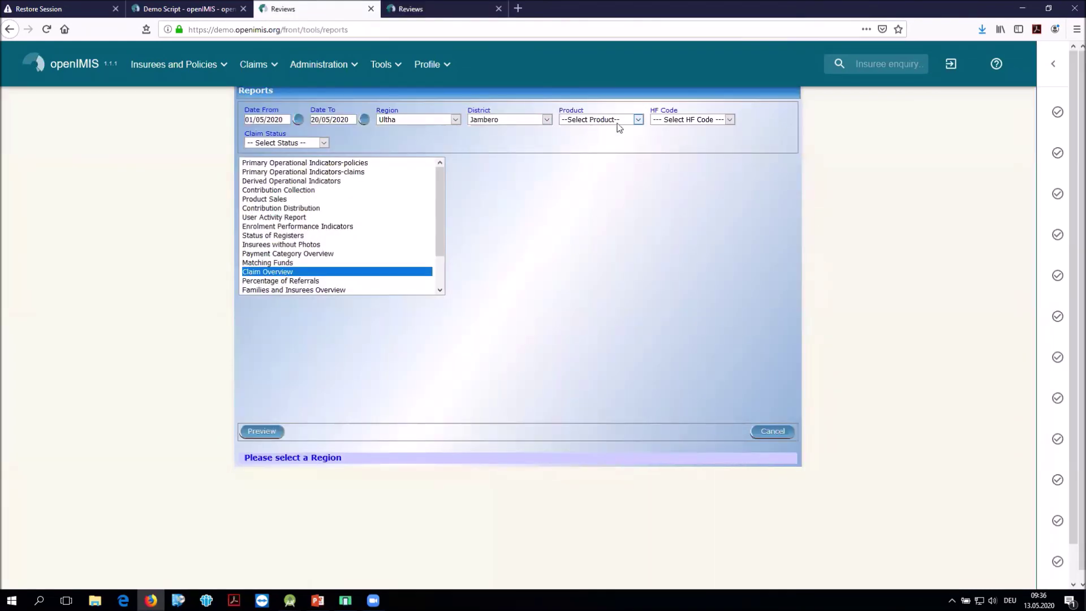
Choose facility JMHOS001 - Jambero District Hospital and preview the Claim Overview report.
{"action": "left_click", "coordinate": [663, 120]}
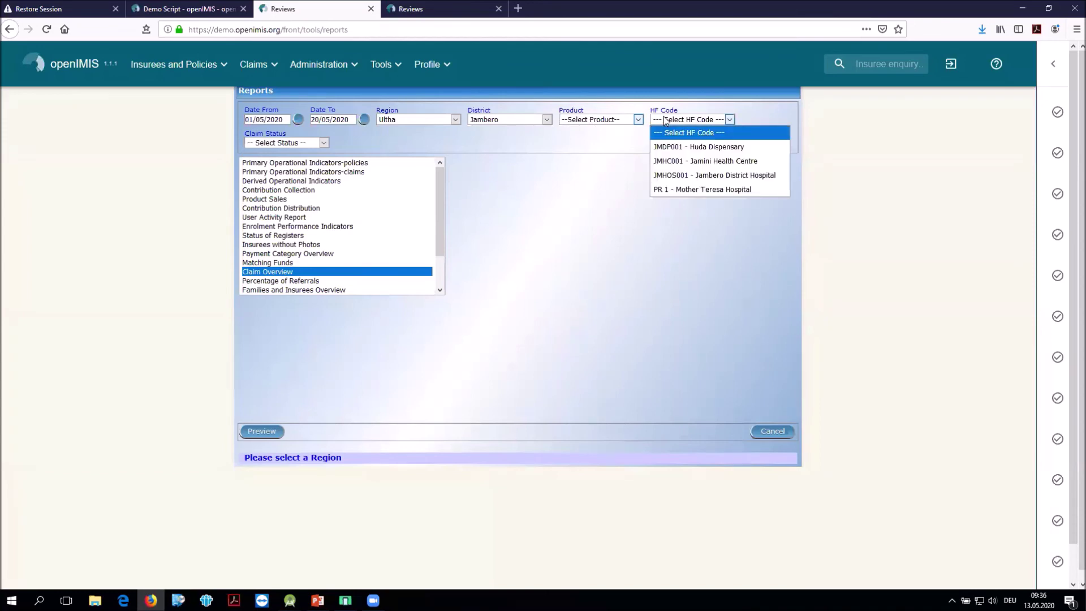
{"action": "left_click", "coordinate": [676, 176]}
{"action": "left_click", "coordinate": [270, 438]}
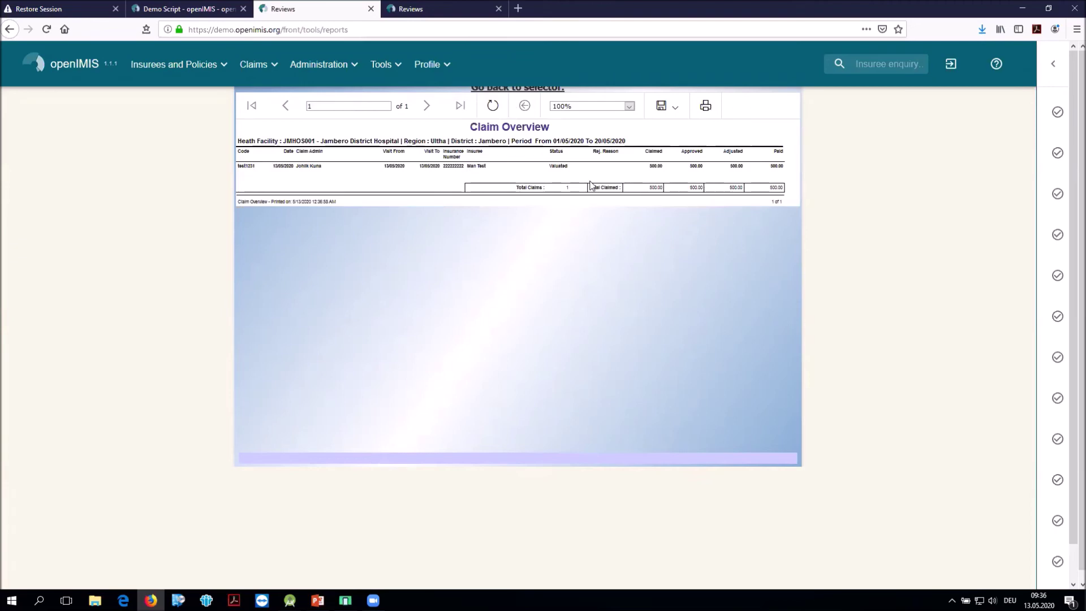
Check the report zoom options without changing them, then switch to the first browser tab.
{"action": "left_click", "coordinate": [629, 107]}
{"action": "left_click", "coordinate": [640, 244]}
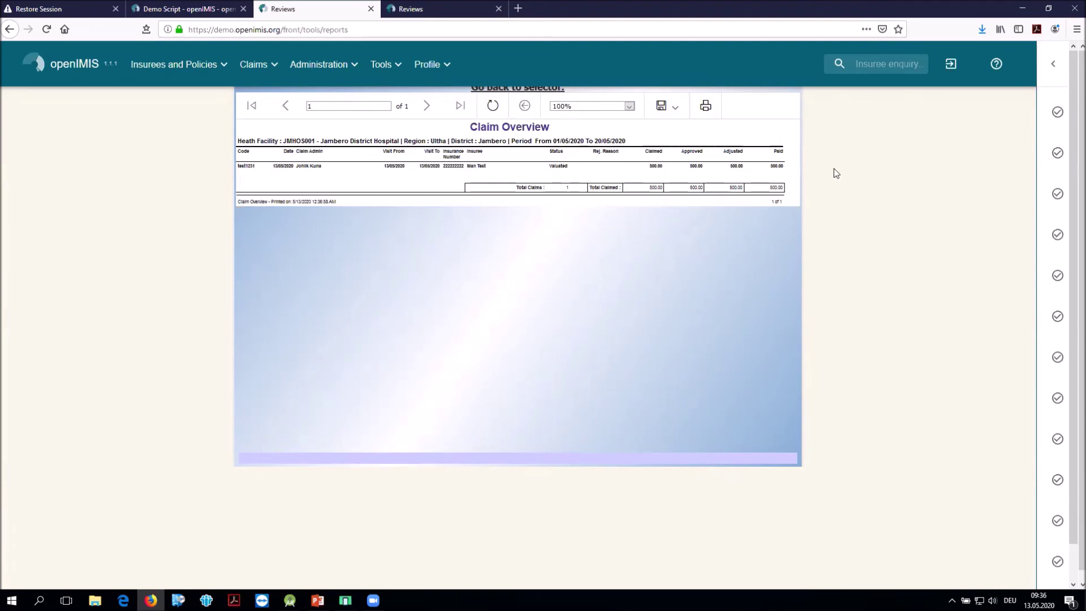
{"action": "key", "text": "ctrl+1"}
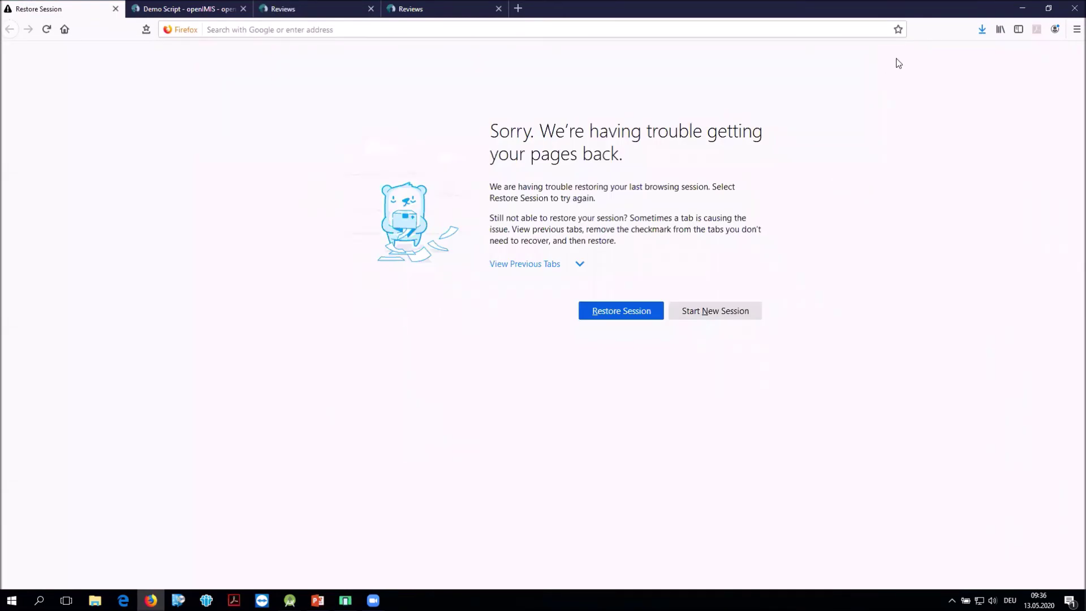
Return to the Claim Overview report and highlight test1231's claim code, date and administrator.
{"action": "left_click", "coordinate": [178, 15]}
{"action": "left_click", "coordinate": [303, 9]}
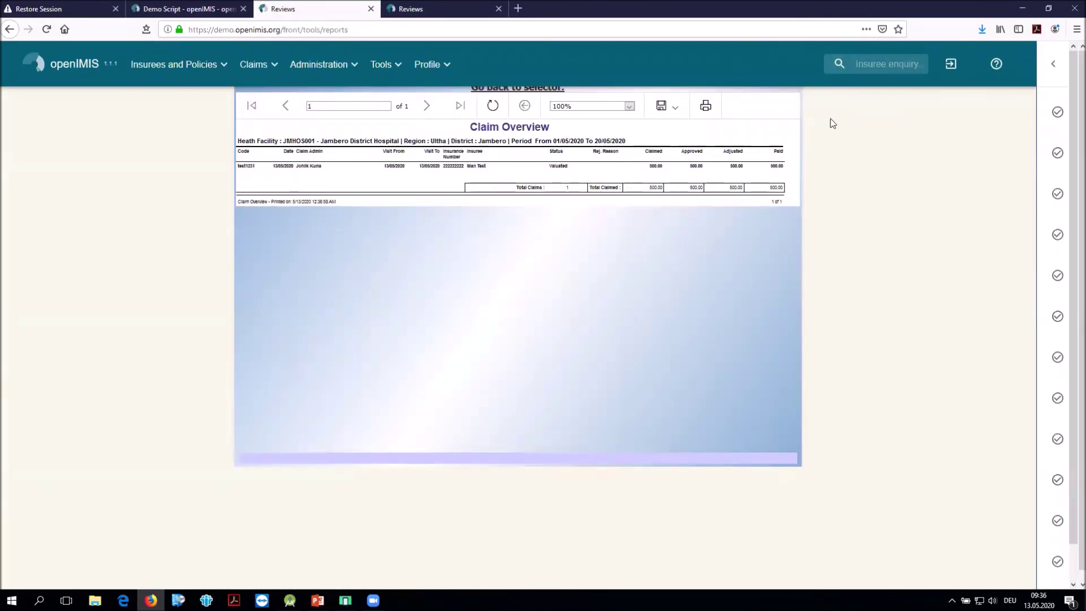
{"action": "scroll", "coordinate": [818, 110], "scroll_direction": "up", "scroll_amount": 4}
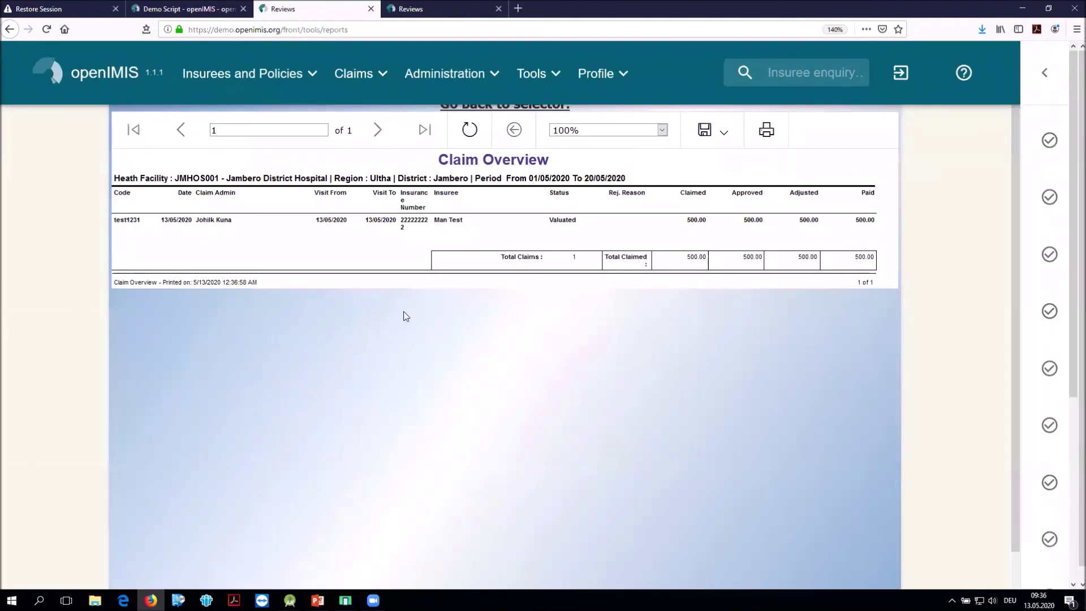
{"action": "left_click_drag", "start_coordinate": [115, 220], "coordinate": [328, 228]}
{"action": "left_click", "coordinate": [284, 233]}
Highlight the visit dates, insuree, Valuated status and 500.00 claimed and paid amounts, then bring up PowerPoint.
{"action": "left_click_drag", "start_coordinate": [329, 219], "coordinate": [475, 224]}
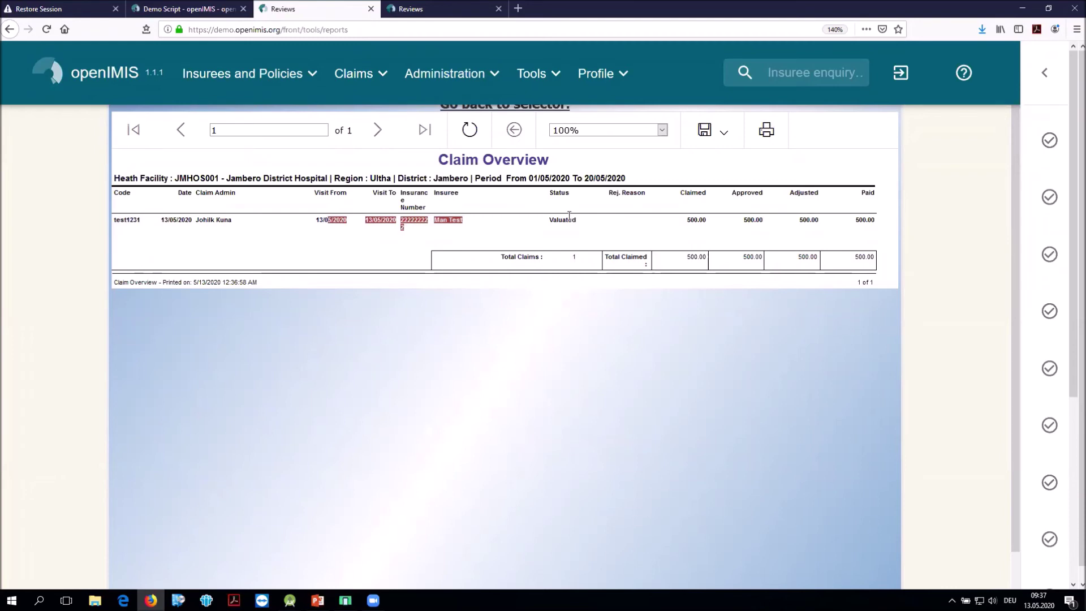
{"action": "left_click_drag", "start_coordinate": [554, 221], "coordinate": [578, 228]}
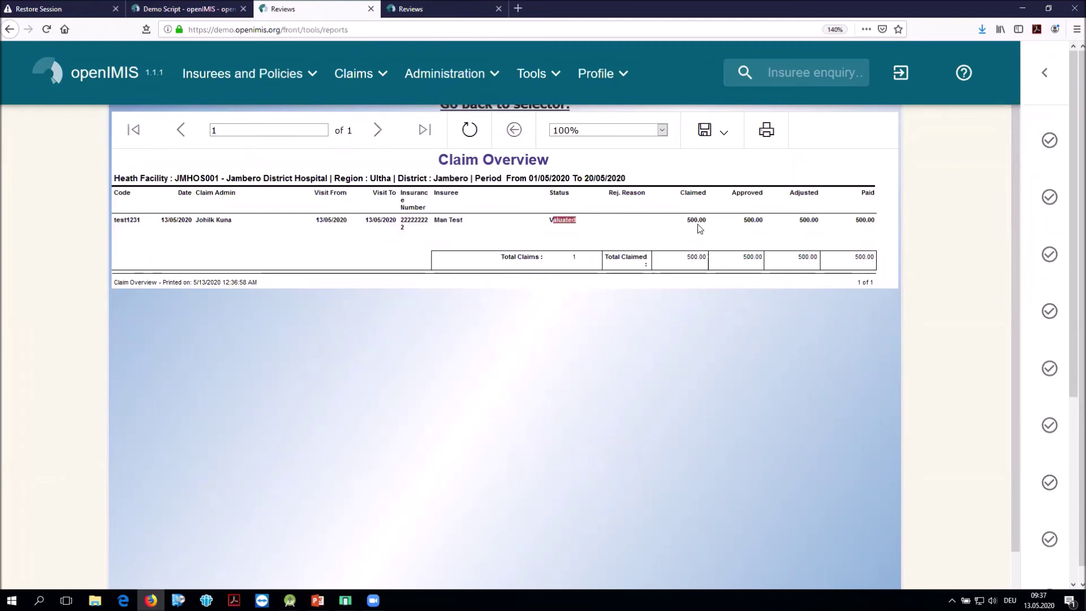
{"action": "left_click", "coordinate": [635, 229]}
{"action": "left_click_drag", "start_coordinate": [687, 223], "coordinate": [815, 223]}
{"action": "left_click_drag", "start_coordinate": [855, 222], "coordinate": [892, 221]}
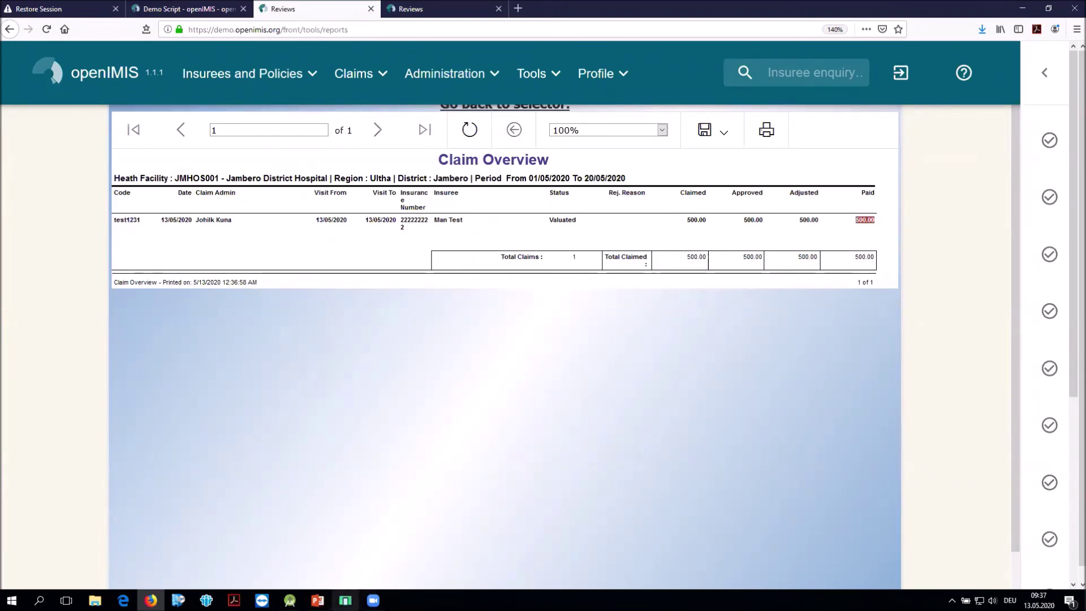
{"action": "mouse_move", "coordinate": [317, 601]}
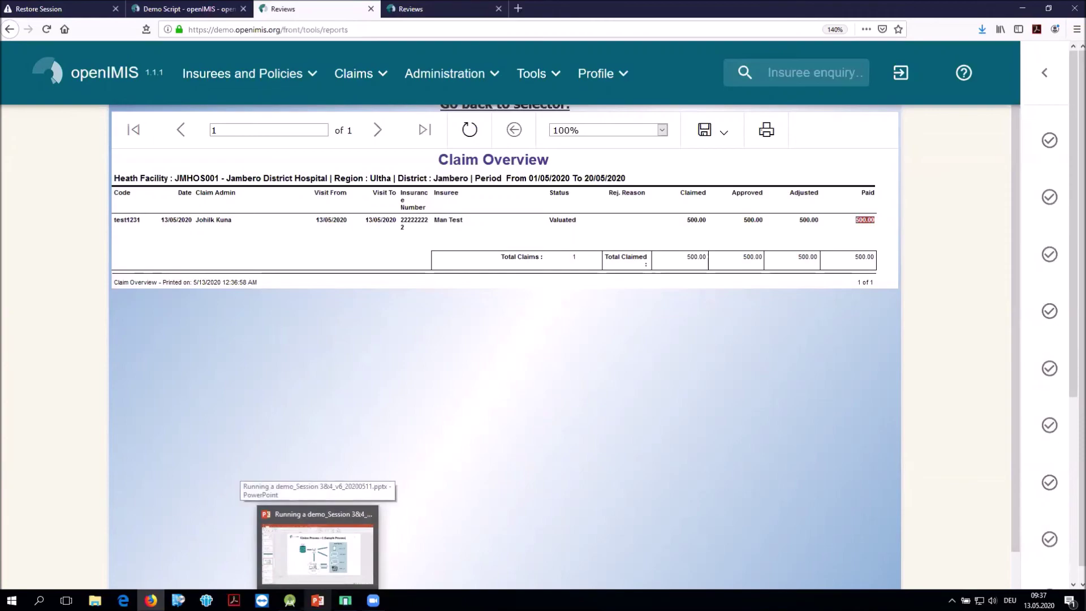
{"action": "left_click", "coordinate": [346, 528]}
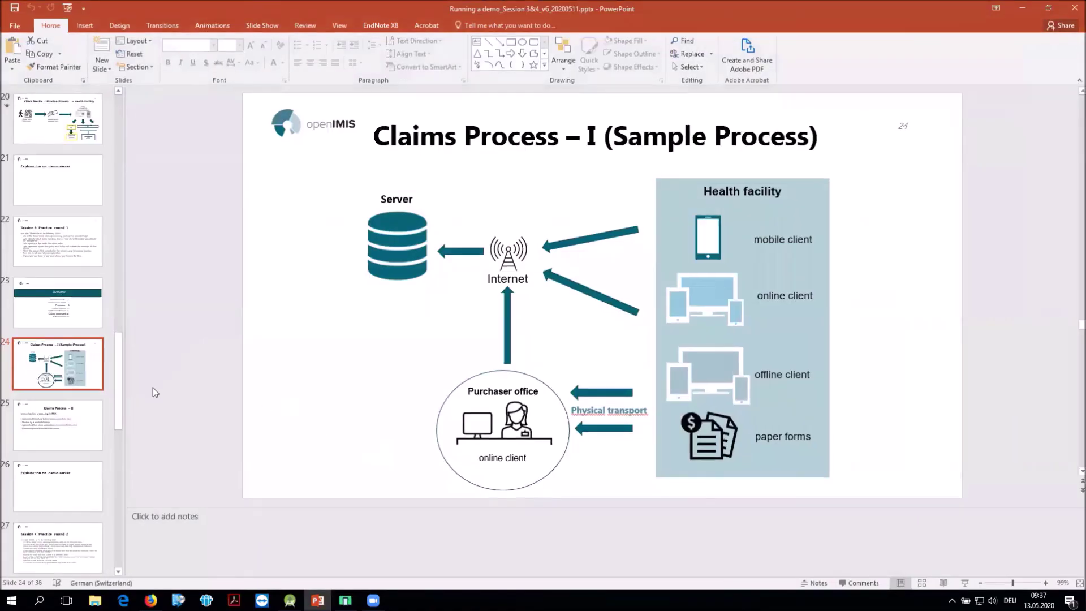
Advance to slide 27, 'Session 4: Practice round 2', and present it full screen.
{"action": "left_click", "coordinate": [67, 423]}
{"action": "left_click", "coordinate": [66, 481]}
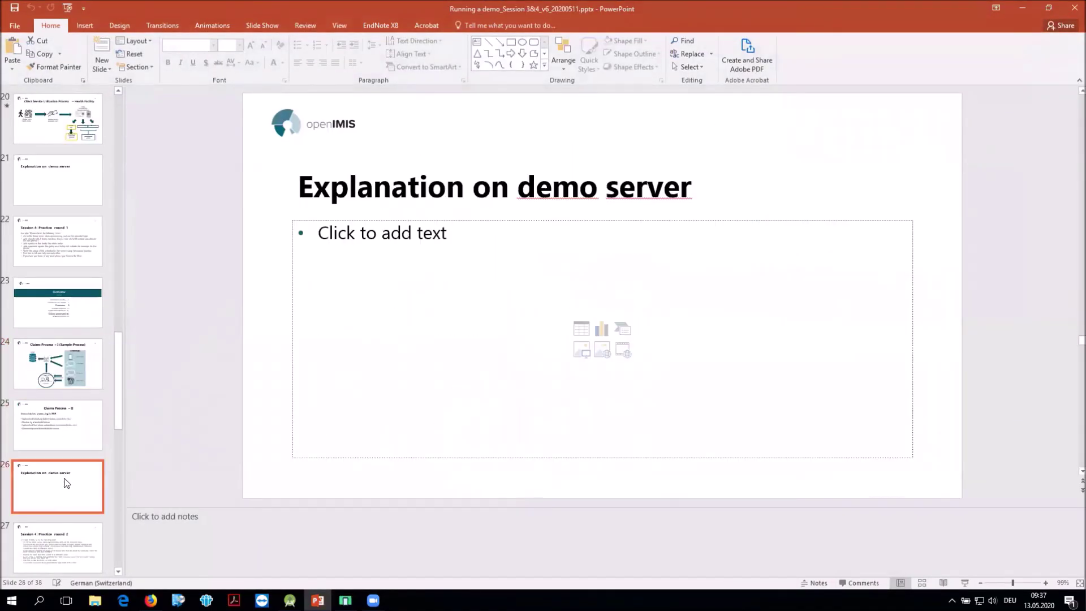
{"action": "left_click", "coordinate": [62, 544]}
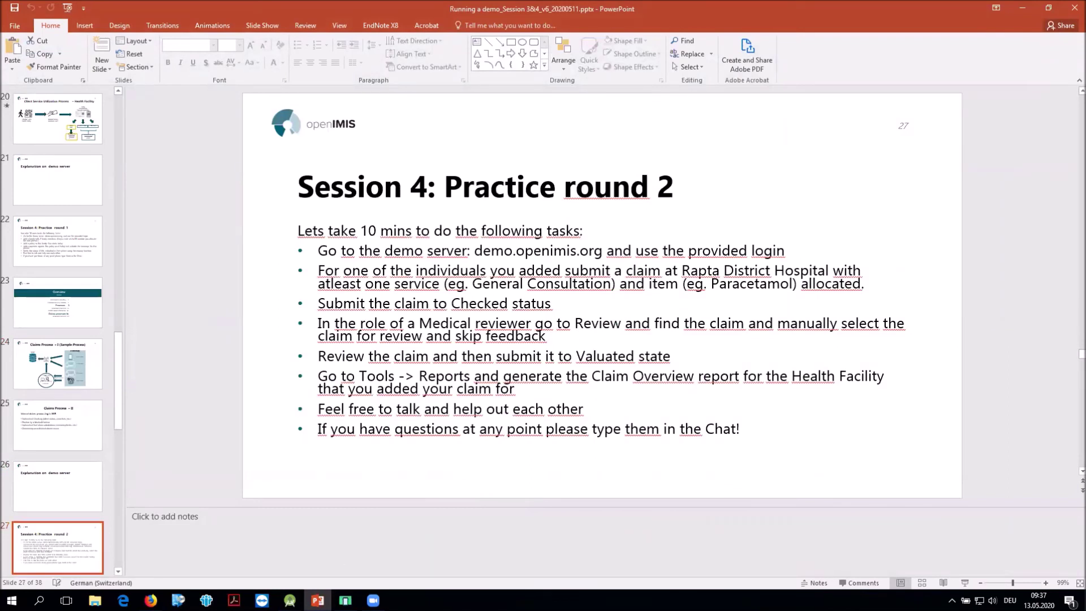
{"action": "left_click", "coordinate": [964, 583]}
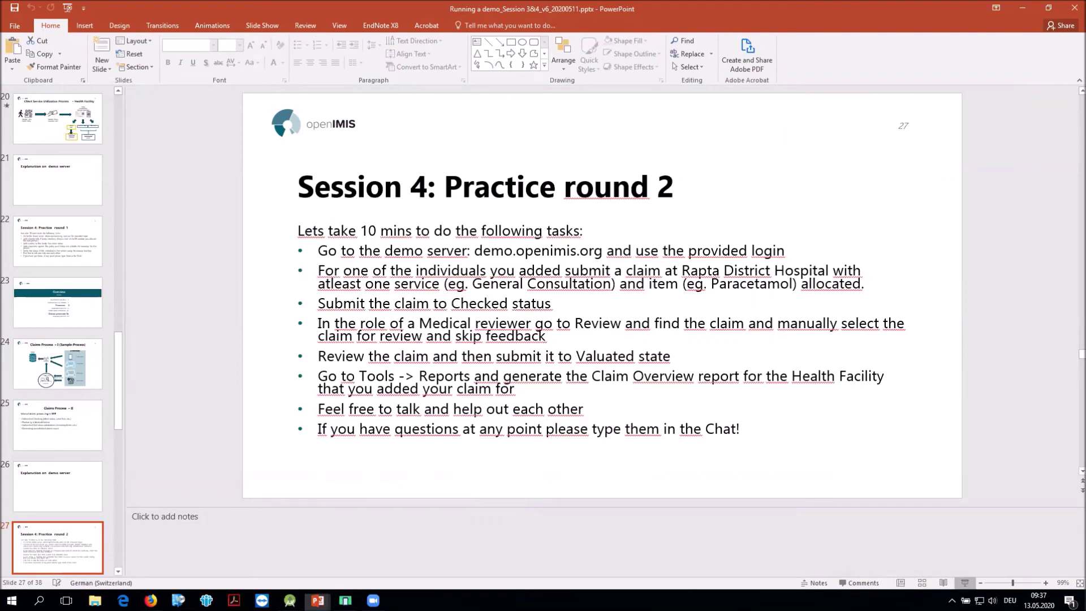
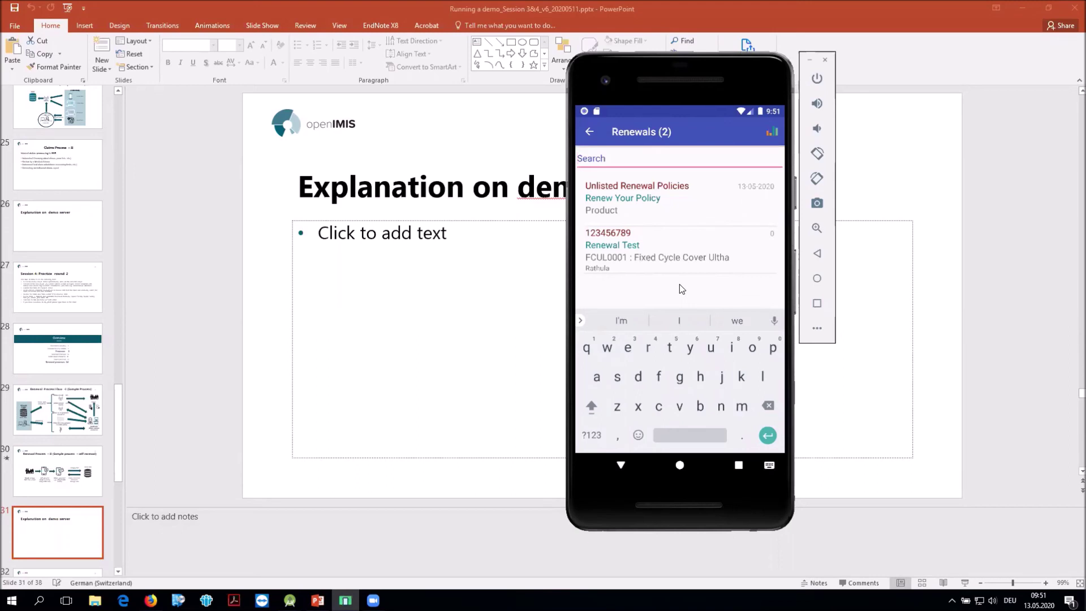
Open the Renewal Test policy's renewal form in the mobile app, then return to the openIMIS web page.
{"action": "left_click", "coordinate": [683, 248]}
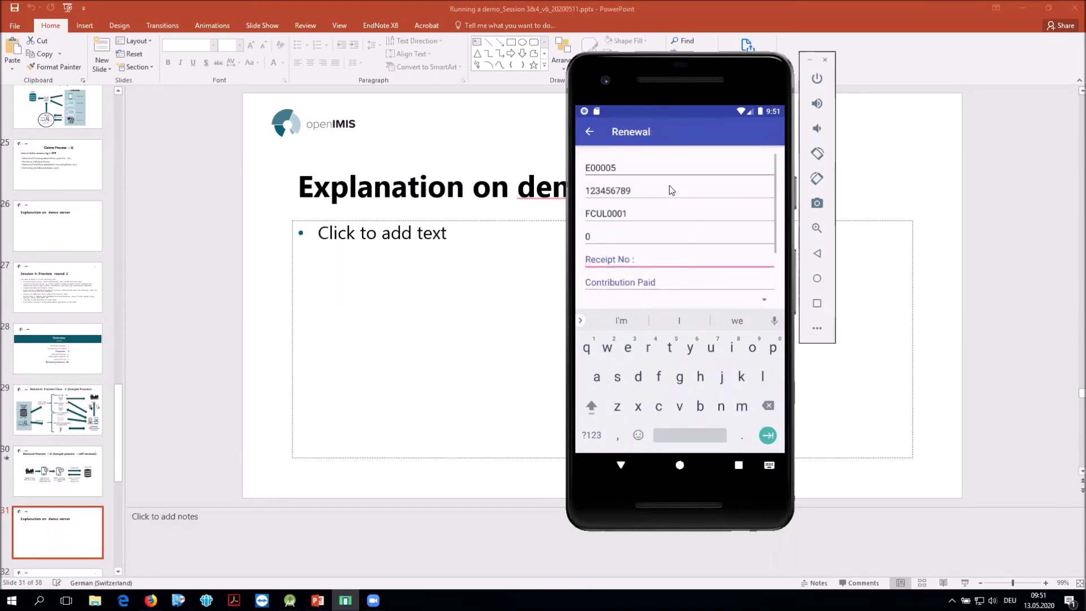
{"action": "left_click", "coordinate": [622, 465]}
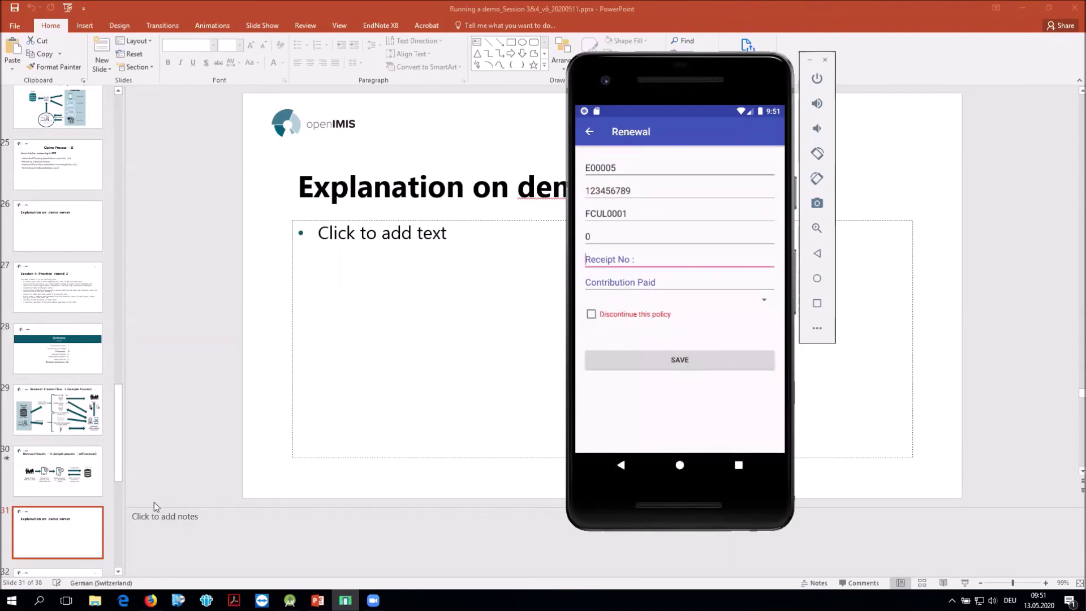
{"action": "left_click", "coordinate": [151, 600]}
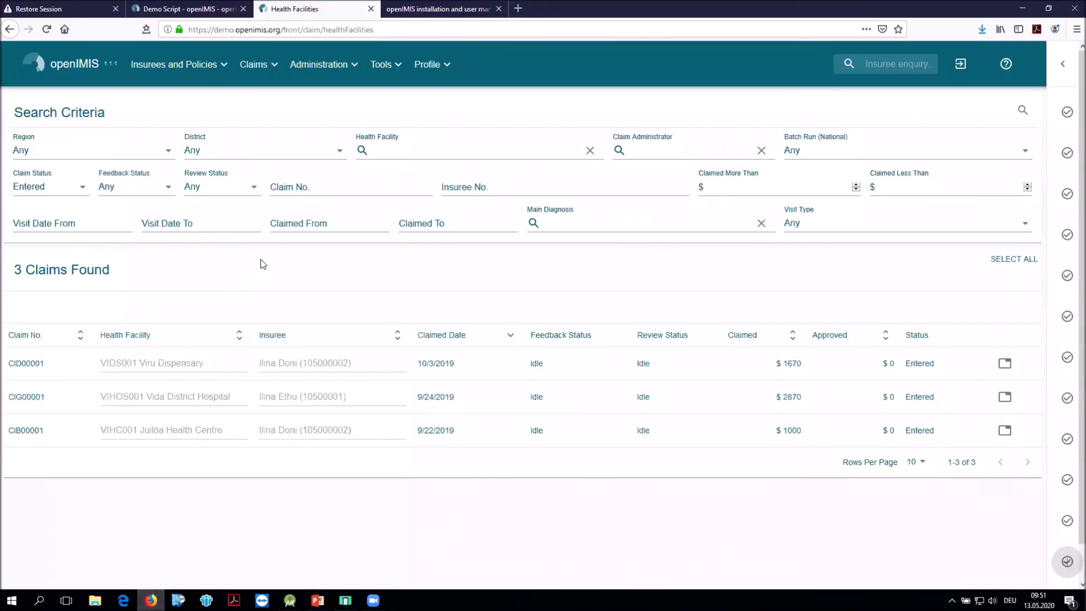
Search policies with status Expired and open the family overview of the BCTA0001 policy.
{"action": "left_click", "coordinate": [224, 66]}
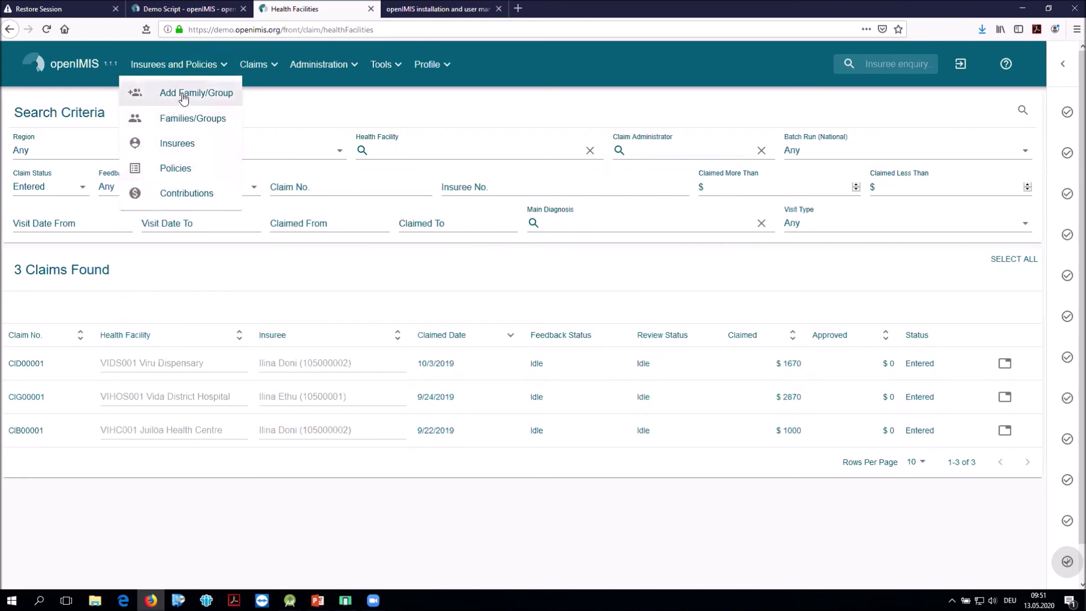
{"action": "left_click", "coordinate": [177, 169]}
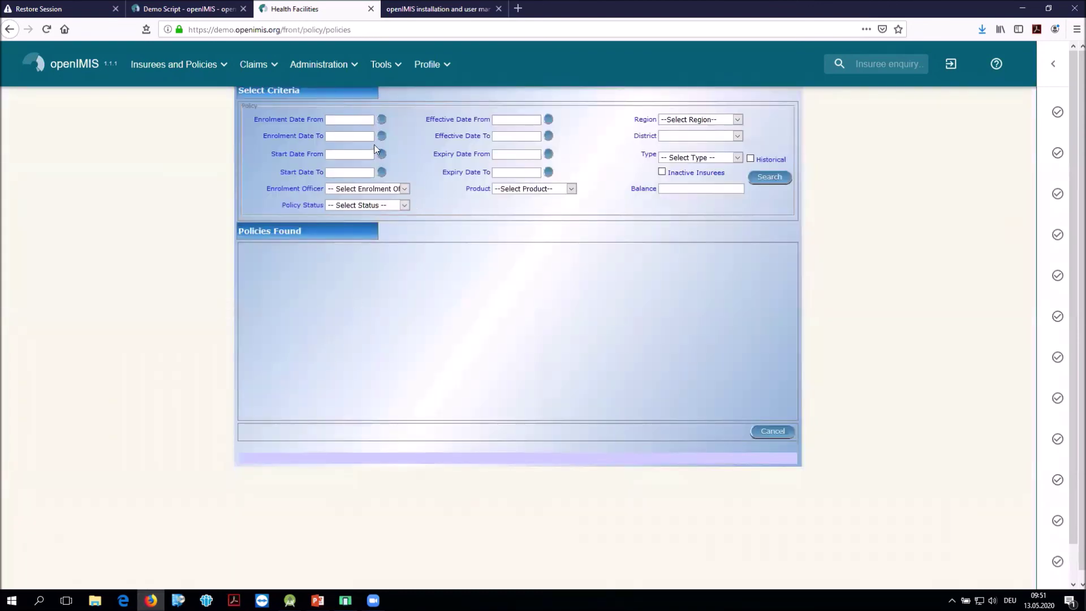
{"action": "left_click", "coordinate": [405, 202]}
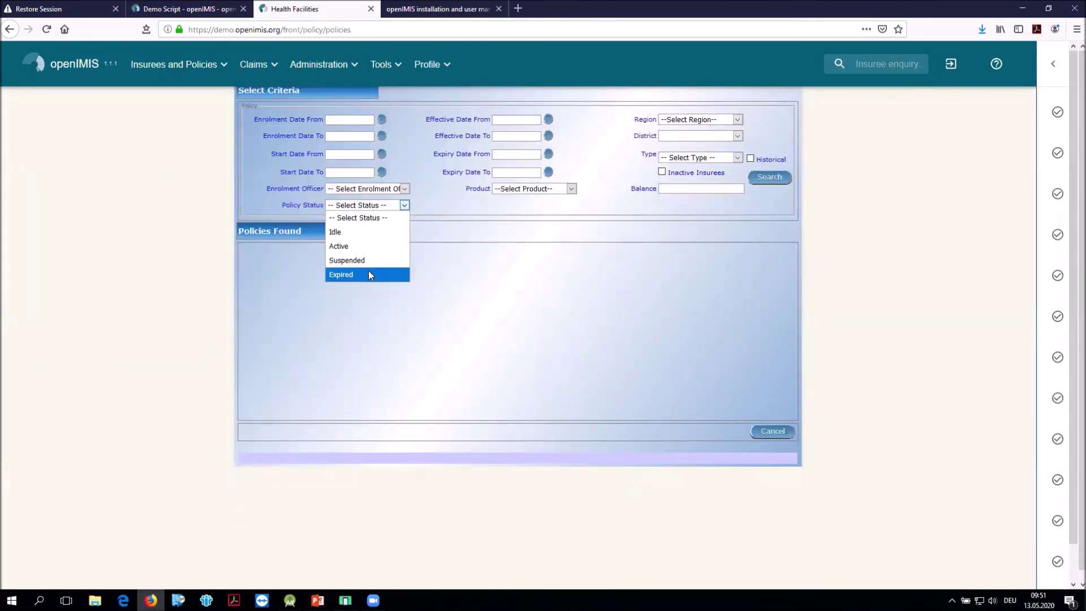
{"action": "left_click", "coordinate": [368, 271]}
{"action": "left_click", "coordinate": [758, 178]}
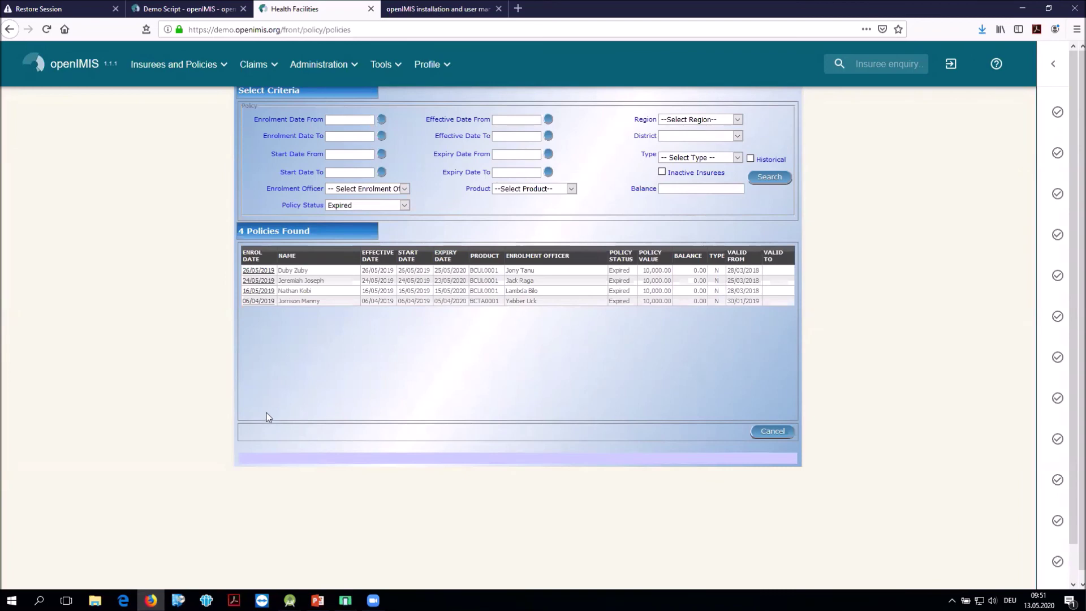
{"action": "left_click", "coordinate": [251, 303]}
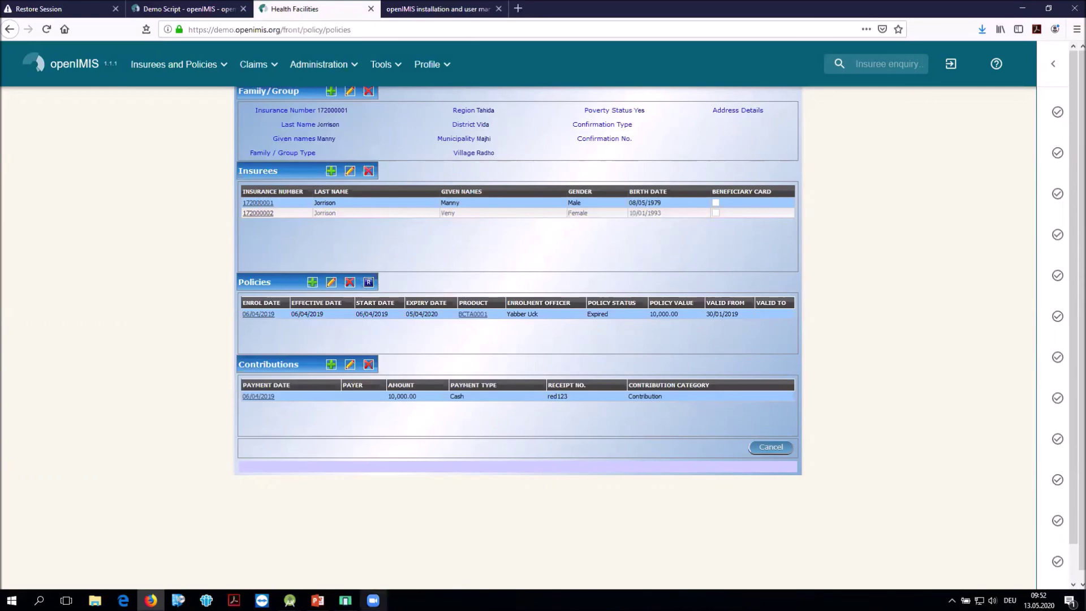
Check the emulator, return to the family overview and start renewing the expired policy.
{"action": "right_click", "coordinate": [345, 599]}
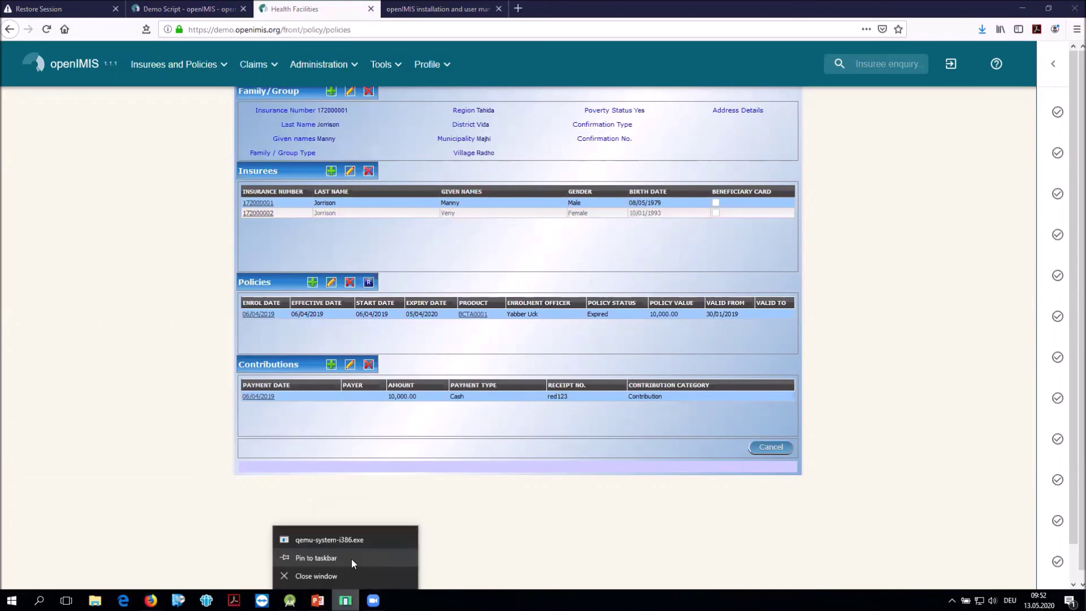
{"action": "left_click", "coordinate": [351, 562]}
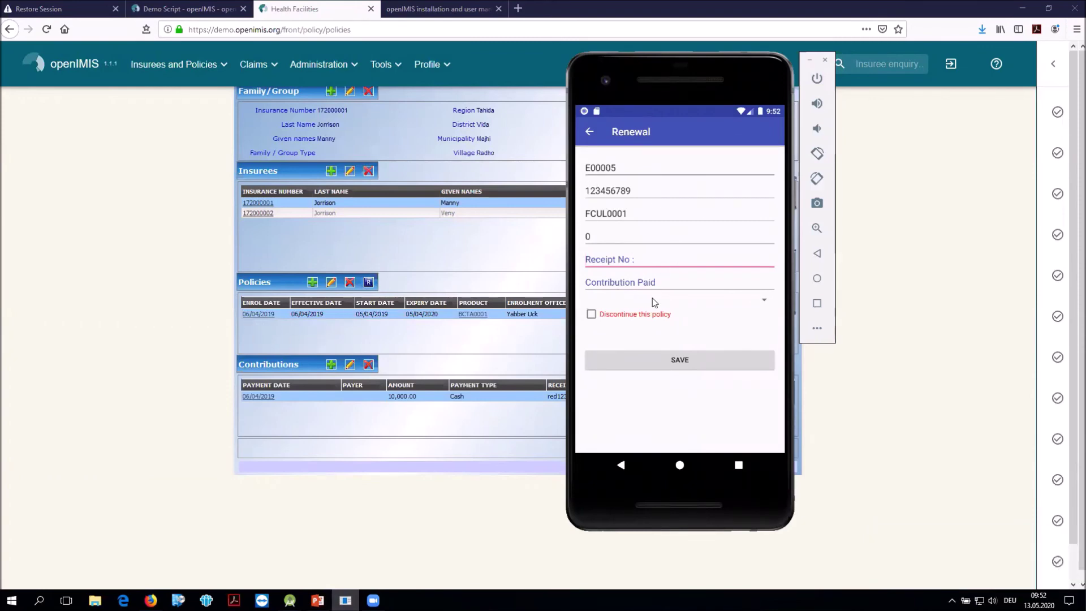
{"action": "left_click", "coordinate": [413, 333]}
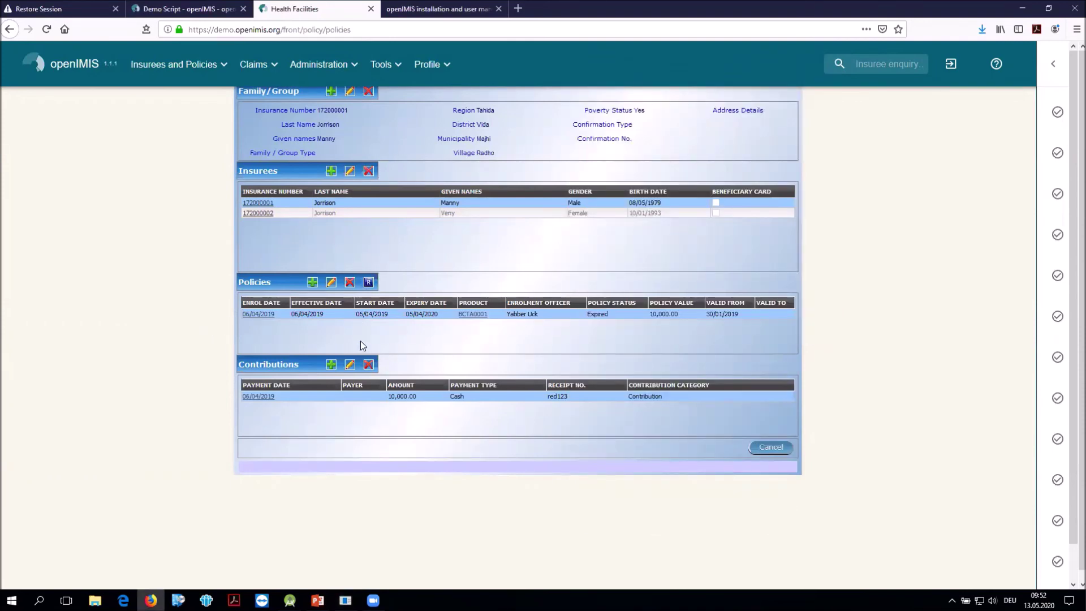
{"action": "left_click", "coordinate": [371, 286]}
Return the mobile app to its home screen, then renew the expired BCTA0001 policy in the browser.
{"action": "mouse_move", "coordinate": [345, 600]}
{"action": "left_click", "coordinate": [355, 565]}
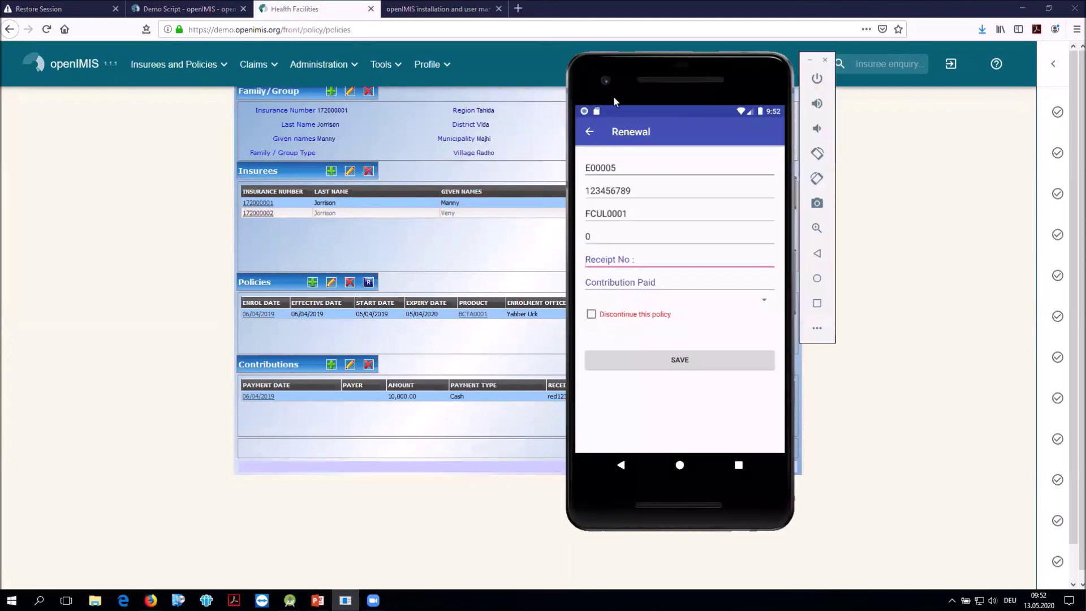
{"action": "left_click", "coordinate": [589, 133]}
{"action": "left_click", "coordinate": [589, 132]}
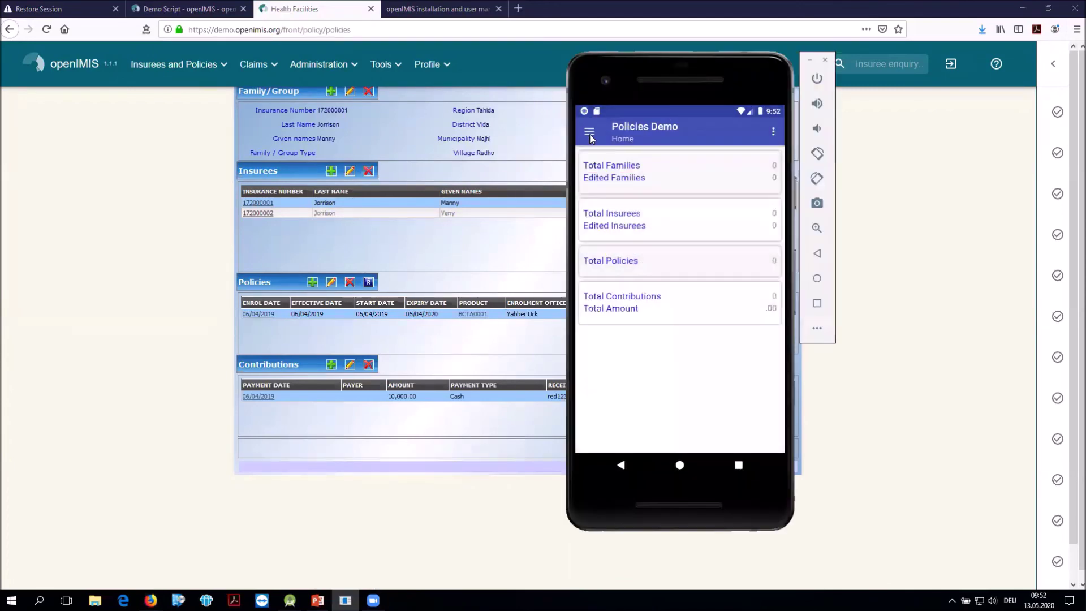
{"action": "left_click", "coordinate": [589, 133]}
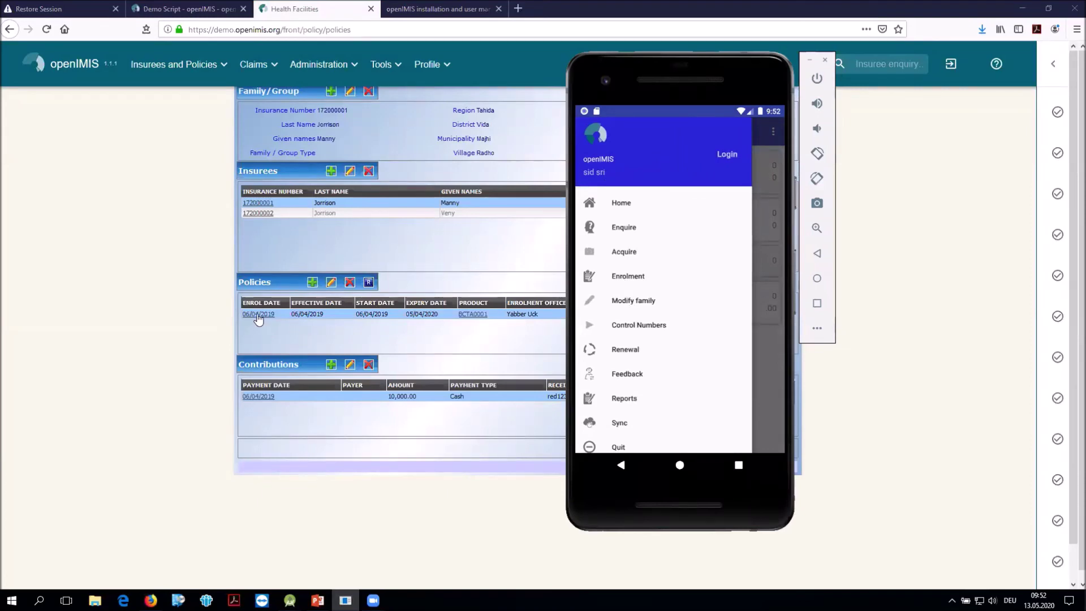
{"action": "left_click", "coordinate": [305, 332]}
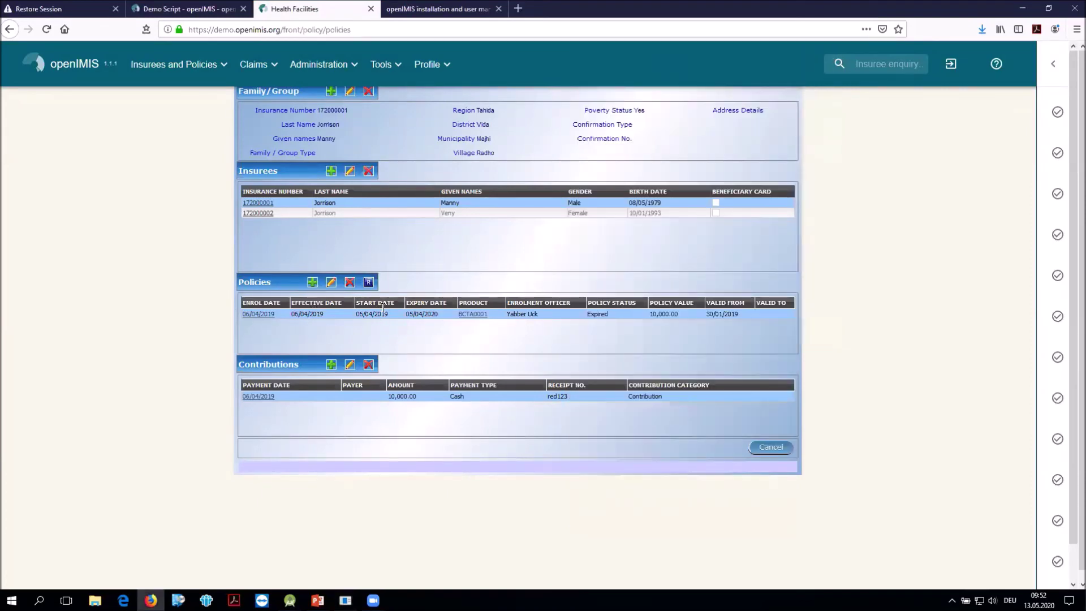
{"action": "left_click", "coordinate": [368, 283]}
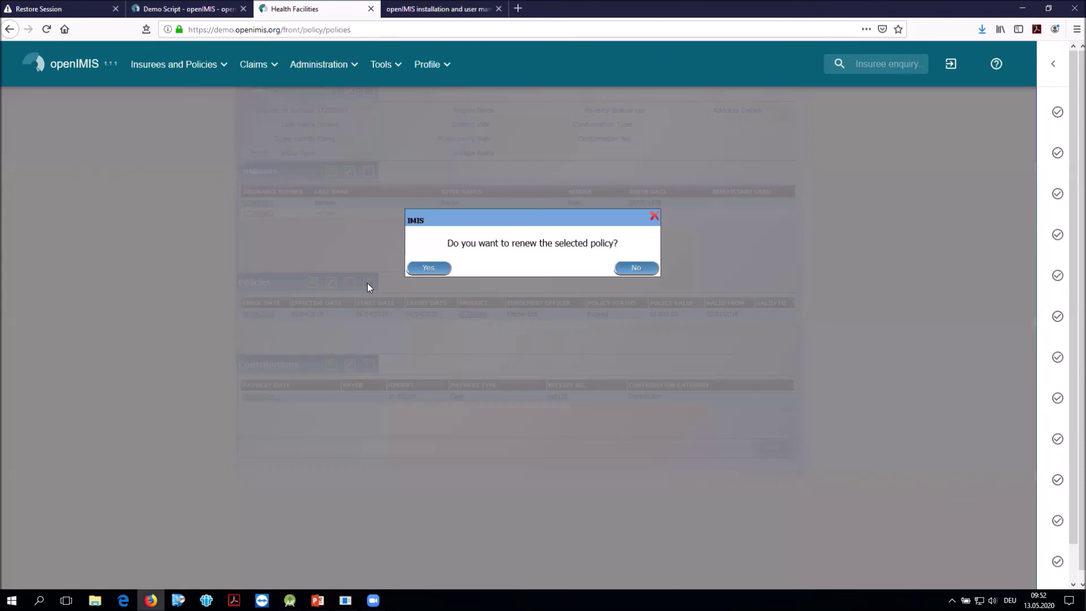
Confirm the renewal and view the test policy's renewal form among the mobile app's renewals.
{"action": "left_click", "coordinate": [438, 271]}
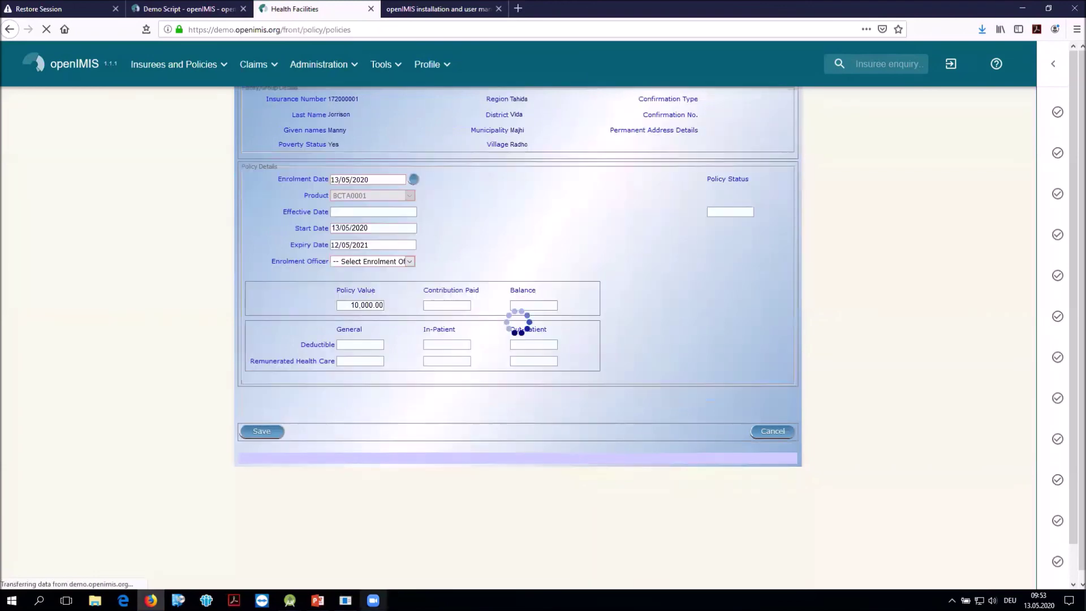
{"action": "left_click", "coordinate": [345, 600]}
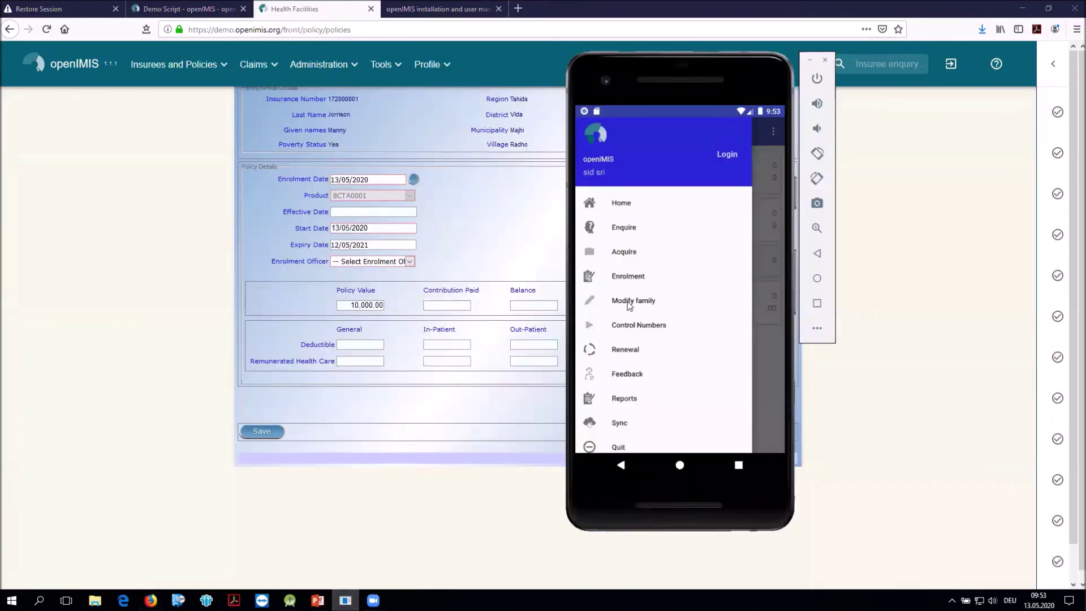
{"action": "left_click", "coordinate": [616, 357]}
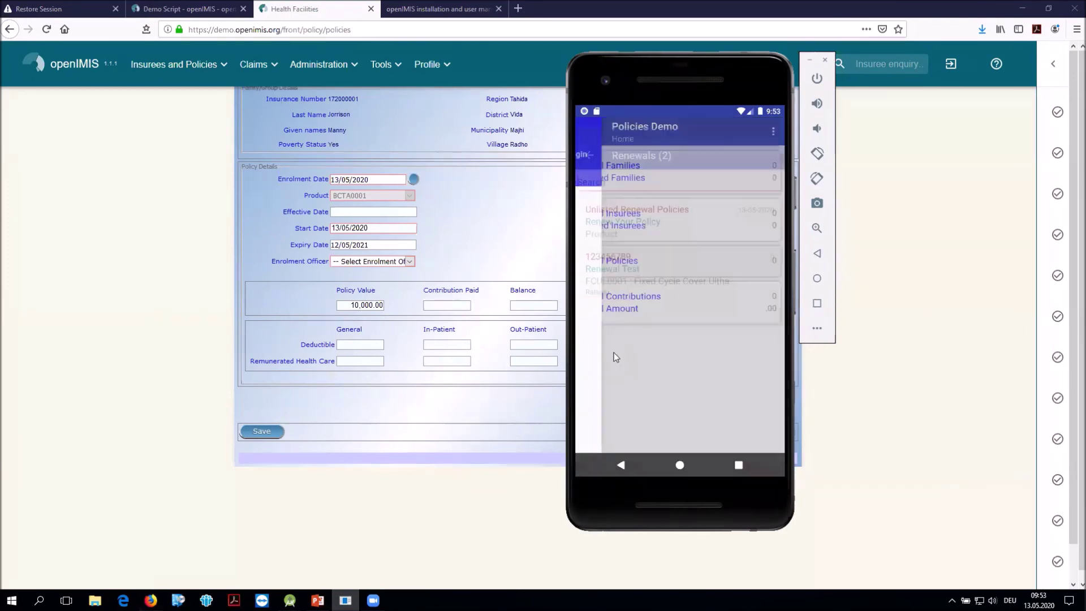
{"action": "left_click", "coordinate": [663, 249]}
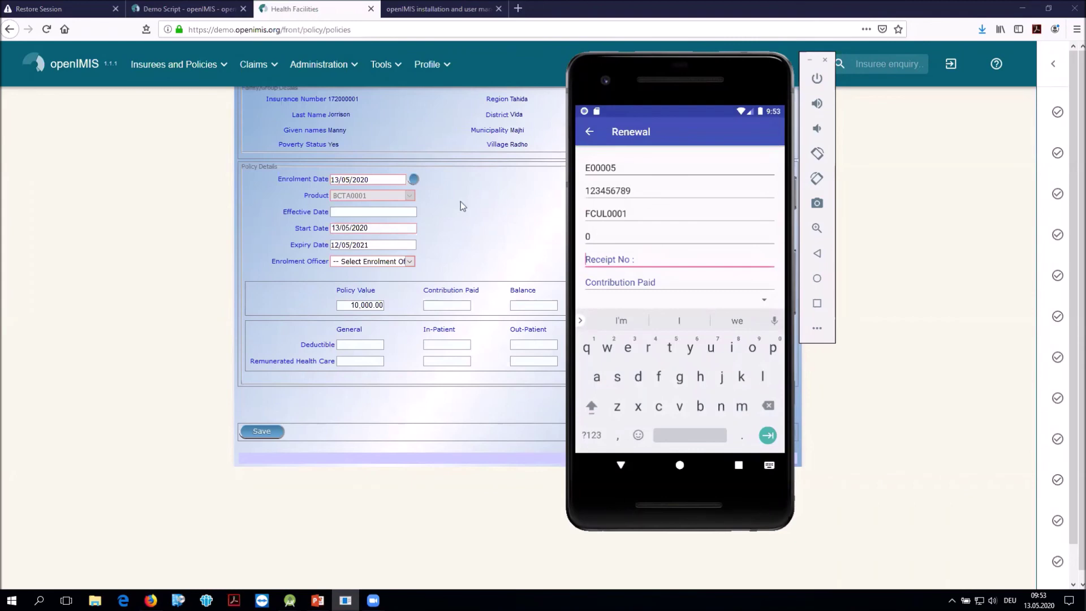
Assign enrolment officer E00011 to the 13/05/2020 renewal policy and save it.
{"action": "left_click", "coordinate": [373, 195]}
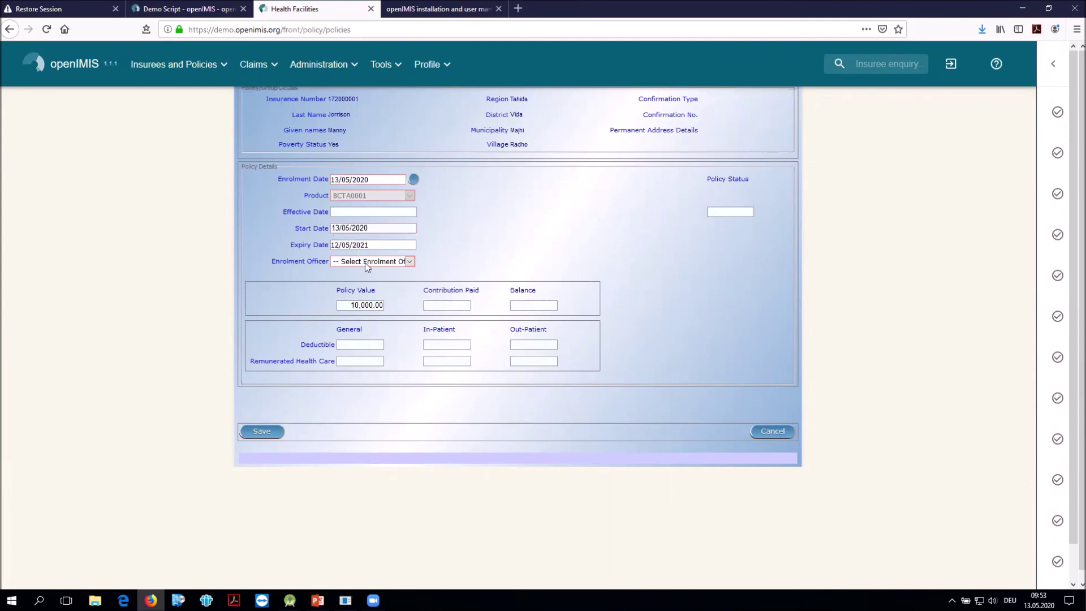
{"action": "left_click", "coordinate": [365, 262]}
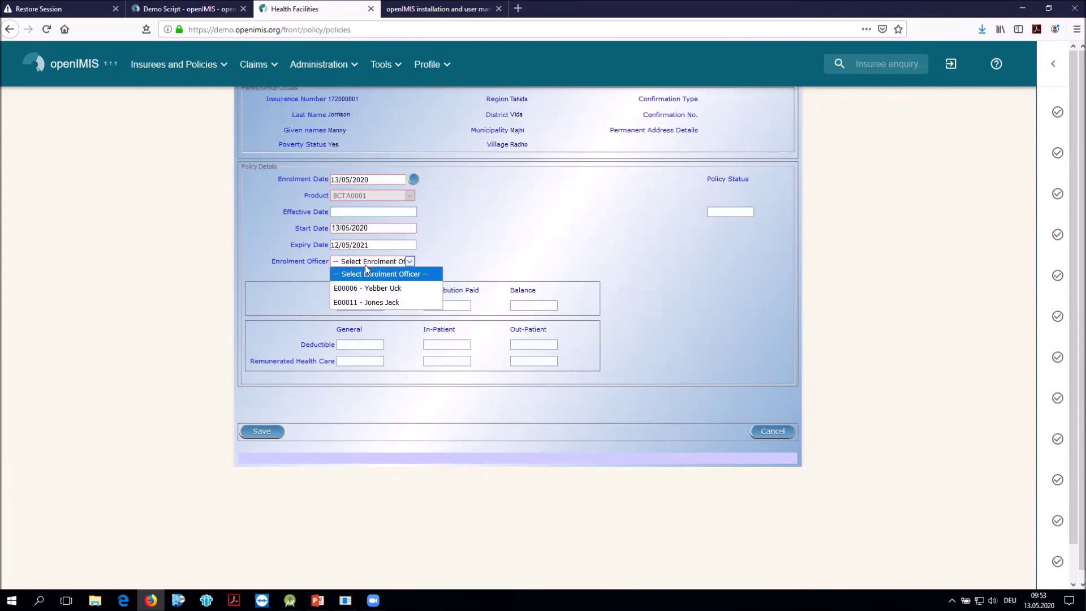
{"action": "left_click", "coordinate": [366, 303]}
{"action": "left_click", "coordinate": [278, 436]}
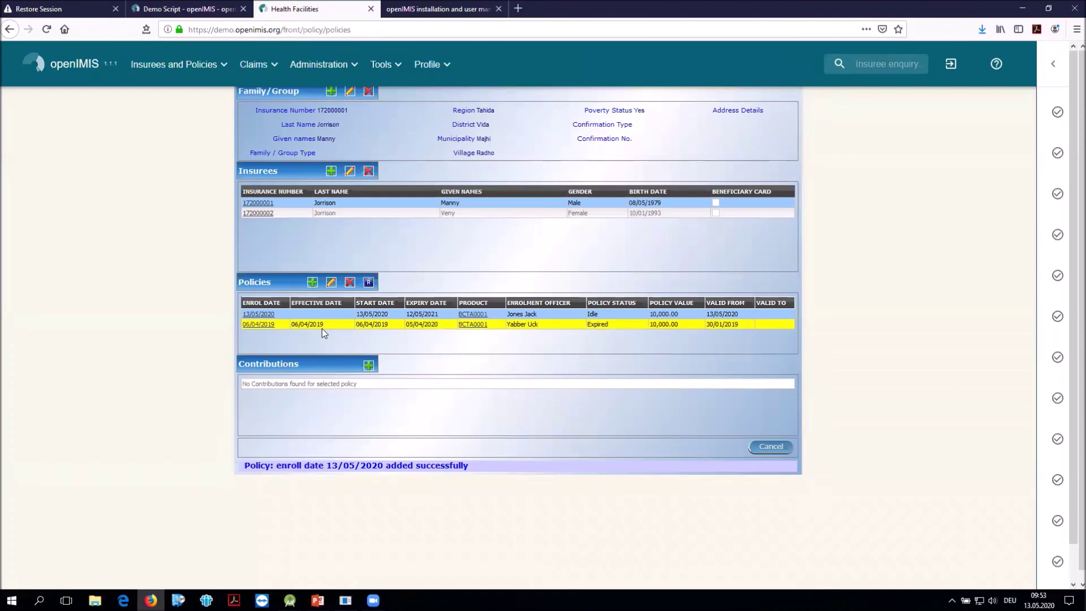
Select the new 13/05/2020 policy and start a new contribution, checking the mobile renewal form.
{"action": "left_click", "coordinate": [445, 331]}
{"action": "left_click", "coordinate": [445, 315]}
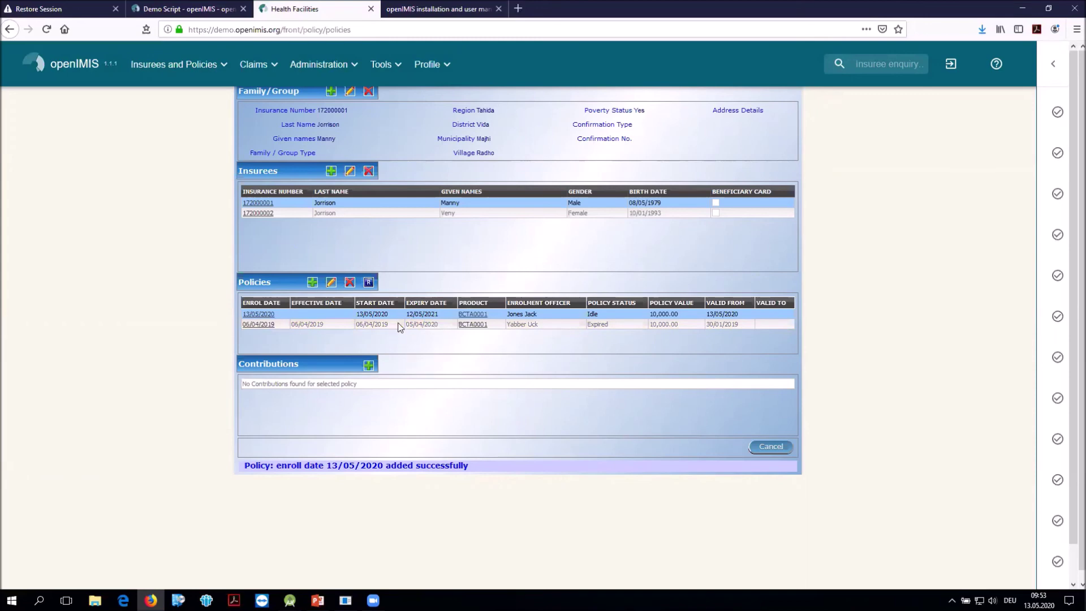
{"action": "left_click", "coordinate": [368, 366]}
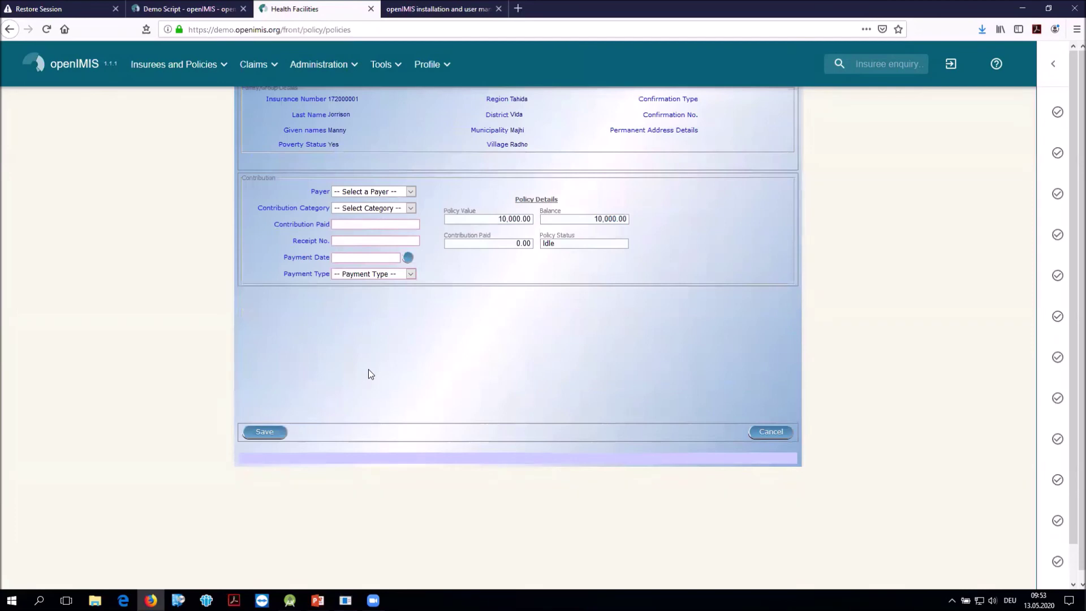
{"action": "key", "text": "alt+Tab"}
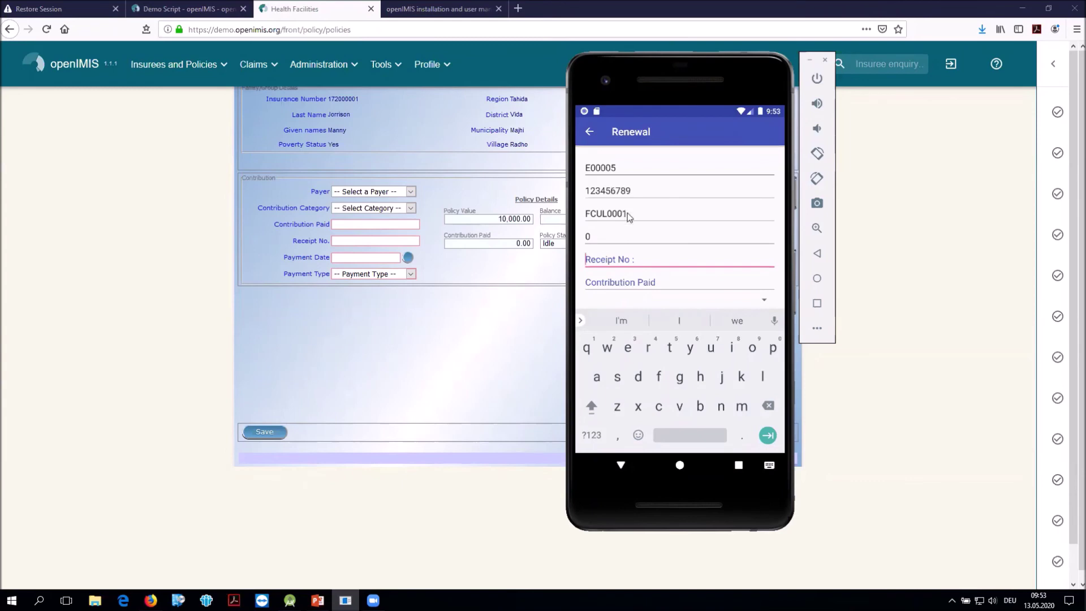
{"action": "scroll", "coordinate": [622, 207], "scroll_direction": "down", "scroll_amount": 1}
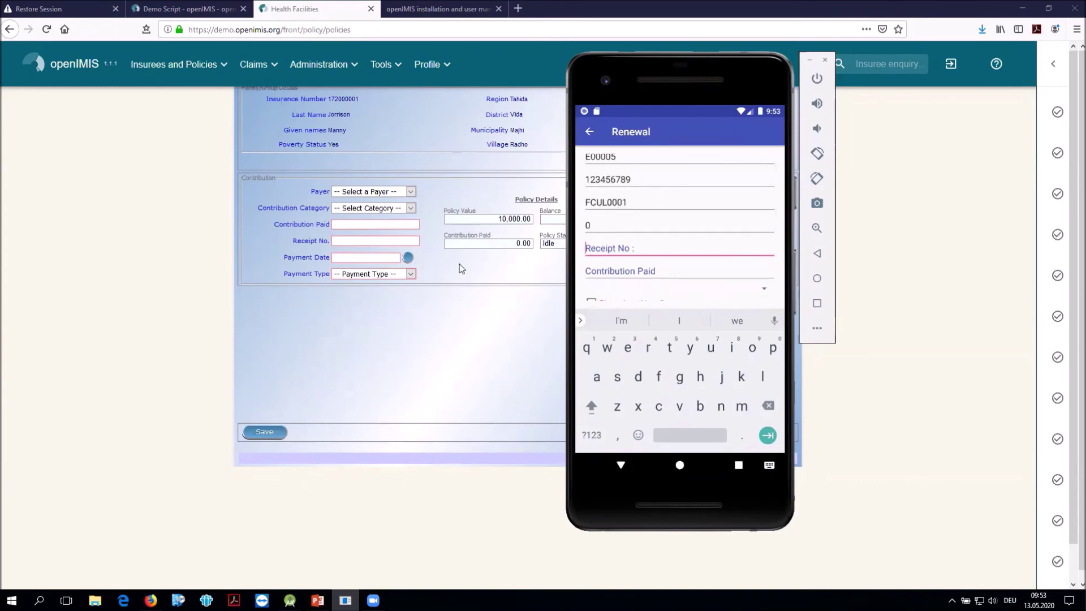
{"action": "left_click", "coordinate": [386, 203]}
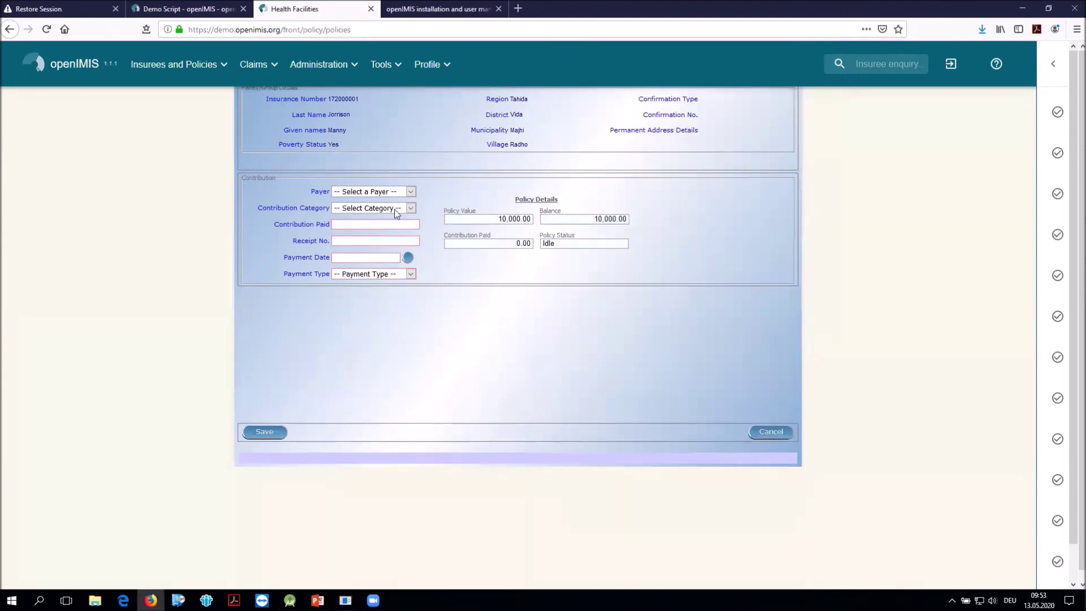
Save a 10000 Contribution and Others payment, receipt tests12, paid 13/05/2020 in Cash.
{"action": "left_click", "coordinate": [382, 207]}
{"action": "left_click", "coordinate": [376, 232]}
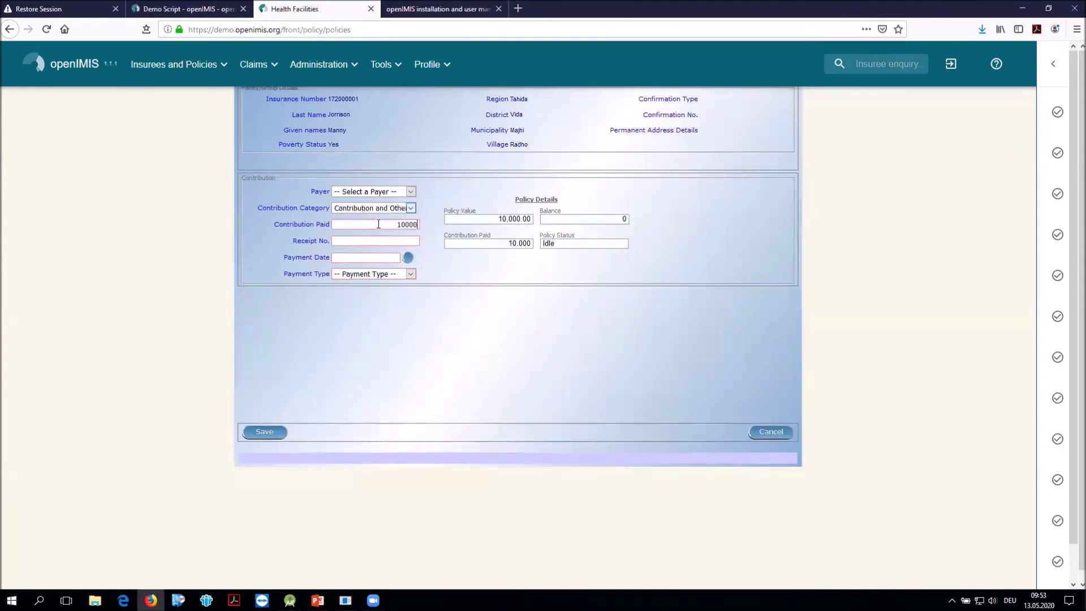
{"action": "left_click", "coordinate": [367, 241]}
{"action": "type", "text": "tests12"}
{"action": "left_click", "coordinate": [408, 257]}
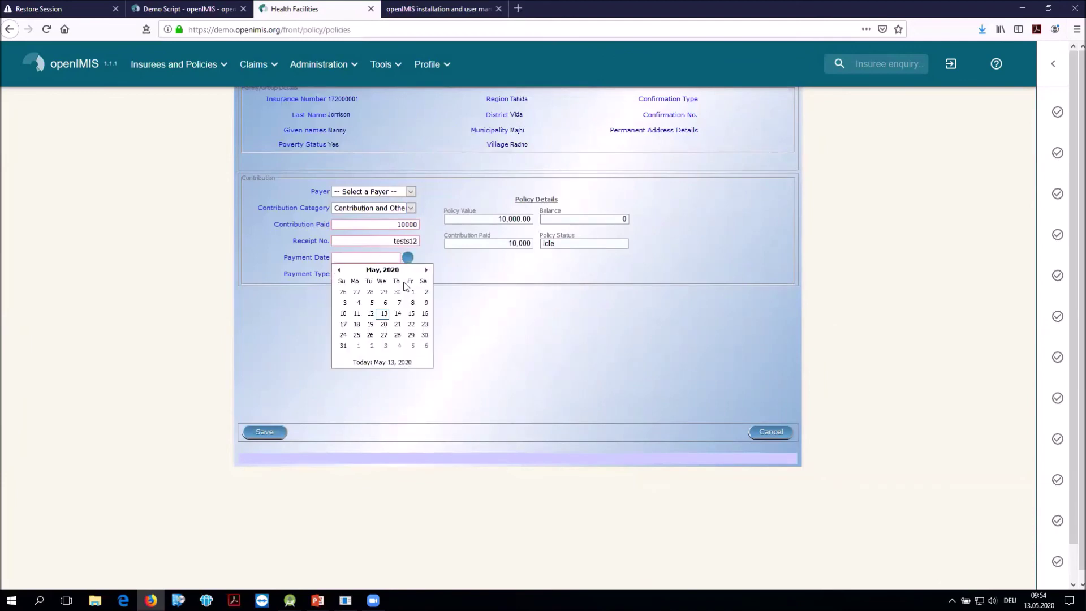
{"action": "left_click", "coordinate": [384, 314]}
{"action": "left_click", "coordinate": [379, 274]}
{"action": "left_click", "coordinate": [381, 284]}
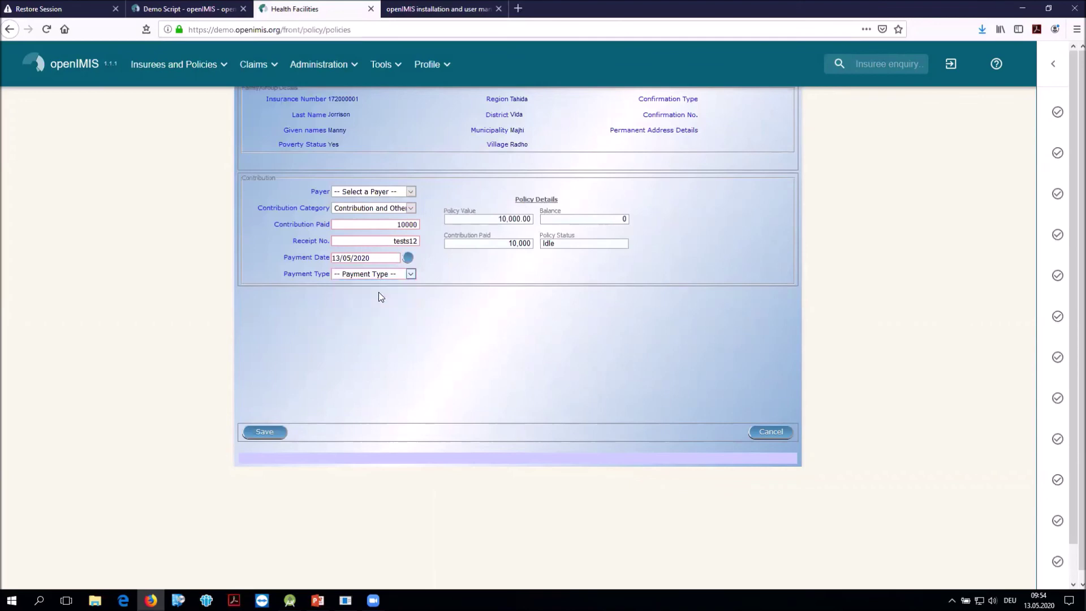
{"action": "left_click", "coordinate": [371, 276]}
{"action": "left_click", "coordinate": [264, 431]}
{"action": "left_click", "coordinate": [443, 271]}
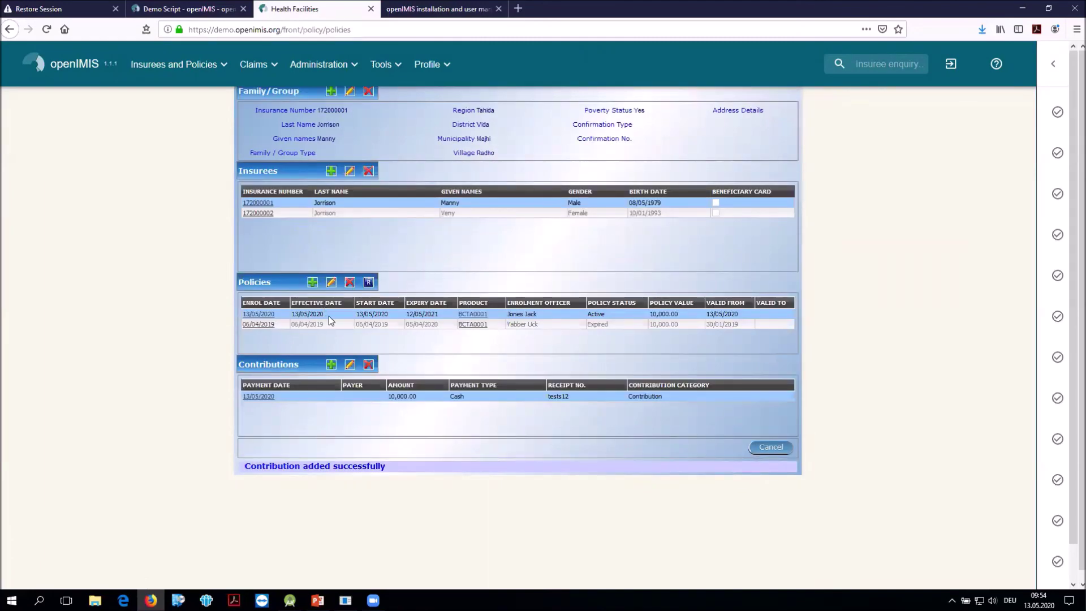
Highlight the new policy's 13/05/2020 effective date and Active status, then return to the slides.
{"action": "left_click_drag", "start_coordinate": [327, 312], "coordinate": [289, 315]}
{"action": "left_click", "coordinate": [602, 410]}
{"action": "left_click_drag", "start_coordinate": [327, 312], "coordinate": [286, 319]}
{"action": "left_click_drag", "start_coordinate": [608, 315], "coordinate": [592, 314]}
{"action": "left_click", "coordinate": [590, 314]}
{"action": "left_click", "coordinate": [345, 600]}
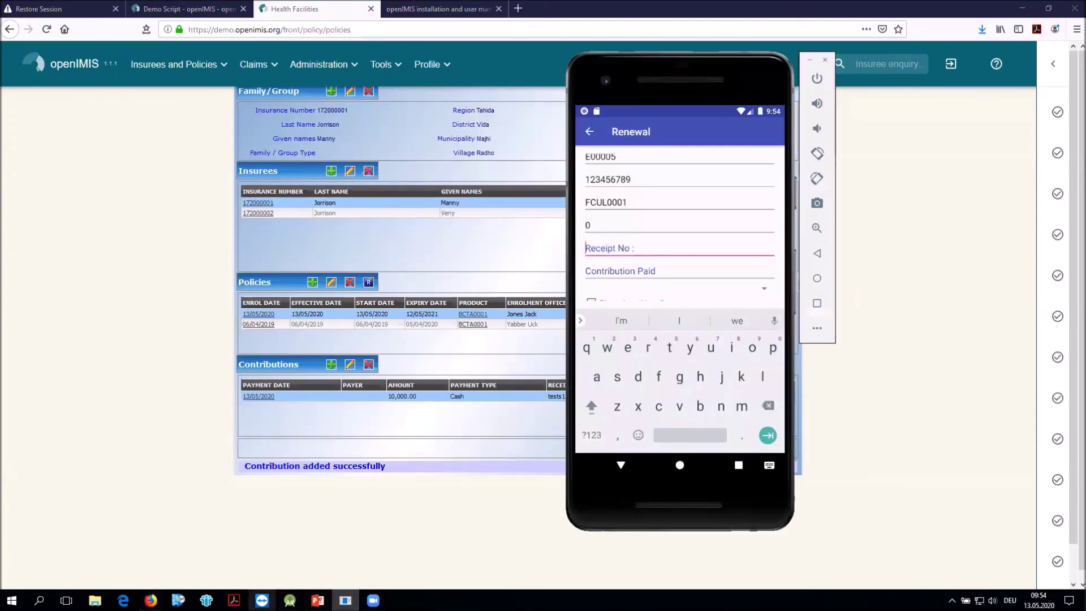
{"action": "left_click", "coordinate": [317, 600]}
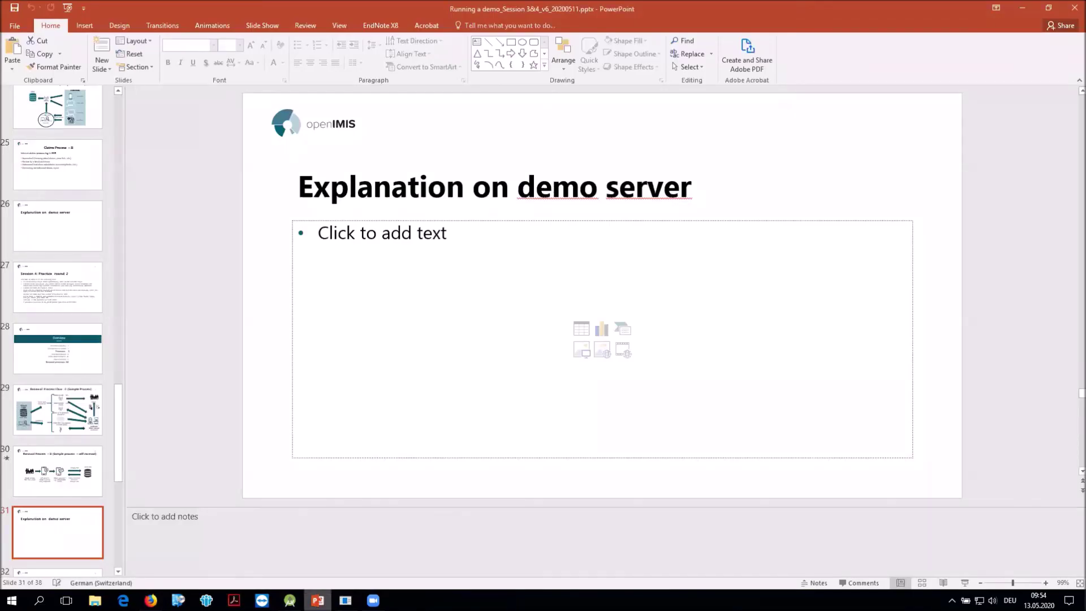
Go to slide 32, 'Q & A', from the thumbnail pane.
{"action": "scroll", "coordinate": [100, 426], "scroll_direction": "down", "scroll_amount": 3}
{"action": "scroll", "coordinate": [97, 452], "scroll_direction": "down", "scroll_amount": 1}
{"action": "left_click", "coordinate": [70, 512]}
{"action": "scroll", "coordinate": [70, 512], "scroll_direction": "down", "scroll_amount": 5}
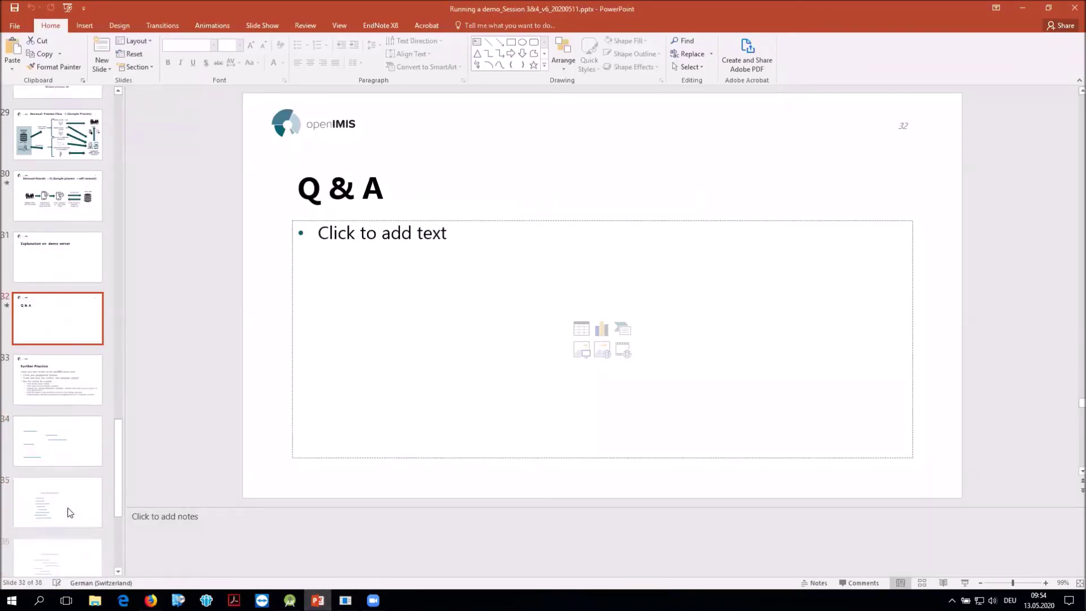